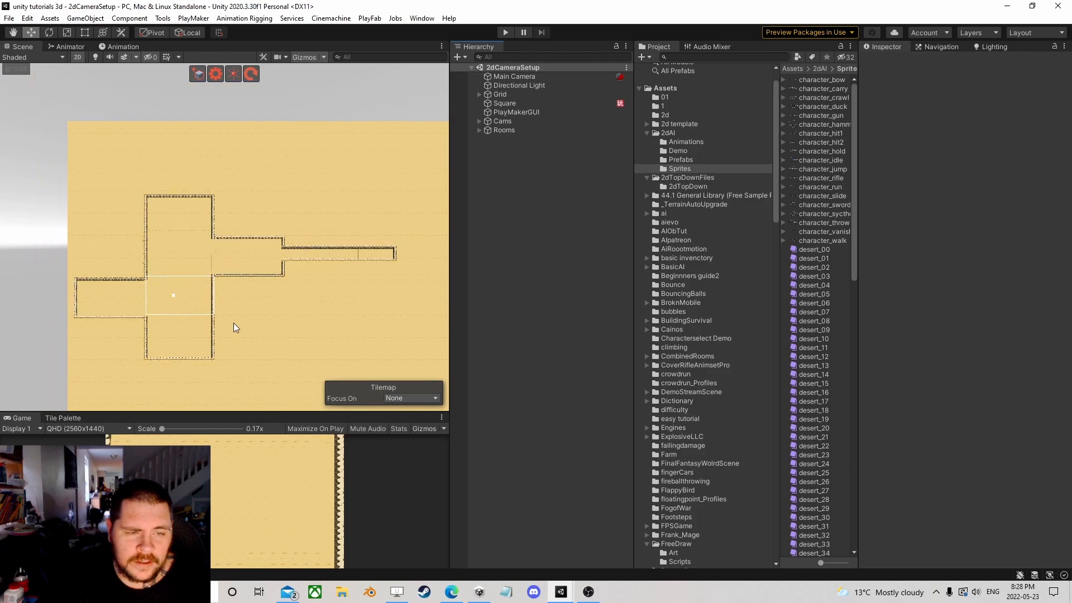
- Examine the tilemap's room layout in the Scene view, including the connected rooms and the narrow corridor
{"action": "middle_click_drag", "start_coordinate": [268, 296], "coordinate": [213, 283]}
{"action": "scroll", "coordinate": [226, 282], "scroll_direction": "down", "scroll_amount": 6}
{"action": "middle_click_drag", "start_coordinate": [286, 264], "coordinate": [446, 227]}
{"action": "scroll", "coordinate": [402, 246], "scroll_direction": "up", "scroll_amount": 3}
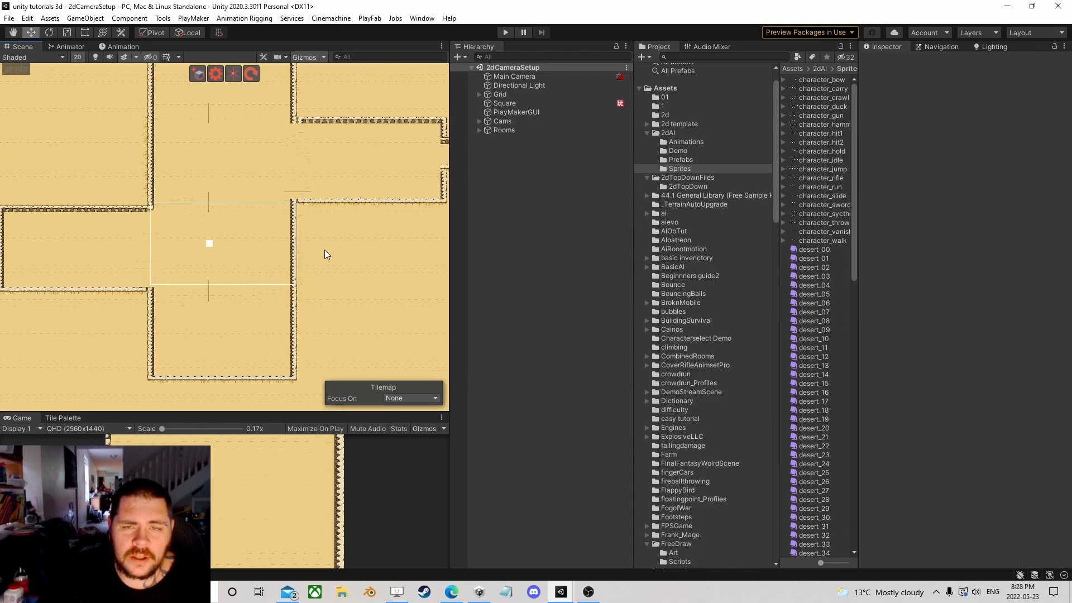
{"action": "scroll", "coordinate": [312, 258], "scroll_direction": "down", "scroll_amount": 2}
{"action": "middle_click_drag", "start_coordinate": [313, 263], "coordinate": [316, 302]}
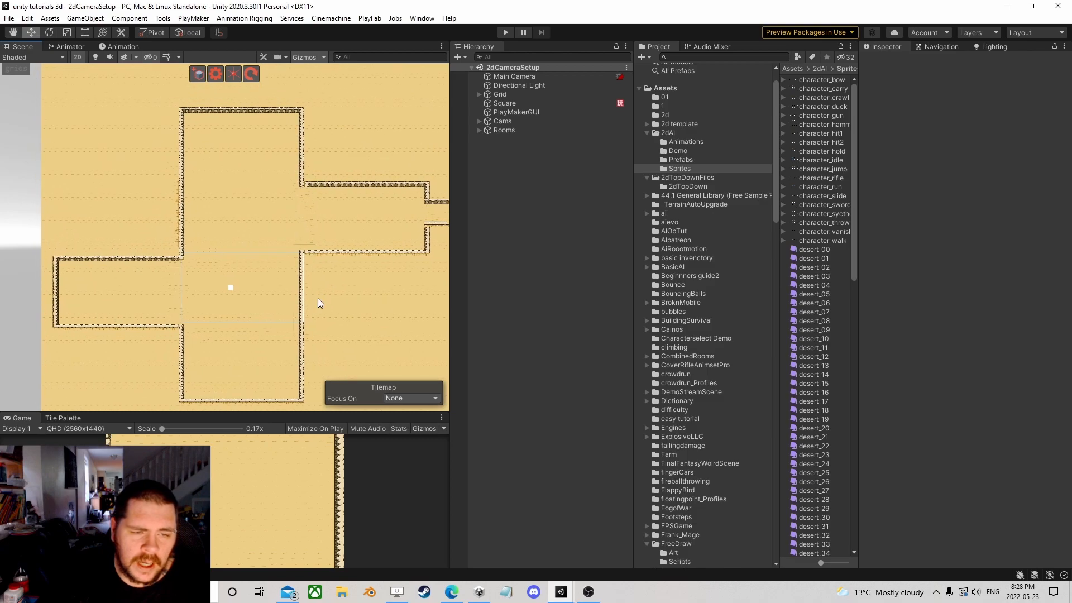
{"action": "scroll", "coordinate": [255, 163], "scroll_direction": "up", "scroll_amount": 1}
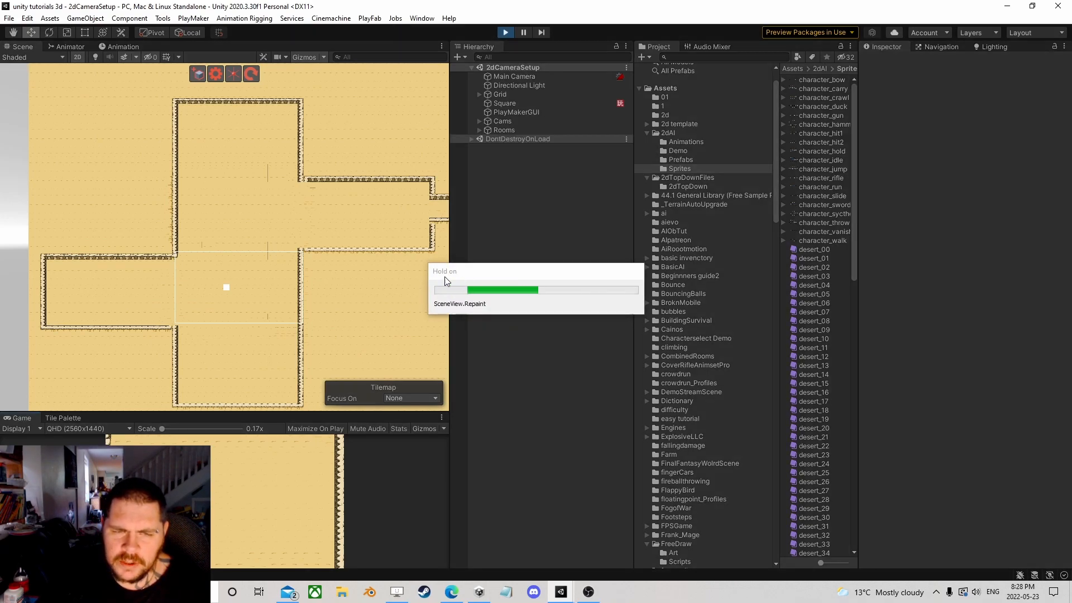
- Enlarge the Game view in play mode and steer the white square down into the bottom room
{"action": "left_click_drag", "start_coordinate": [227, 413], "coordinate": [227, 220]}
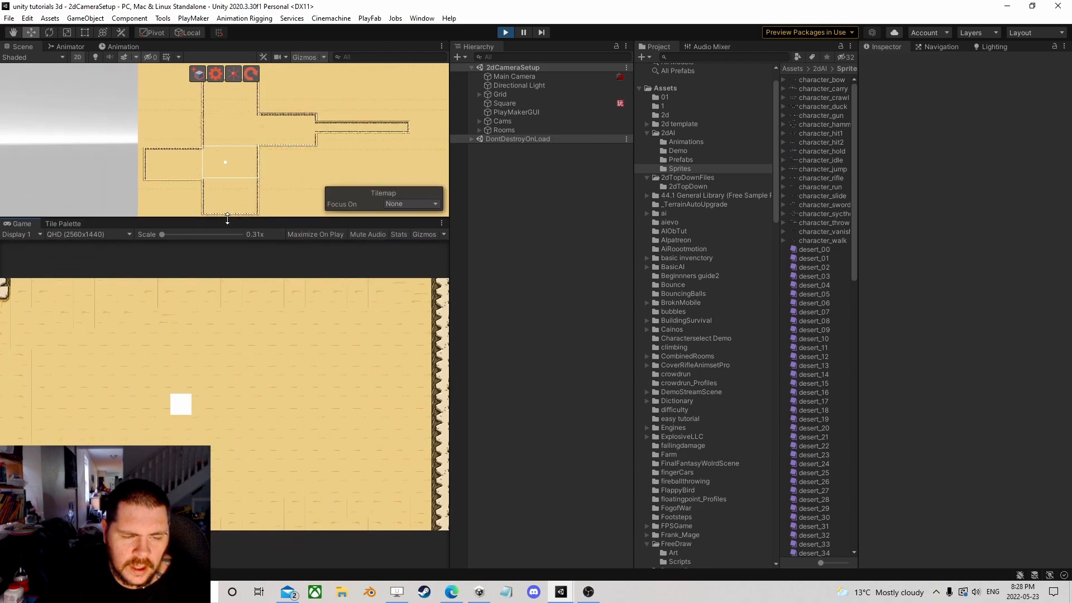
{"action": "key", "text": "s"}
{"action": "key", "text": "d"}
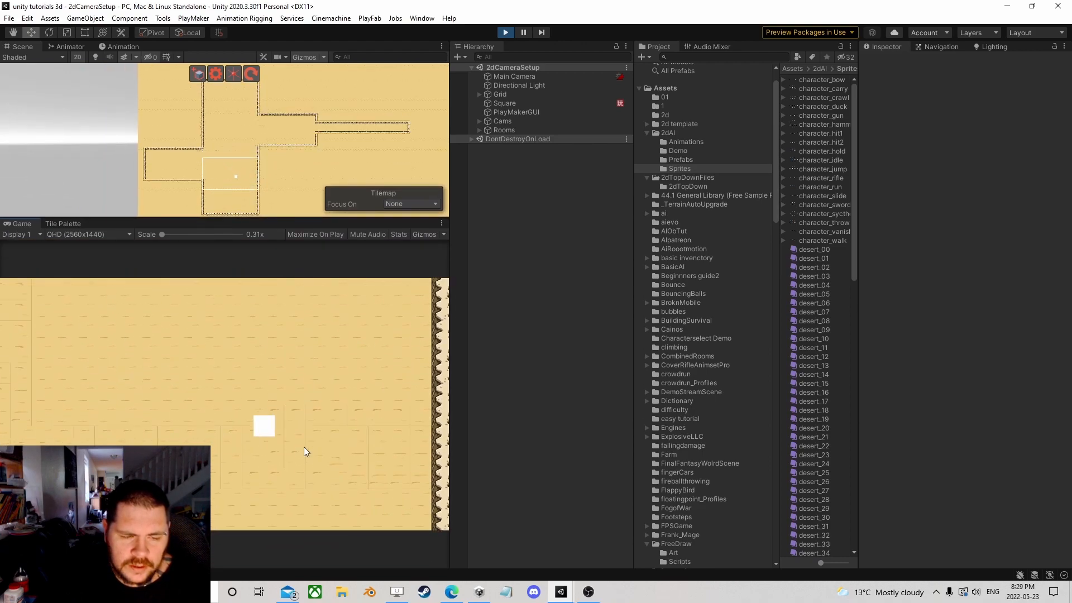
{"action": "key", "text": "a"}
{"action": "key", "text": "s"}
{"action": "key", "text": "a"}
{"action": "key", "text": "w"}
{"action": "key", "text": "d"}
{"action": "key", "text": "s"}
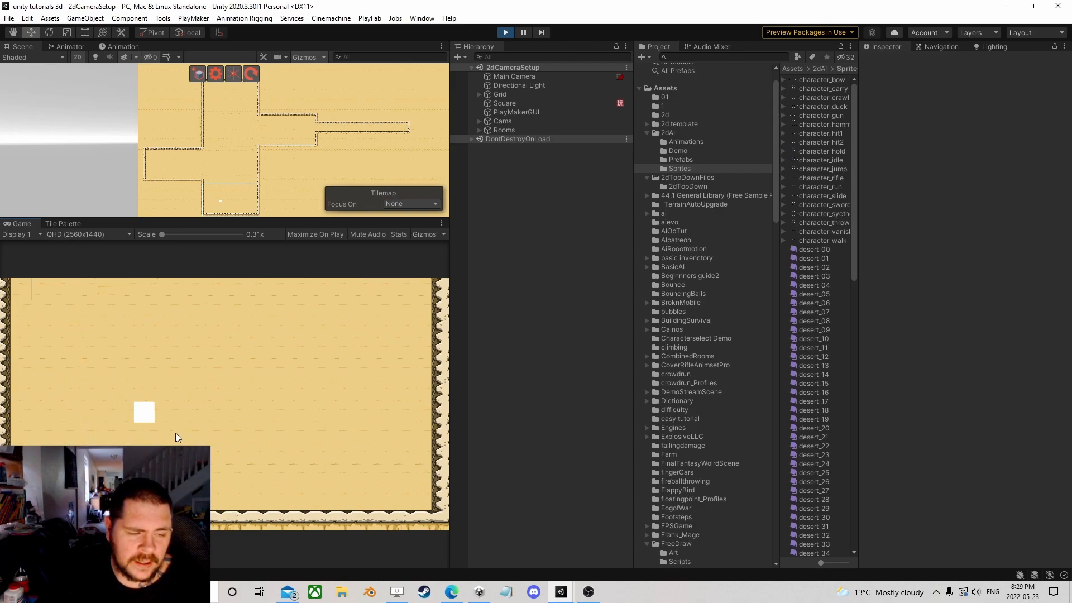
- Move the white square around the bottom room to test how the camera stays confined to it
{"action": "key", "text": "d"}
{"action": "key", "text": "w"}
{"action": "key", "text": "d"}
{"action": "key", "text": "d"}
{"action": "key", "text": "s"}
{"action": "key", "text": "a"}
{"action": "key", "text": "w"}
{"action": "key", "text": "a"}
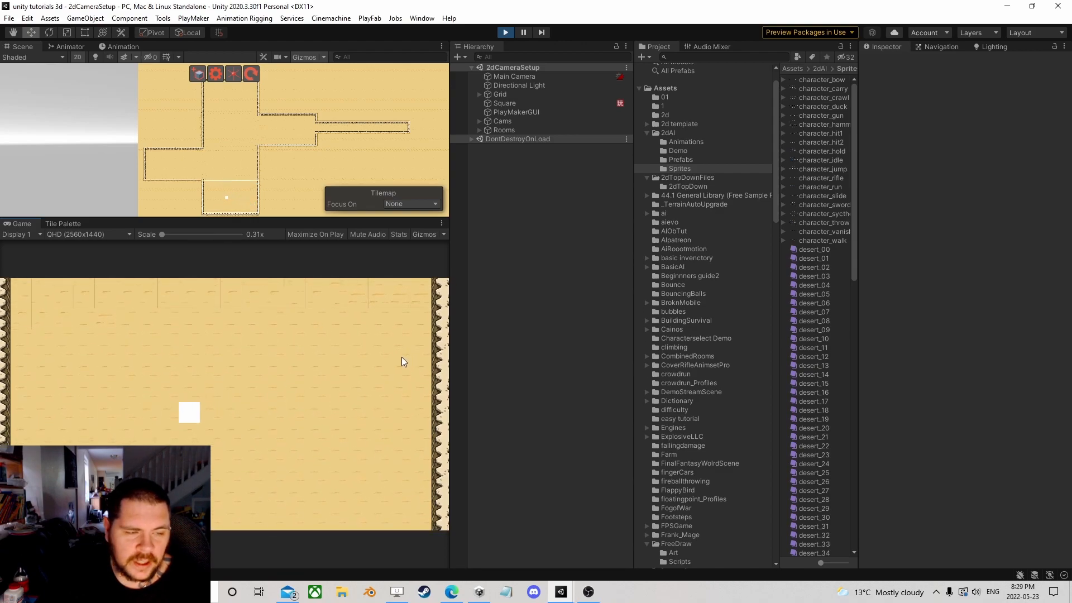
{"action": "key", "text": "d"}
{"action": "key", "text": "s"}
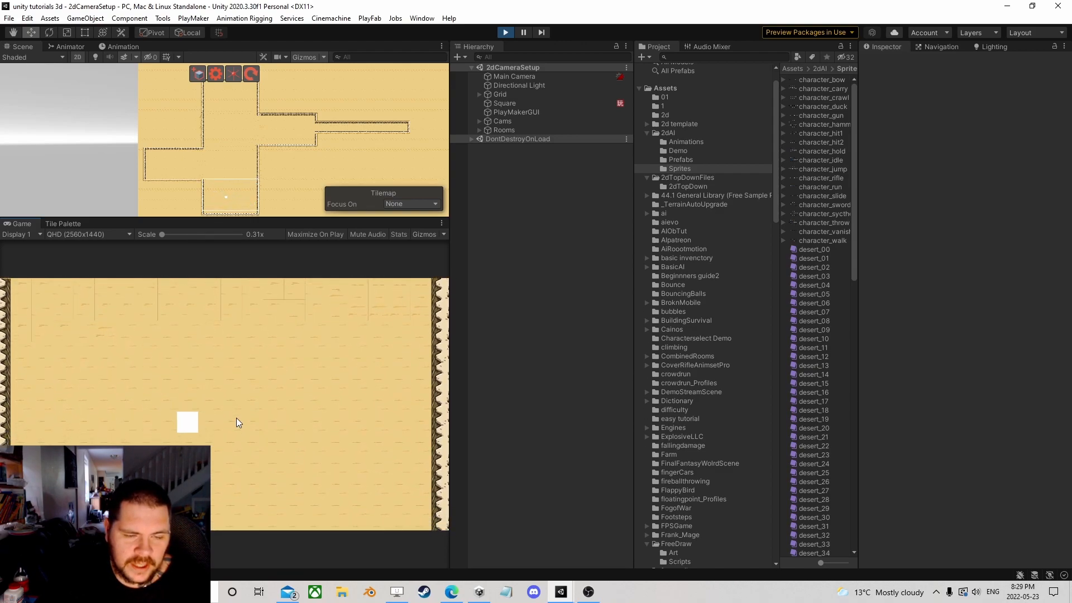
{"action": "key", "text": "d"}
{"action": "key", "text": "w"}
{"action": "key", "text": "d"}
{"action": "key", "text": "a"}
{"action": "key", "text": "s"}
{"action": "key", "text": "w"}
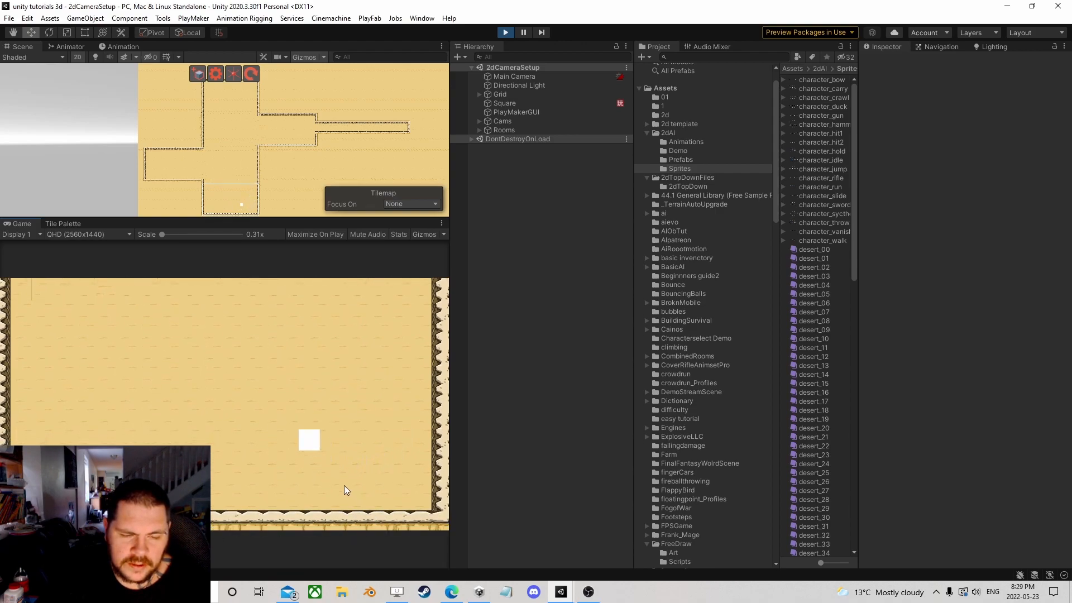
- Steer the white square up into the central room and across into the left room to test the camera transitions
{"action": "key", "text": "w"}
{"action": "key", "text": "d"}
{"action": "key", "text": "a"}
{"action": "key", "text": "w"}
{"action": "key", "text": "d"}
{"action": "key", "text": "s"}
{"action": "key", "text": "d"}
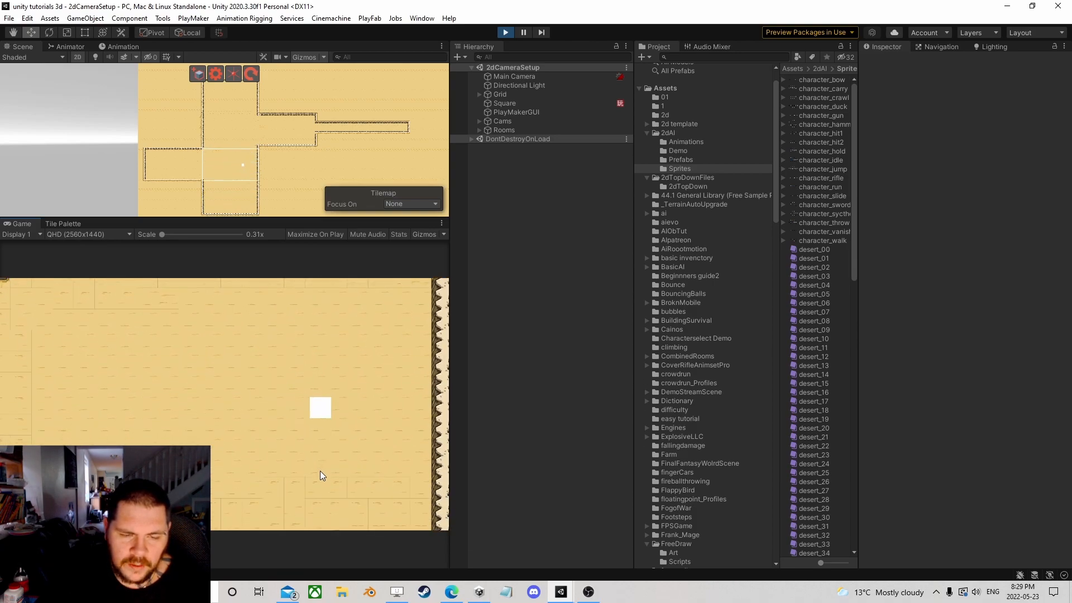
{"action": "key", "text": "a"}
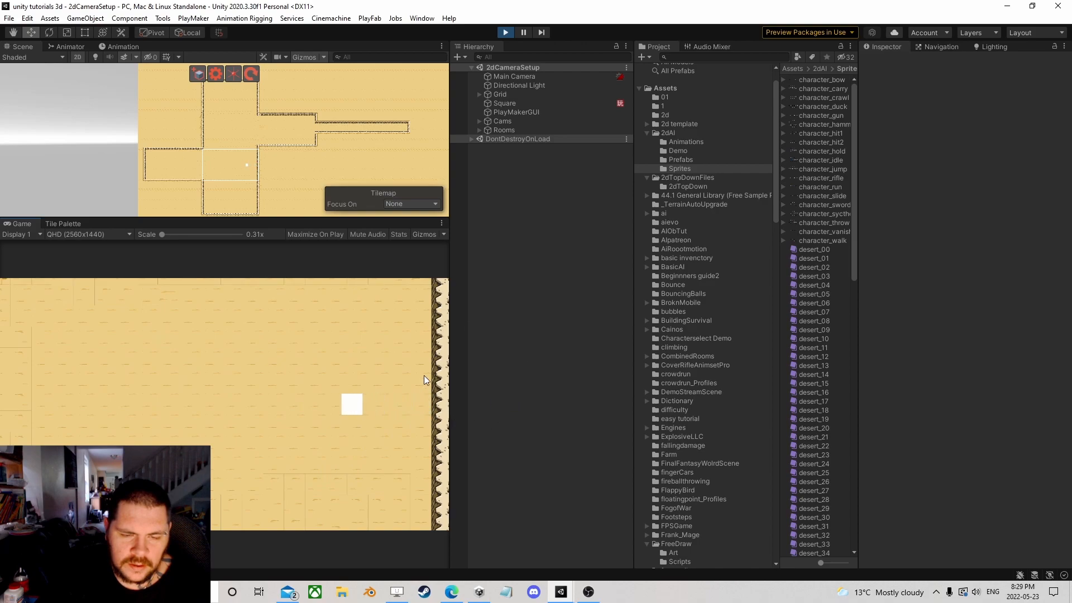
{"action": "key", "text": "a"}
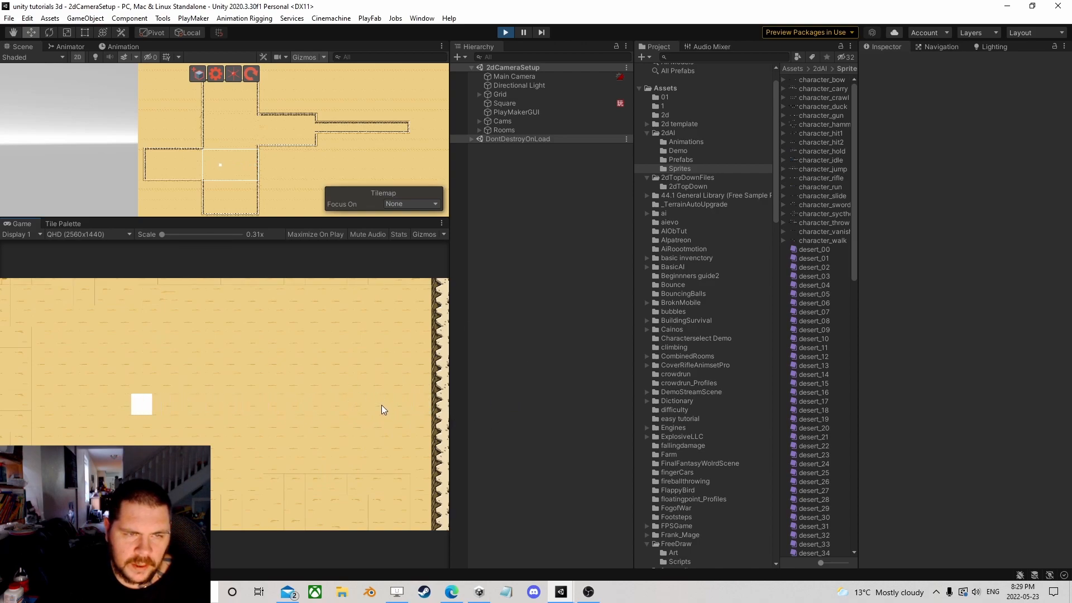
{"action": "key", "text": "a"}
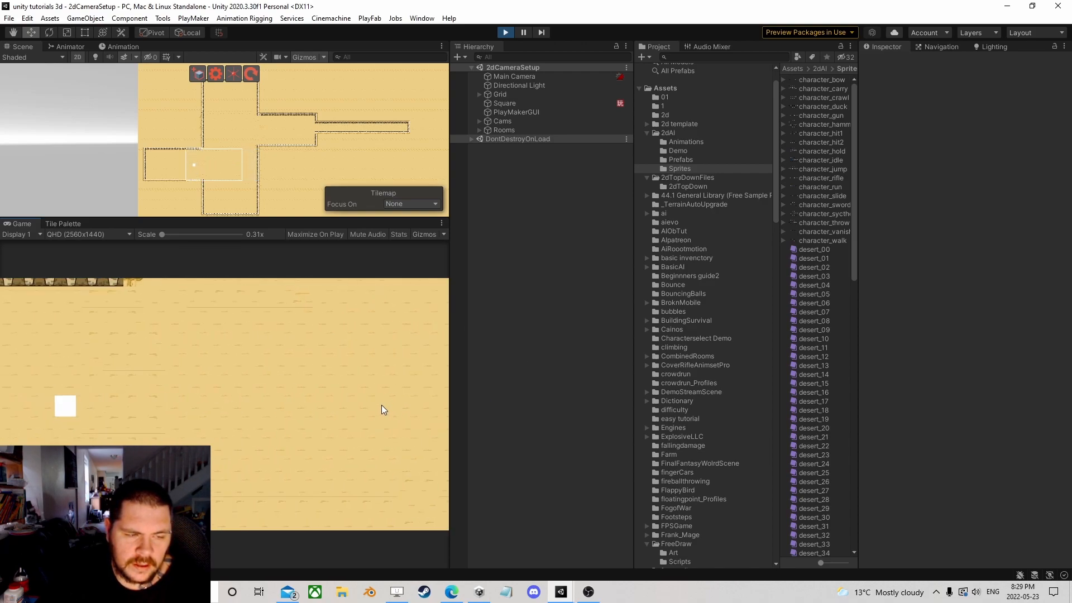
{"action": "key", "text": "a"}
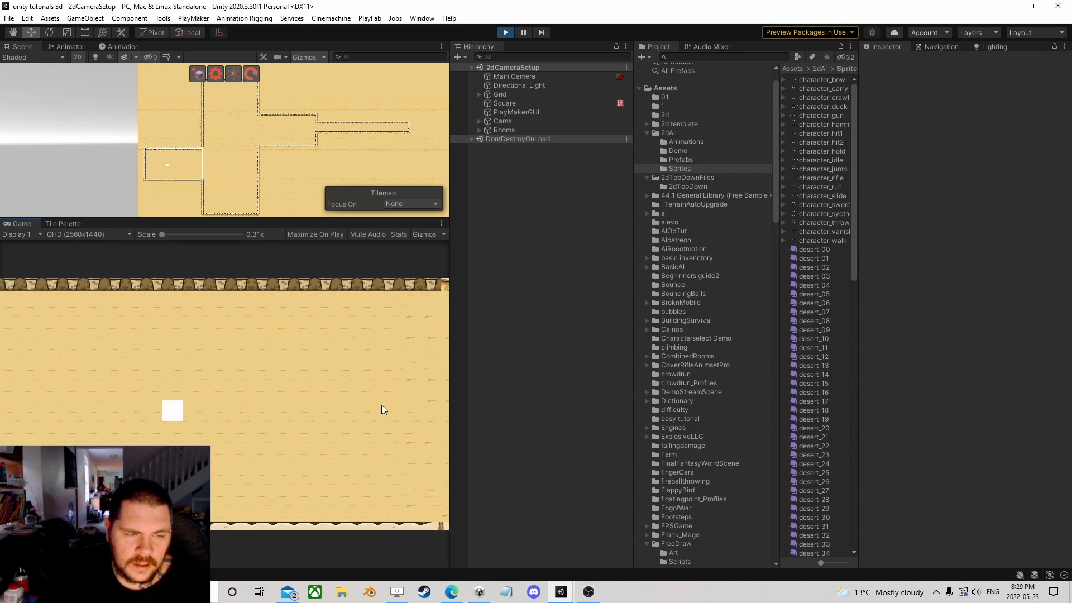
- Move the white square back through the central room and up into the top room
{"action": "key", "text": "d"}
{"action": "key", "text": "d"}
{"action": "key", "text": "w"}
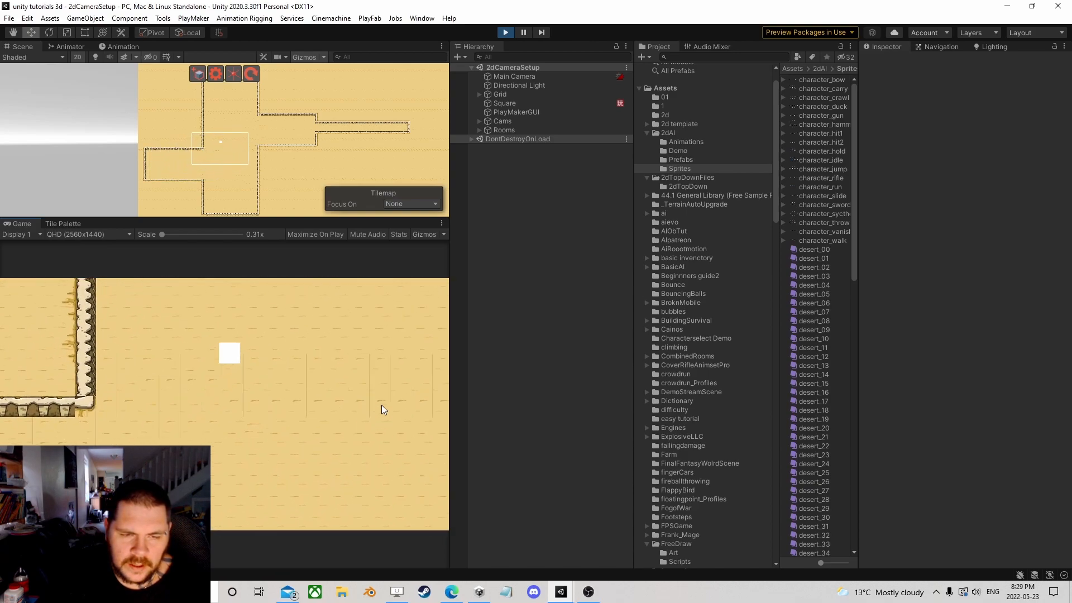
{"action": "key", "text": "w"}
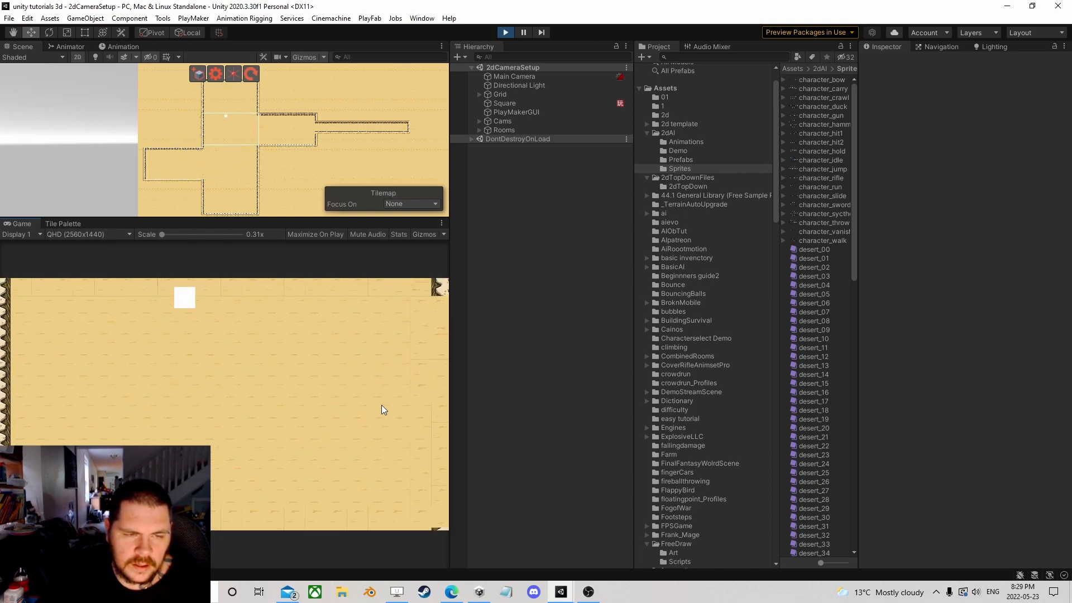
{"action": "key", "text": "w"}
{"action": "key", "text": "d"}
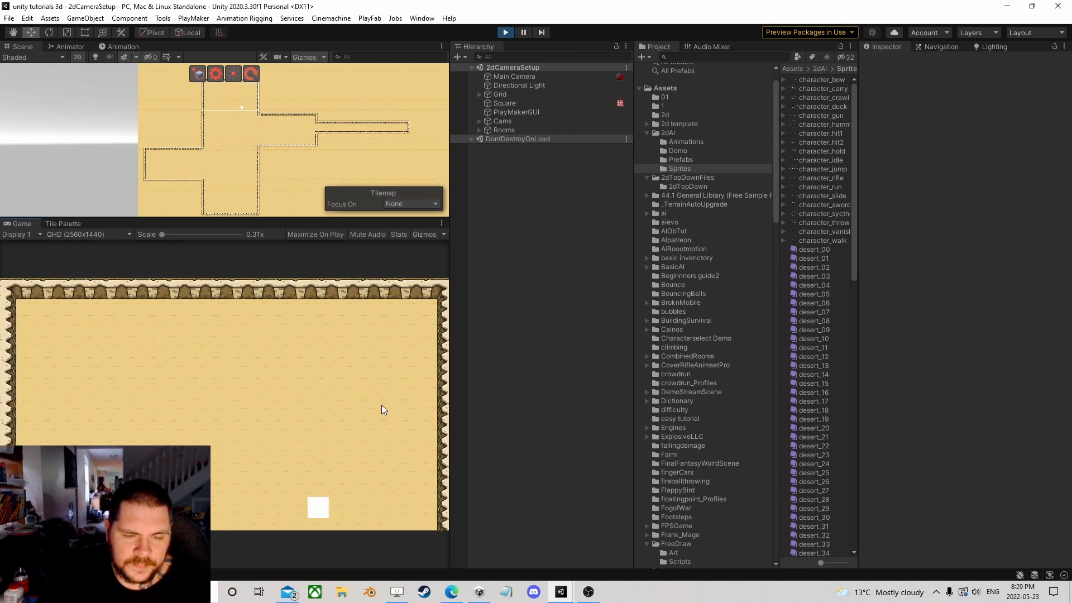
- Move the white square back and forth between the top room and the right room to test camera switching
{"action": "key", "text": "s"}
{"action": "key", "text": "d"}
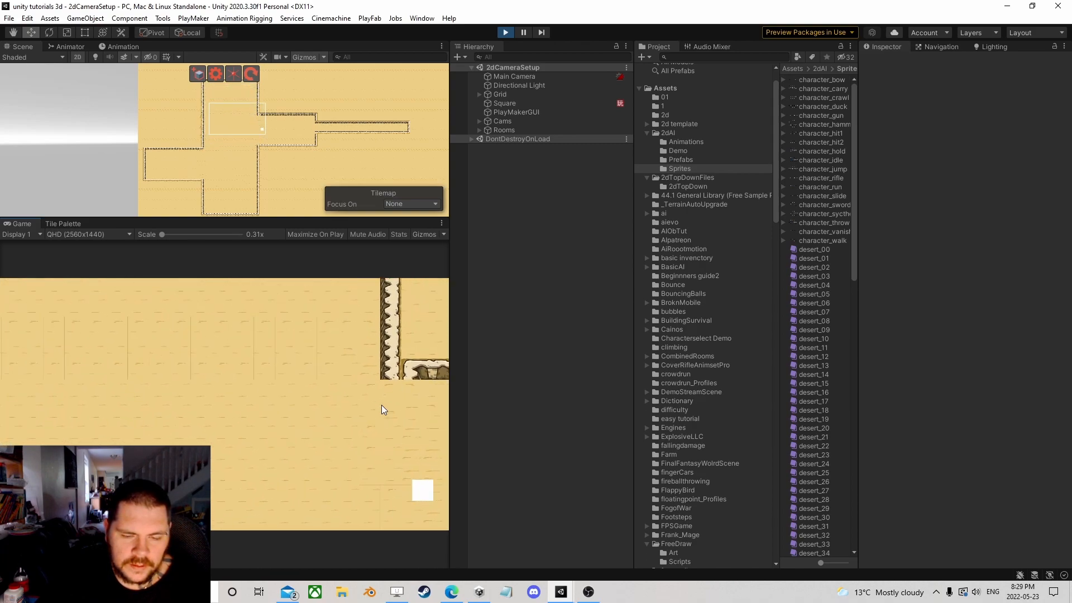
{"action": "key", "text": "d"}
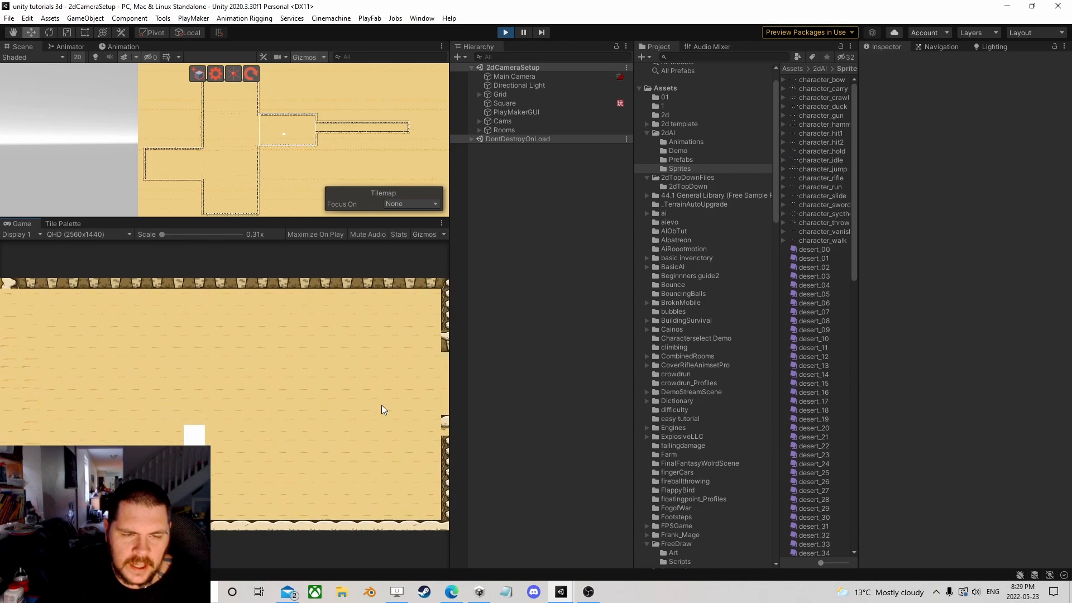
{"action": "key", "text": "a"}
{"action": "key", "text": "w"}
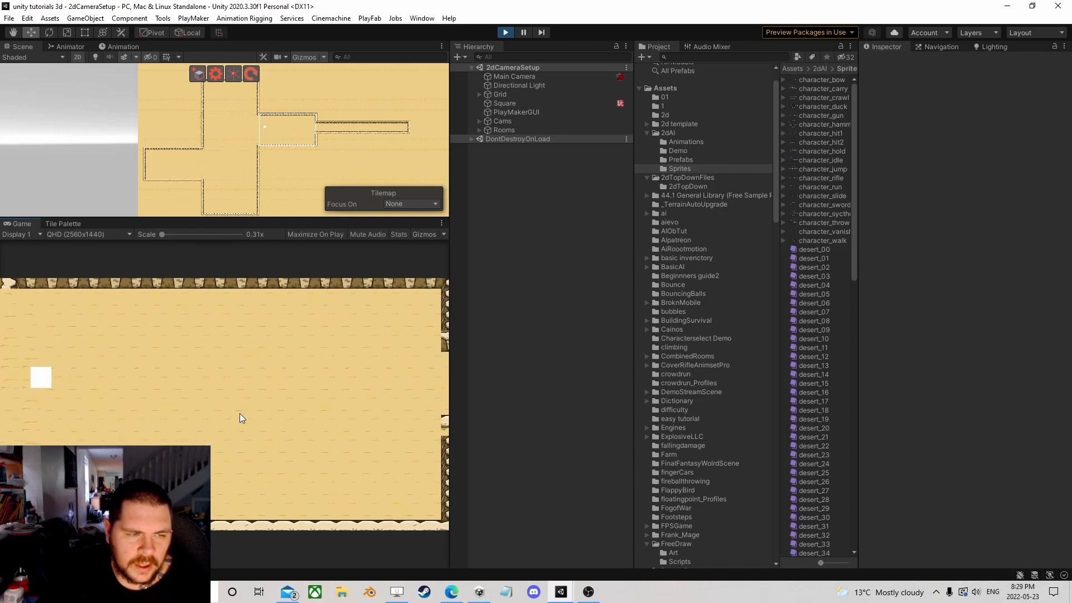
{"action": "key", "text": "w"}
{"action": "key", "text": "d"}
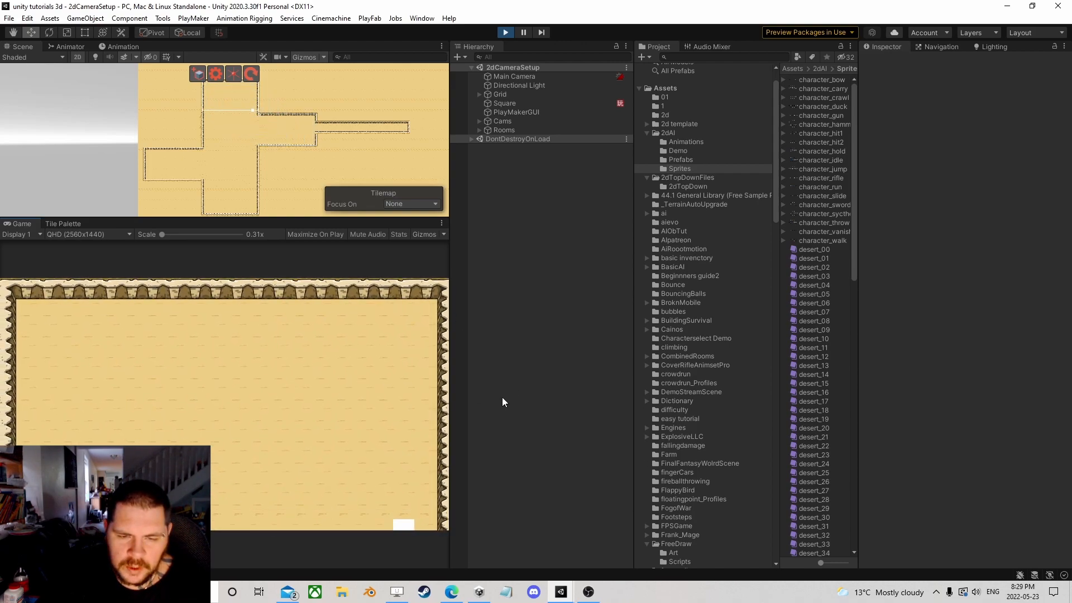
{"action": "key", "text": "s"}
{"action": "key", "text": "d"}
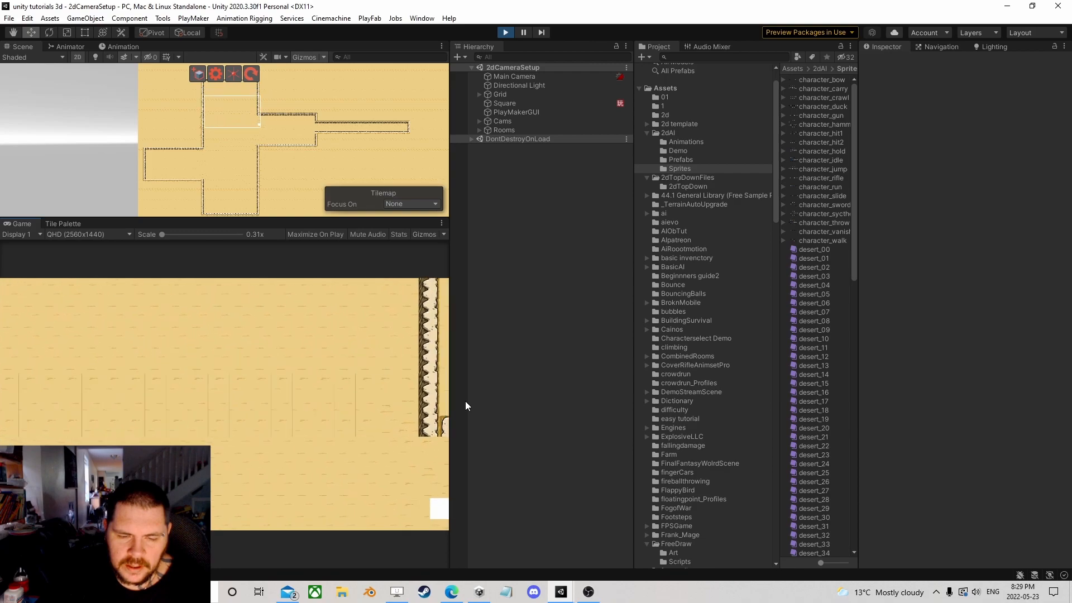
{"action": "key", "text": "d"}
{"action": "key", "text": "s"}
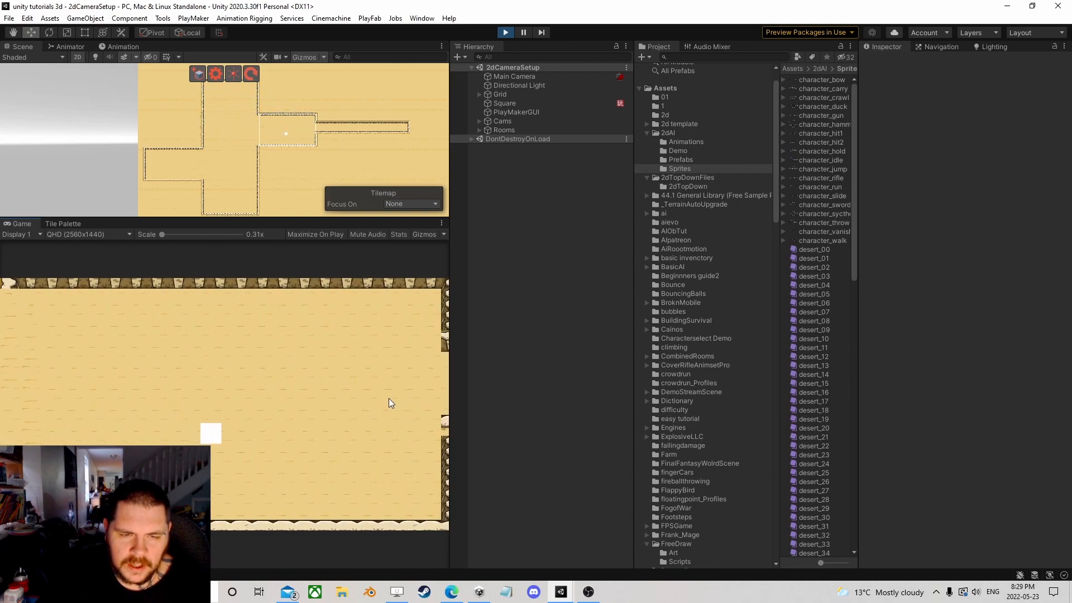
- Steer the white square out of the right room and along the narrow corridor towards its far end
{"action": "key", "text": "d"}
{"action": "key", "text": "w"}
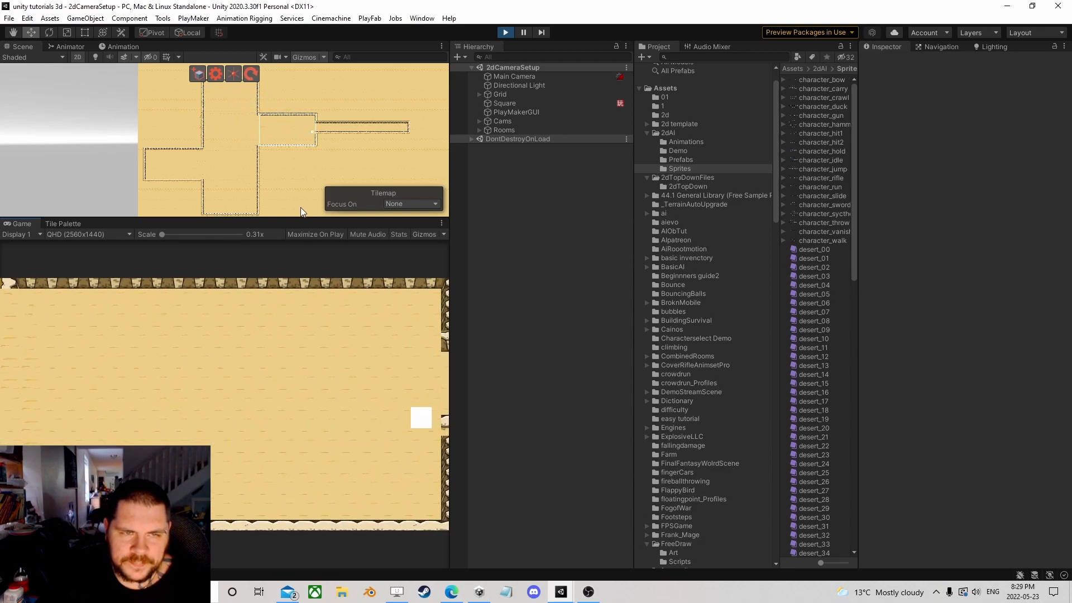
{"action": "key", "text": "d"}
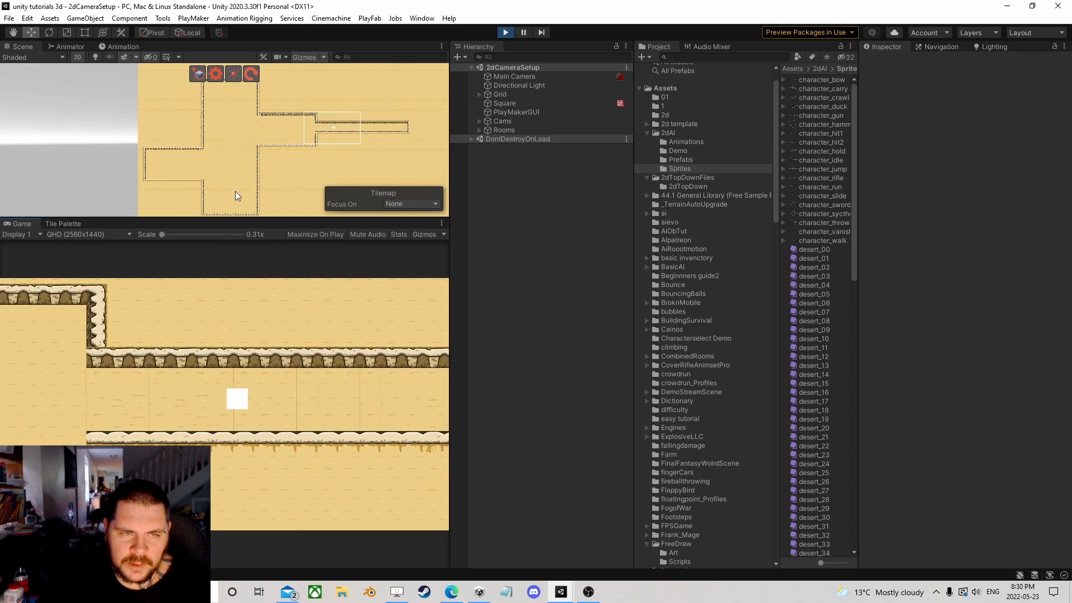
{"action": "key", "text": "d"}
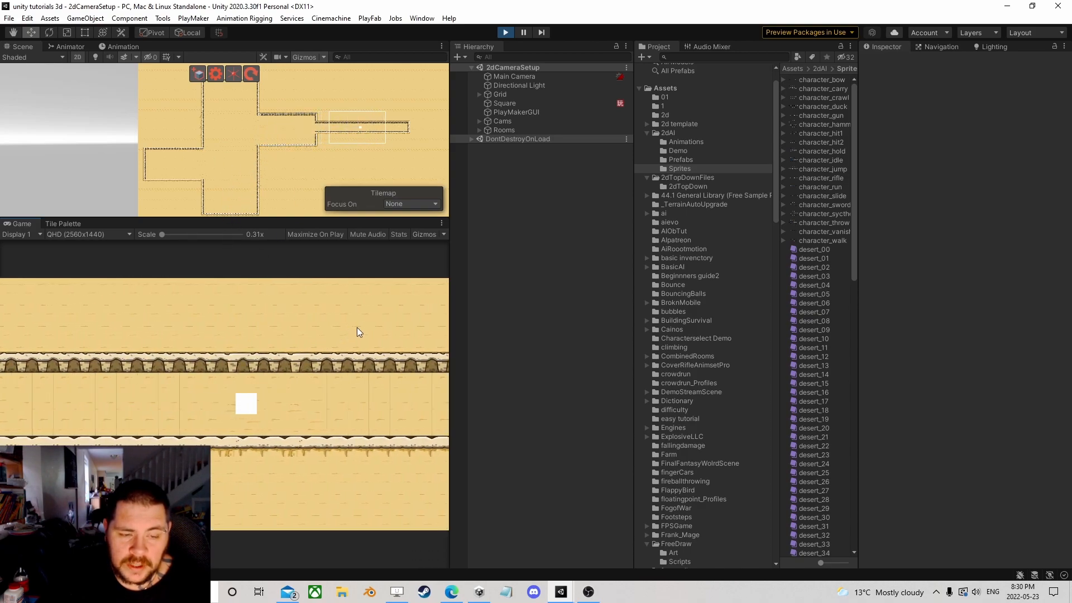
{"action": "key", "text": "d"}
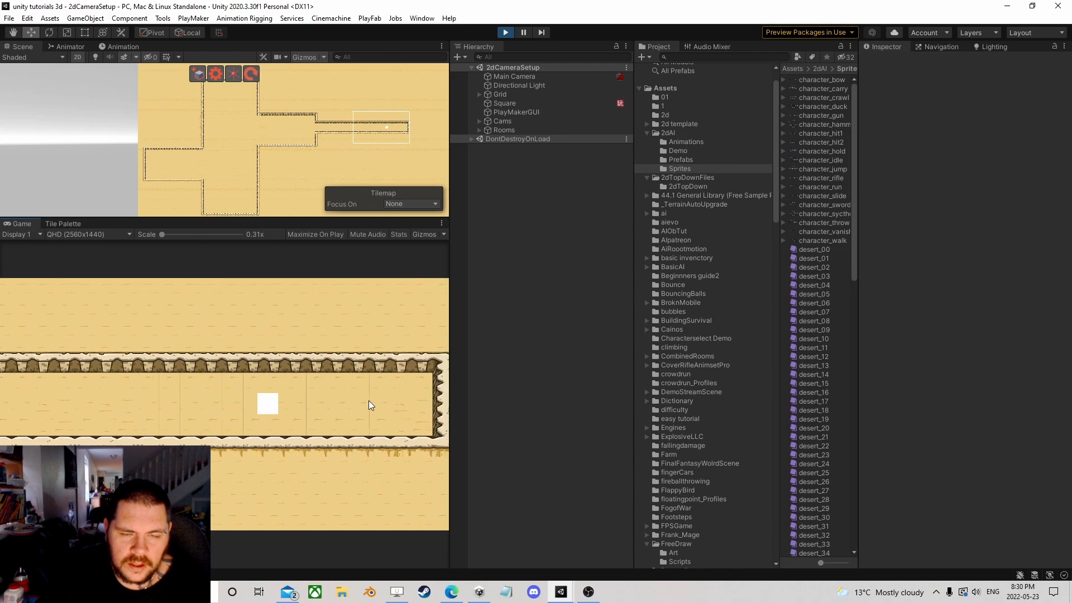
- Bring the white square back along the corridor and through the right room, then exit play mode
{"action": "key", "text": "a"}
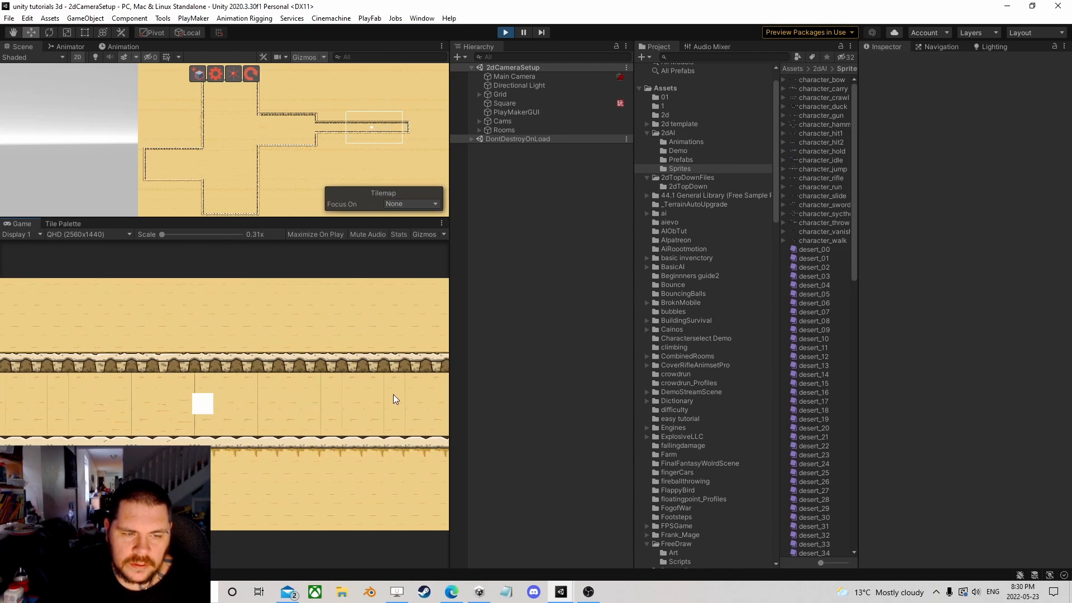
{"action": "key", "text": "a"}
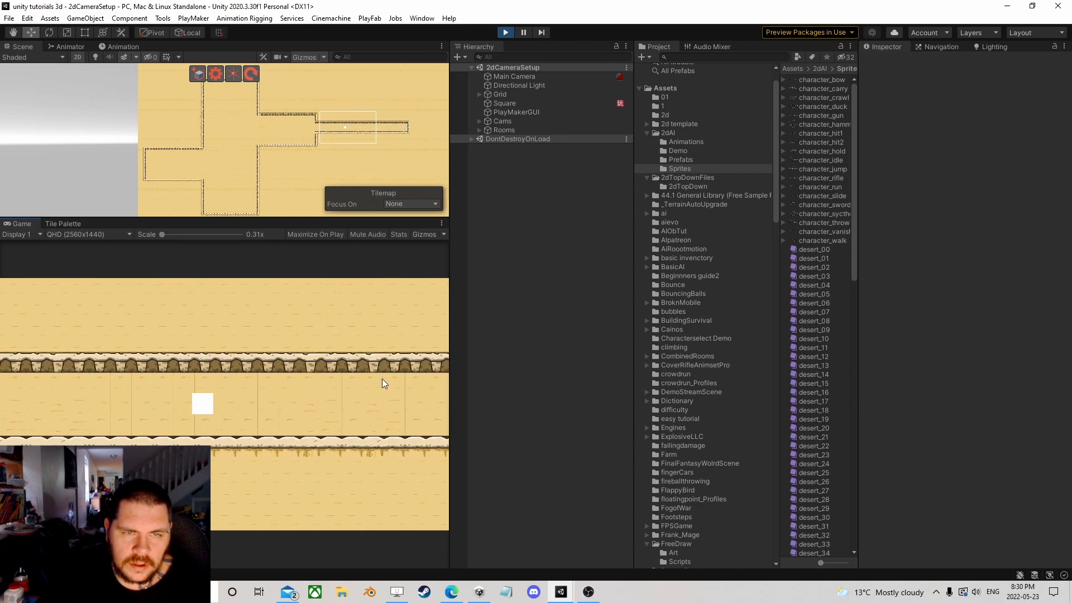
{"action": "key", "text": "a"}
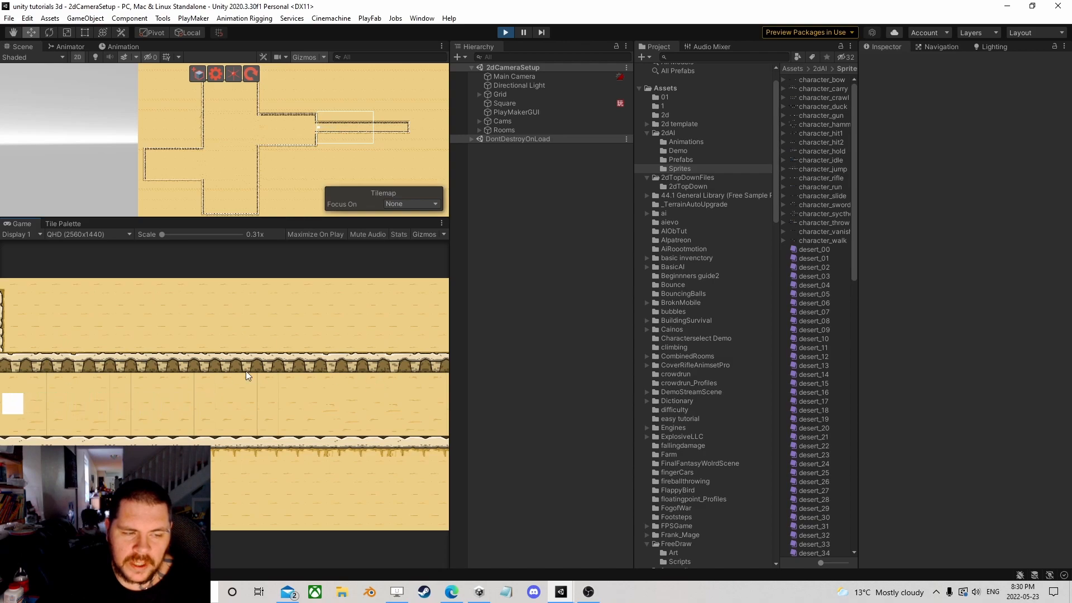
{"action": "key", "text": "a"}
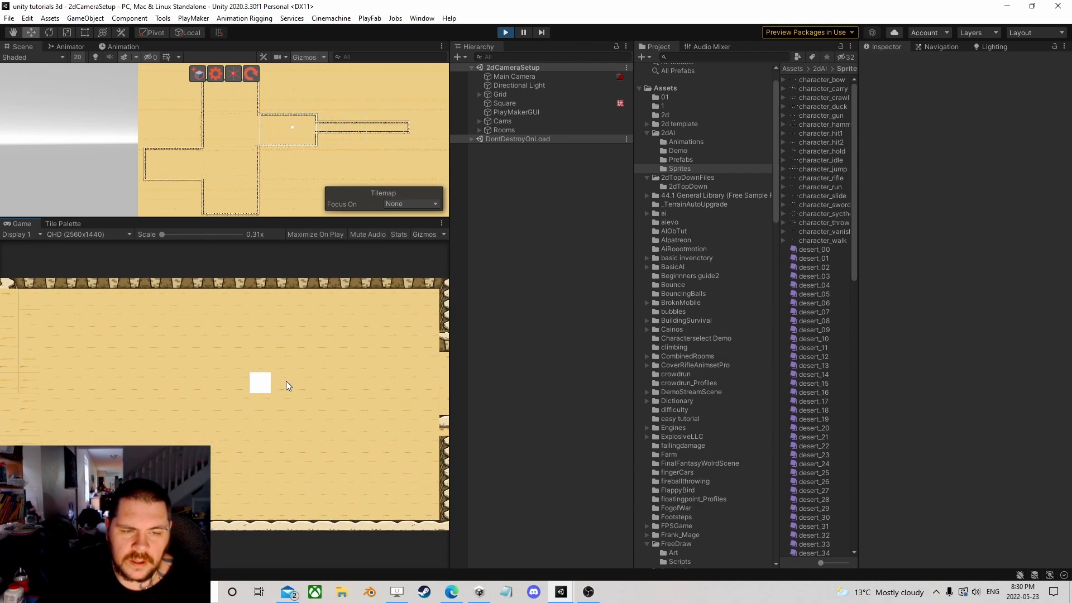
{"action": "key", "text": "a"}
{"action": "key", "text": "a"}
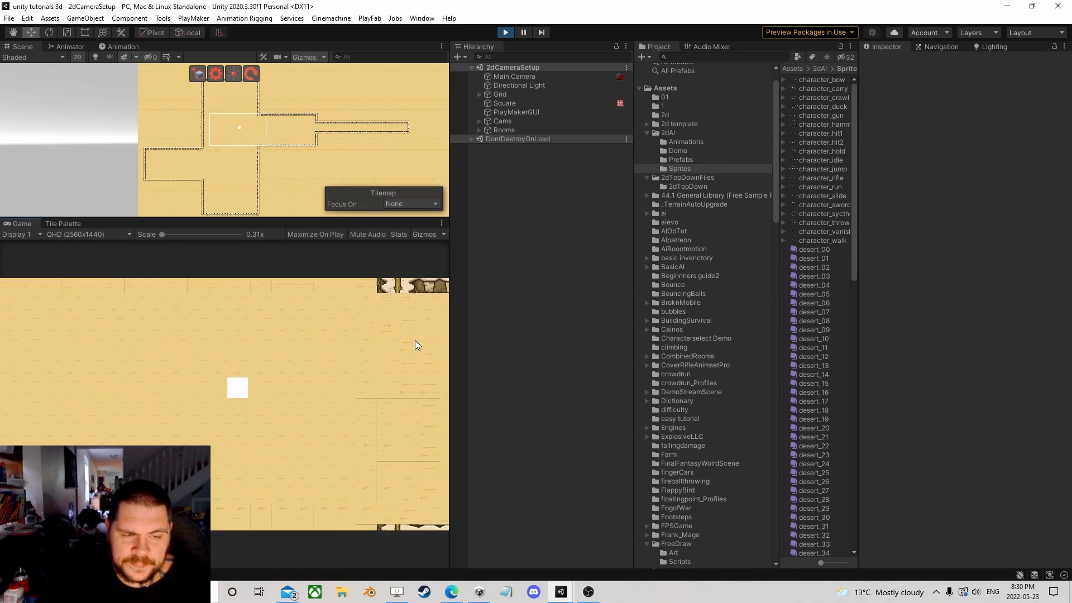
{"action": "key", "text": "a"}
{"action": "left_click", "coordinate": [504, 32]}
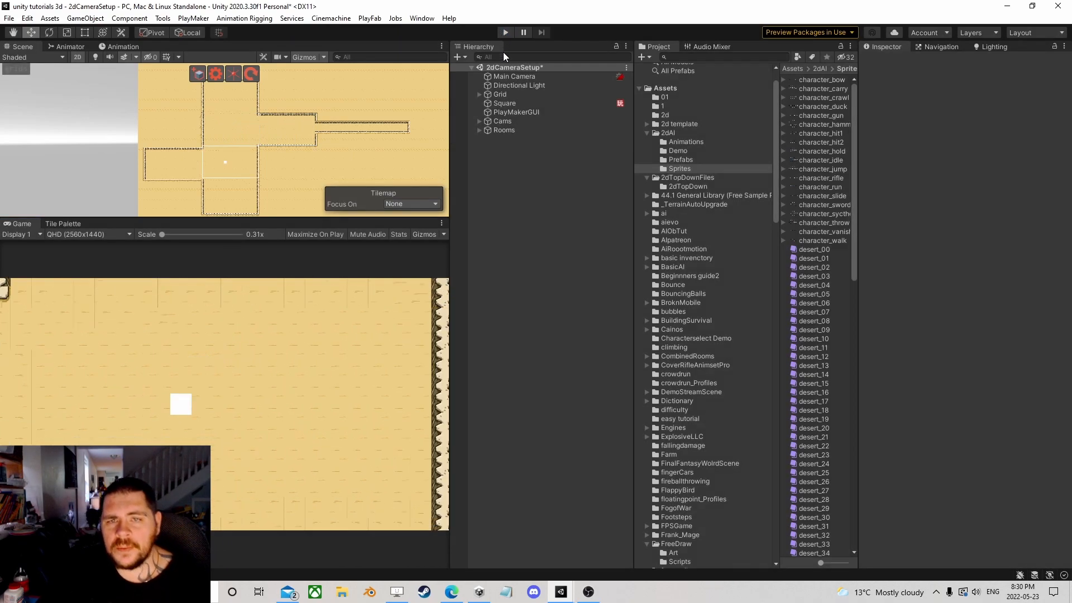
{"action": "left_click", "coordinate": [328, 20]}
{"action": "left_click", "coordinate": [328, 19]}
{"action": "left_click", "coordinate": [329, 18]}
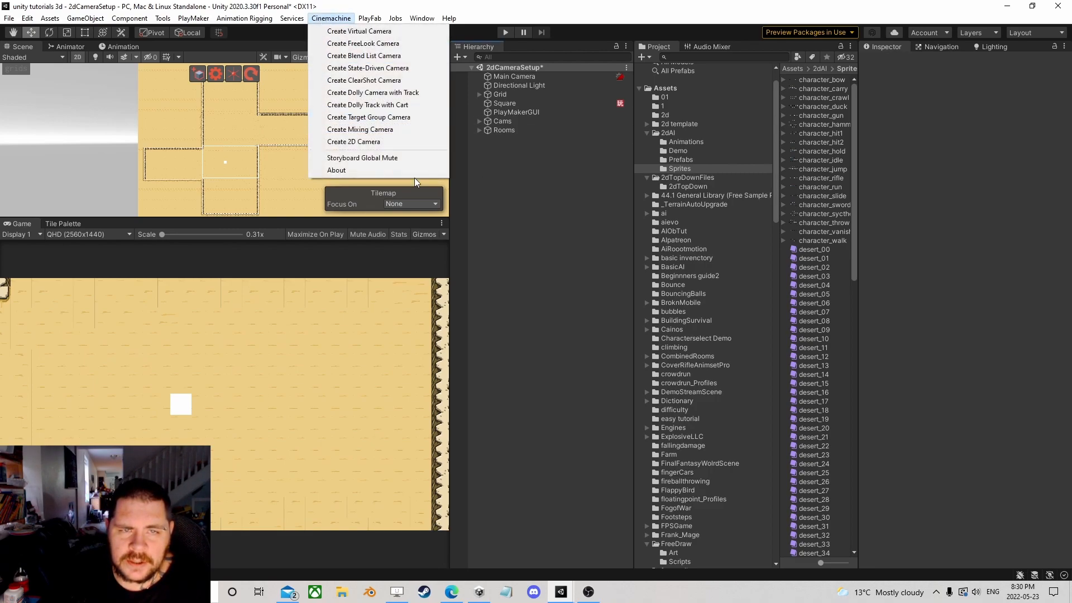
{"action": "left_click", "coordinate": [487, 193]}
{"action": "scroll", "coordinate": [215, 191], "scroll_direction": "up", "scroll_amount": 9}
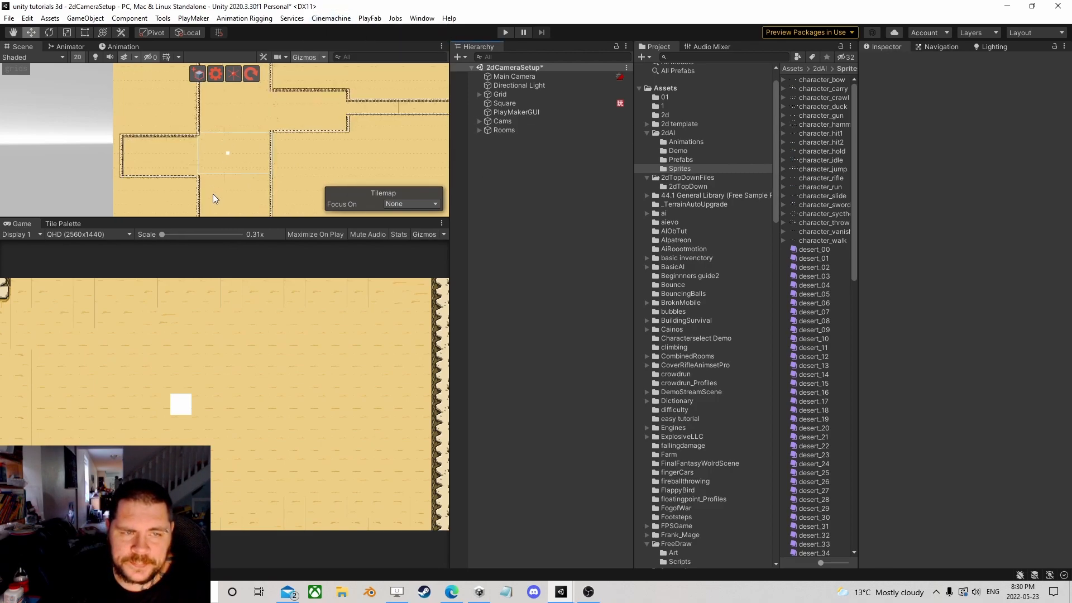
- Review the Square object's components, including its PlayMaker FSMs, Rigidbody 2D and Box Collider 2D
{"action": "left_click", "coordinate": [513, 103]}
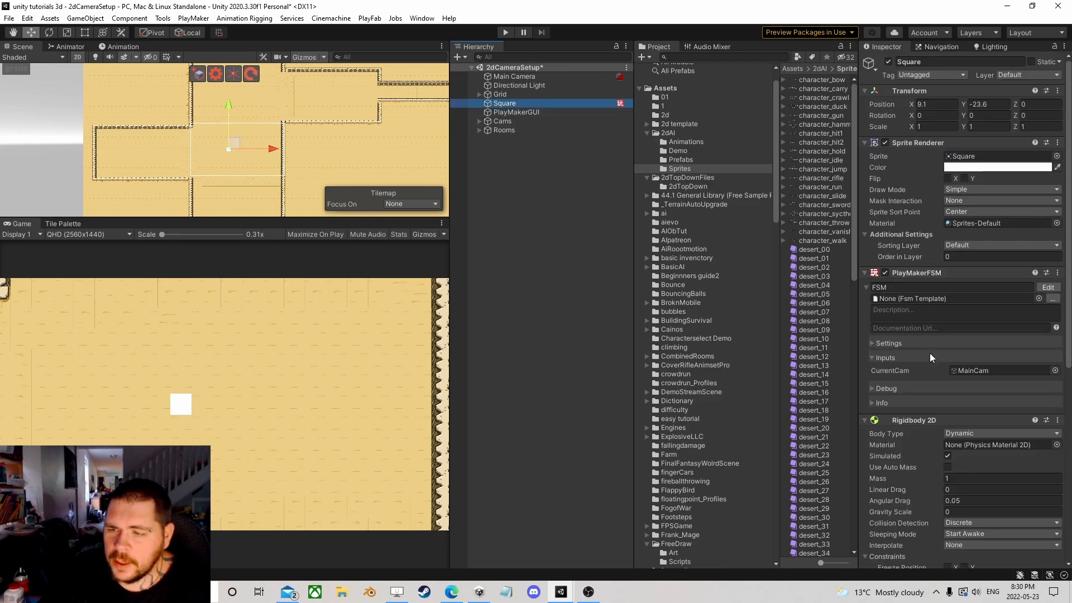
{"action": "scroll", "coordinate": [929, 353], "scroll_direction": "down", "scroll_amount": 7}
{"action": "scroll", "coordinate": [928, 358], "scroll_direction": "up", "scroll_amount": 3}
{"action": "scroll", "coordinate": [968, 320], "scroll_direction": "down", "scroll_amount": 2}
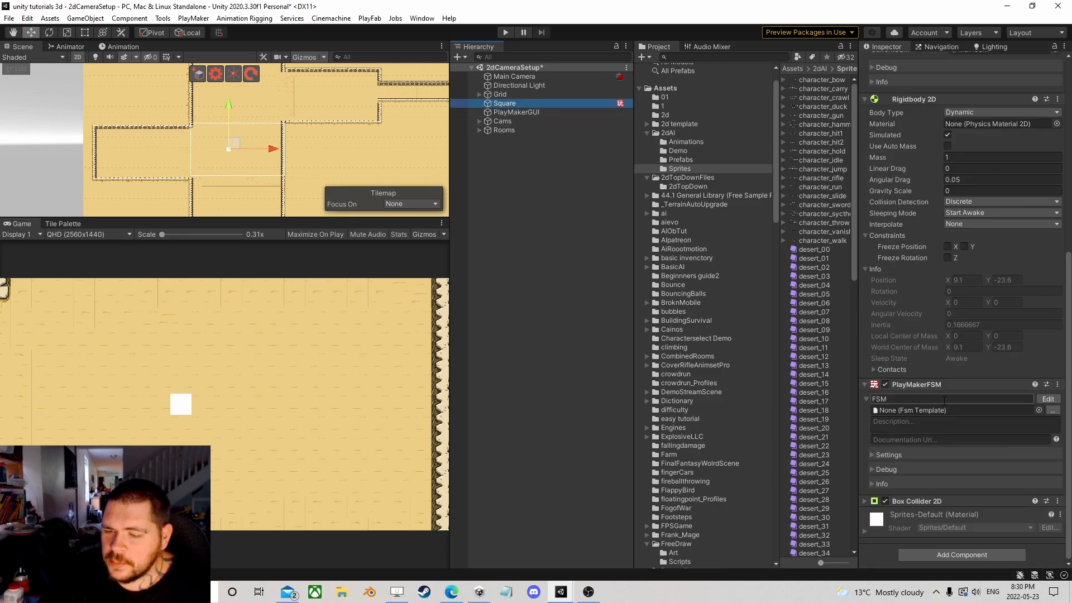
{"action": "scroll", "coordinate": [942, 379], "scroll_direction": "up", "scroll_amount": 6}
{"action": "scroll", "coordinate": [960, 424], "scroll_direction": "down", "scroll_amount": 6}
{"action": "scroll", "coordinate": [977, 419], "scroll_direction": "up", "scroll_amount": 5}
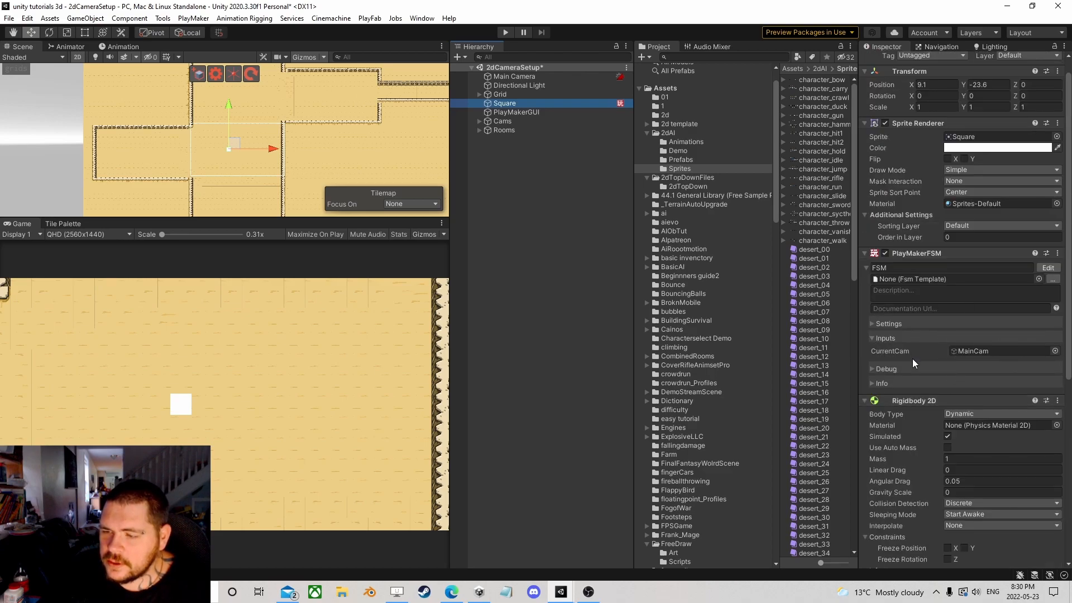
{"action": "scroll", "coordinate": [353, 215], "scroll_direction": "down", "scroll_amount": 1}
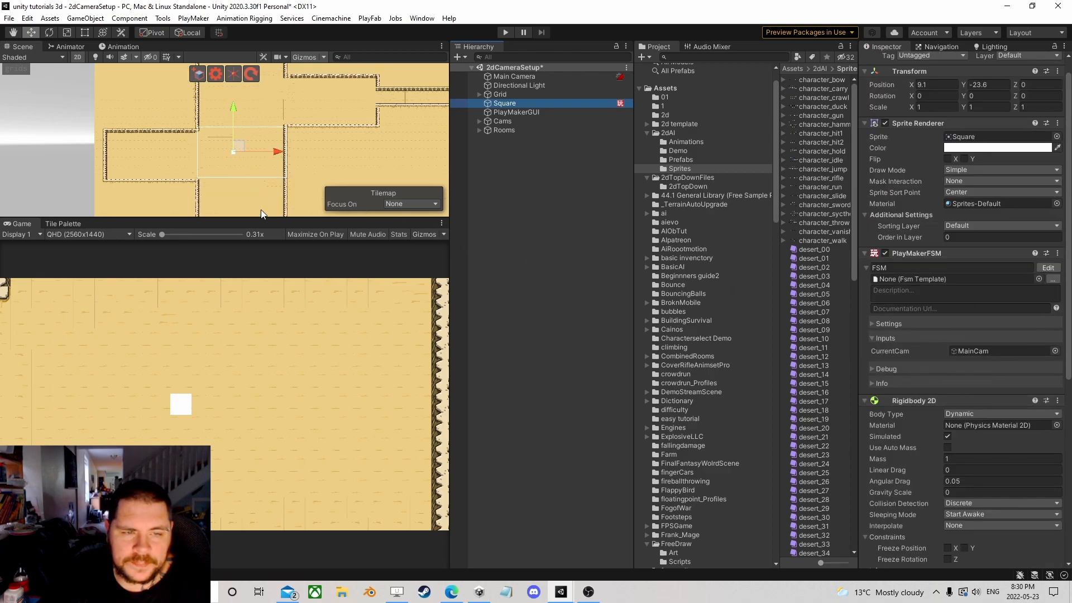
{"action": "left_click", "coordinate": [506, 104]}
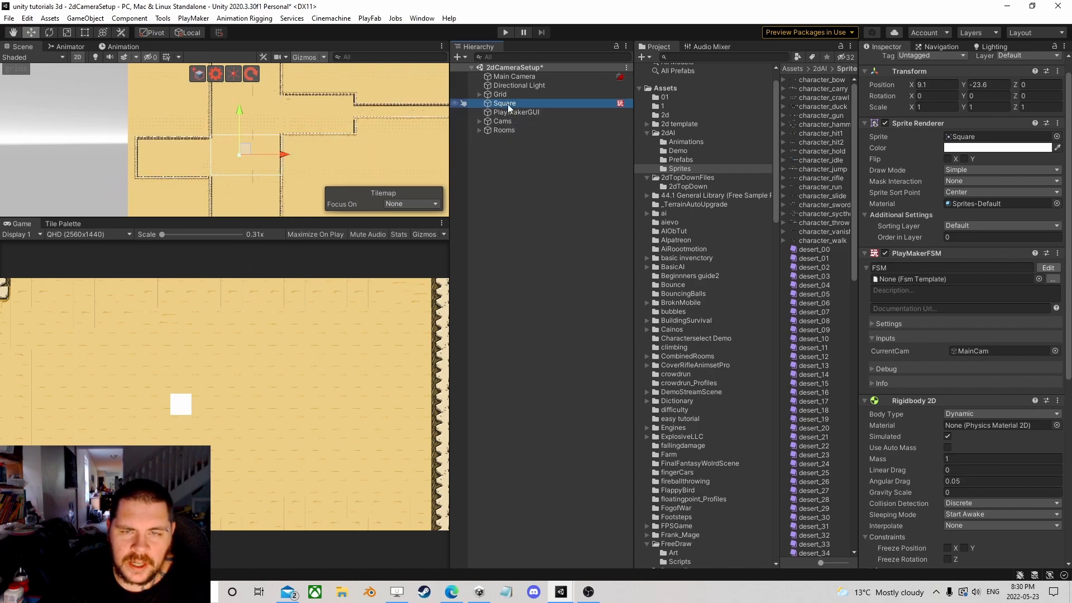
{"action": "scroll", "coordinate": [286, 162], "scroll_direction": "up", "scroll_amount": 7}
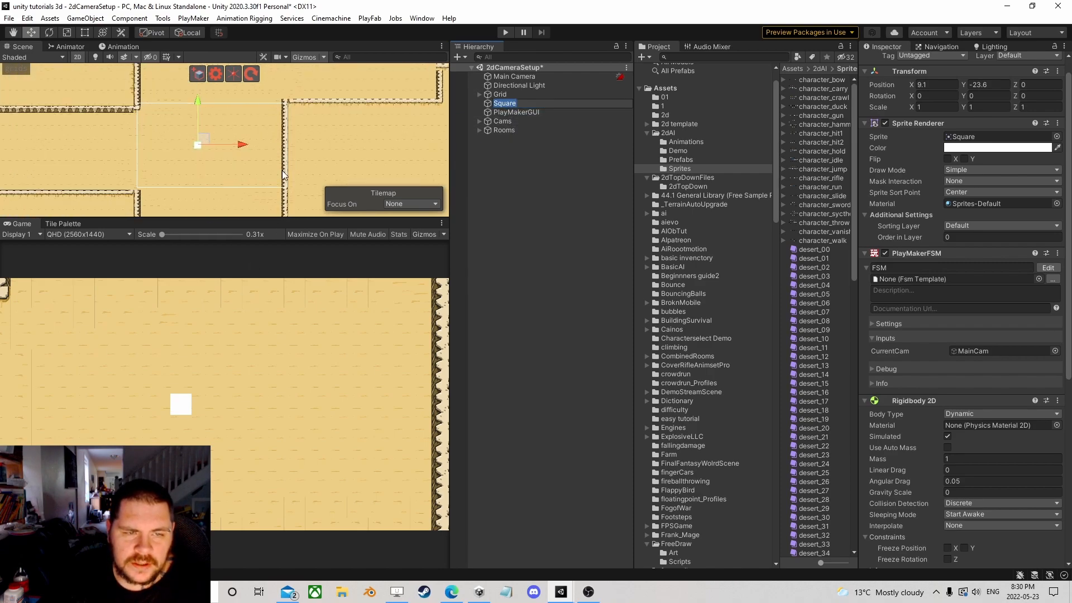
- Bring up the Tile Palette and enlarge the Scene view to make room for map editing
{"action": "left_click", "coordinate": [67, 222]}
{"action": "scroll", "coordinate": [200, 151], "scroll_direction": "down", "scroll_amount": 4}
{"action": "scroll", "coordinate": [231, 153], "scroll_direction": "down", "scroll_amount": 2}
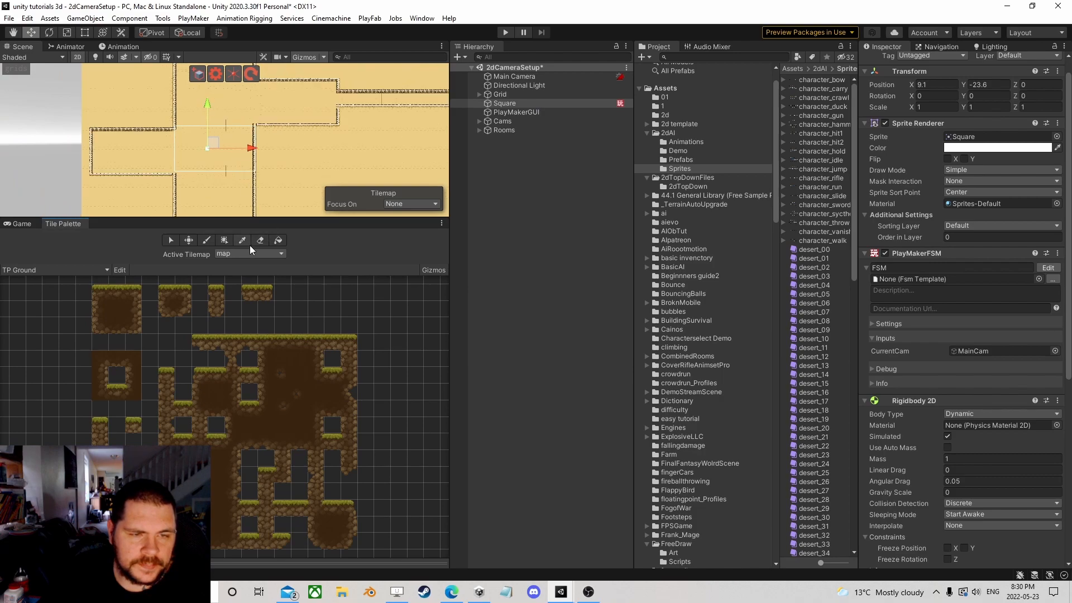
{"action": "left_click", "coordinate": [220, 255]}
{"action": "left_click", "coordinate": [230, 255]}
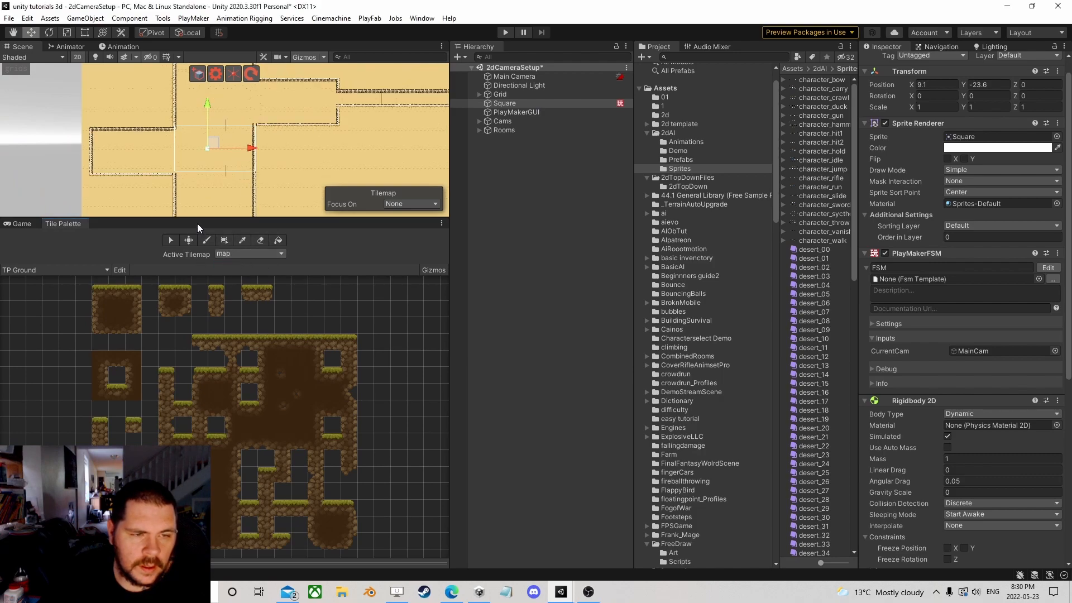
{"action": "left_click_drag", "start_coordinate": [199, 220], "coordinate": [186, 331]}
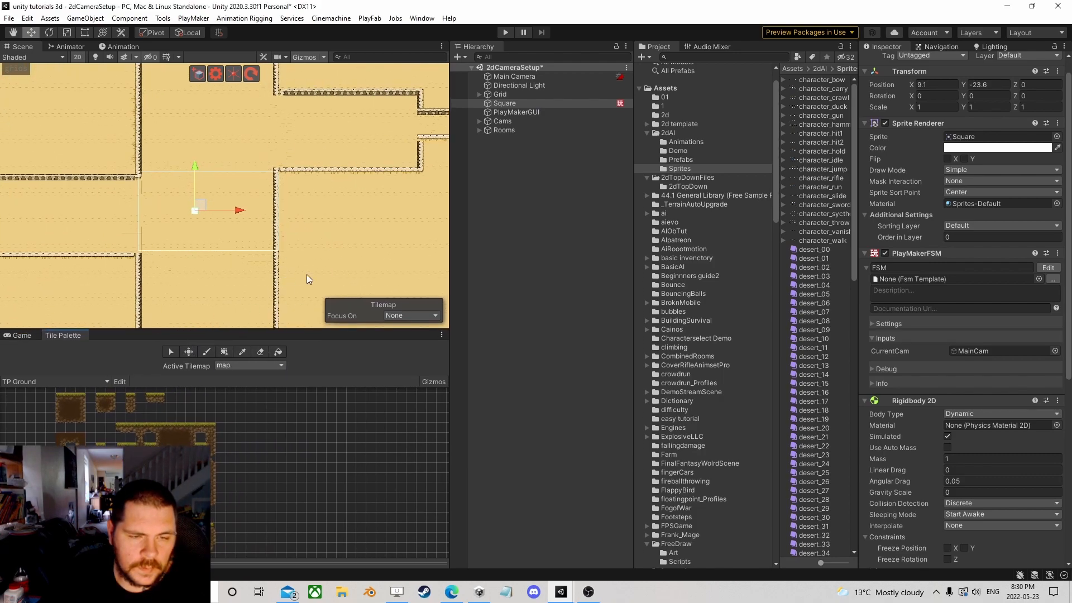
- Select the map tilemap under Grid and switch the tile palette to Desert_Palette
{"action": "left_click", "coordinate": [502, 95]}
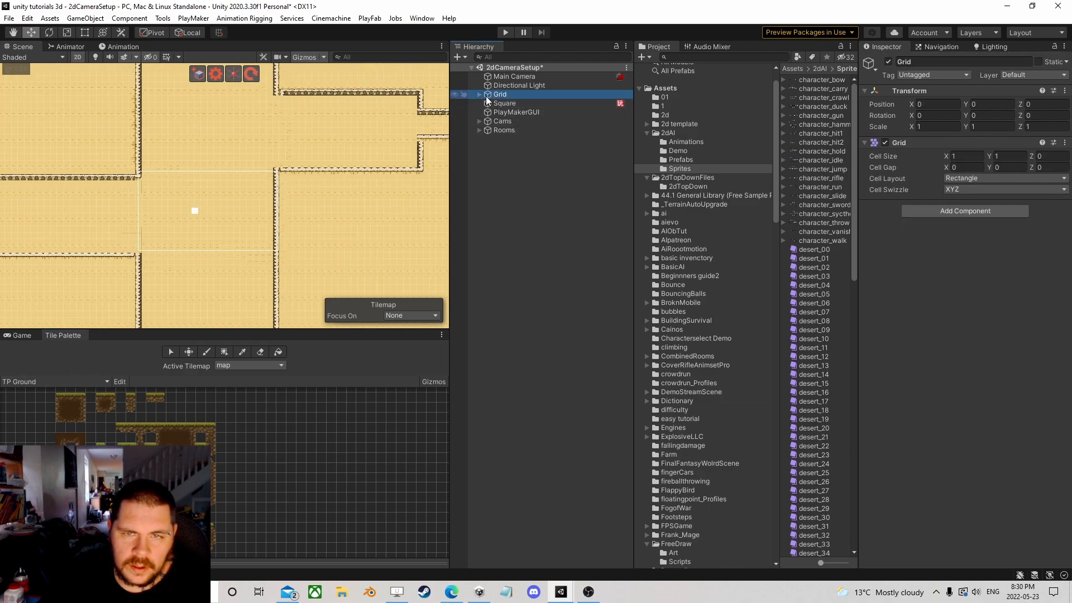
{"action": "left_click", "coordinate": [480, 94]}
{"action": "left_click", "coordinate": [508, 104]}
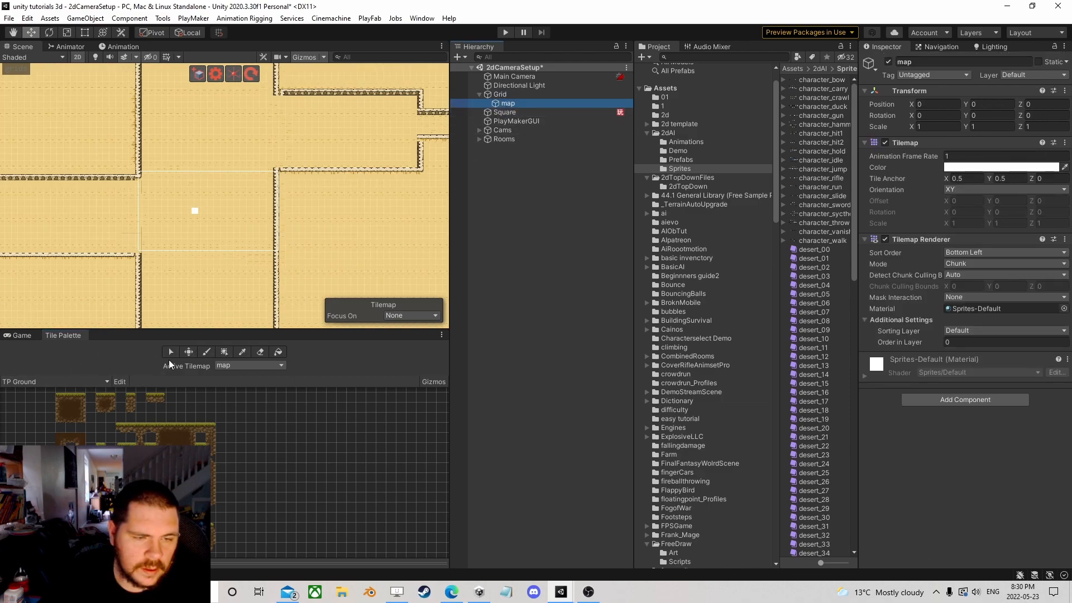
{"action": "left_click", "coordinate": [223, 366]}
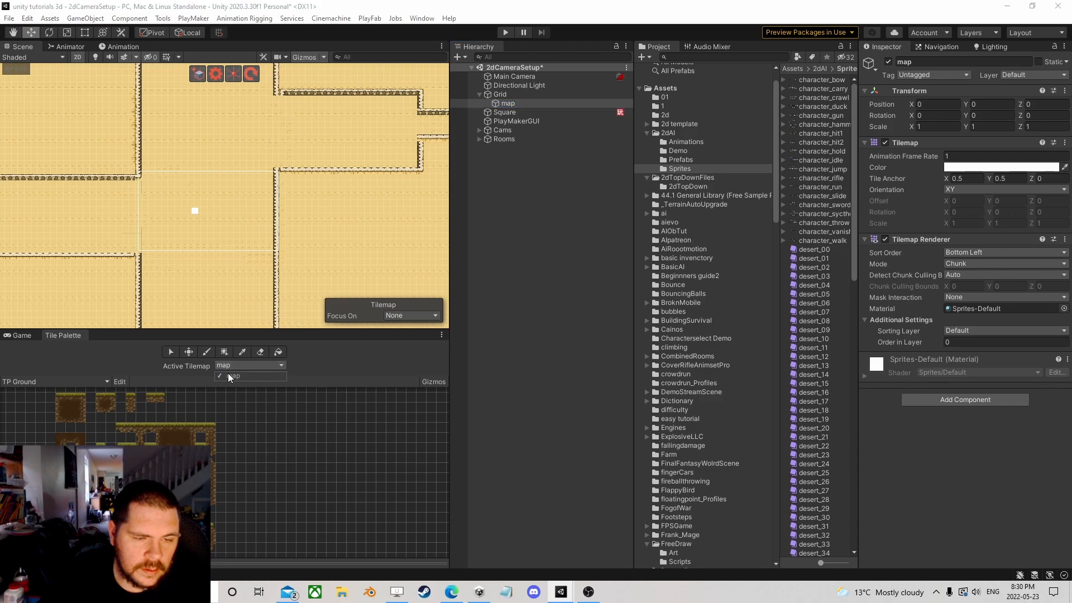
{"action": "left_click", "coordinate": [29, 382]}
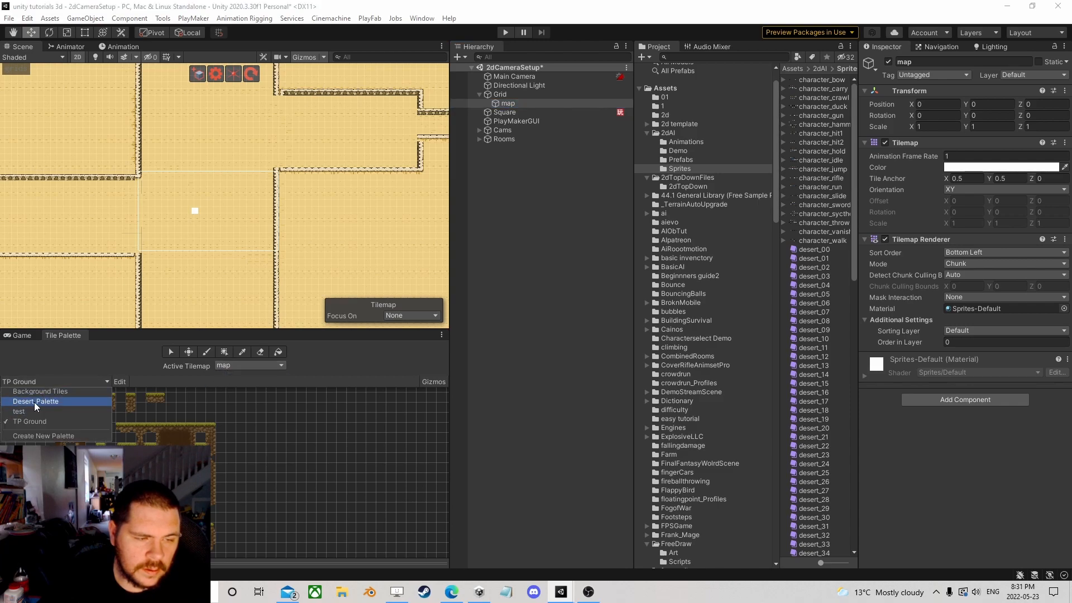
{"action": "left_click", "coordinate": [35, 402]}
- Paint a long corridor with upper and lower wall tiles leading left from an opening in the upper room's left wall
{"action": "scroll", "coordinate": [260, 265], "scroll_direction": "down", "scroll_amount": 9}
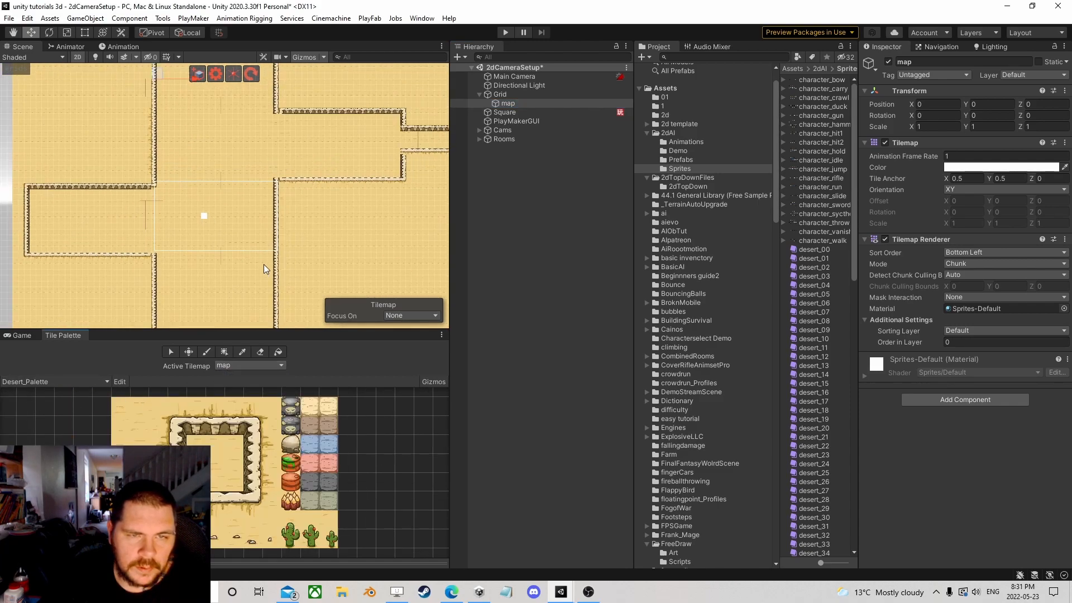
{"action": "middle_click_drag", "start_coordinate": [225, 174], "coordinate": [304, 263]}
{"action": "scroll", "coordinate": [303, 263], "scroll_direction": "up", "scroll_amount": 6}
{"action": "scroll", "coordinate": [303, 263], "scroll_direction": "up", "scroll_amount": 6}
{"action": "middle_click_drag", "start_coordinate": [200, 159], "coordinate": [260, 168]}
{"action": "scroll", "coordinate": [260, 188], "scroll_direction": "up", "scroll_amount": 5}
{"action": "scroll", "coordinate": [261, 201], "scroll_direction": "up", "scroll_amount": 2}
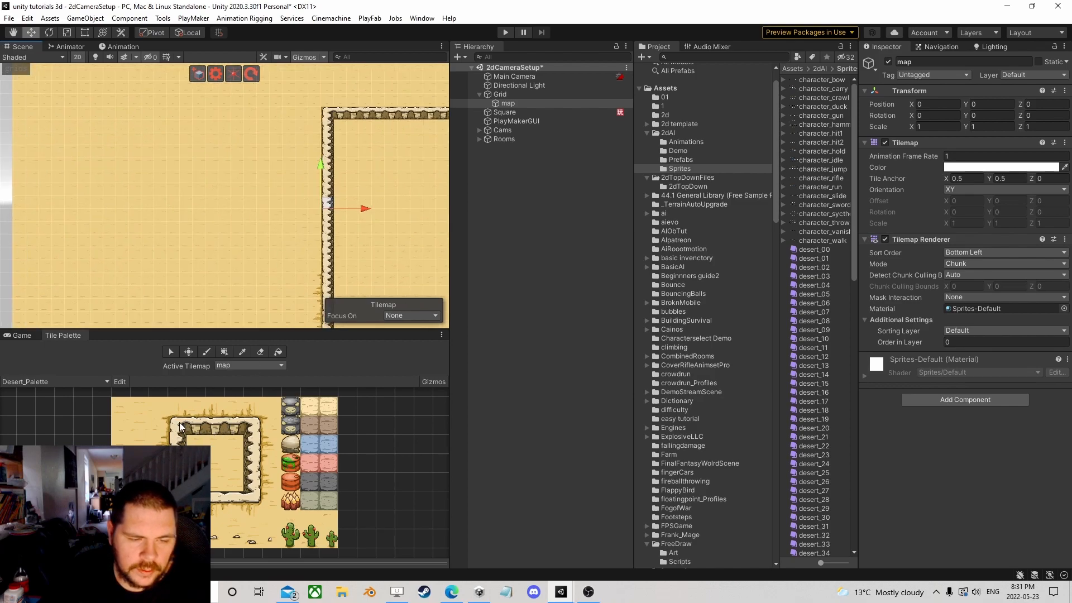
{"action": "left_click_drag", "start_coordinate": [240, 499], "coordinate": [241, 500]}
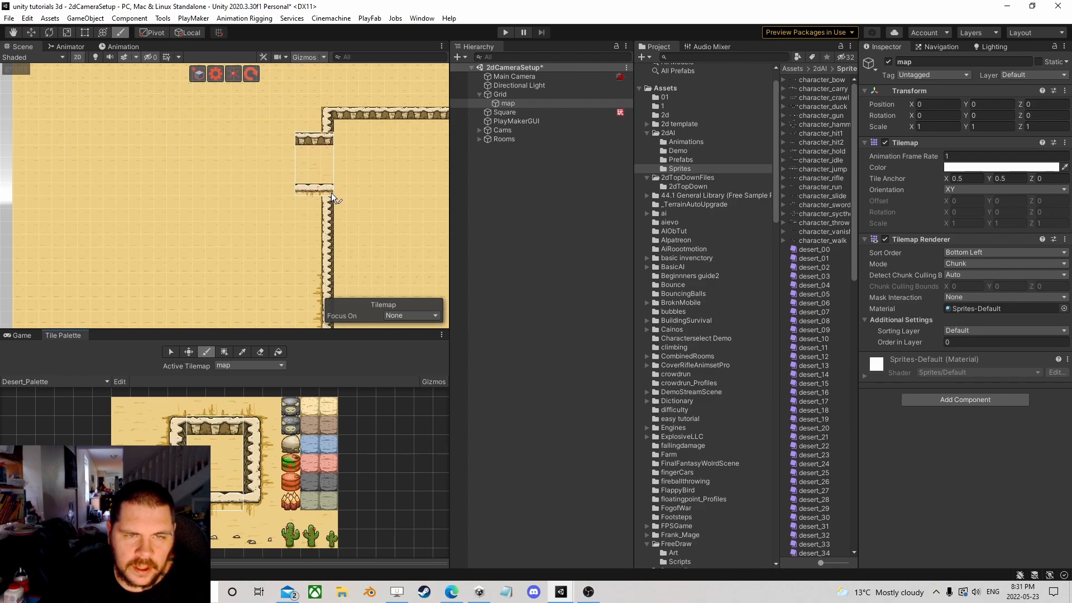
{"action": "left_click_drag", "start_coordinate": [324, 165], "coordinate": [239, 161]}
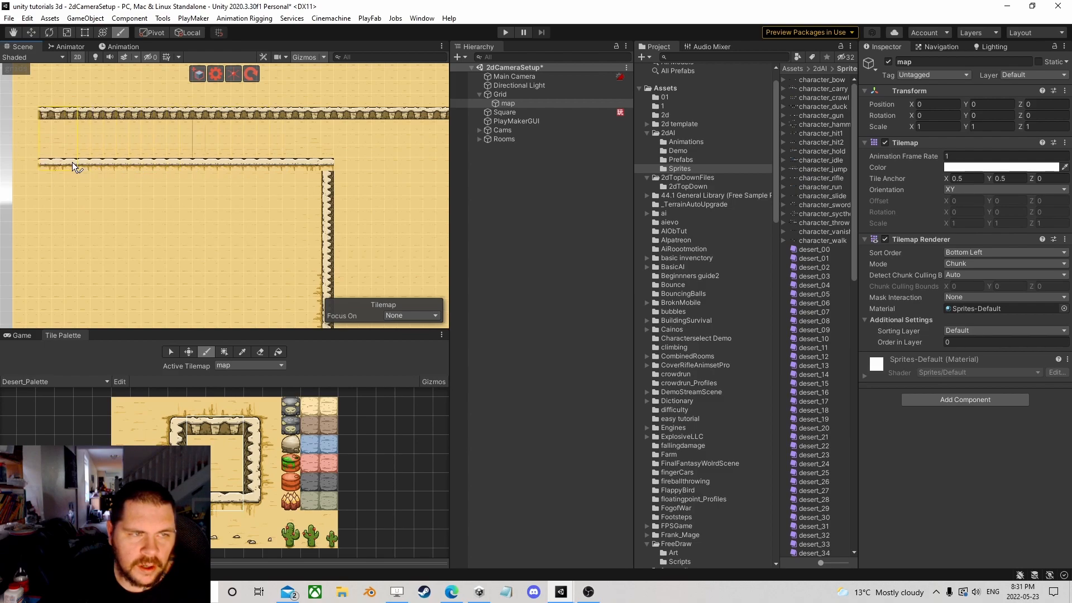
- Close the new corridor's left end with corner and side wall tiles, and leave the paint tool for the Move tool
{"action": "left_click", "coordinate": [174, 425]}
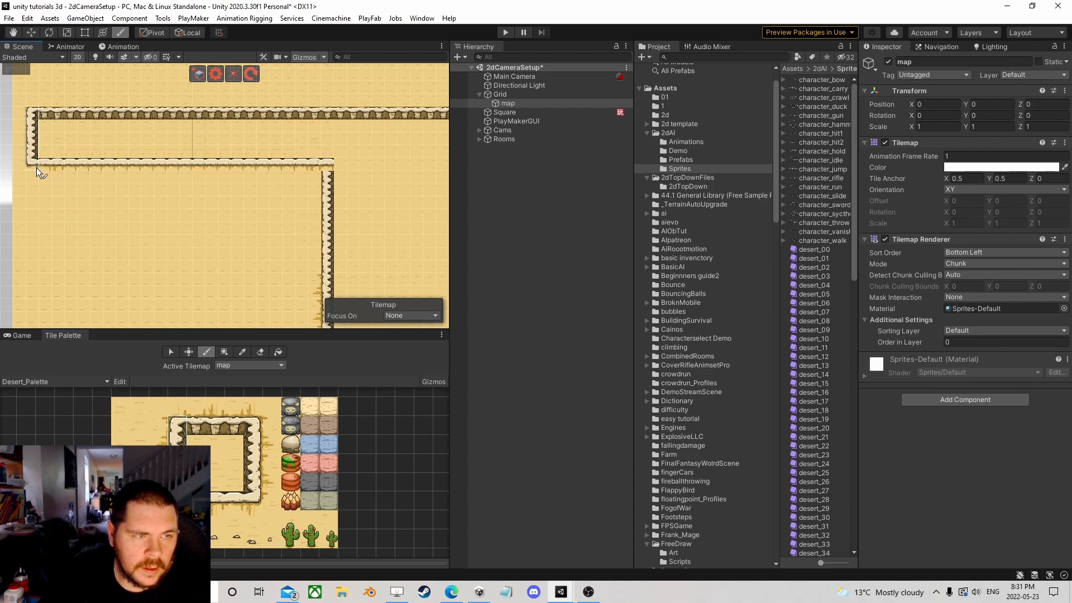
{"action": "scroll", "coordinate": [232, 259], "scroll_direction": "down", "scroll_amount": 3}
{"action": "mouse_move", "coordinate": [256, 256]}
{"action": "middle_mouse_down"}
{"action": "mouse_move", "coordinate": [135, 166]}
{"action": "mouse_move", "coordinate": [275, 110]}
{"action": "mouse_move", "coordinate": [250, 135]}
{"action": "mouse_move", "coordinate": [301, 186]}
{"action": "mouse_move", "coordinate": [319, 186]}
{"action": "mouse_move", "coordinate": [271, 142]}
{"action": "middle_mouse_up"}
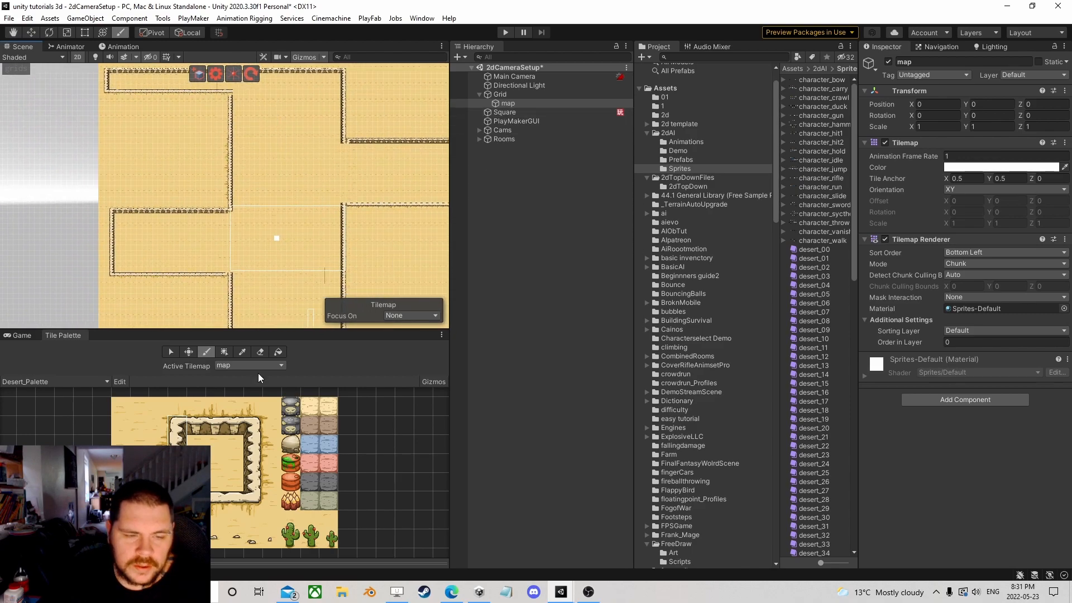
{"action": "key", "text": "w"}
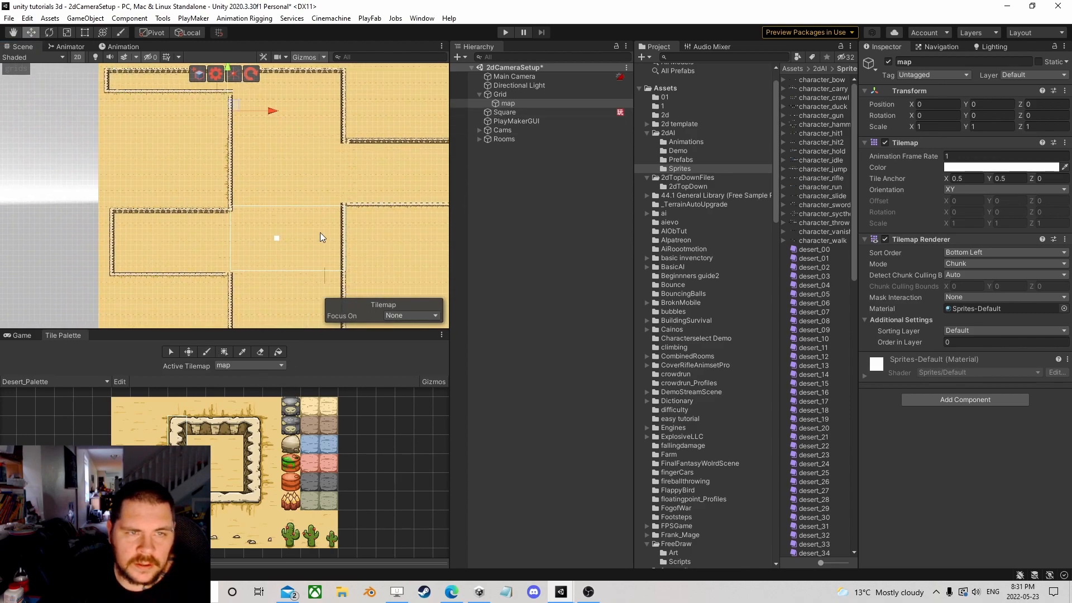
- Pick the walls and floor of the room below the central area from the tilemap as a new tile brush
{"action": "scroll", "coordinate": [323, 230], "scroll_direction": "up", "scroll_amount": 3}
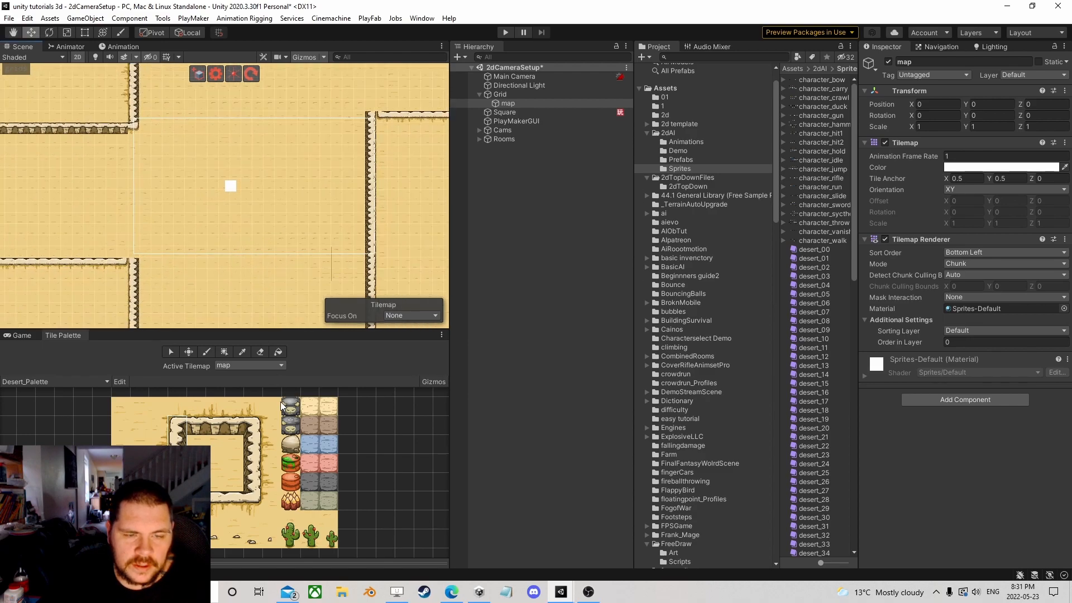
{"action": "left_click", "coordinate": [22, 336]}
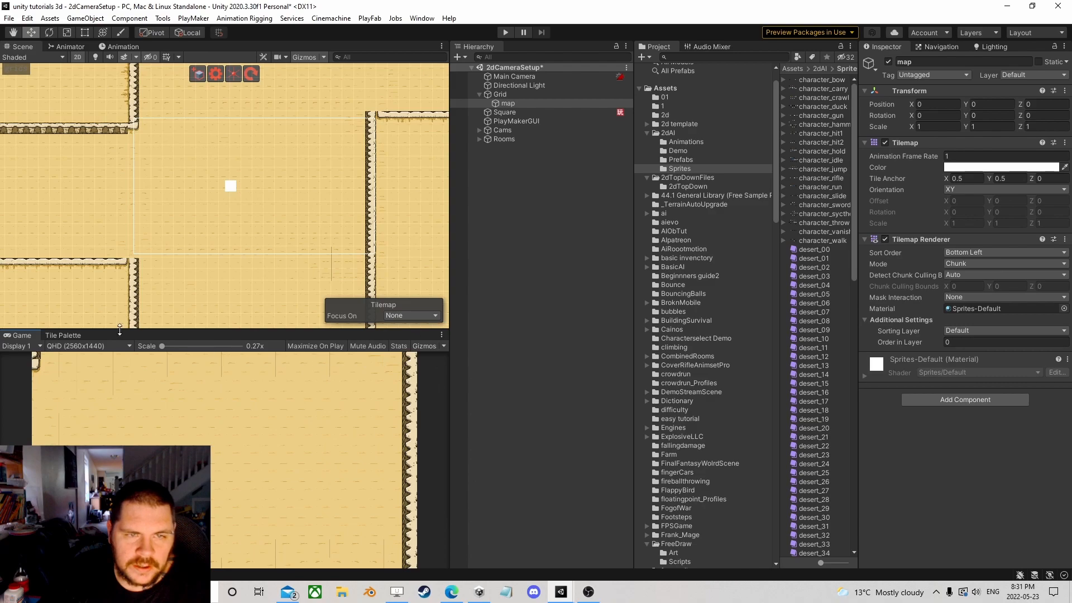
{"action": "scroll", "coordinate": [237, 237], "scroll_direction": "down", "scroll_amount": 3}
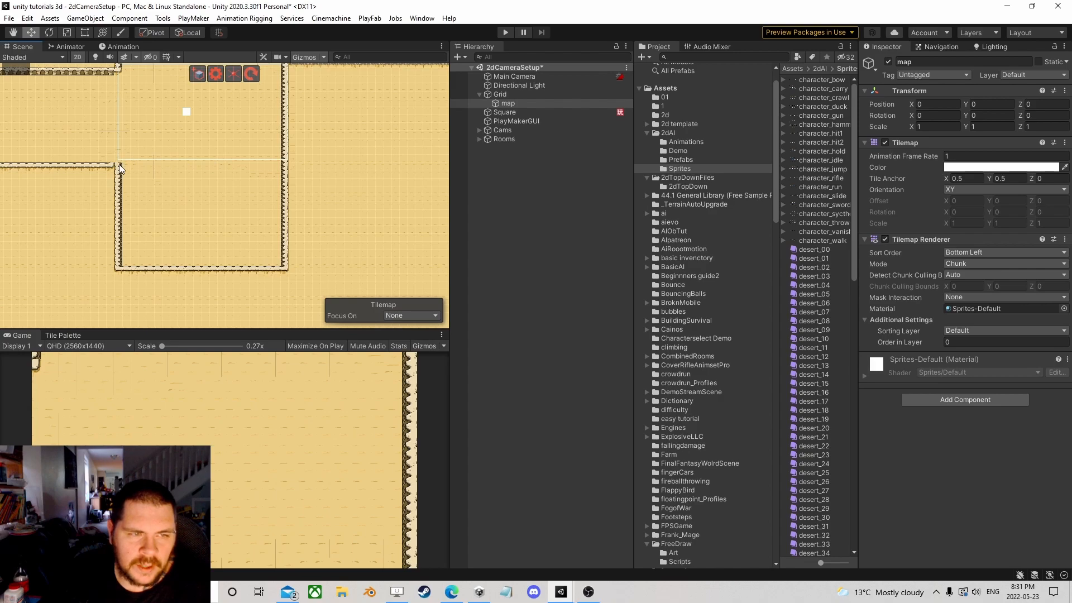
{"action": "left_click", "coordinate": [62, 335]}
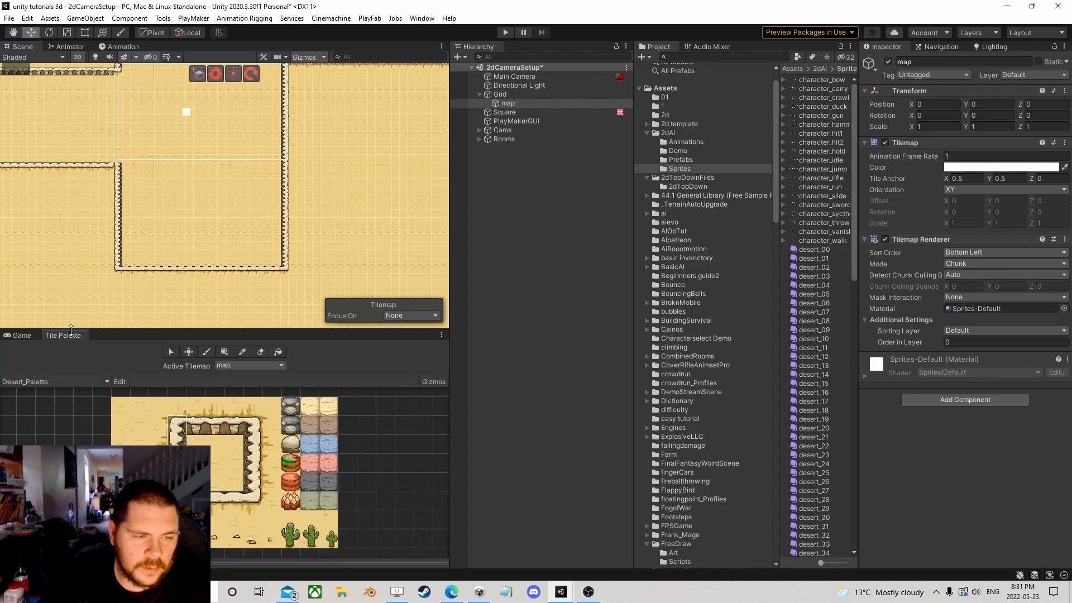
{"action": "left_click", "coordinate": [242, 352]}
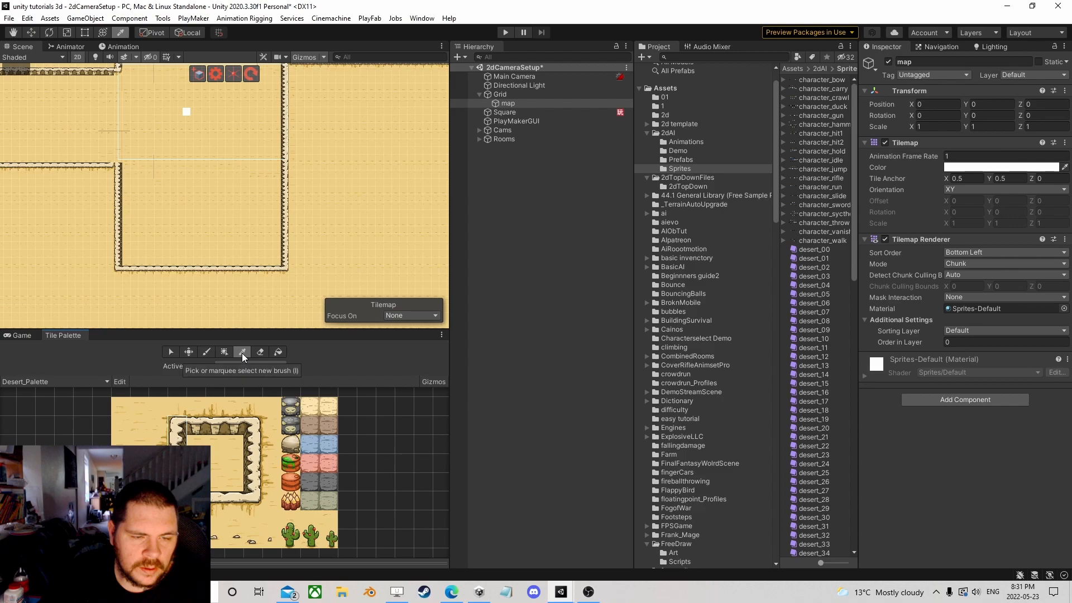
{"action": "left_click_drag", "start_coordinate": [117, 165], "coordinate": [142, 193]}
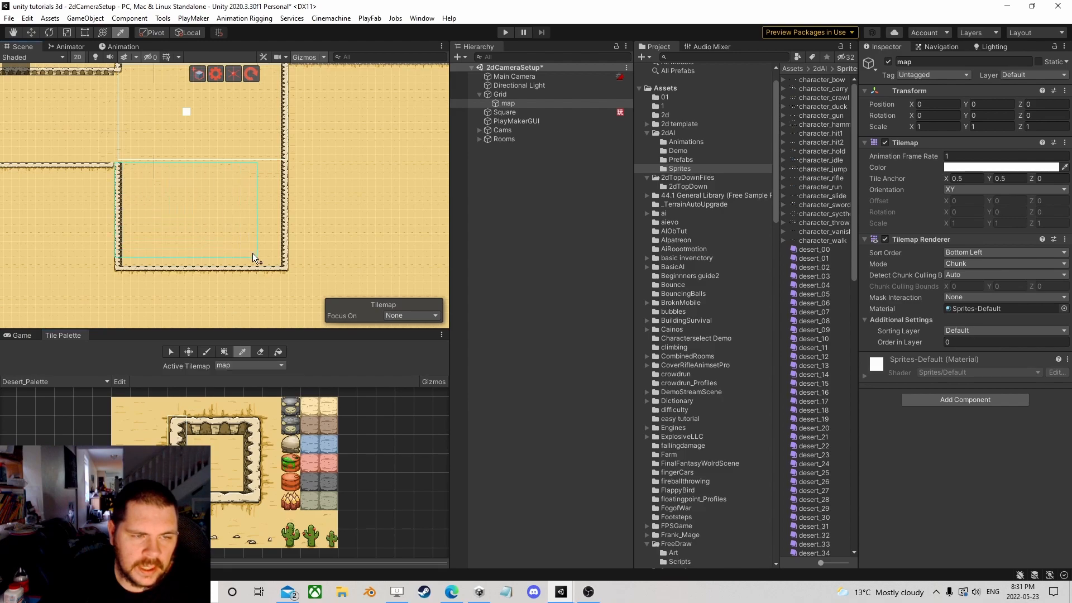
{"action": "left_click_drag", "start_coordinate": [285, 267], "coordinate": [285, 267]}
- Stamp the copied room directly beneath the narrow corridor that leads off the right room
{"action": "scroll", "coordinate": [326, 154], "scroll_direction": "down", "scroll_amount": 3}
{"action": "mouse_move", "coordinate": [295, 173]}
{"action": "middle_mouse_down"}
{"action": "mouse_move", "coordinate": [219, 198]}
{"action": "mouse_move", "coordinate": [140, 262]}
{"action": "mouse_move", "coordinate": [75, 261]}
{"action": "middle_mouse_up"}
{"action": "scroll", "coordinate": [392, 210], "scroll_direction": "down", "scroll_amount": 5}
{"action": "middle_click_drag", "start_coordinate": [393, 214], "coordinate": [273, 190]}
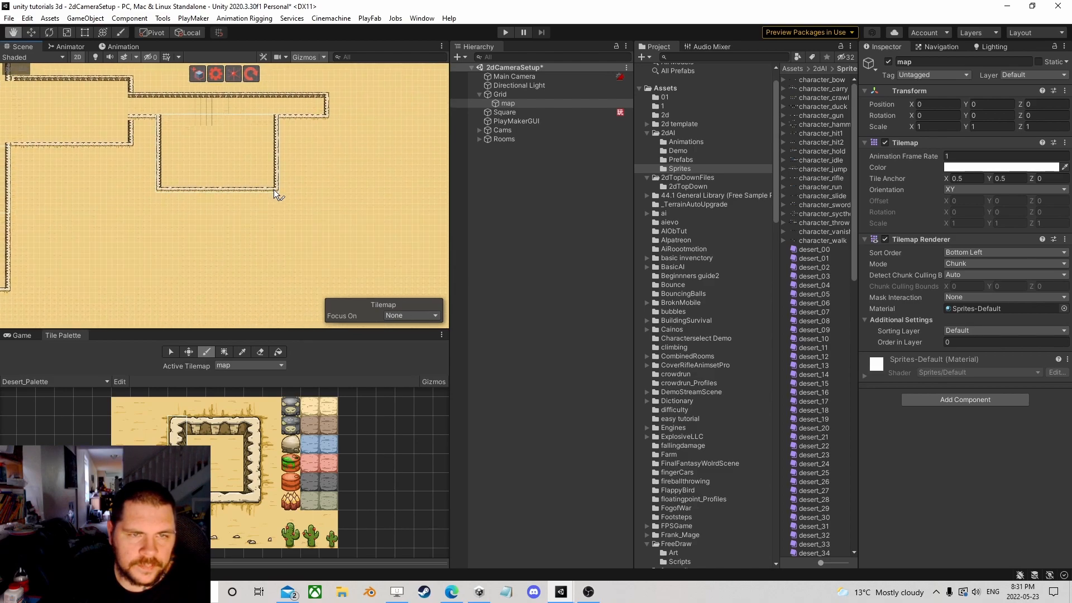
{"action": "left_click", "coordinate": [288, 196]}
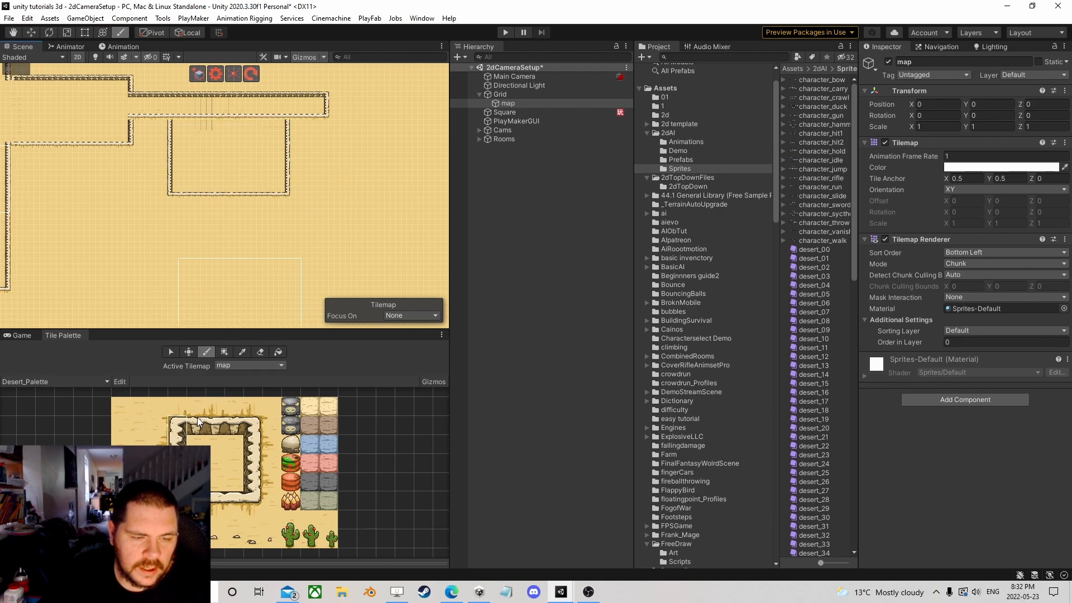
- Paint plain sand floor tiles over part of the corridor's lower wall to open a doorway into the new room
{"action": "left_click", "coordinate": [216, 461]}
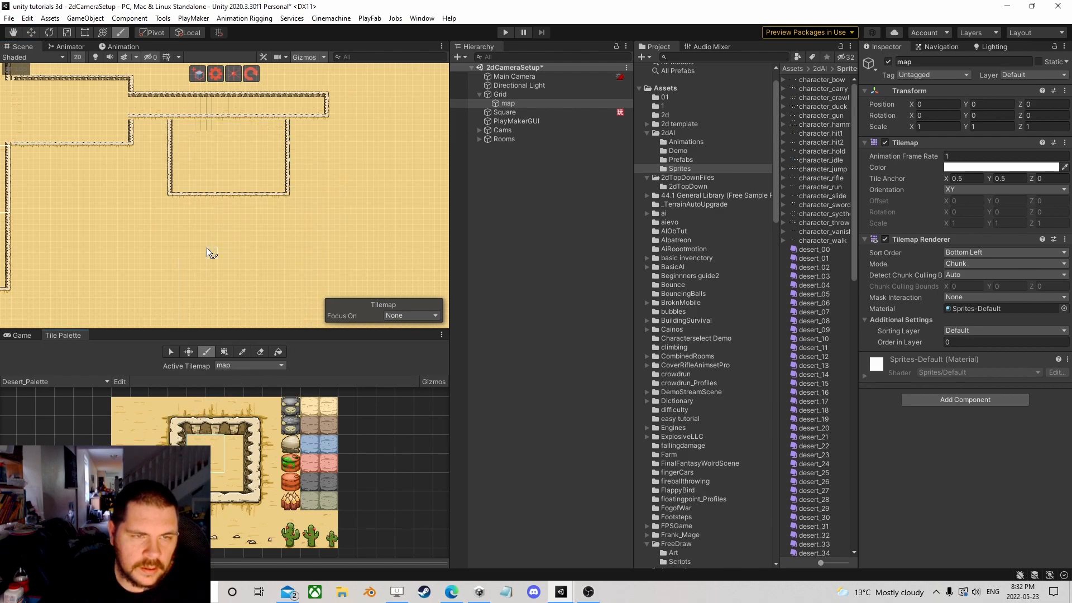
{"action": "scroll", "coordinate": [219, 149], "scroll_direction": "up", "scroll_amount": 3}
{"action": "middle_click_drag", "start_coordinate": [235, 130], "coordinate": [229, 246]}
{"action": "scroll", "coordinate": [229, 247], "scroll_direction": "up", "scroll_amount": 6}
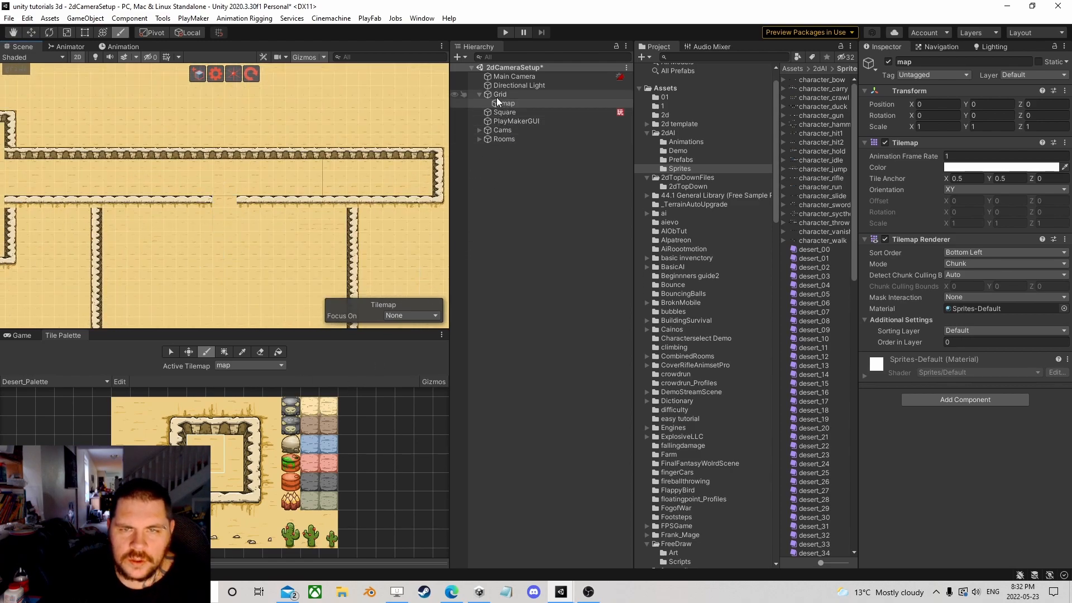
- Collapse the Grid object, clear the selection, and look over the extended map from the left rooms to the new room
{"action": "left_click", "coordinate": [481, 94]}
{"action": "left_click", "coordinate": [507, 190]}
{"action": "scroll", "coordinate": [262, 235], "scroll_direction": "down", "scroll_amount": 6}
{"action": "middle_click_drag", "start_coordinate": [92, 205], "coordinate": [376, 159]}
{"action": "middle_click_drag", "start_coordinate": [152, 143], "coordinate": [340, 191]}
{"action": "scroll", "coordinate": [300, 179], "scroll_direction": "down", "scroll_amount": 10}
{"action": "middle_click_drag", "start_coordinate": [316, 132], "coordinate": [62, 130]}
{"action": "middle_click_drag", "start_coordinate": [335, 225], "coordinate": [291, 219]}
{"action": "scroll", "coordinate": [302, 199], "scroll_direction": "up", "scroll_amount": 5}
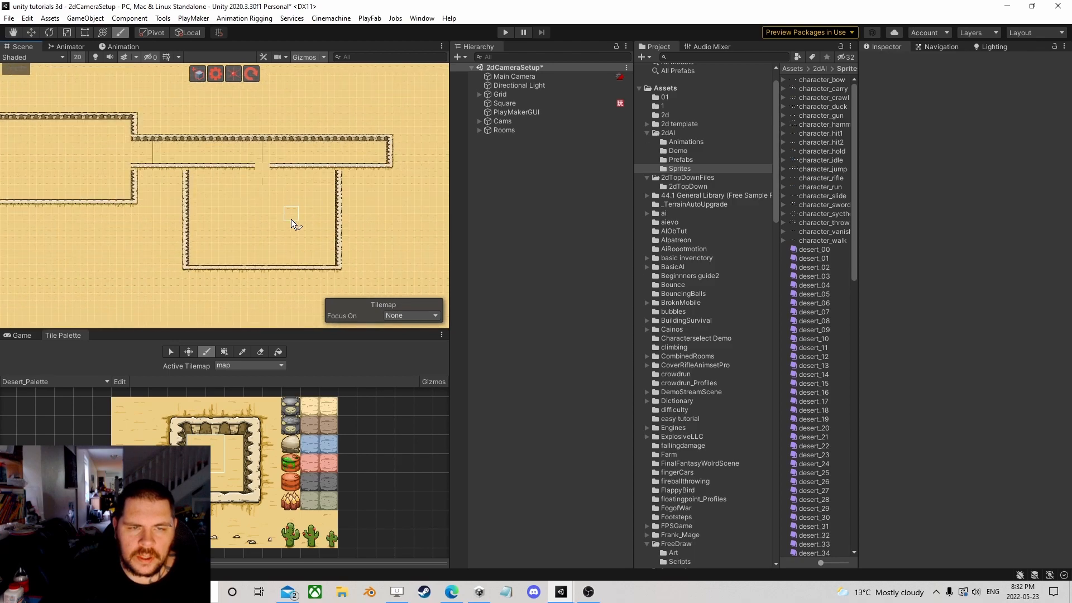
{"action": "scroll", "coordinate": [291, 218], "scroll_direction": "up", "scroll_amount": 5}
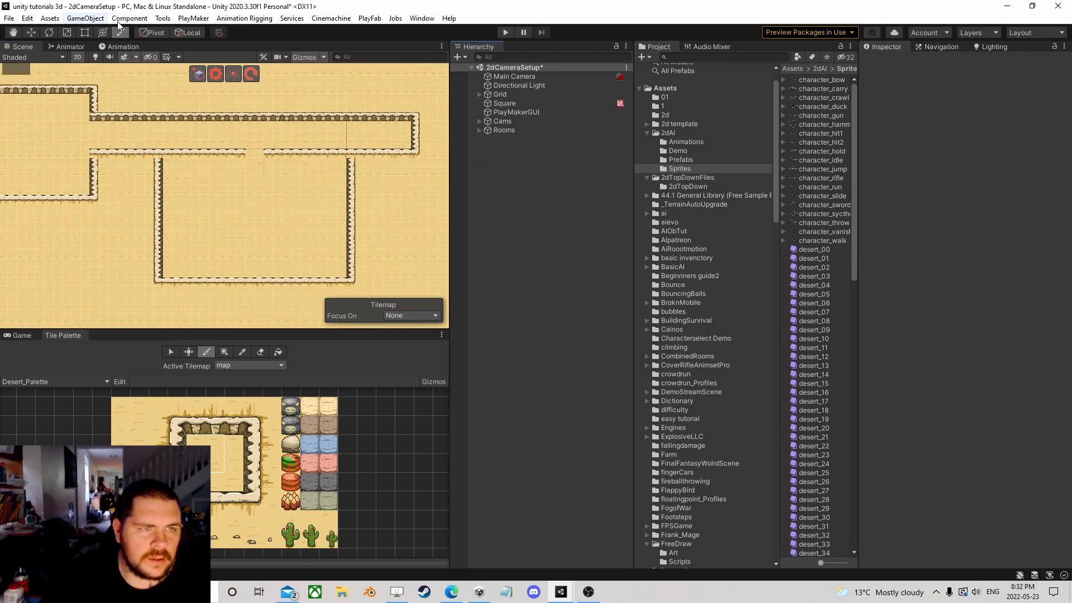
- Create a 2D square sprite inside the new room and set its Z position to 0
{"action": "right_click", "coordinate": [505, 158]}
{"action": "mouse_move", "coordinate": [539, 303]}
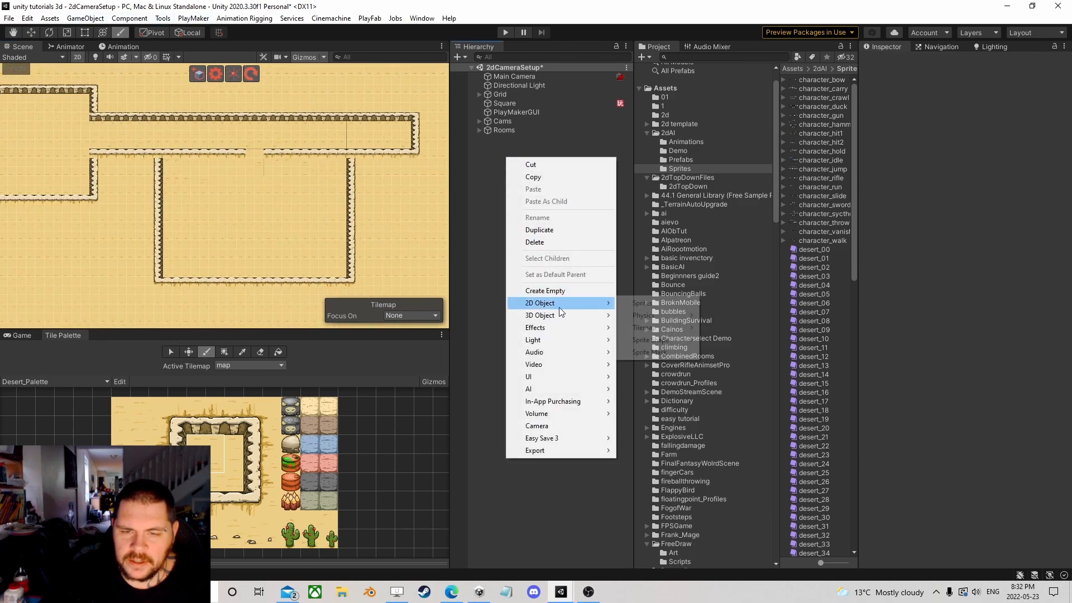
{"action": "mouse_move", "coordinate": [657, 302]}
{"action": "left_click", "coordinate": [726, 305]}
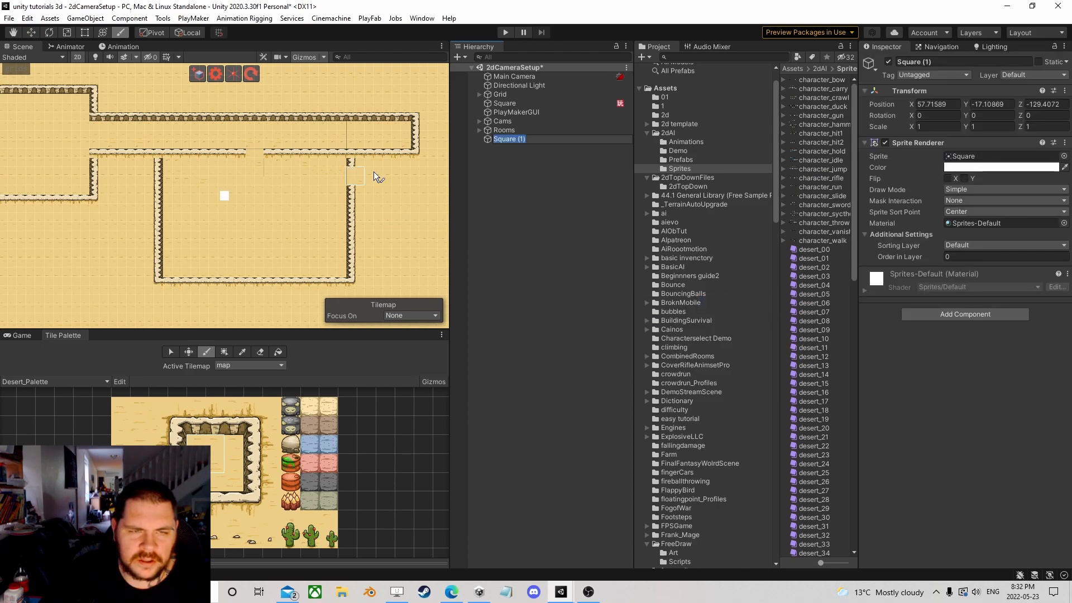
{"action": "left_click", "coordinate": [1044, 104]}
{"action": "type", "text": "0"}
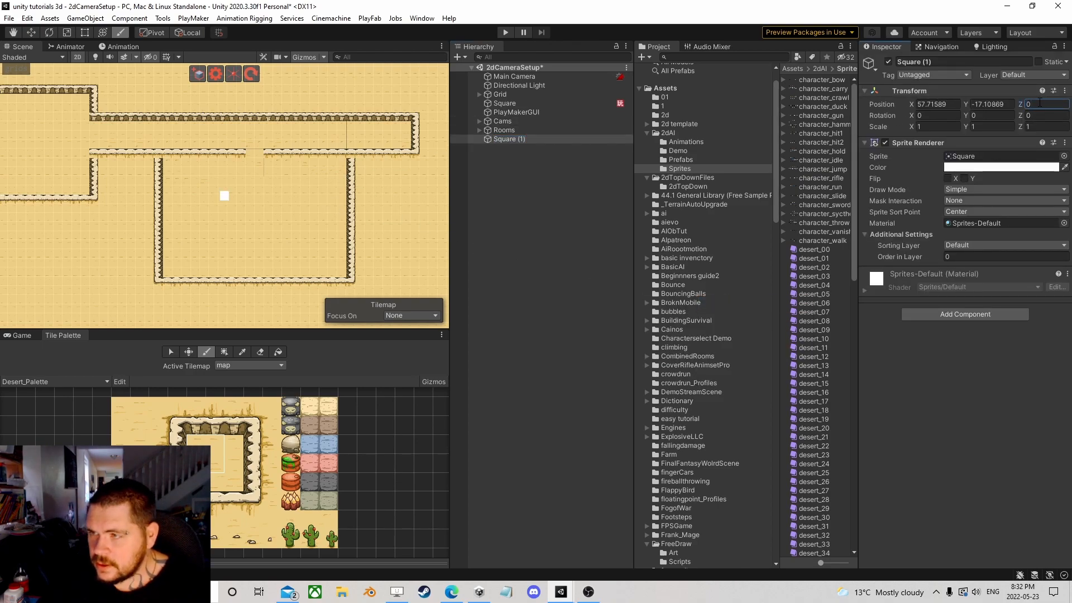
- Reposition the new square and stretch it to cover the room beneath the corridor, at a scale of about 21.14 by 14.03
{"action": "left_click", "coordinate": [32, 32]}
{"action": "mouse_move", "coordinate": [224, 195]}
{"action": "left_mouse_down"}
{"action": "mouse_move", "coordinate": [283, 192]}
{"action": "mouse_move", "coordinate": [263, 217]}
{"action": "mouse_move", "coordinate": [247, 213]}
{"action": "left_mouse_up"}
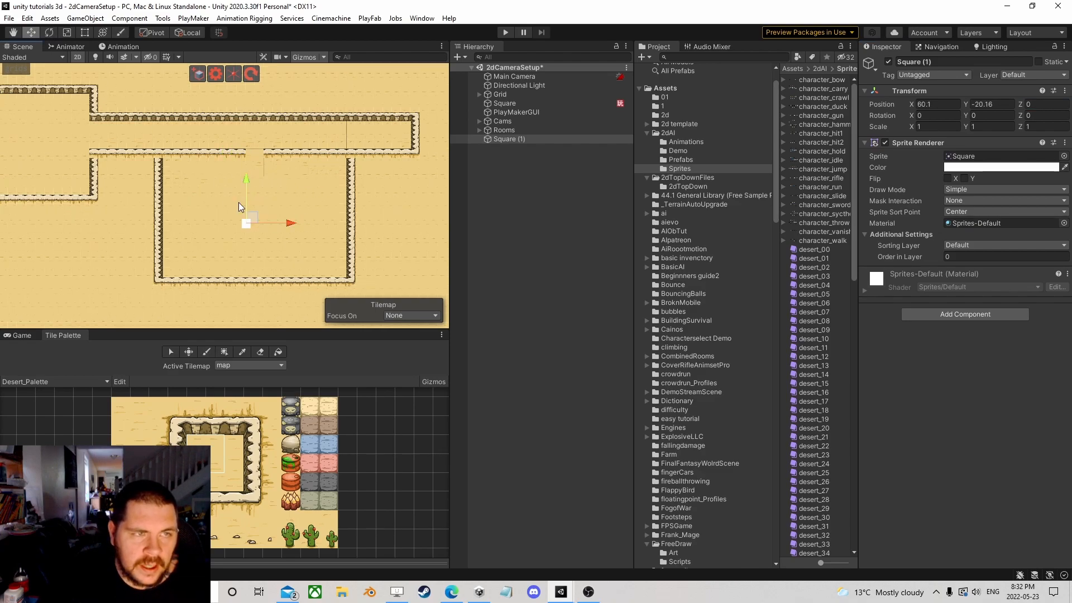
{"action": "left_click", "coordinate": [89, 35]}
{"action": "scroll", "coordinate": [246, 207], "scroll_direction": "up", "scroll_amount": 3}
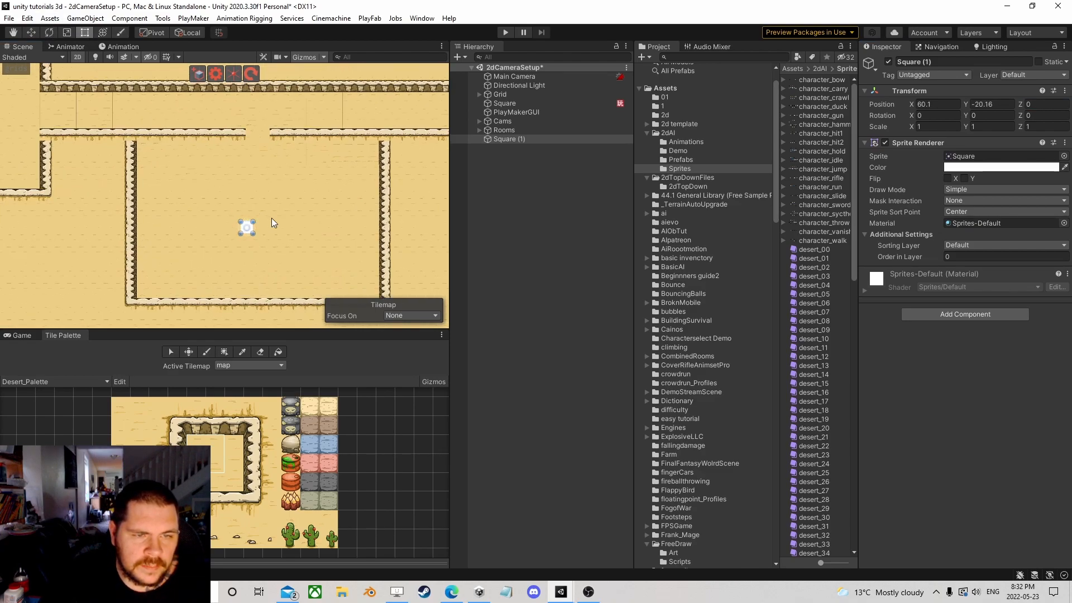
{"action": "left_click_drag", "start_coordinate": [253, 221], "coordinate": [402, 124]}
{"action": "scroll", "coordinate": [193, 228], "scroll_direction": "down", "scroll_amount": 1}
{"action": "left_click_drag", "start_coordinate": [228, 232], "coordinate": [138, 288]}
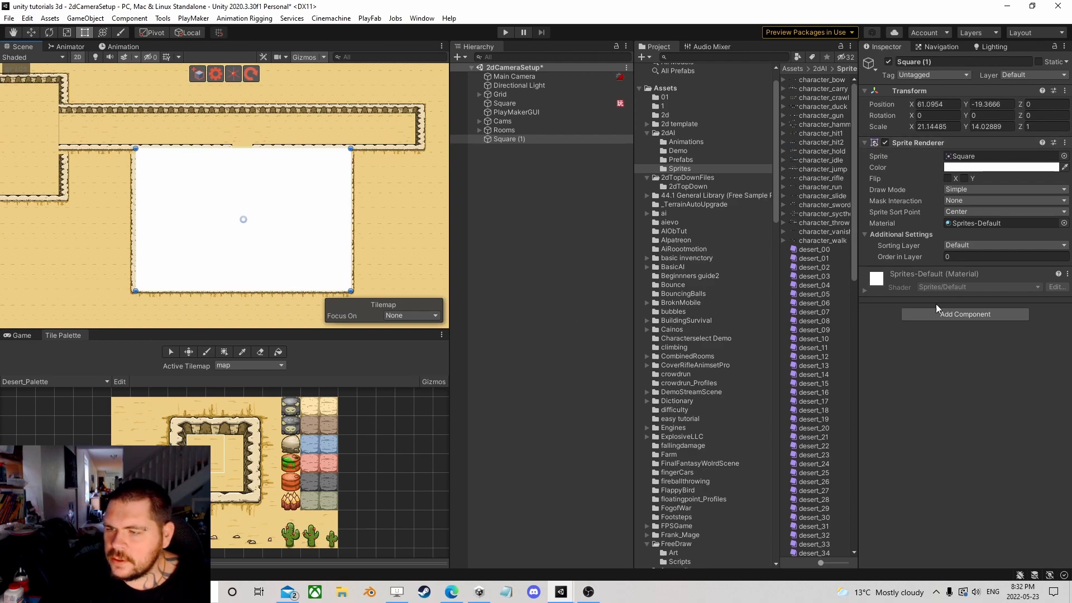
- Add a Polygon Collider 2D to the room square and make it a trigger
{"action": "left_click", "coordinate": [952, 317]}
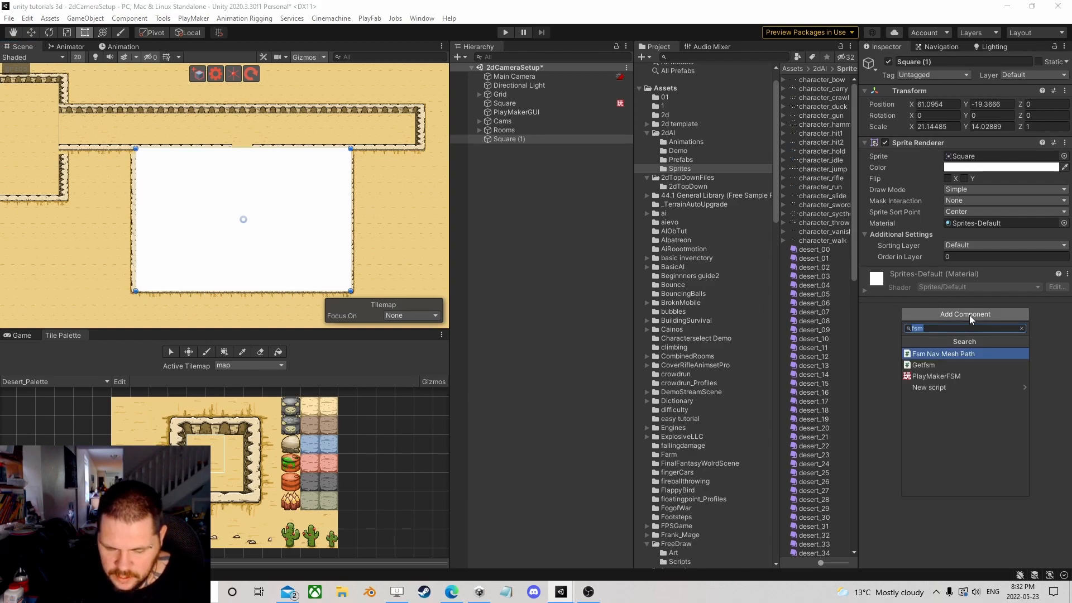
{"action": "type", "text": "pol"}
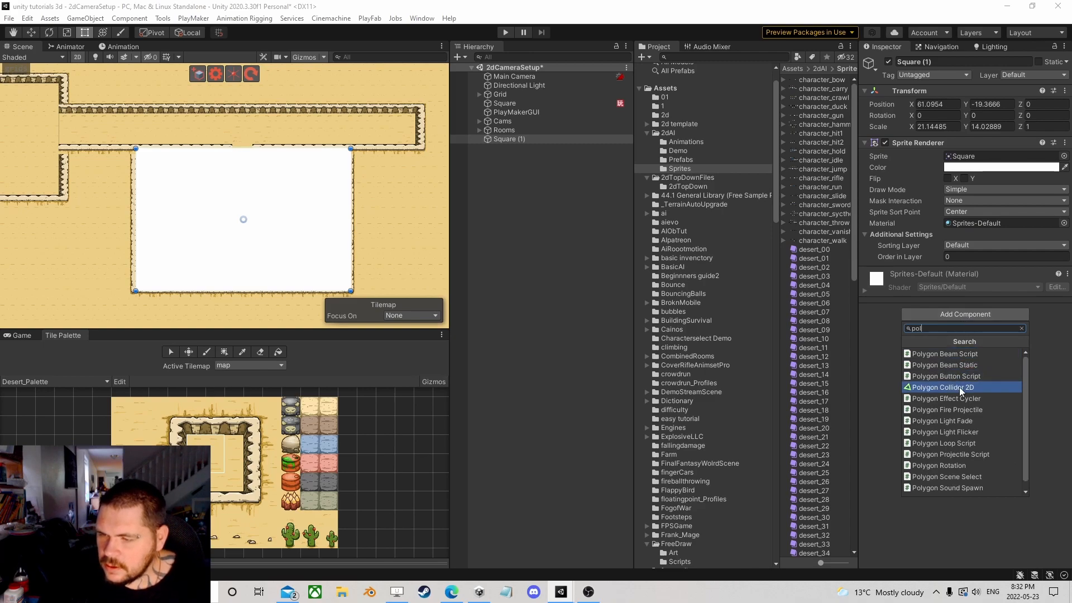
{"action": "left_click", "coordinate": [958, 387]}
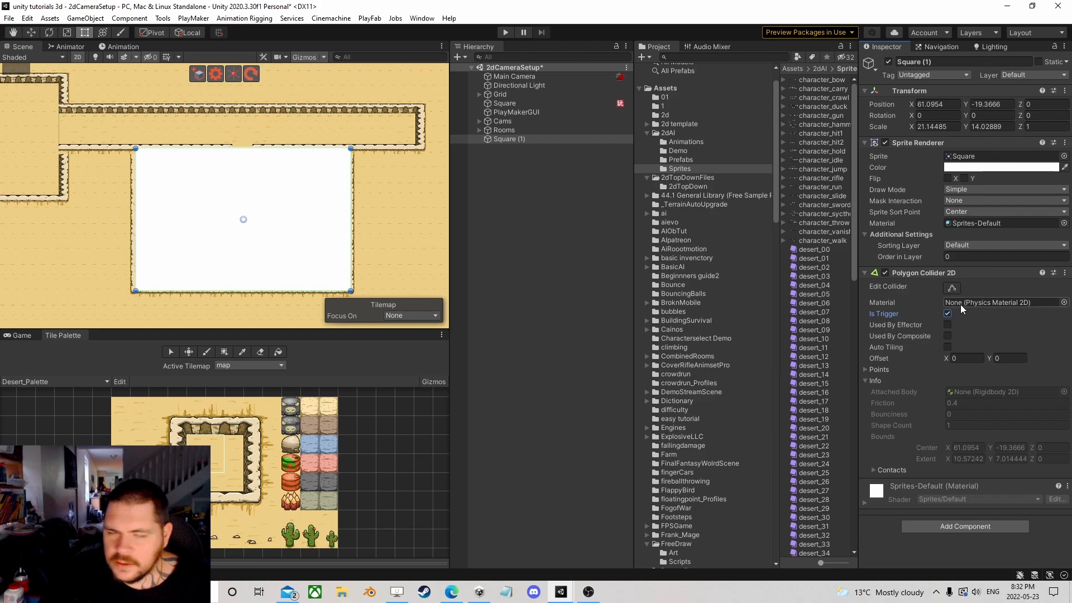
- Remove the Sprite Renderer component from the room square and set its tag to Bed
{"action": "right_click", "coordinate": [921, 142]}
{"action": "left_click", "coordinate": [950, 165]}
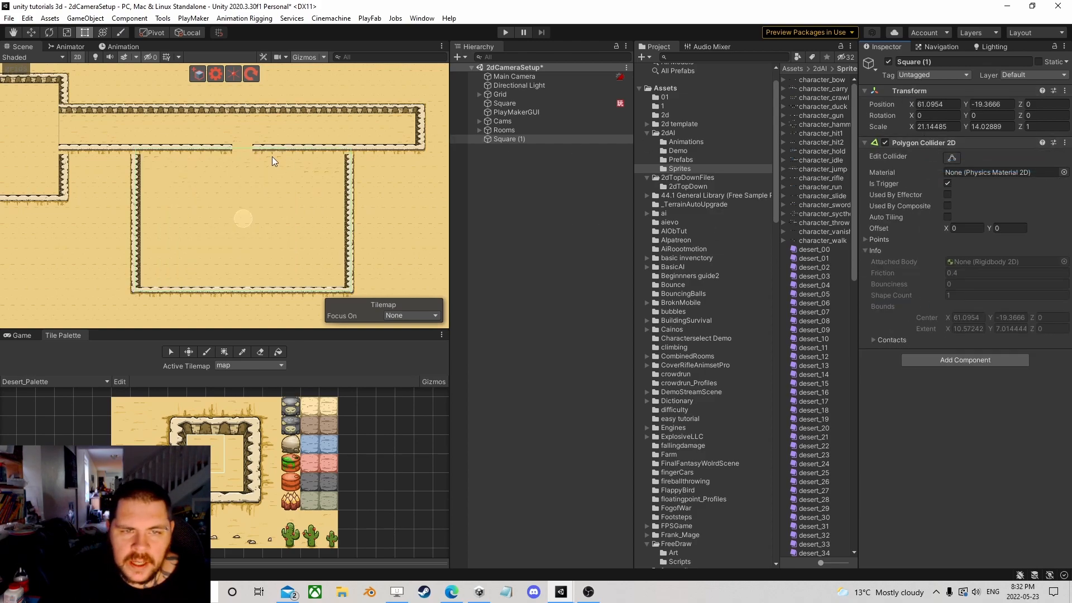
{"action": "left_click", "coordinate": [949, 74]}
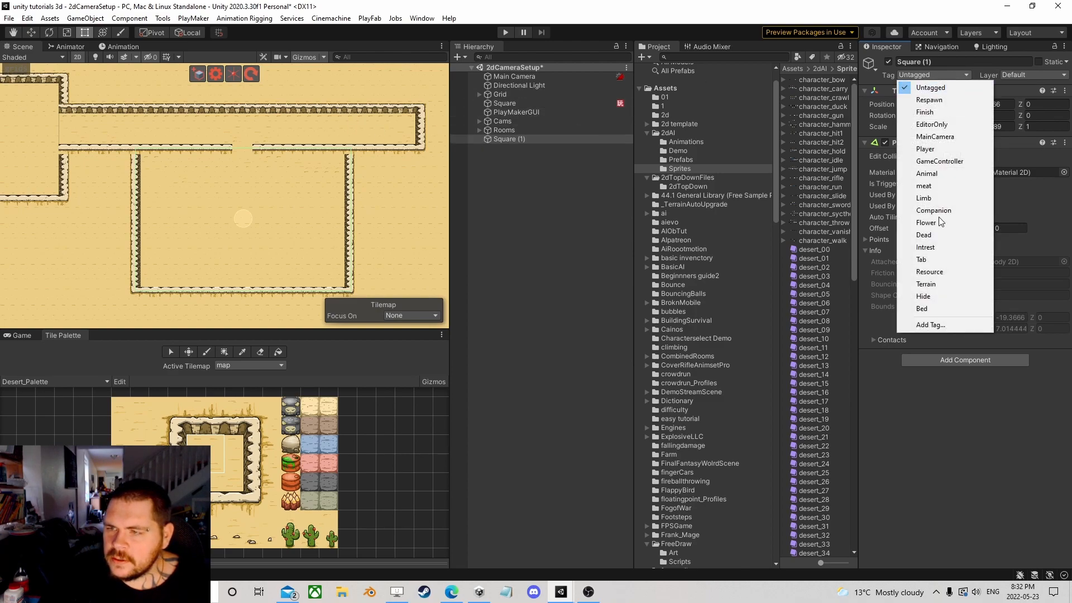
{"action": "left_click", "coordinate": [936, 309]}
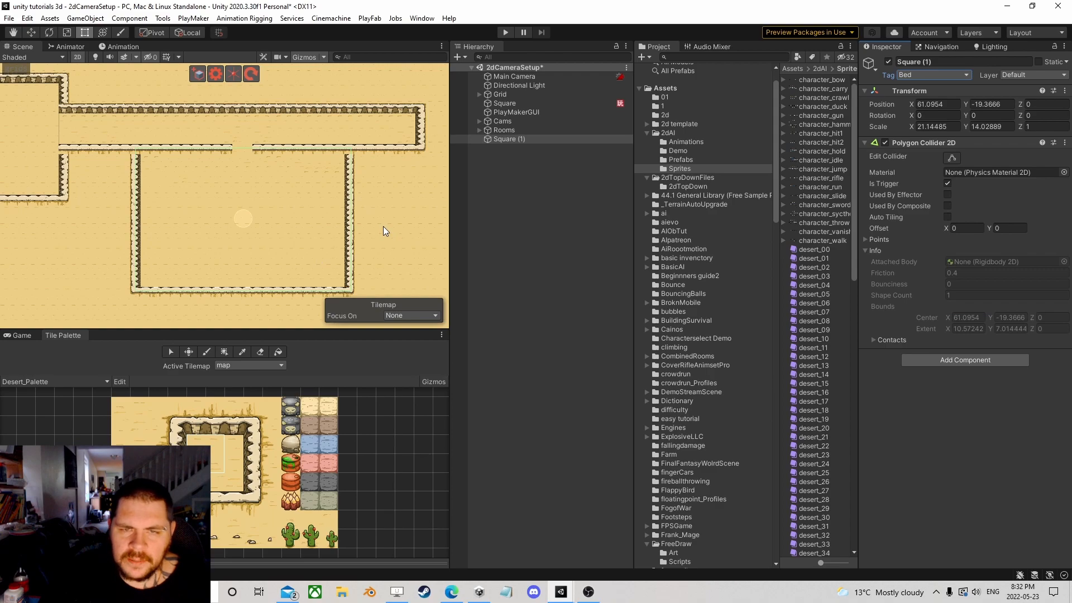
- Look over the map from the left rooms along the corridor to the new room and its collider outline
{"action": "scroll", "coordinate": [327, 219], "scroll_direction": "down", "scroll_amount": 5}
{"action": "mouse_move", "coordinate": [128, 150]}
{"action": "middle_mouse_down"}
{"action": "mouse_move", "coordinate": [158, 166]}
{"action": "mouse_move", "coordinate": [113, 155]}
{"action": "middle_mouse_up"}
{"action": "scroll", "coordinate": [118, 156], "scroll_direction": "up", "scroll_amount": 5}
{"action": "scroll", "coordinate": [151, 161], "scroll_direction": "up", "scroll_amount": 6}
{"action": "scroll", "coordinate": [292, 186], "scroll_direction": "down", "scroll_amount": 5}
{"action": "middle_click_drag", "start_coordinate": [252, 189], "coordinate": [412, 181]}
{"action": "left_click_drag", "start_coordinate": [411, 181], "coordinate": [474, 182]}
{"action": "scroll", "coordinate": [141, 186], "scroll_direction": "down", "scroll_amount": 10}
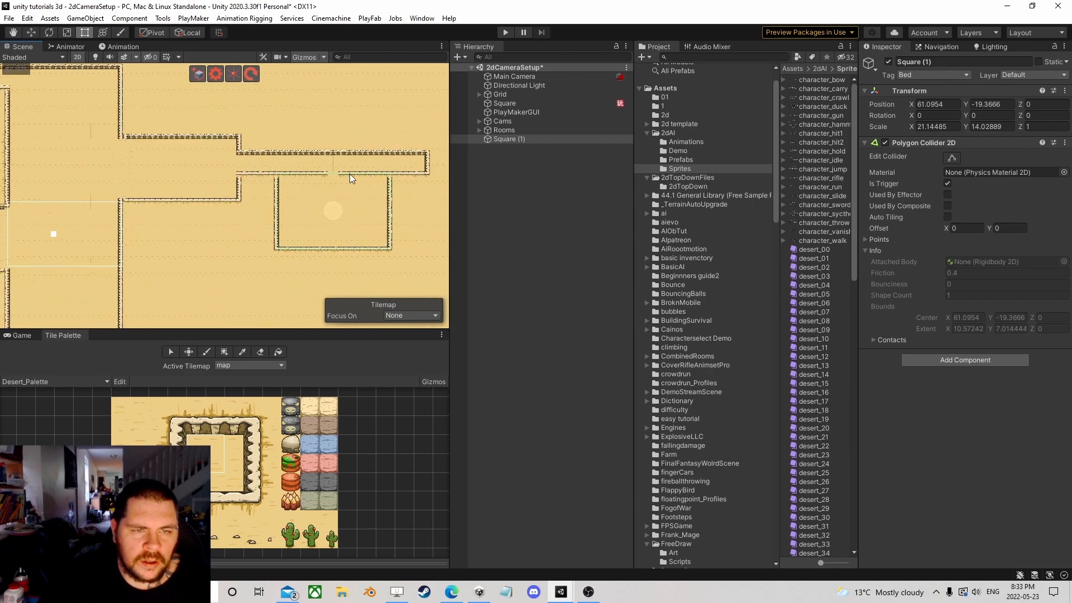
{"action": "middle_click_drag", "start_coordinate": [50, 180], "coordinate": [178, 150]}
{"action": "scroll", "coordinate": [249, 164], "scroll_direction": "down", "scroll_amount": 6}
{"action": "scroll", "coordinate": [321, 159], "scroll_direction": "down", "scroll_amount": 4}
{"action": "middle_click_drag", "start_coordinate": [330, 160], "coordinate": [122, 217]}
{"action": "scroll", "coordinate": [122, 216], "scroll_direction": "up", "scroll_amount": 8}
{"action": "scroll", "coordinate": [256, 210], "scroll_direction": "up", "scroll_amount": 7}
{"action": "scroll", "coordinate": [211, 229], "scroll_direction": "up", "scroll_amount": 7}
{"action": "middle_click_drag", "start_coordinate": [168, 243], "coordinate": [226, 232]}
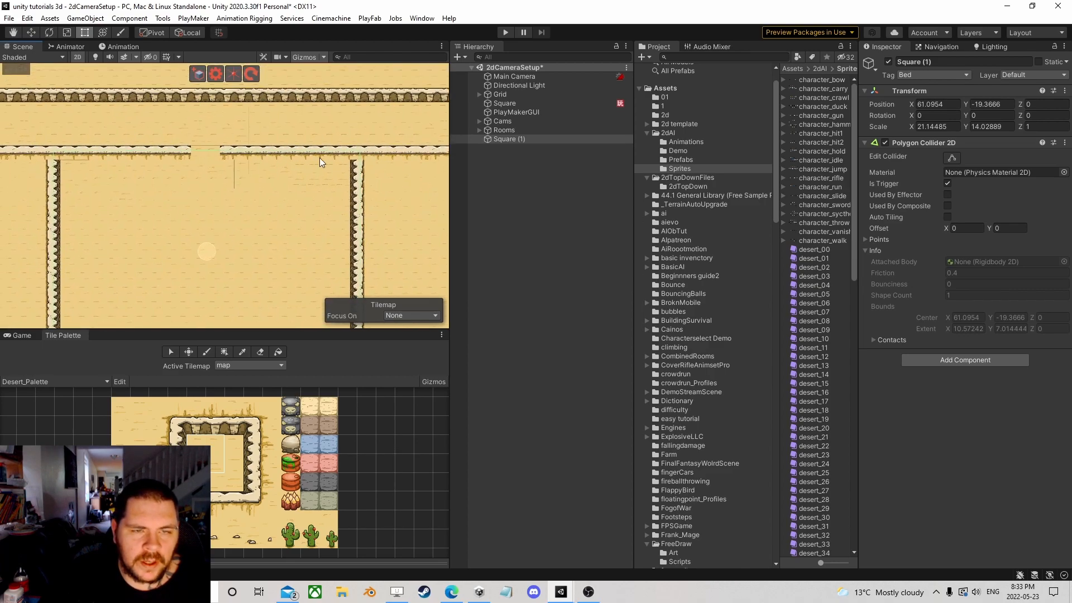
{"action": "scroll", "coordinate": [308, 180], "scroll_direction": "down", "scroll_amount": 3}
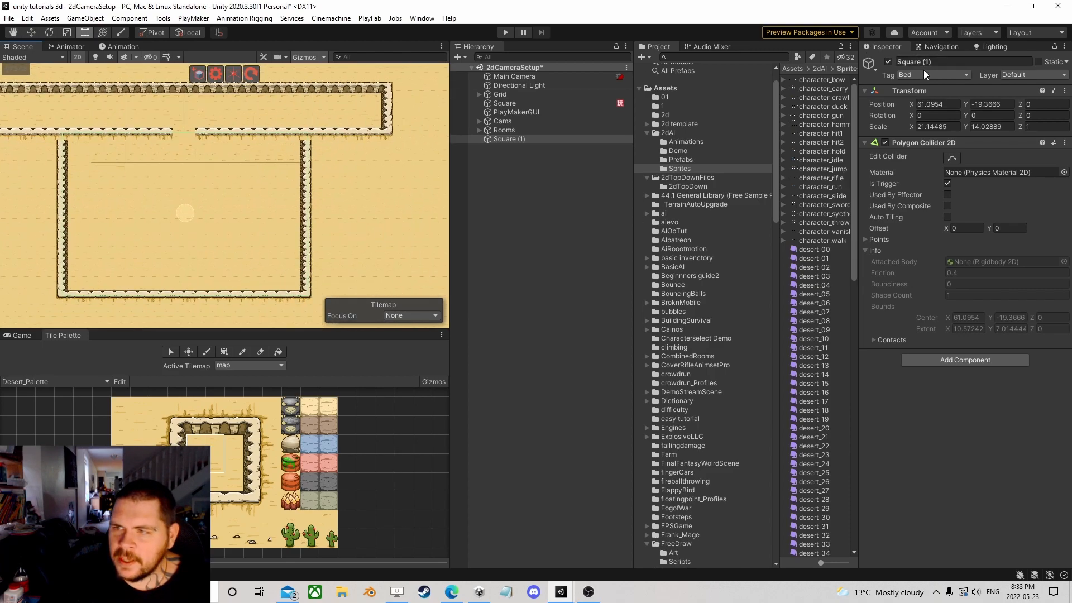
{"action": "scroll", "coordinate": [311, 150], "scroll_direction": "down", "scroll_amount": 2}
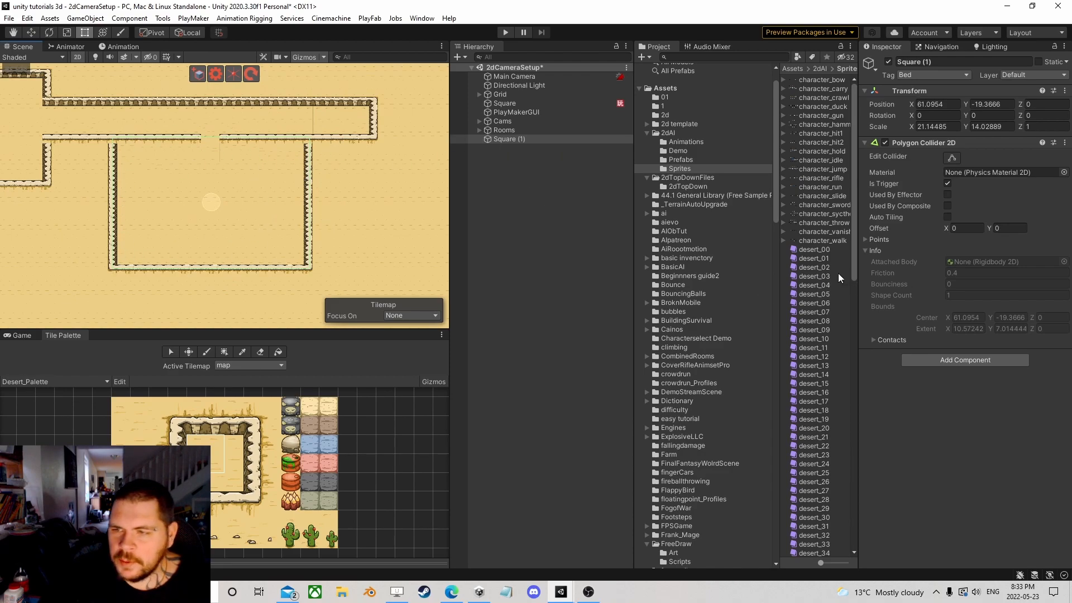
- Rename the room square as HallwayRoom and make it a child of the Rooms object
{"action": "left_click", "coordinate": [509, 139]}
{"action": "left_click", "coordinate": [519, 139]}
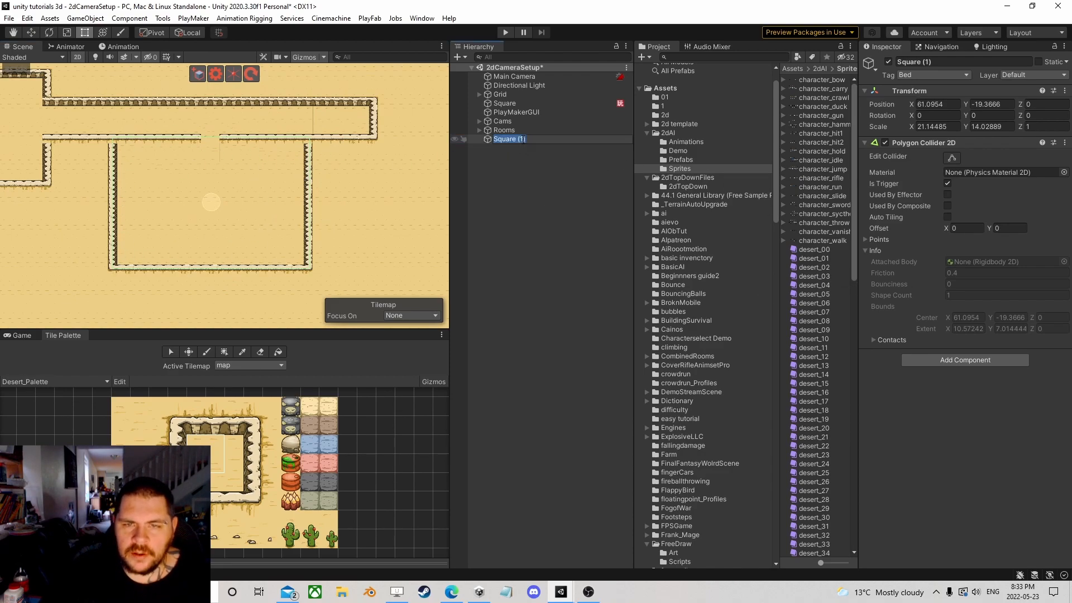
{"action": "type", "text": "Hallw"}
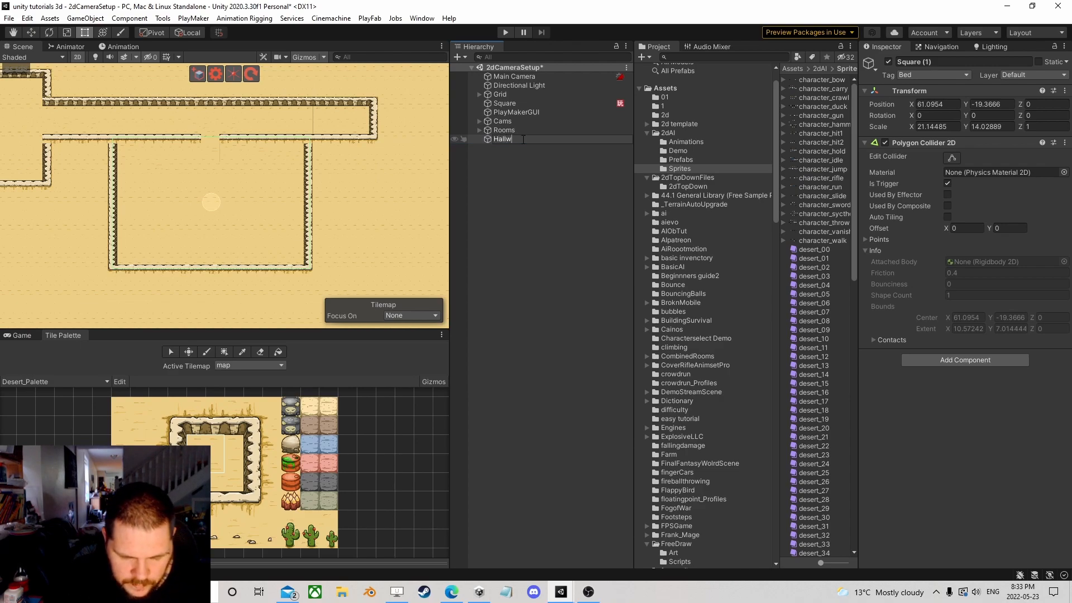
{"action": "type", "text": "ayRoom"}
{"action": "key", "text": "Return"}
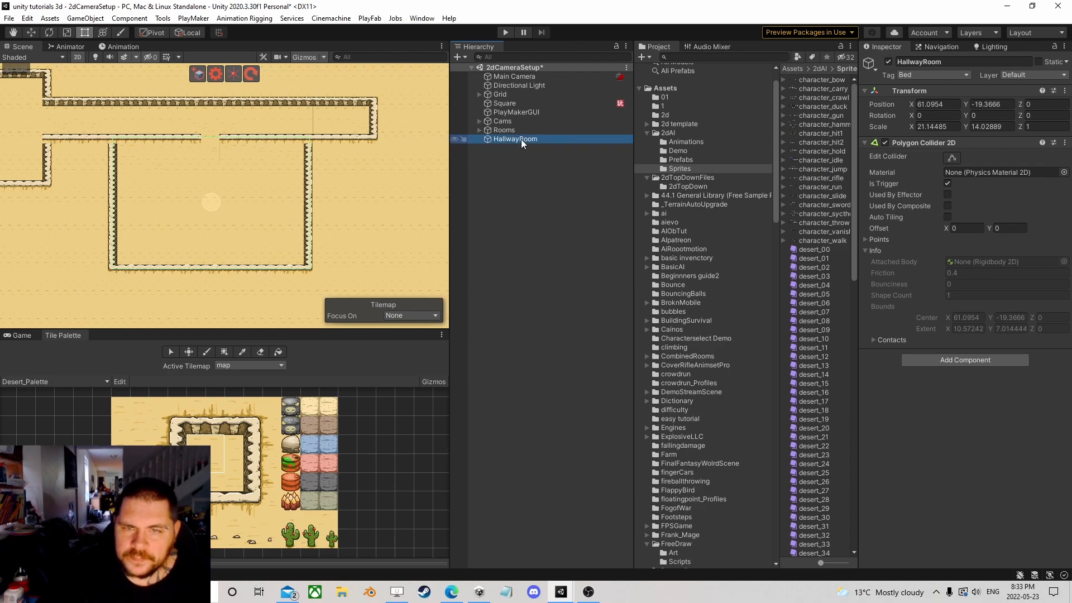
{"action": "left_click_drag", "start_coordinate": [503, 138], "coordinate": [504, 129]}
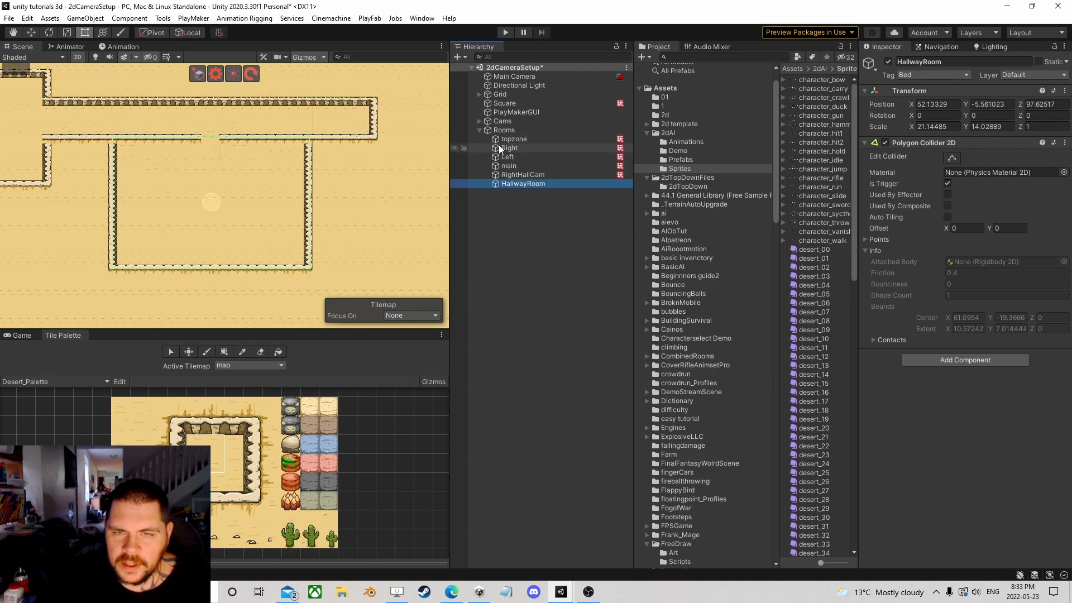
- Copy the PlayMakerFSM component from topzone and paste it as a new component onto HallwayRoom
{"action": "left_click", "coordinate": [511, 174]}
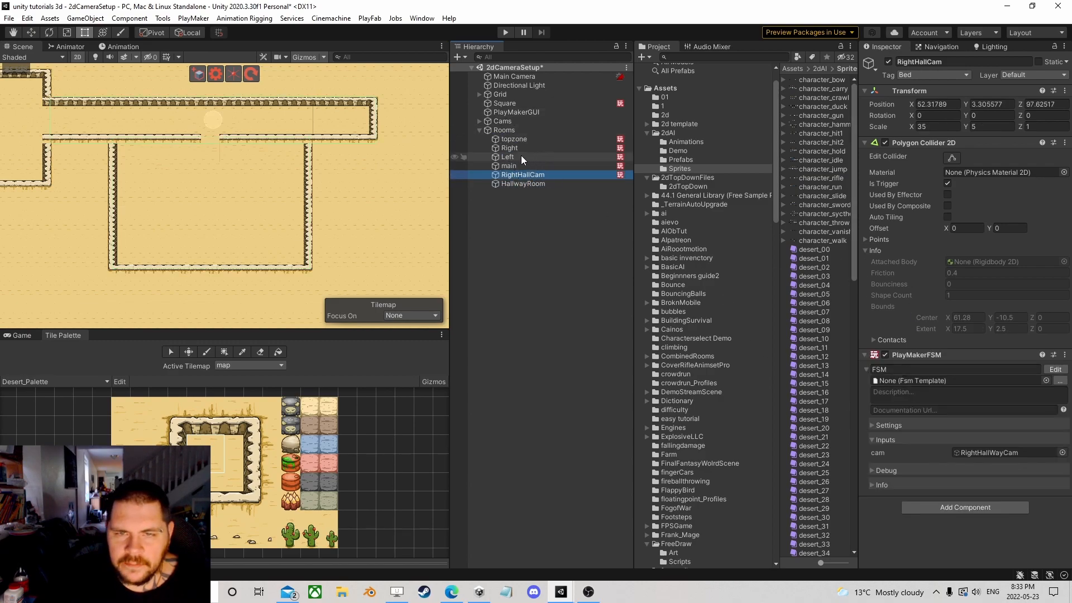
{"action": "left_click", "coordinate": [523, 157]}
{"action": "left_click", "coordinate": [514, 138]}
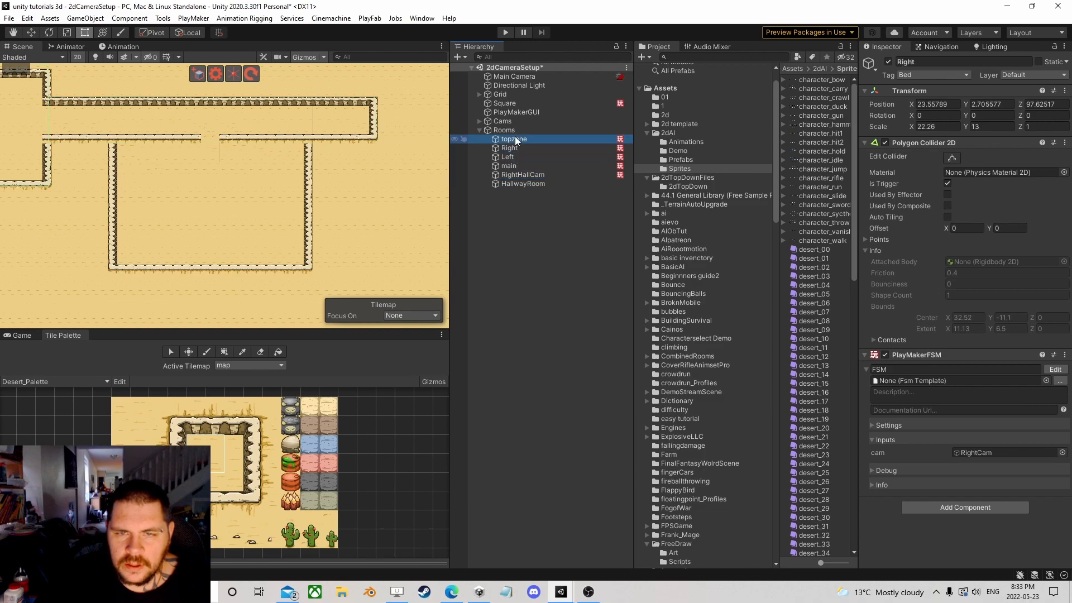
{"action": "right_click", "coordinate": [933, 360]}
{"action": "left_click", "coordinate": [974, 413]}
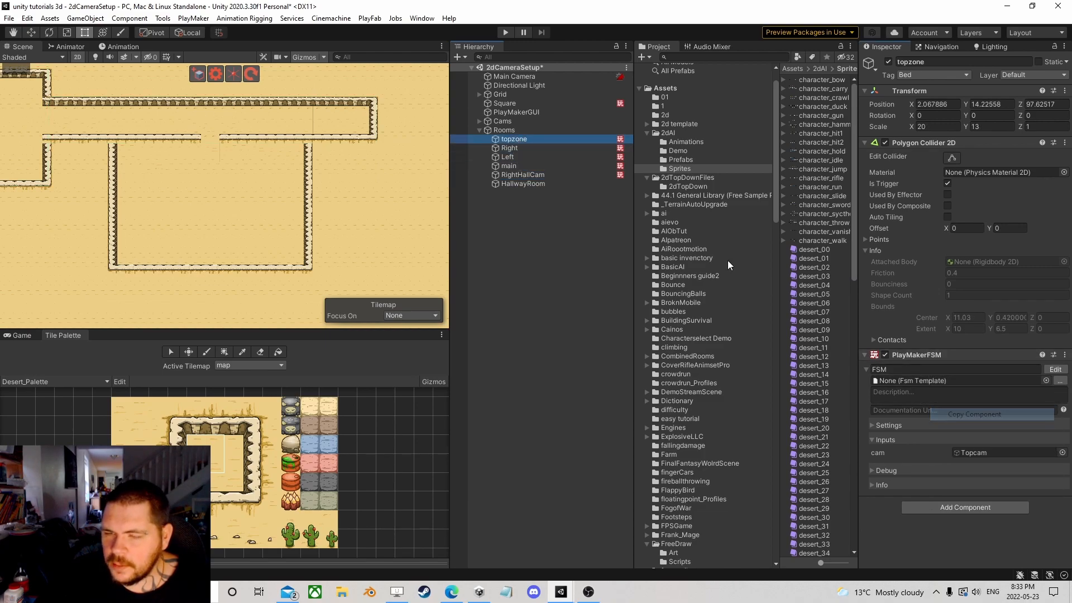
{"action": "left_click", "coordinate": [521, 181]}
{"action": "right_click", "coordinate": [914, 144]}
{"action": "left_click", "coordinate": [960, 218]}
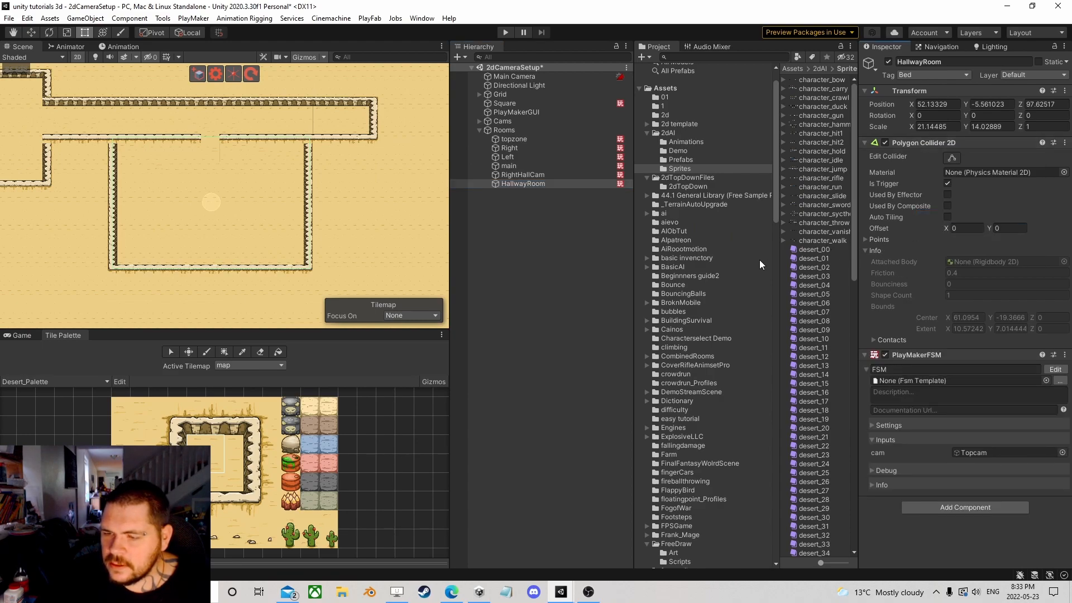
- Open HallwayRoom's FSM in the PlayMaker editor and inspect State 1 and the cam variable, then close the editor
{"action": "left_click", "coordinate": [512, 224]}
{"action": "left_click", "coordinate": [523, 184]}
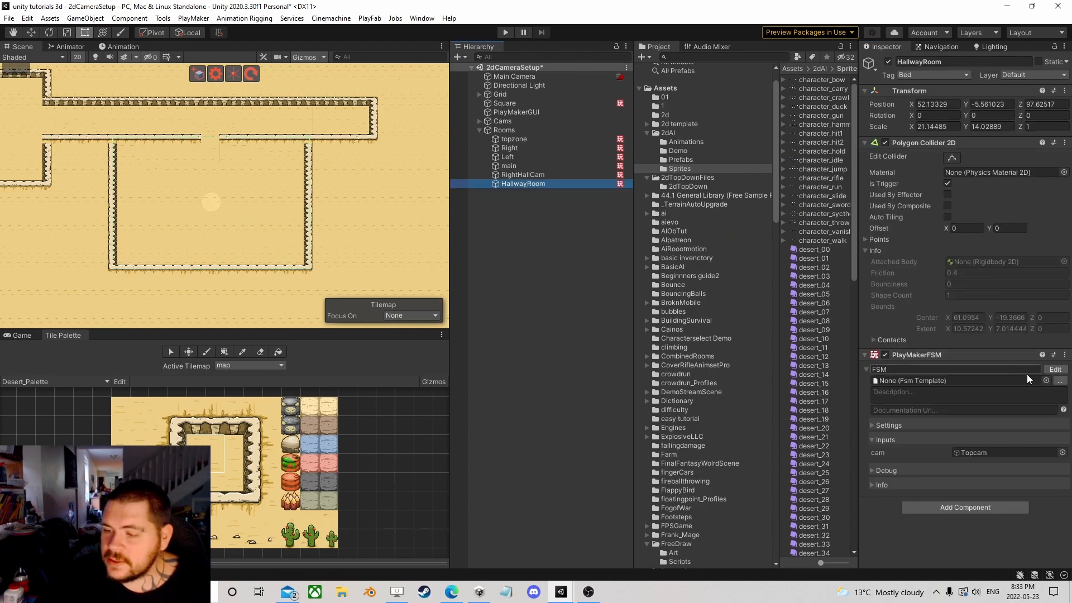
{"action": "left_click", "coordinate": [1057, 369]}
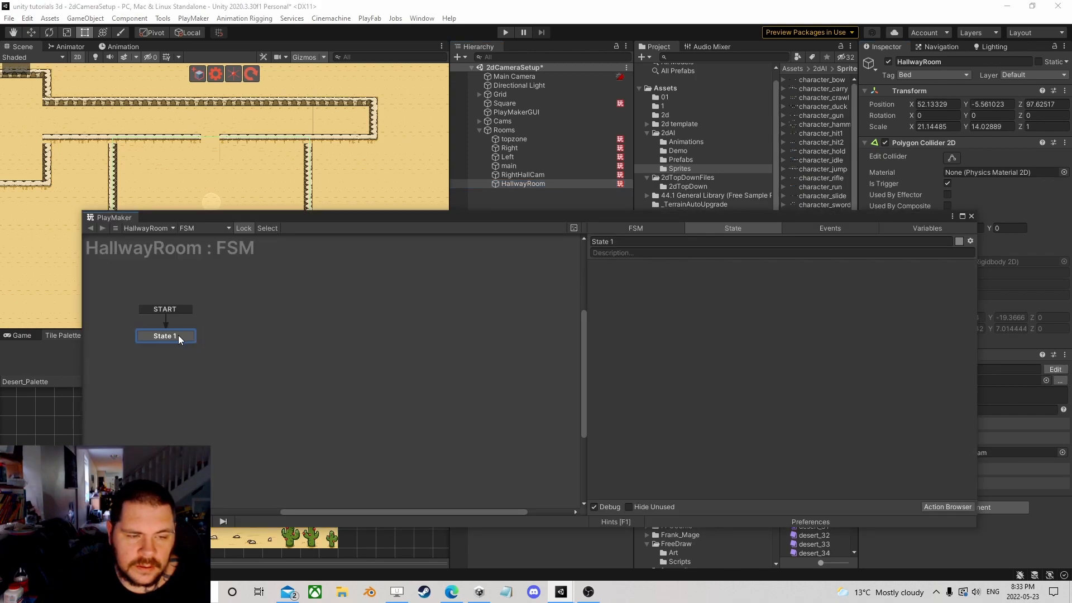
{"action": "left_click", "coordinate": [359, 371]}
{"action": "left_click", "coordinate": [162, 337]}
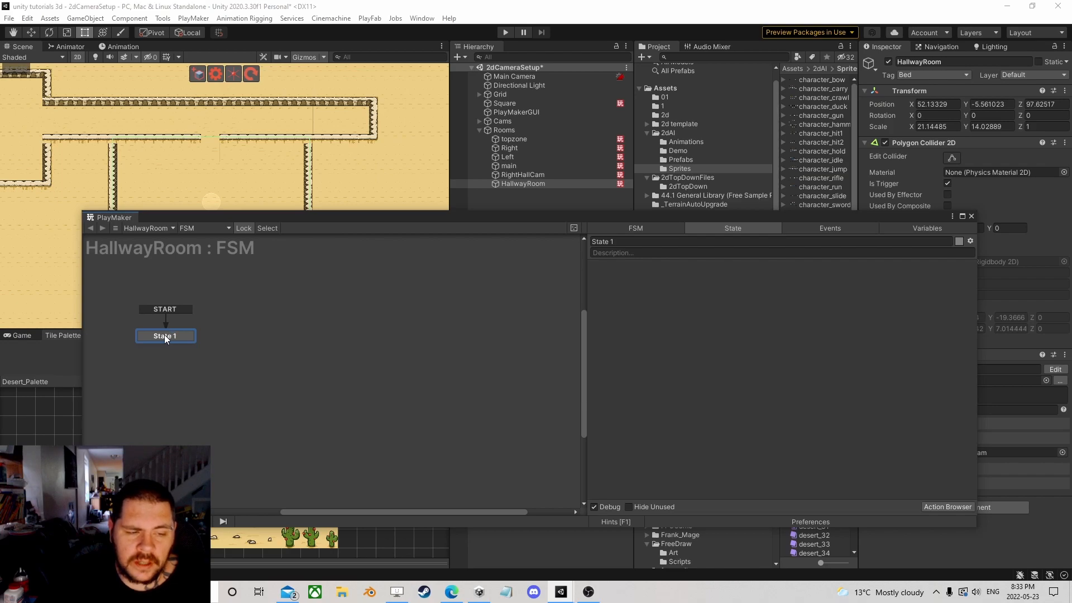
{"action": "left_click_drag", "start_coordinate": [166, 335], "coordinate": [150, 321]}
{"action": "left_click", "coordinate": [262, 323]}
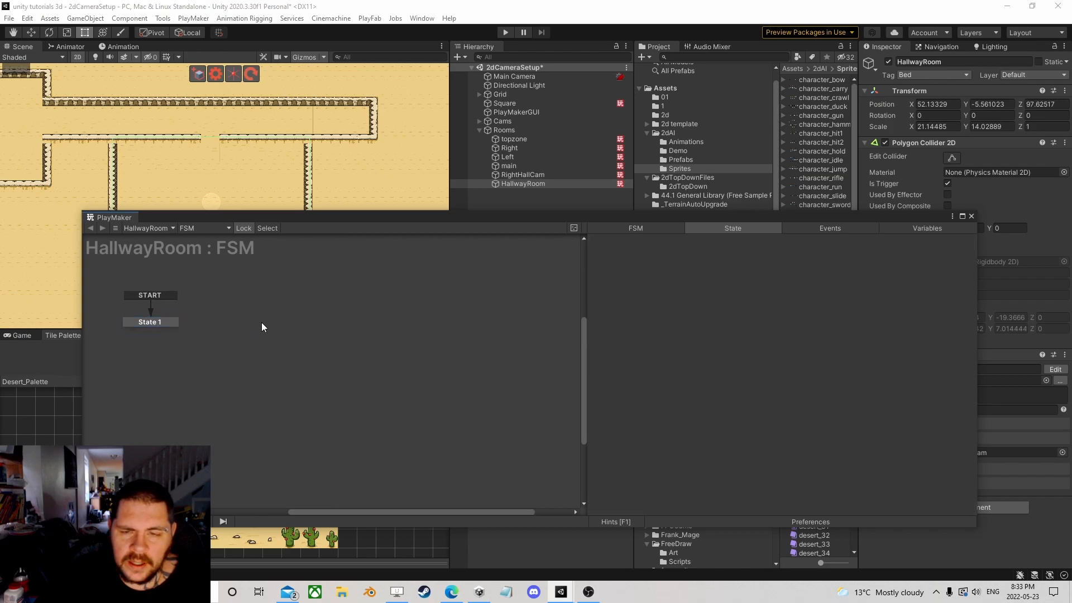
{"action": "left_click", "coordinate": [924, 226]}
{"action": "left_click", "coordinate": [602, 285]}
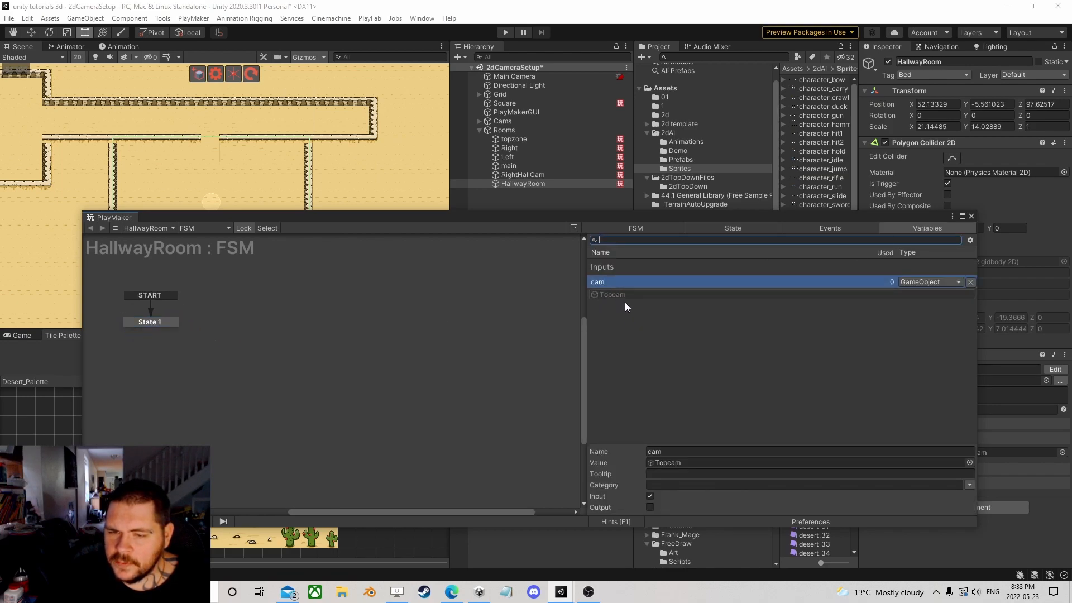
{"action": "left_click", "coordinate": [972, 216]}
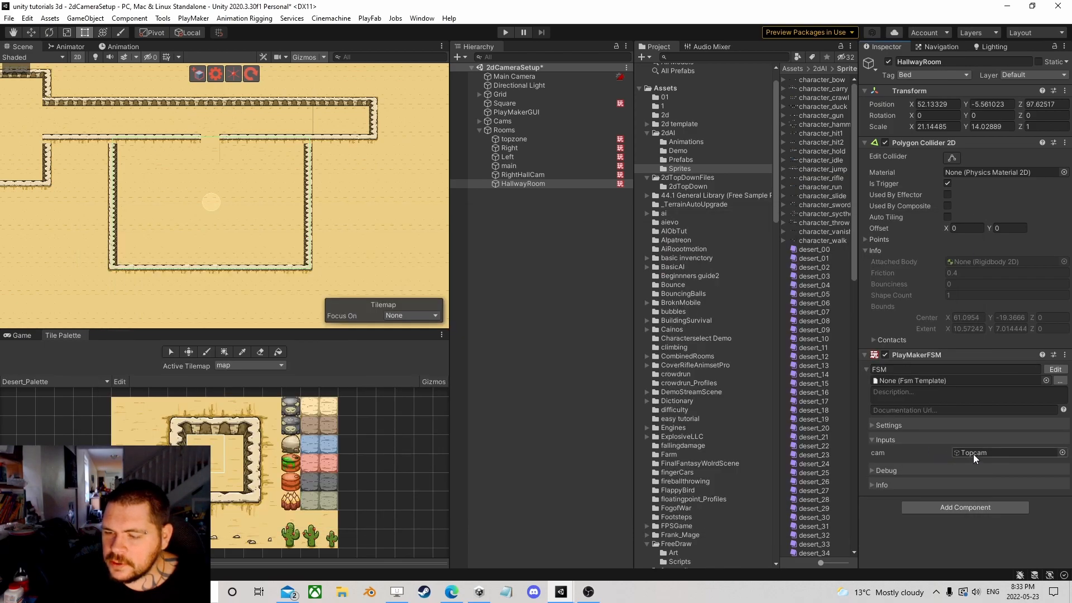
- Collapse Rooms, expand Cams, and examine the Cinemachine settings on Main Camera and MainCam
{"action": "scroll", "coordinate": [335, 183], "scroll_direction": "down", "scroll_amount": 10}
{"action": "mouse_move", "coordinate": [241, 187]}
{"action": "middle_mouse_down"}
{"action": "mouse_move", "coordinate": [256, 179]}
{"action": "mouse_move", "coordinate": [220, 179]}
{"action": "mouse_move", "coordinate": [256, 188]}
{"action": "middle_mouse_up"}
{"action": "scroll", "coordinate": [274, 188], "scroll_direction": "up", "scroll_amount": 5}
{"action": "left_click", "coordinate": [479, 130]}
{"action": "left_click", "coordinate": [479, 121]}
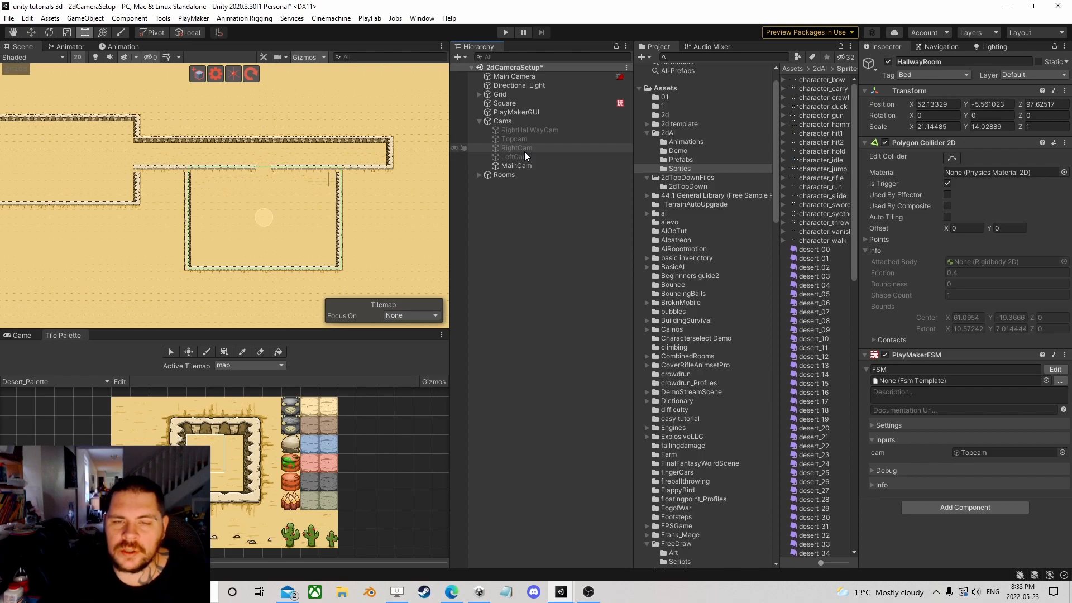
{"action": "left_click", "coordinate": [521, 76]}
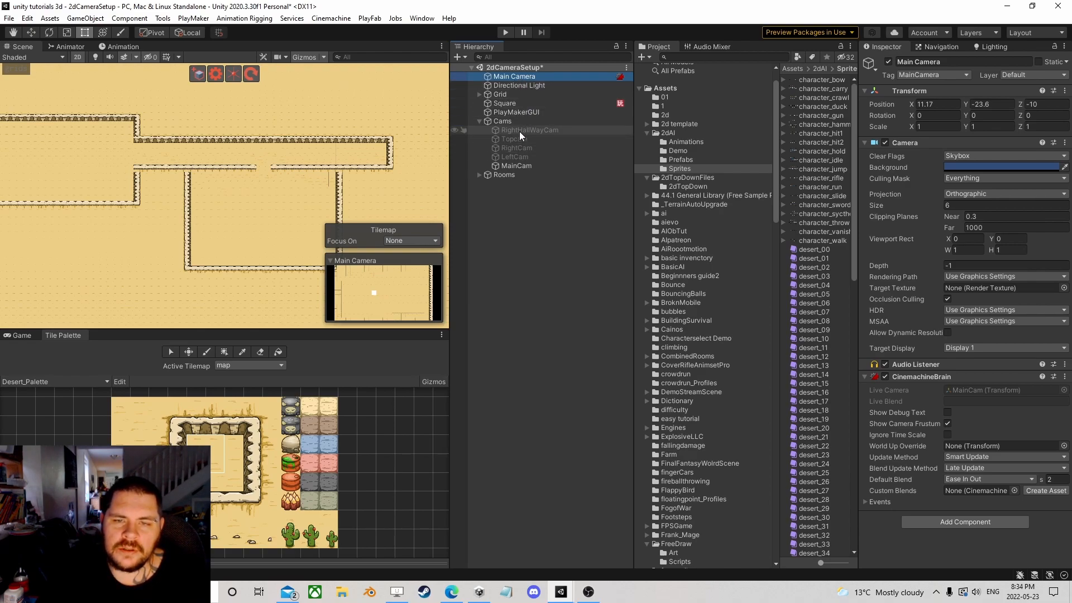
{"action": "left_click", "coordinate": [516, 166]}
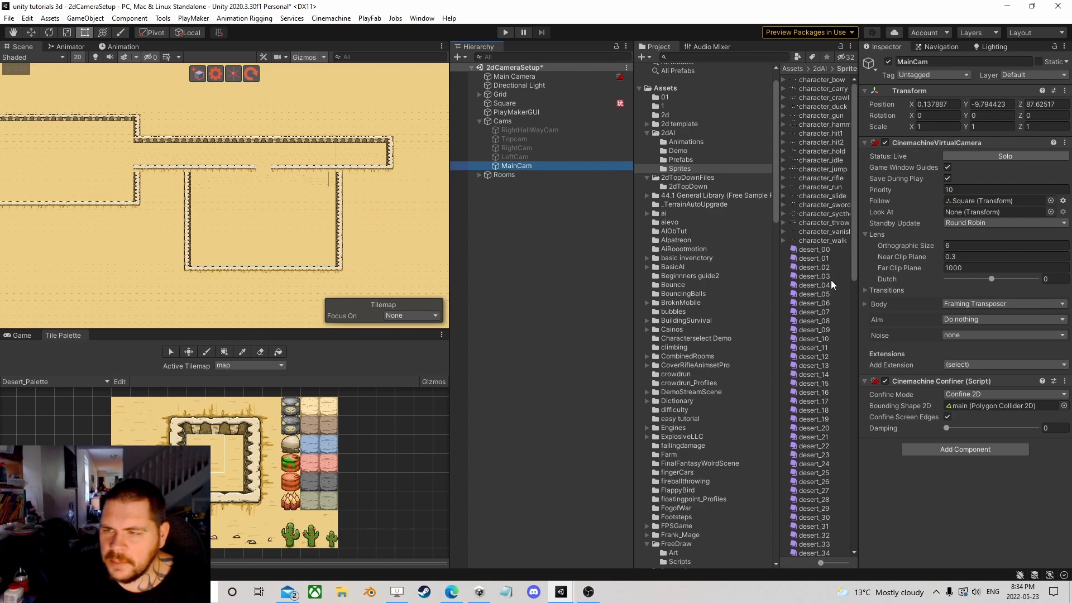
- Clear the selection, create a new Cinemachine virtual camera in the scene, and activate the Move tool
{"action": "left_click", "coordinate": [511, 225]}
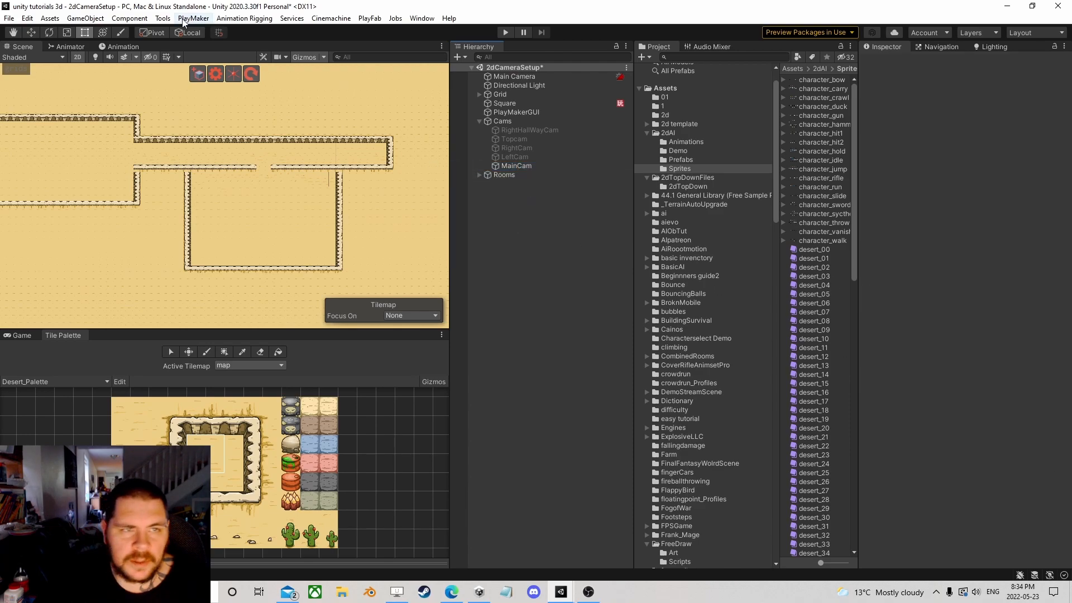
{"action": "left_click", "coordinate": [132, 19]}
{"action": "mouse_move", "coordinate": [85, 19]}
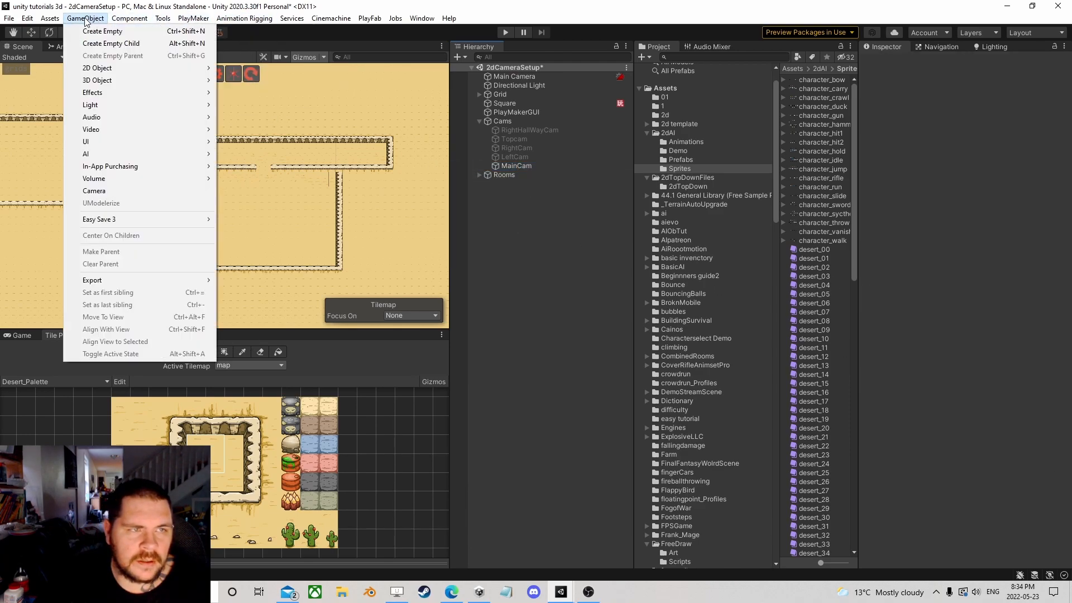
{"action": "mouse_move", "coordinate": [110, 117]}
{"action": "mouse_move", "coordinate": [113, 182]}
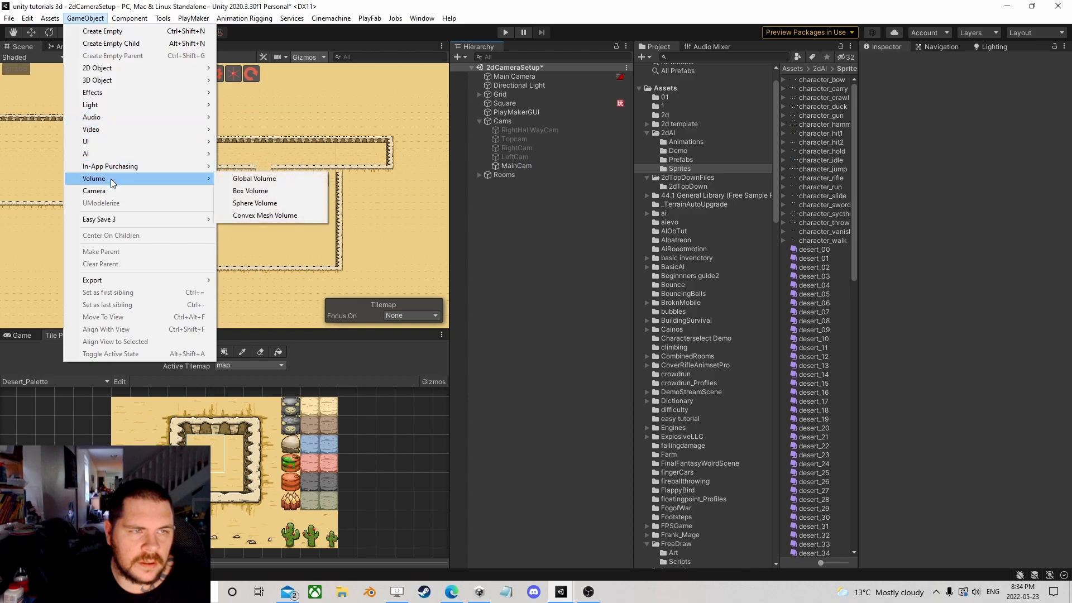
{"action": "mouse_move", "coordinate": [330, 19]}
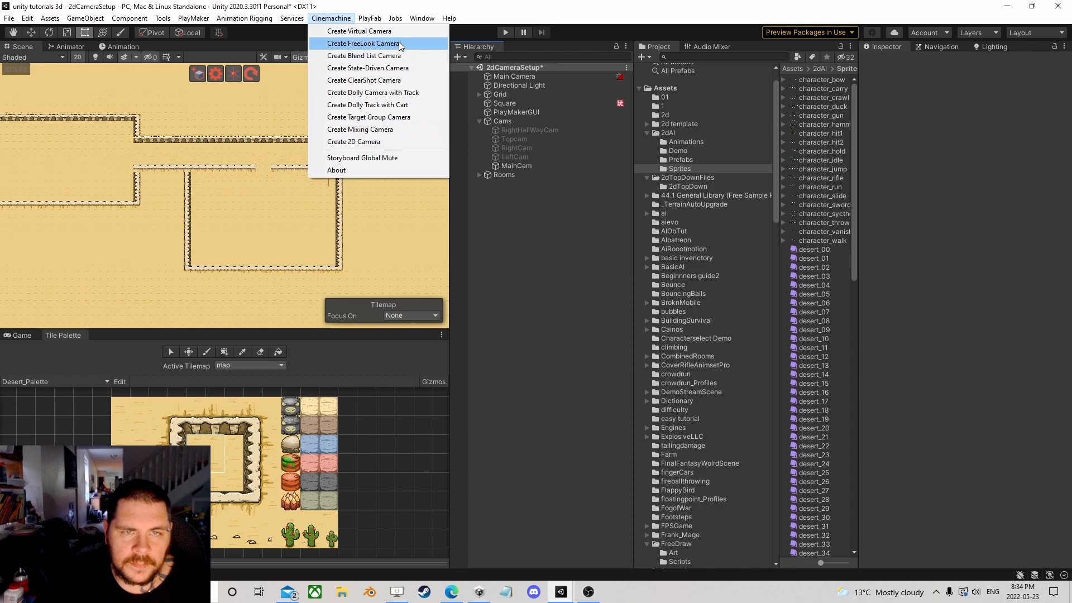
{"action": "left_click", "coordinate": [385, 31]}
{"action": "left_click", "coordinate": [31, 32]}
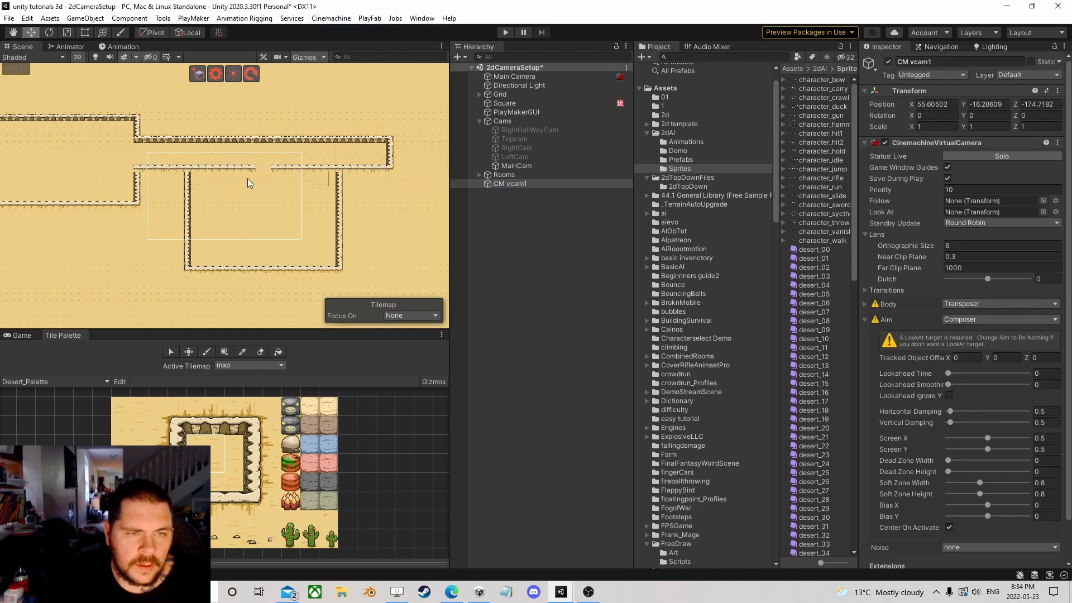
- Move the new virtual camera over the hallway room to about X 61, Y -19.9, and set its Z position to 1
{"action": "left_click", "coordinate": [509, 185]}
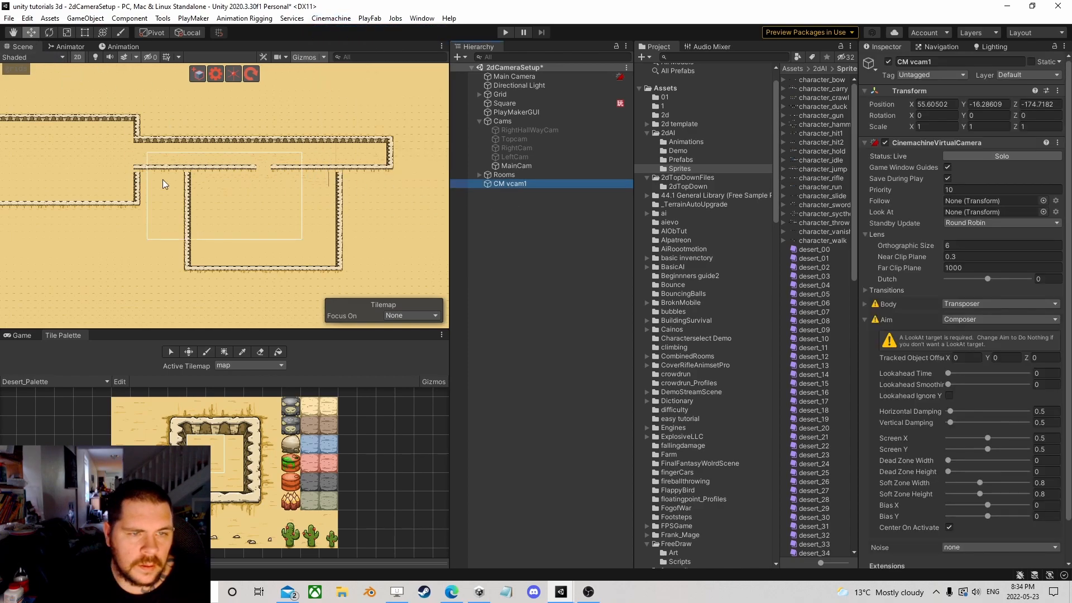
{"action": "scroll", "coordinate": [189, 175], "scroll_direction": "down", "scroll_amount": 4}
{"action": "left_click_drag", "start_coordinate": [210, 182], "coordinate": [232, 195]}
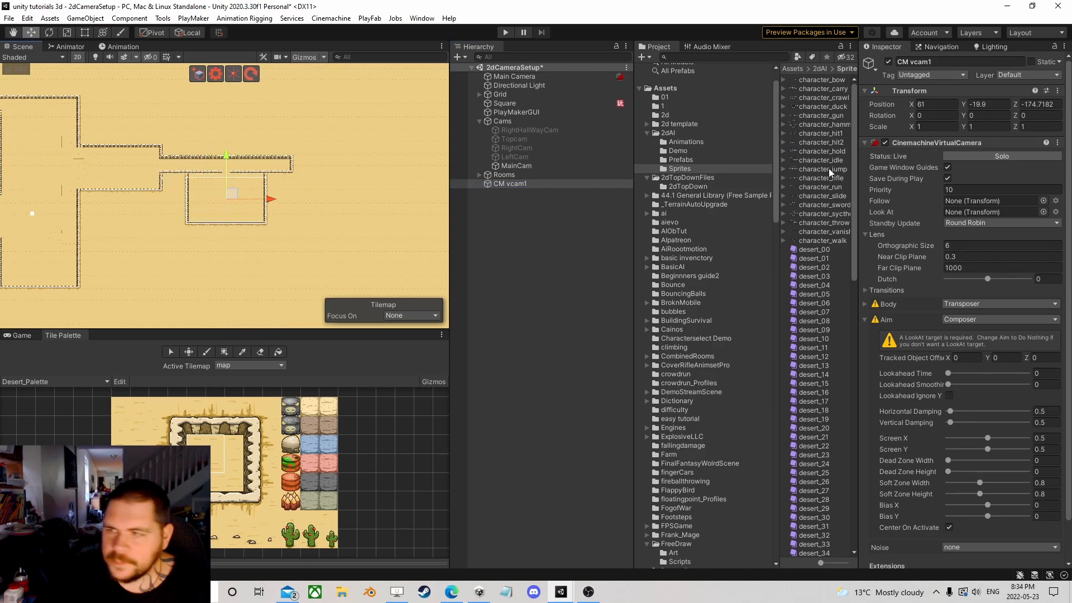
{"action": "left_click", "coordinate": [1052, 103]}
{"action": "type", "text": "0"}
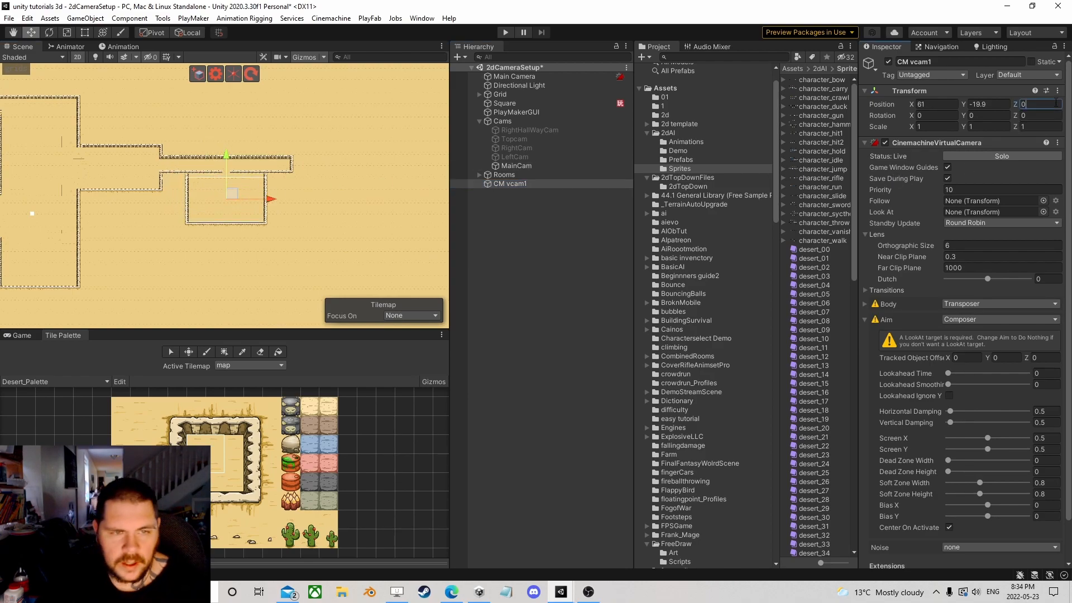
{"action": "key", "text": "Return"}
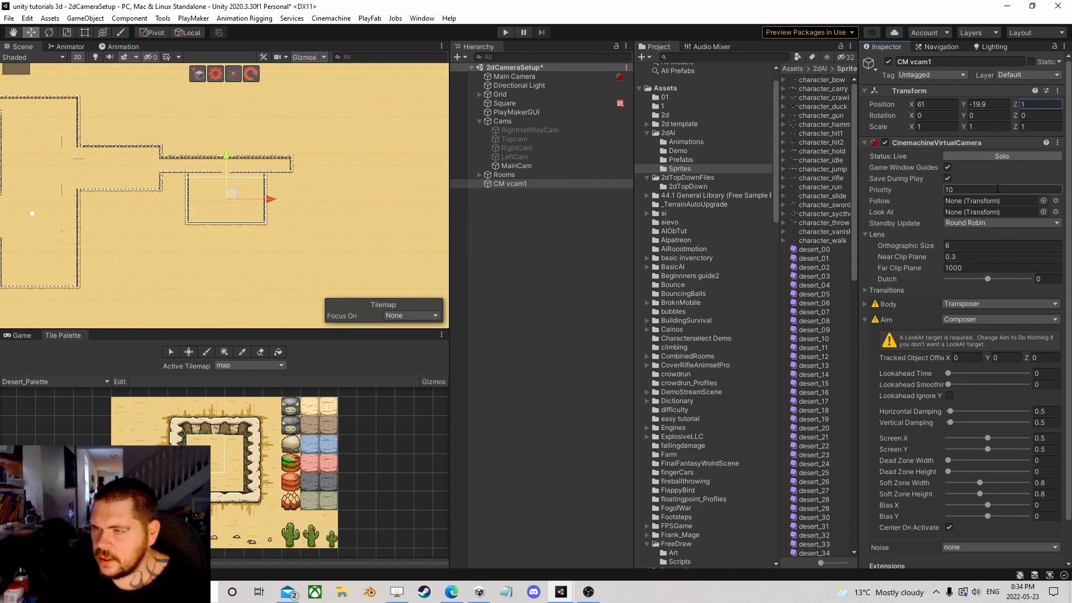
- Set both Body and Aim of the new virtual camera to Do nothing, leaving its extensions unselected
{"action": "left_click", "coordinate": [980, 303]}
{"action": "left_click", "coordinate": [971, 314]}
{"action": "left_click", "coordinate": [970, 319]}
{"action": "left_click", "coordinate": [971, 333]}
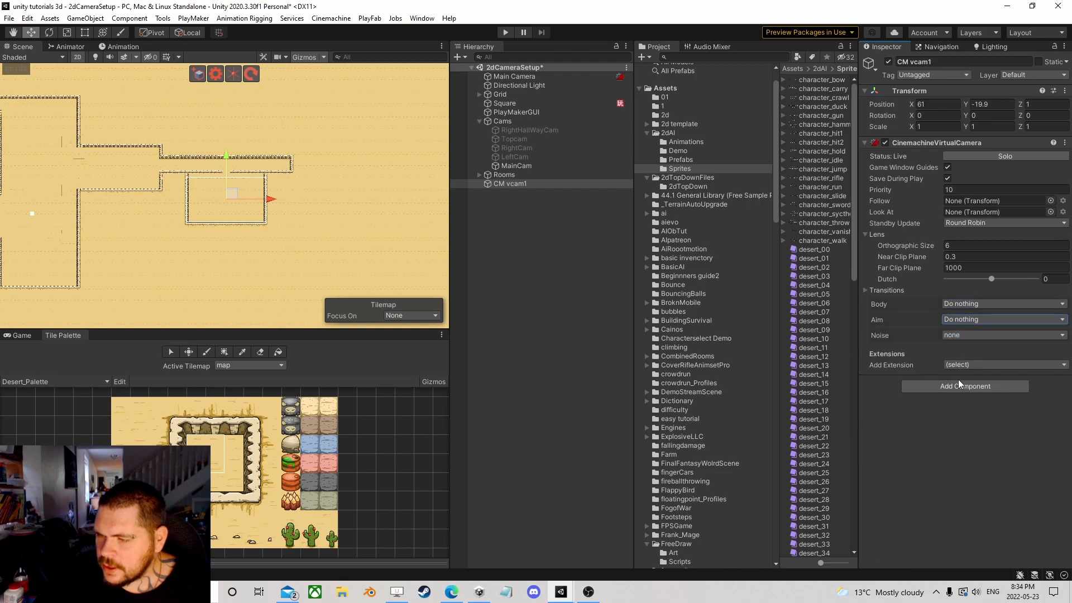
{"action": "key", "text": "f"}
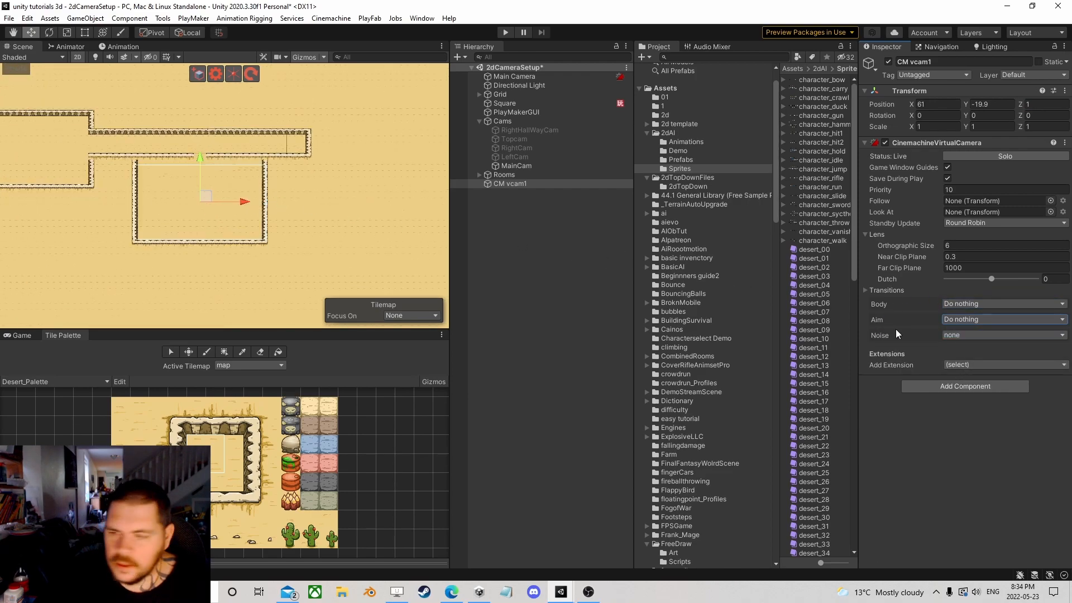
{"action": "left_click", "coordinate": [973, 366]}
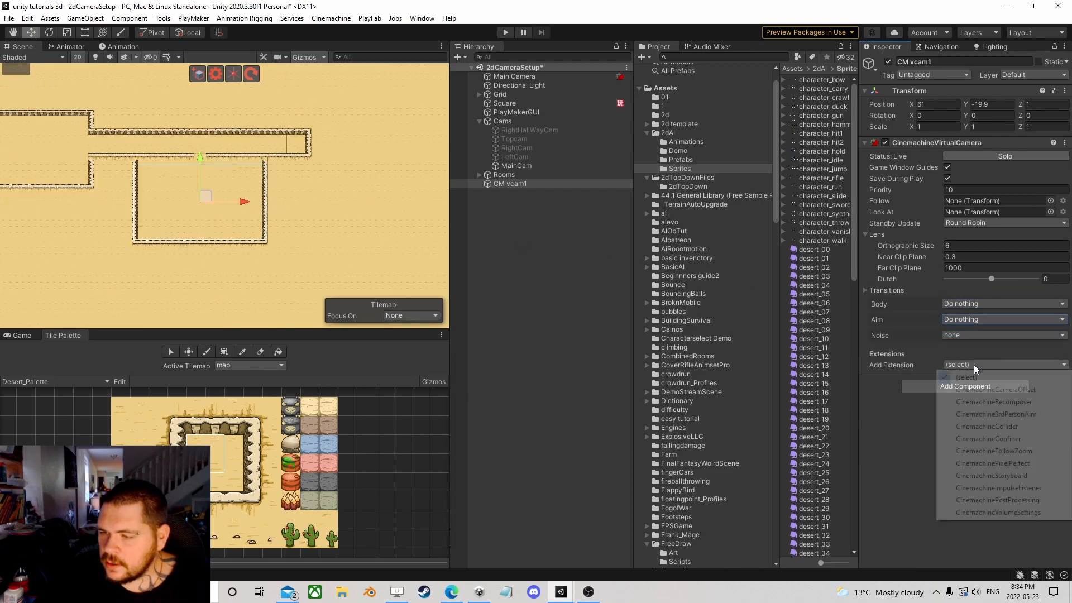
{"action": "left_click", "coordinate": [884, 416]}
- Rename the virtual camera HallwayRoomCam, make it a child of Cams, and deactivate it
{"action": "left_click", "coordinate": [516, 183]}
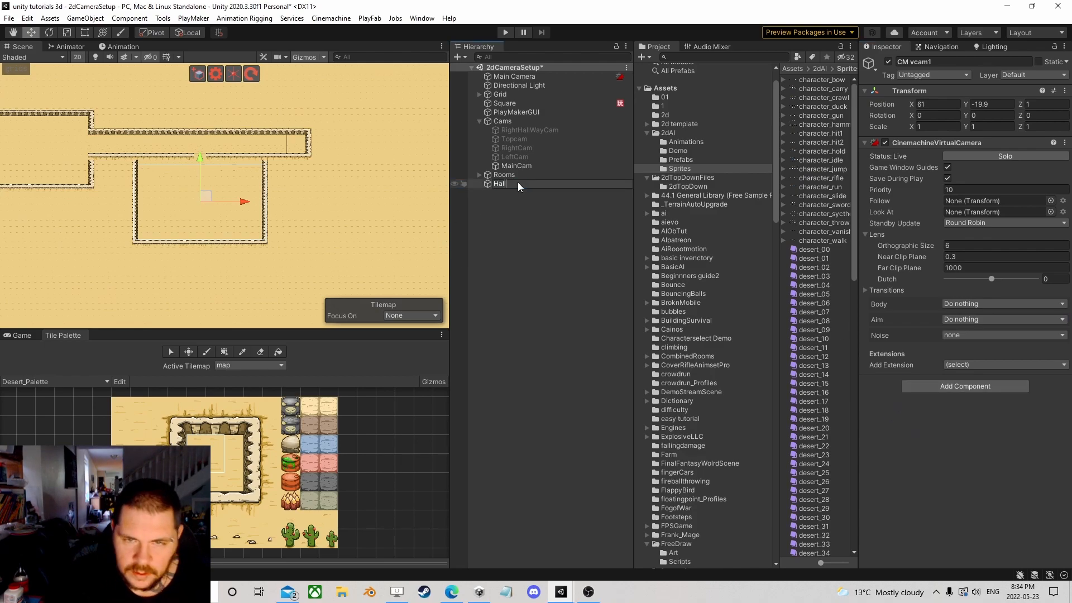
{"action": "type", "text": "HallwayRoomCam"}
{"action": "key", "text": "Return"}
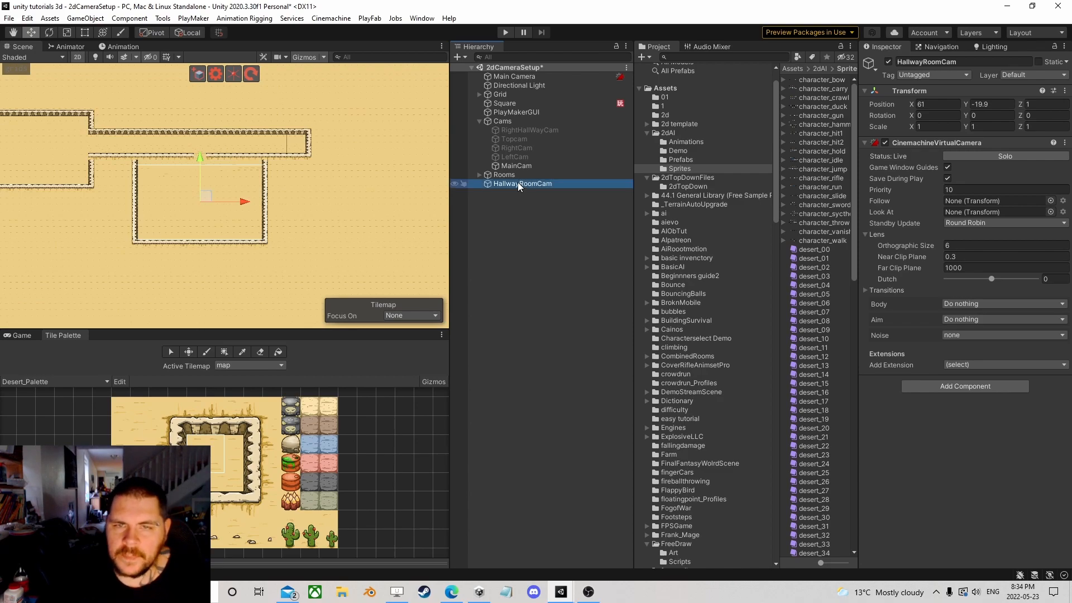
{"action": "left_click_drag", "start_coordinate": [517, 182], "coordinate": [515, 122]}
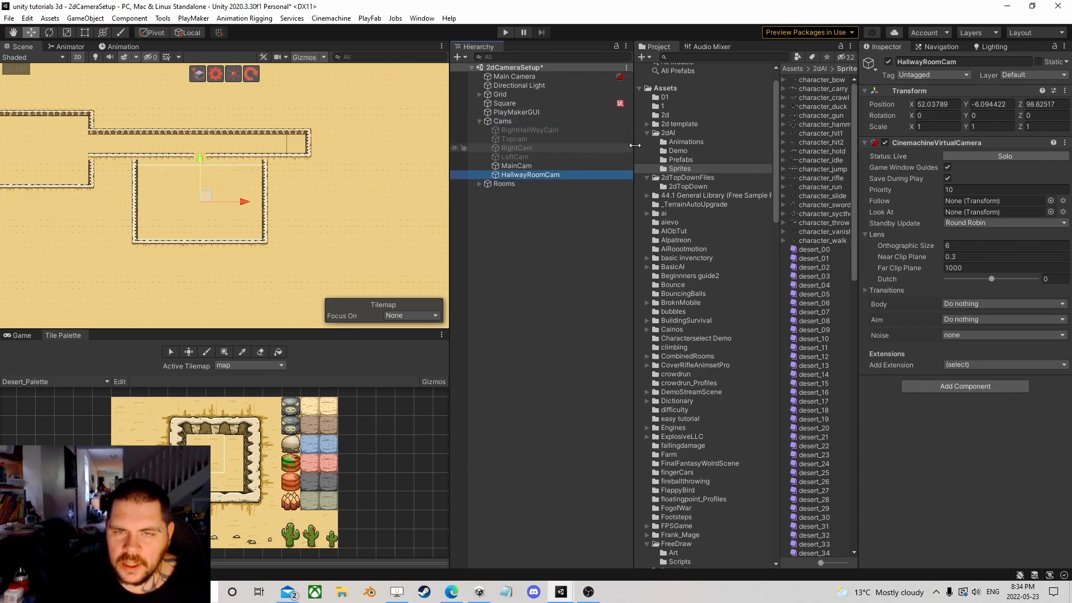
{"action": "left_click", "coordinate": [888, 62]}
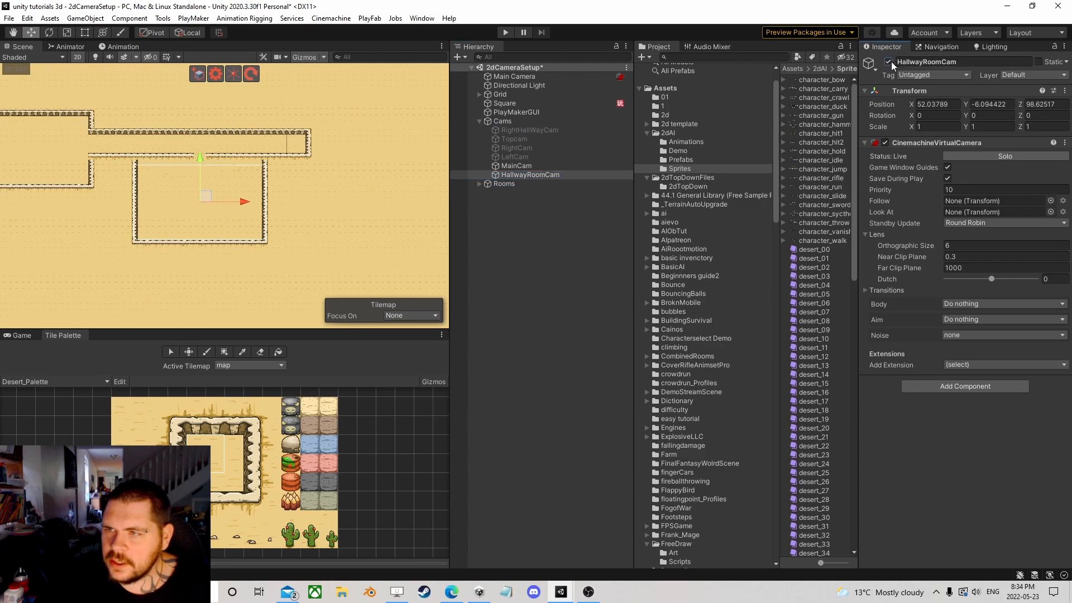
- Assign HallwayRoomCam to the cam input of HallwayRoom's PlayMaker FSM, then collapse Rooms and Cams
{"action": "left_click", "coordinate": [478, 183]}
{"action": "left_click", "coordinate": [506, 237]}
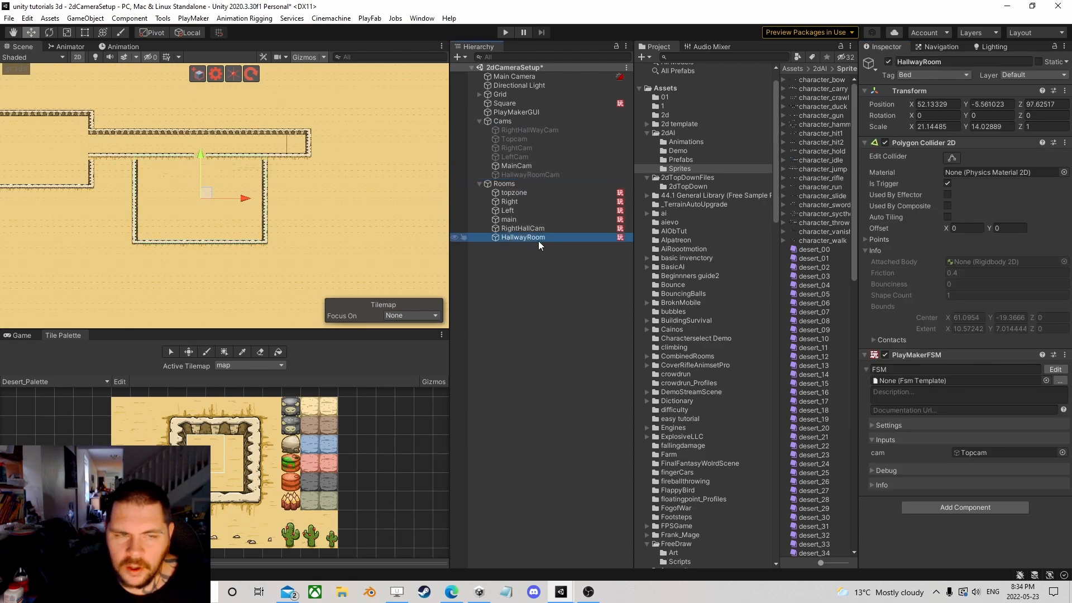
{"action": "left_click_drag", "start_coordinate": [516, 174], "coordinate": [977, 452]}
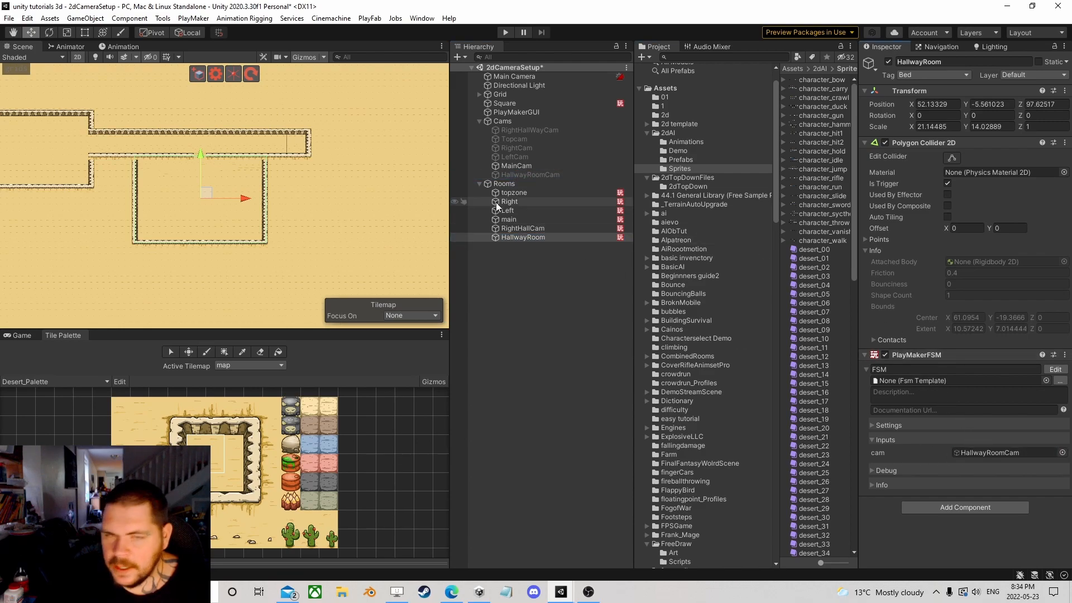
{"action": "left_click", "coordinate": [479, 183]}
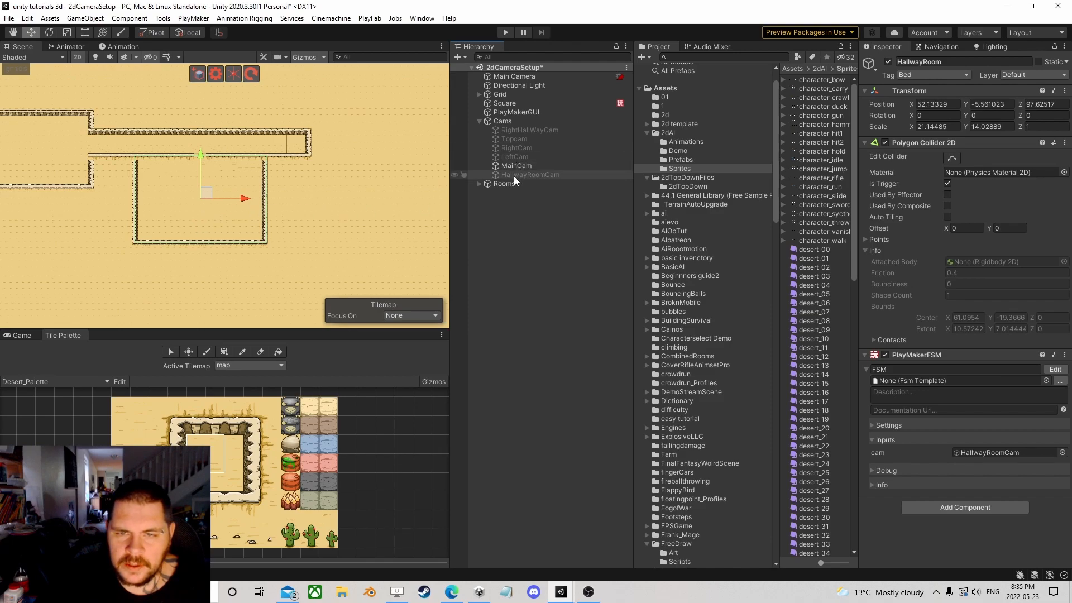
{"action": "left_click", "coordinate": [480, 120]}
- Extend the upper-left corridor farther left with wall and floor tiles from Desert_Palette, then deselect everything and return to the Move tool
{"action": "scroll", "coordinate": [169, 136], "scroll_direction": "up", "scroll_amount": 5}
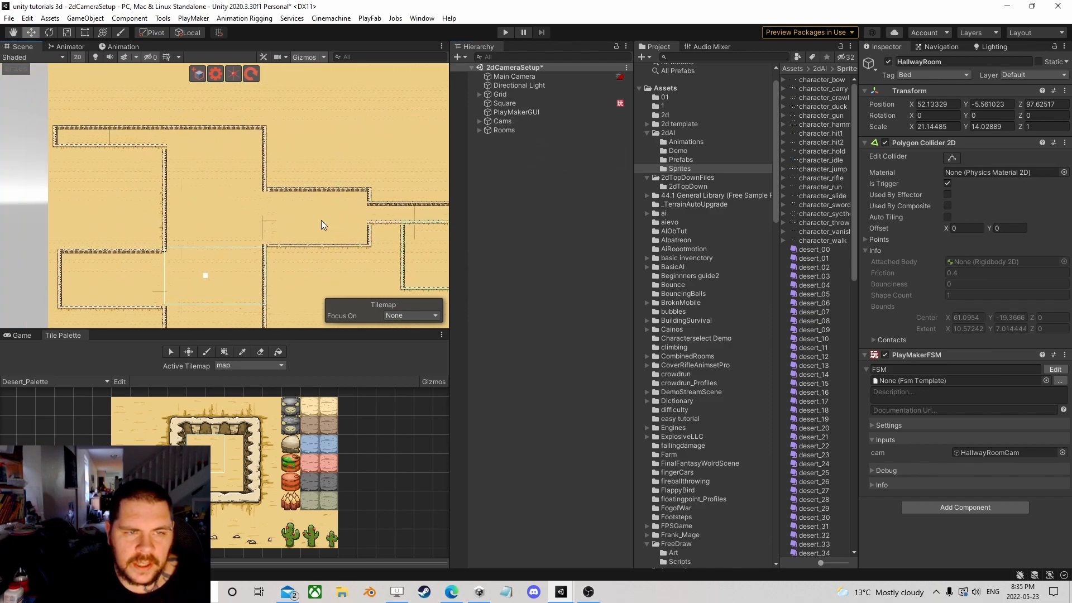
{"action": "scroll", "coordinate": [260, 189], "scroll_direction": "up", "scroll_amount": 2}
{"action": "middle_click_drag", "start_coordinate": [303, 185], "coordinate": [236, 159]}
{"action": "scroll", "coordinate": [204, 197], "scroll_direction": "down", "scroll_amount": 3}
{"action": "mouse_move", "coordinate": [301, 197]}
{"action": "middle_mouse_down"}
{"action": "mouse_move", "coordinate": [247, 141]}
{"action": "mouse_move", "coordinate": [188, 198]}
{"action": "mouse_move", "coordinate": [310, 197]}
{"action": "middle_mouse_up"}
{"action": "scroll", "coordinate": [310, 197], "scroll_direction": "up", "scroll_amount": 2}
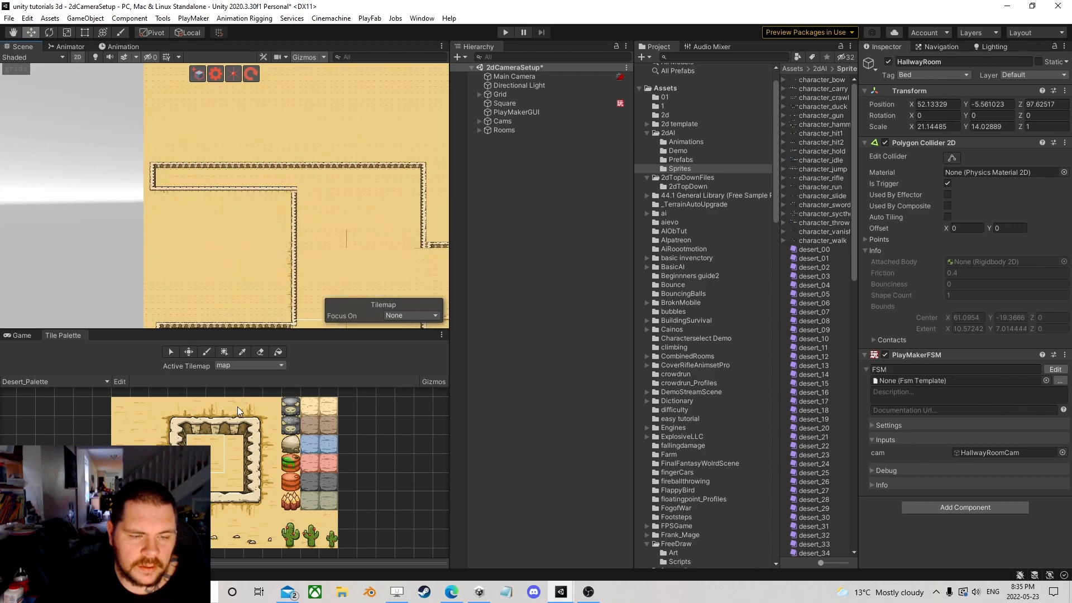
{"action": "mouse_move", "coordinate": [180, 425]}
{"action": "left_mouse_down"}
{"action": "mouse_move", "coordinate": [212, 493]}
{"action": "mouse_move", "coordinate": [227, 496]}
{"action": "left_mouse_up"}
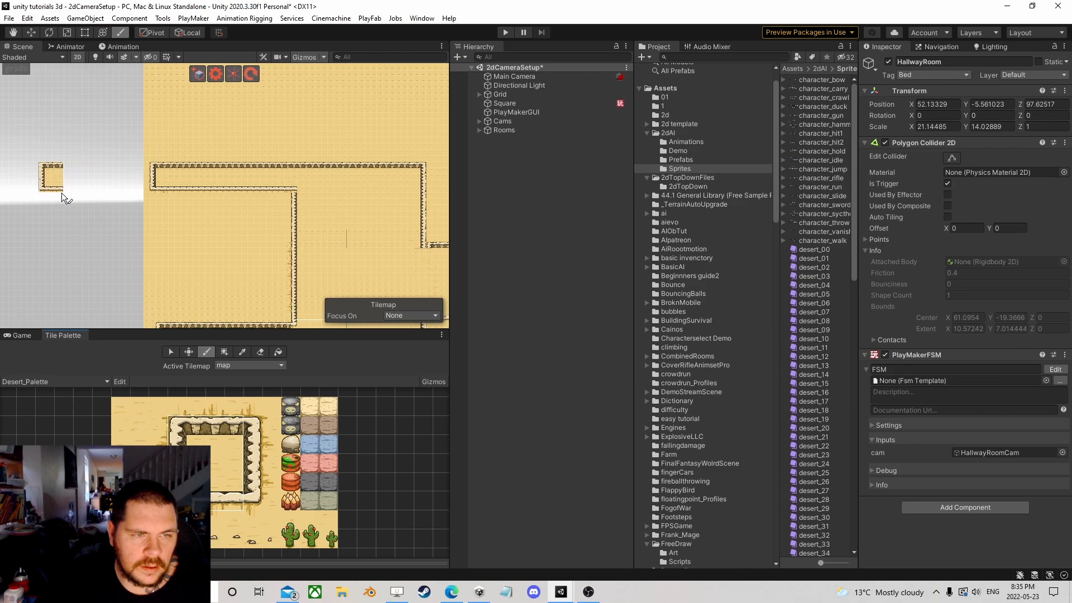
{"action": "left_click_drag", "start_coordinate": [187, 417], "coordinate": [259, 477]}
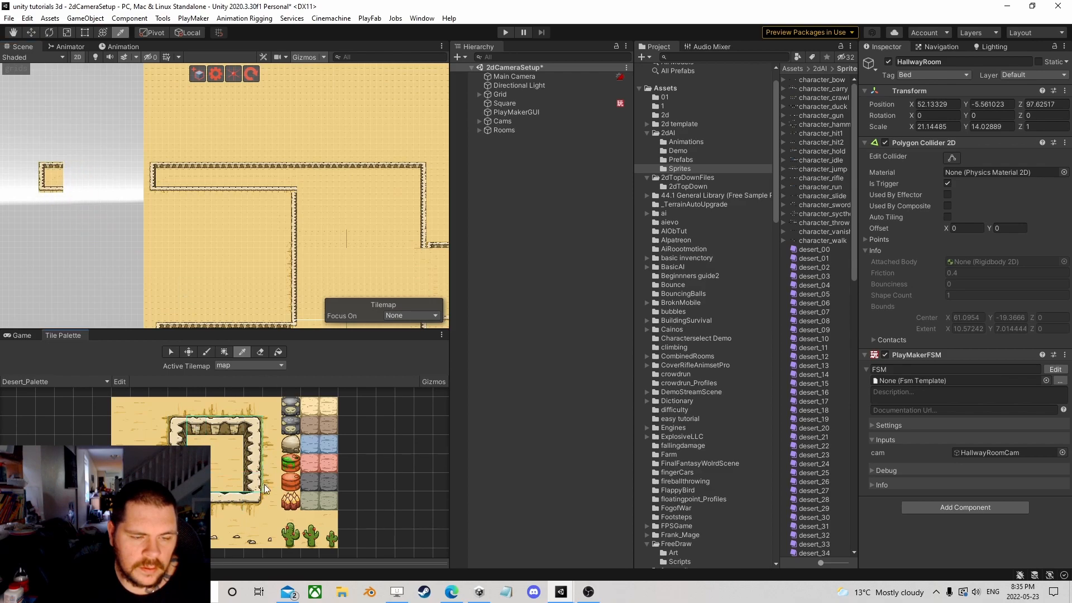
{"action": "left_click_drag", "start_coordinate": [235, 511], "coordinate": [235, 495]}
{"action": "left_click_drag", "start_coordinate": [165, 191], "coordinate": [161, 191]}
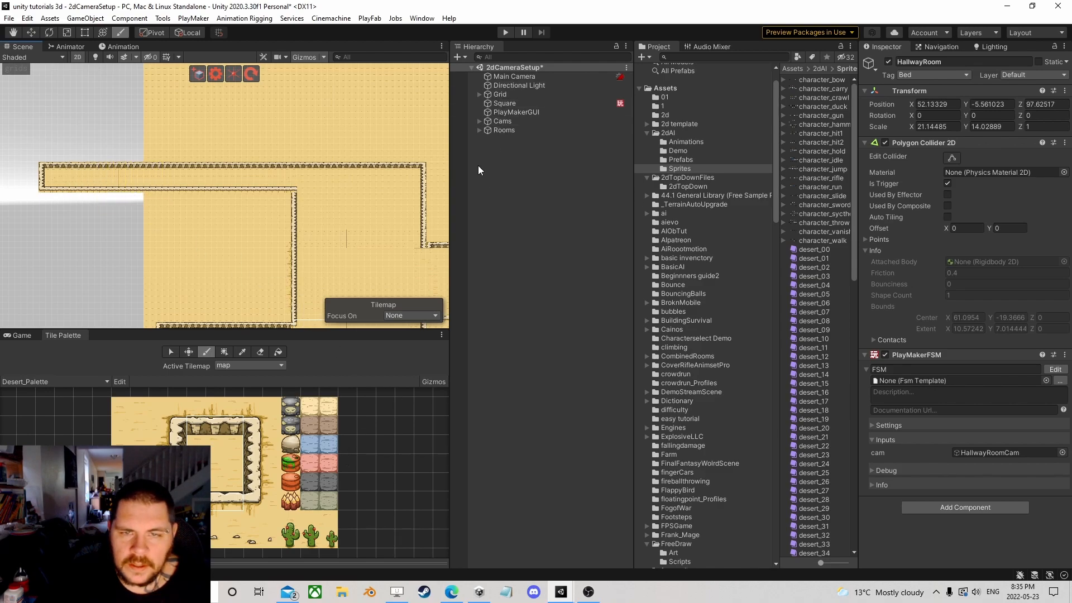
{"action": "left_click", "coordinate": [501, 172]}
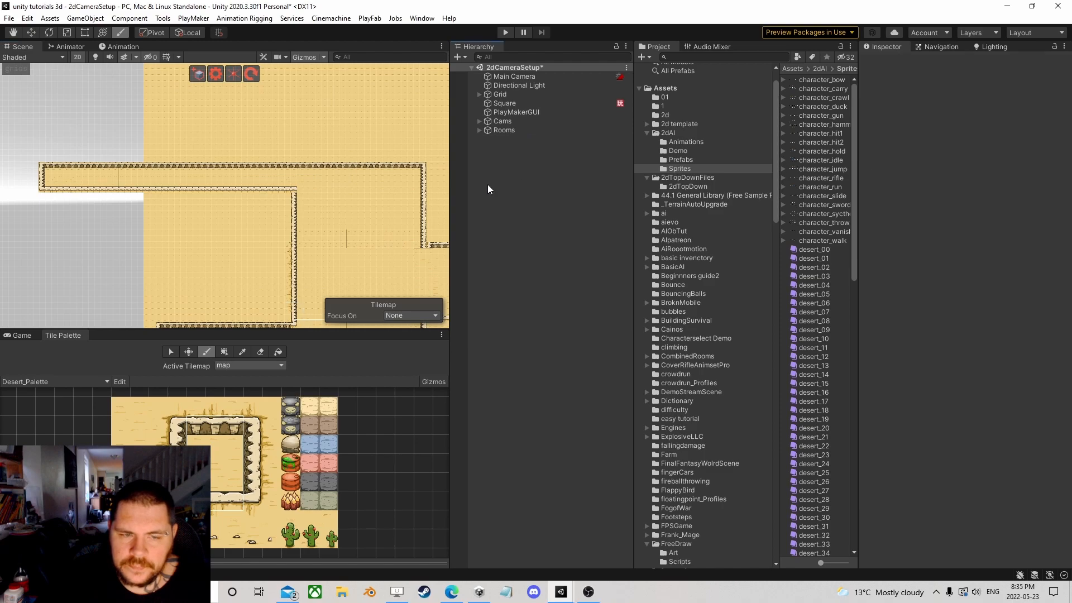
{"action": "left_click", "coordinate": [28, 31]}
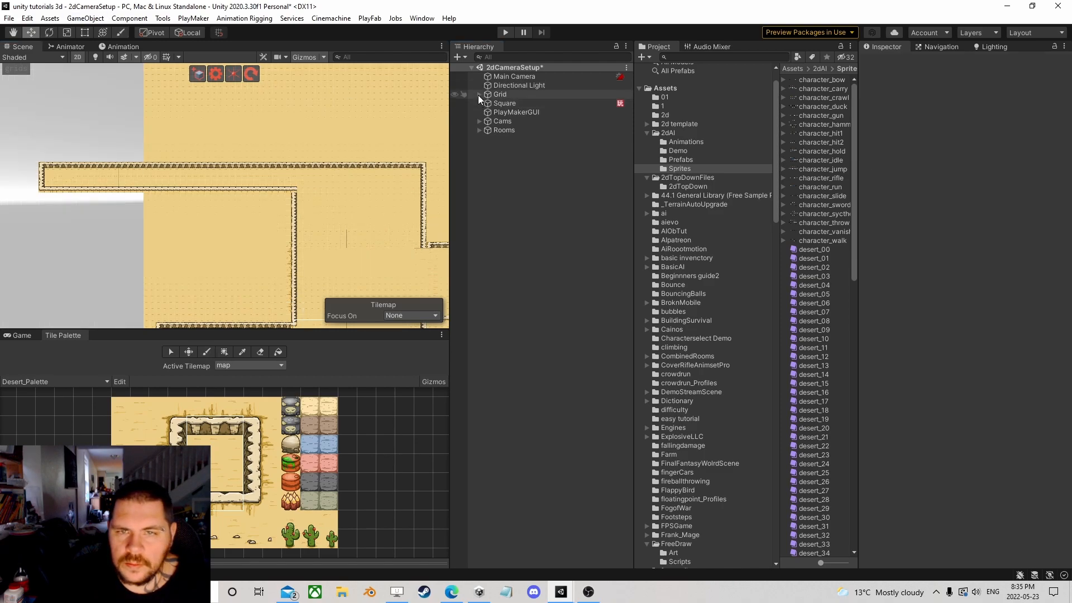
- Examine HallwayRoom's components under Rooms and the extended corridor in the scene, then collapse Rooms
{"action": "left_click", "coordinate": [479, 129]}
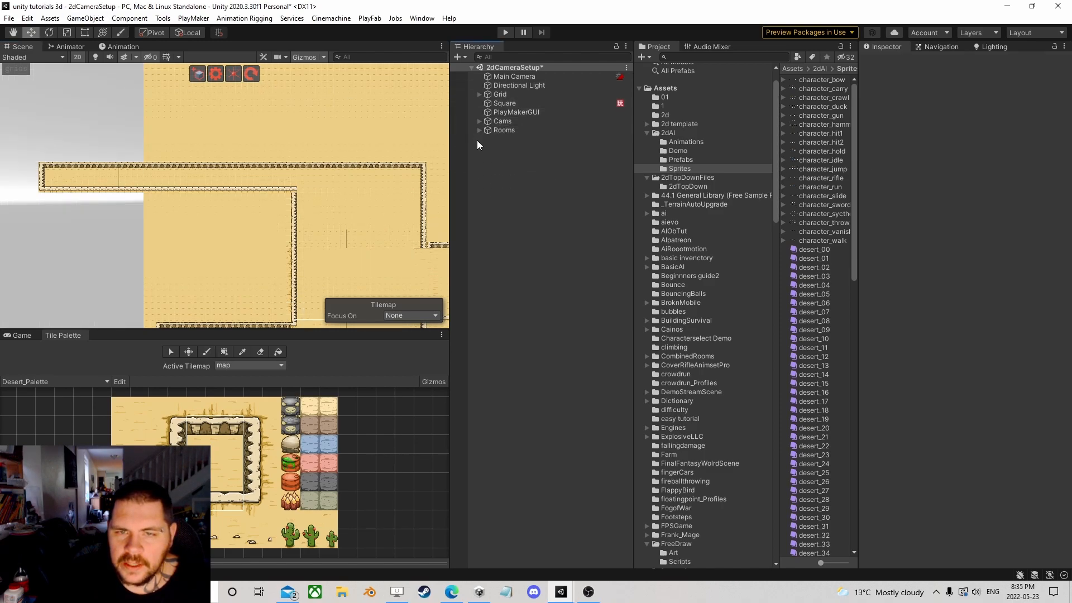
{"action": "left_click", "coordinate": [521, 176]}
{"action": "left_click", "coordinate": [522, 183]}
{"action": "scroll", "coordinate": [385, 174], "scroll_direction": "down", "scroll_amount": 5}
{"action": "middle_click_drag", "start_coordinate": [385, 171], "coordinate": [349, 184]}
{"action": "scroll", "coordinate": [225, 182], "scroll_direction": "up", "scroll_amount": 2}
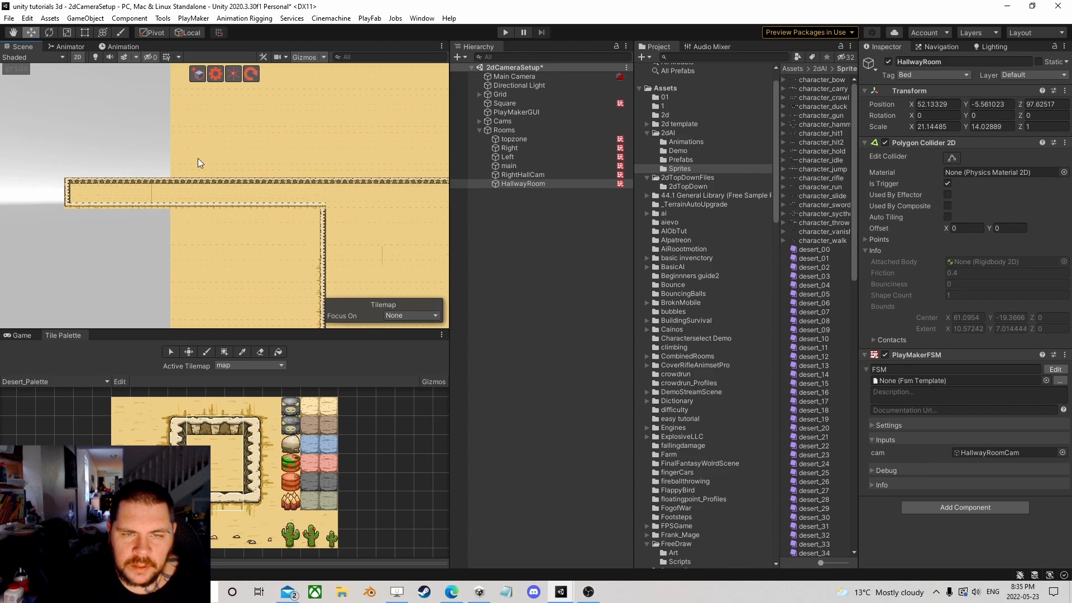
{"action": "middle_click_drag", "start_coordinate": [190, 193], "coordinate": [241, 189]}
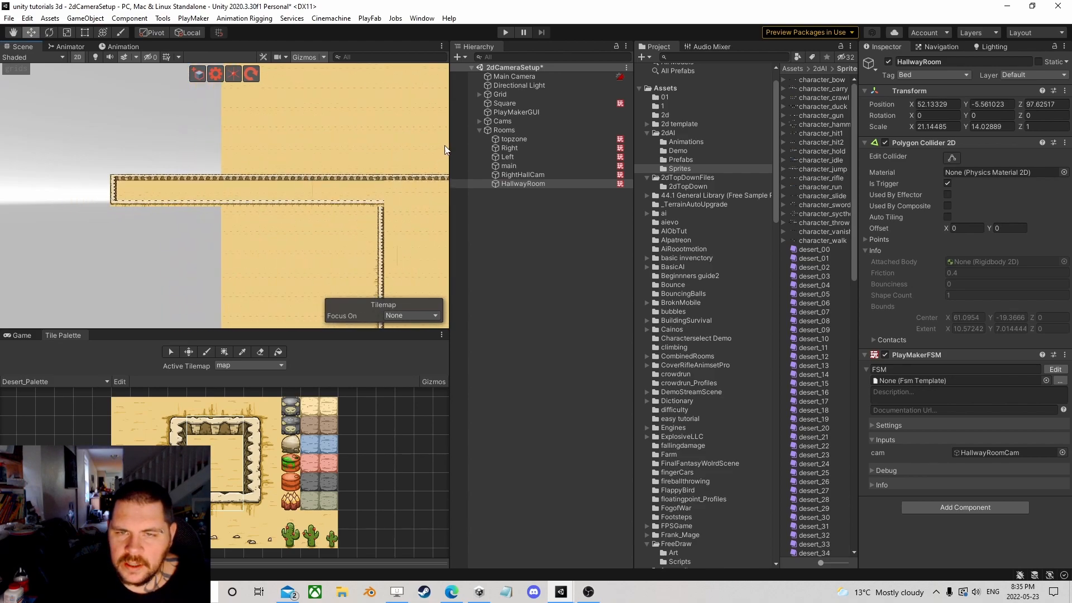
{"action": "left_click", "coordinate": [479, 130]}
- Create a 2D square sprite at the root of the scene hierarchy
{"action": "right_click", "coordinate": [483, 168]}
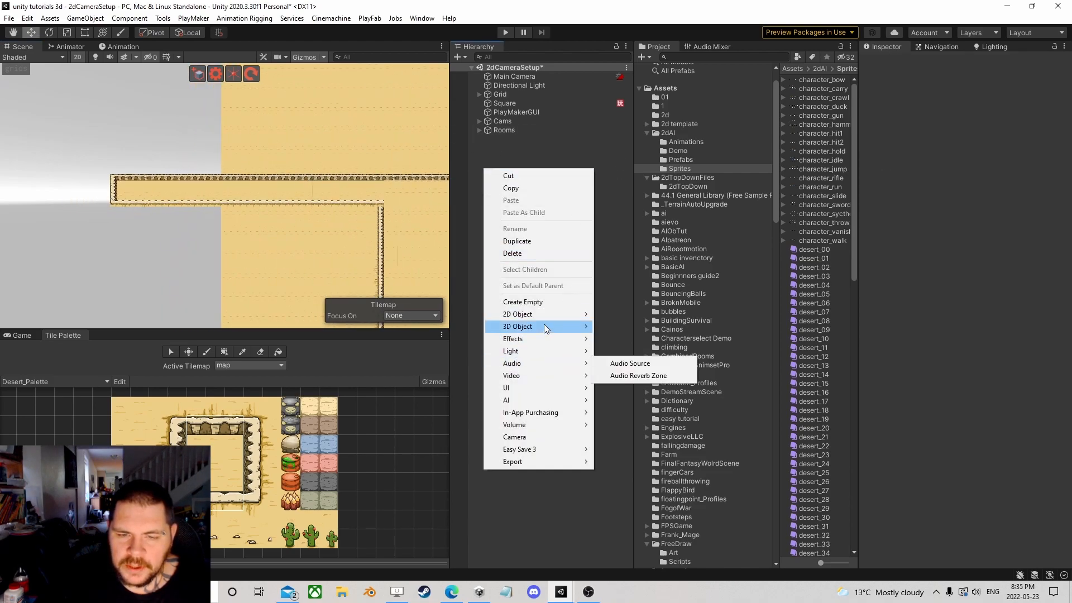
{"action": "mouse_move", "coordinate": [558, 314]}
{"action": "mouse_move", "coordinate": [620, 314]}
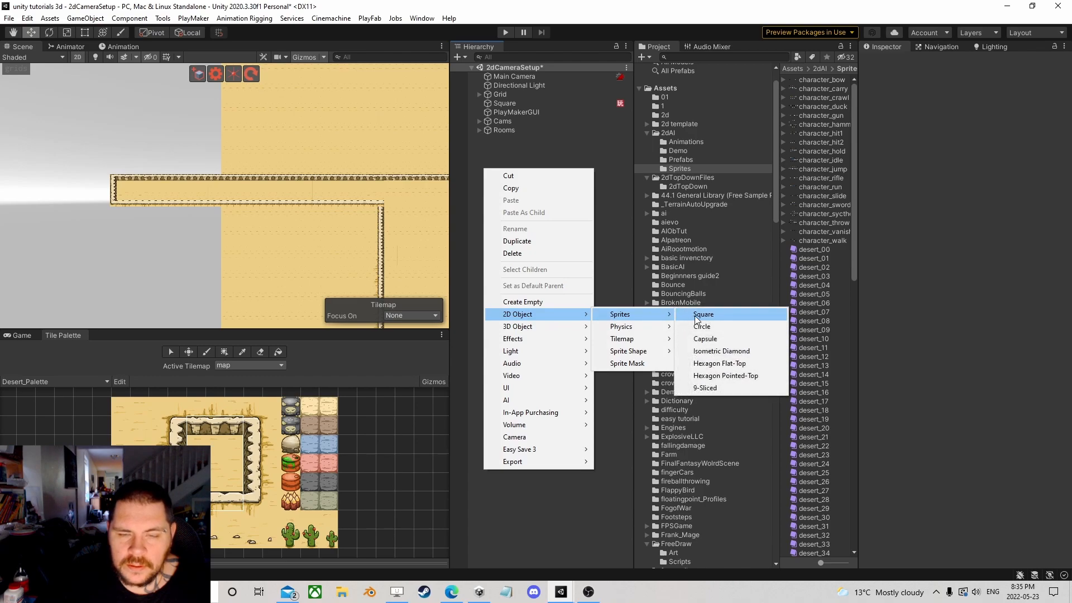
{"action": "left_click", "coordinate": [703, 314]}
- Stretch the square with the Rect tool over the extended upper-left corridor, to a scale of about 41.3 by 4.4
{"action": "left_click", "coordinate": [85, 33]}
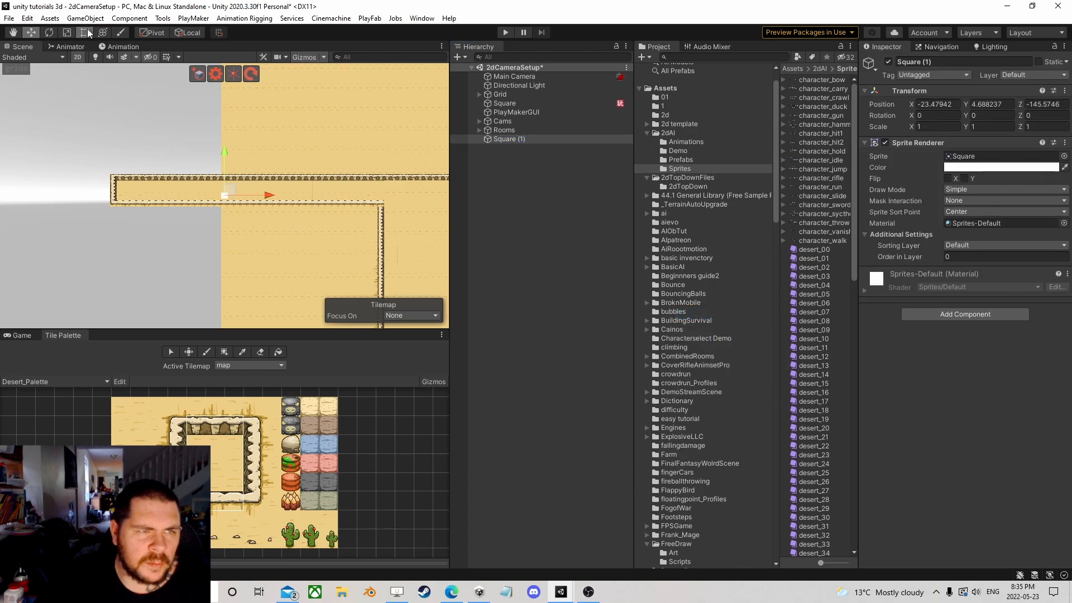
{"action": "scroll", "coordinate": [342, 284], "scroll_direction": "up", "scroll_amount": 8}
{"action": "scroll", "coordinate": [193, 190], "scroll_direction": "up", "scroll_amount": 4}
{"action": "middle_click_drag", "start_coordinate": [194, 190], "coordinate": [237, 288]}
{"action": "scroll", "coordinate": [240, 268], "scroll_direction": "down", "scroll_amount": 5}
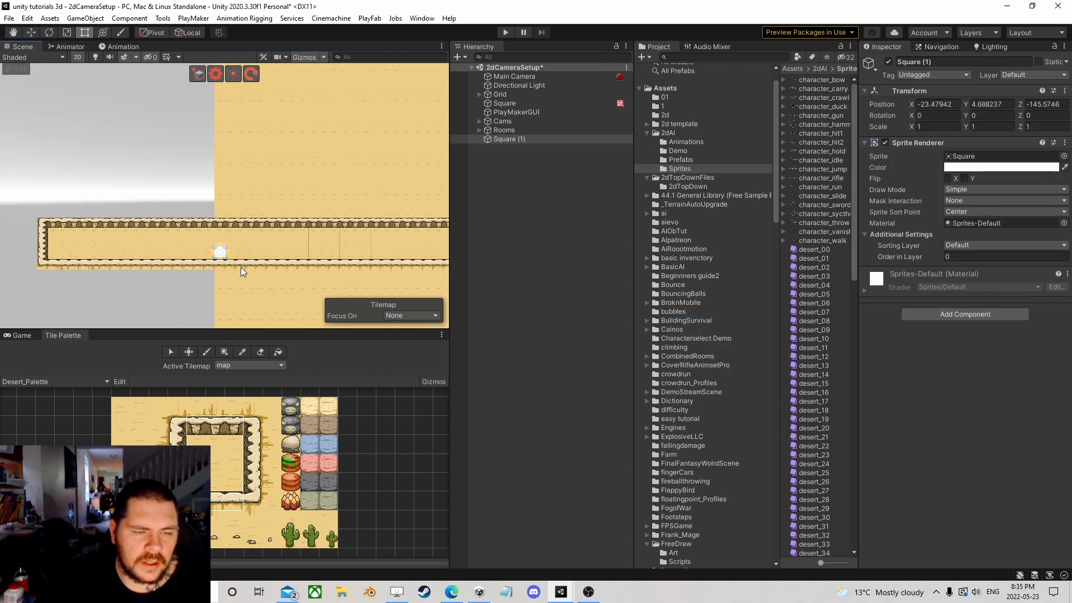
{"action": "scroll", "coordinate": [224, 252], "scroll_direction": "up", "scroll_amount": 3}
{"action": "left_click_drag", "start_coordinate": [226, 247], "coordinate": [427, 217]}
{"action": "left_click_drag", "start_coordinate": [214, 259], "coordinate": [23, 267]}
{"action": "scroll", "coordinate": [319, 255], "scroll_direction": "down", "scroll_amount": 3}
{"action": "middle_click_drag", "start_coordinate": [366, 262], "coordinate": [199, 240]}
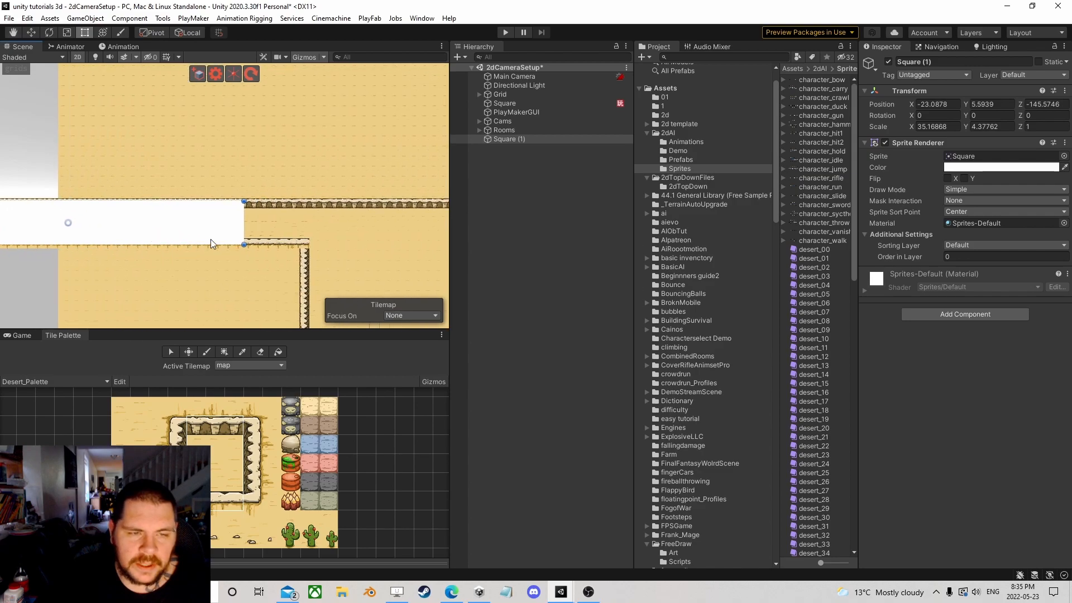
{"action": "left_click_drag", "start_coordinate": [246, 244], "coordinate": [306, 244]}
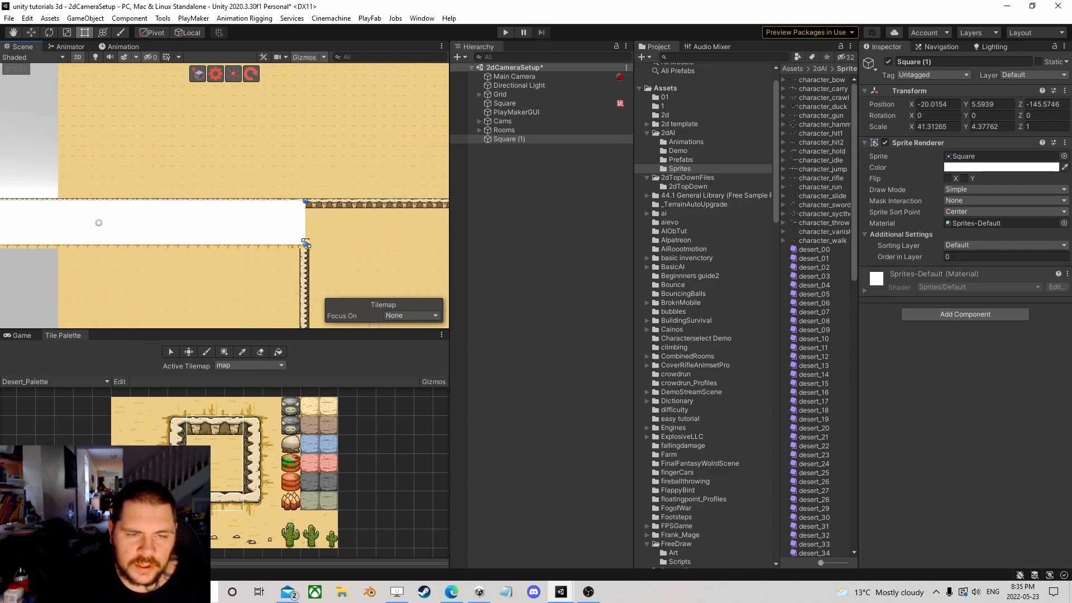
{"action": "scroll", "coordinate": [244, 252], "scroll_direction": "down", "scroll_amount": 2}
{"action": "middle_click_drag", "start_coordinate": [167, 280], "coordinate": [216, 275]}
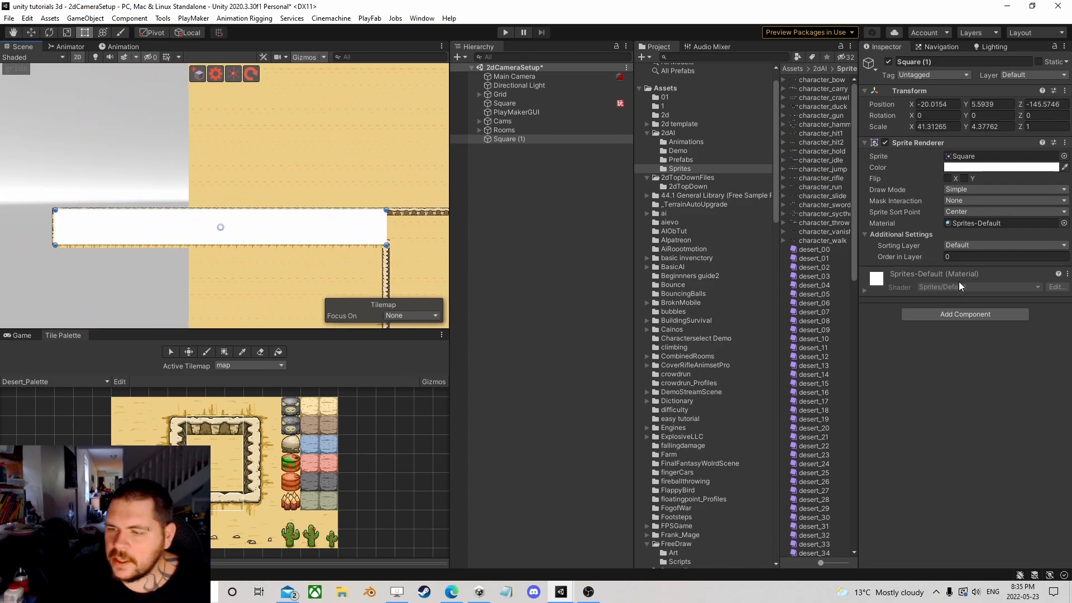
- Add a Polygon Collider 2D to the square as a trigger and tag the object Bed
{"action": "left_click", "coordinate": [935, 314]}
{"action": "left_click", "coordinate": [939, 388]}
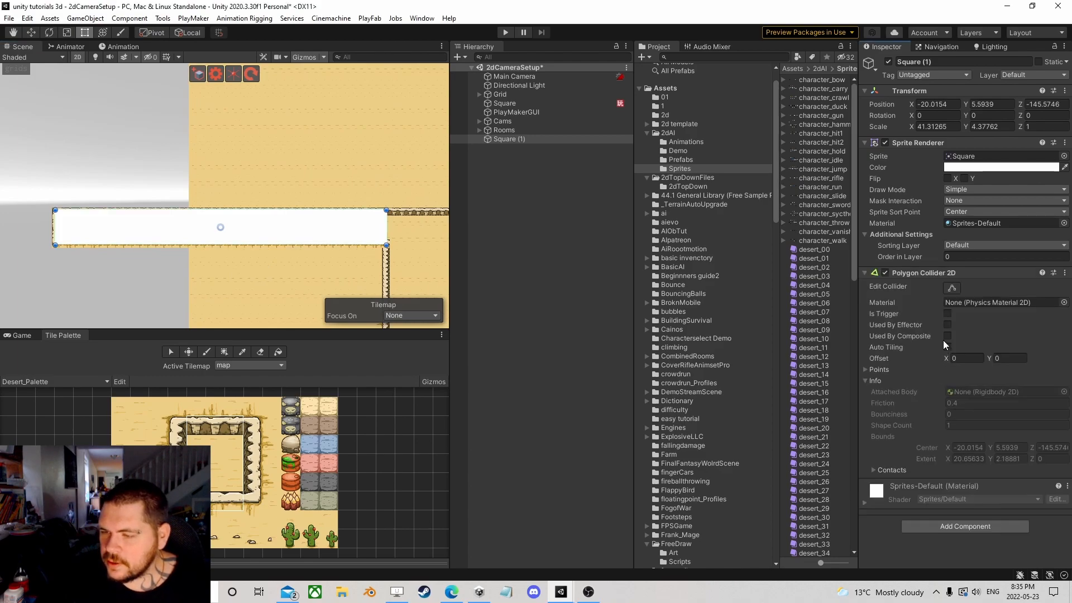
{"action": "left_click", "coordinate": [932, 74]}
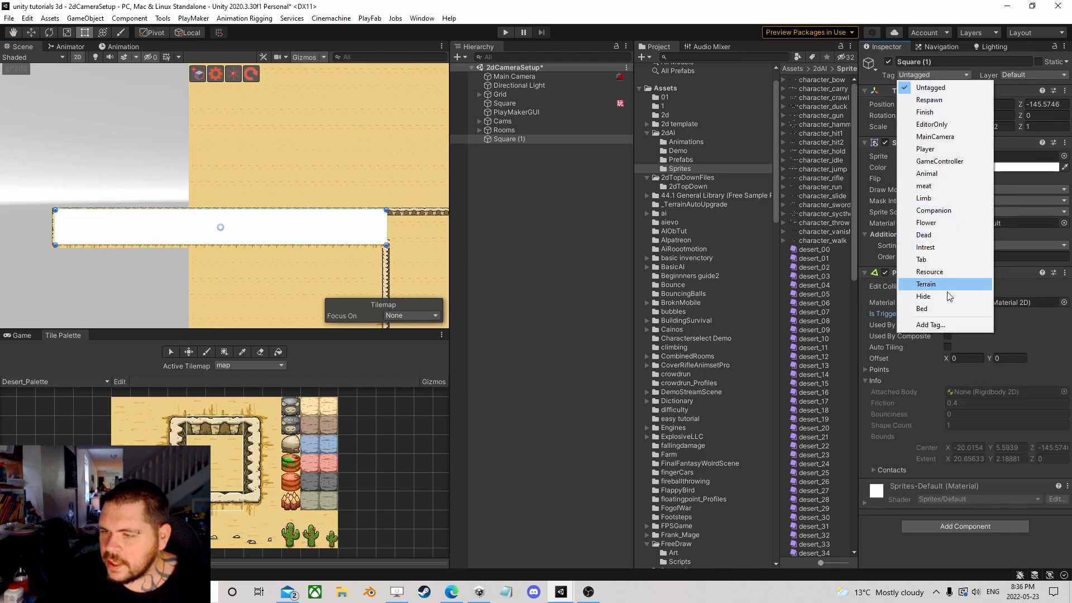
{"action": "left_click", "coordinate": [937, 307]}
- Remove the Sprite Renderer component from Square (1) and frame the object in the scene
{"action": "right_click", "coordinate": [904, 144]}
{"action": "left_click", "coordinate": [938, 169]}
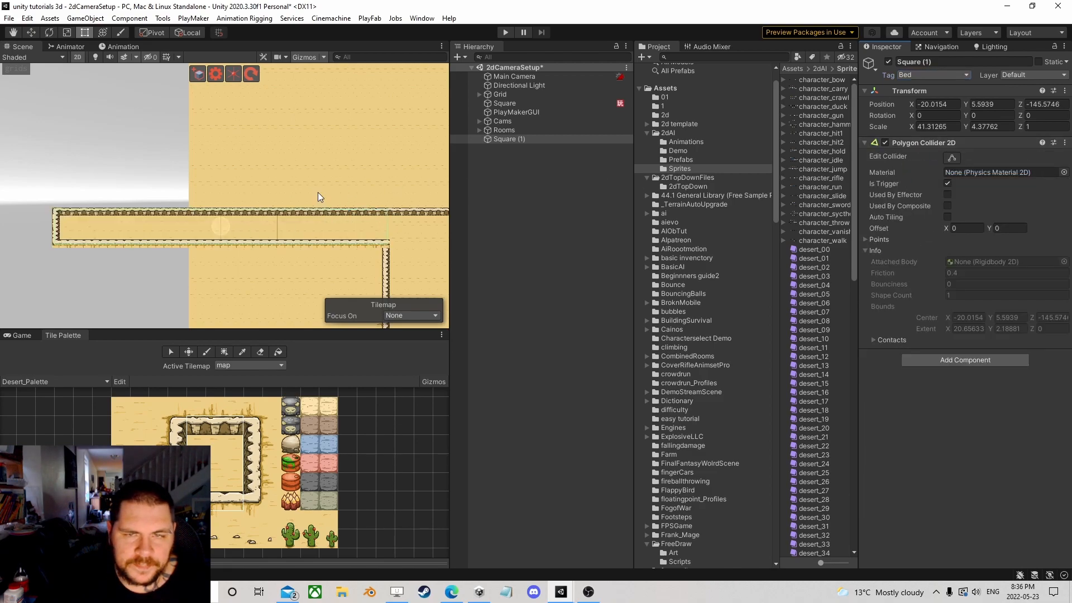
{"action": "double_click", "coordinate": [522, 138]}
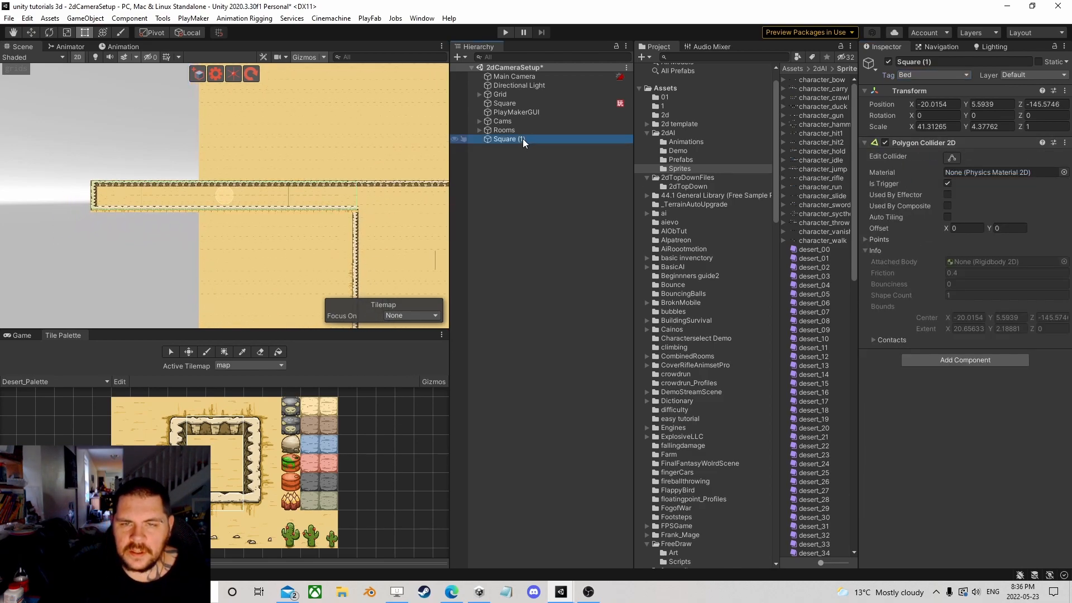
- Rename Square (1) as TopHallway and place it inside the Rooms group
{"action": "left_click", "coordinate": [523, 139]}
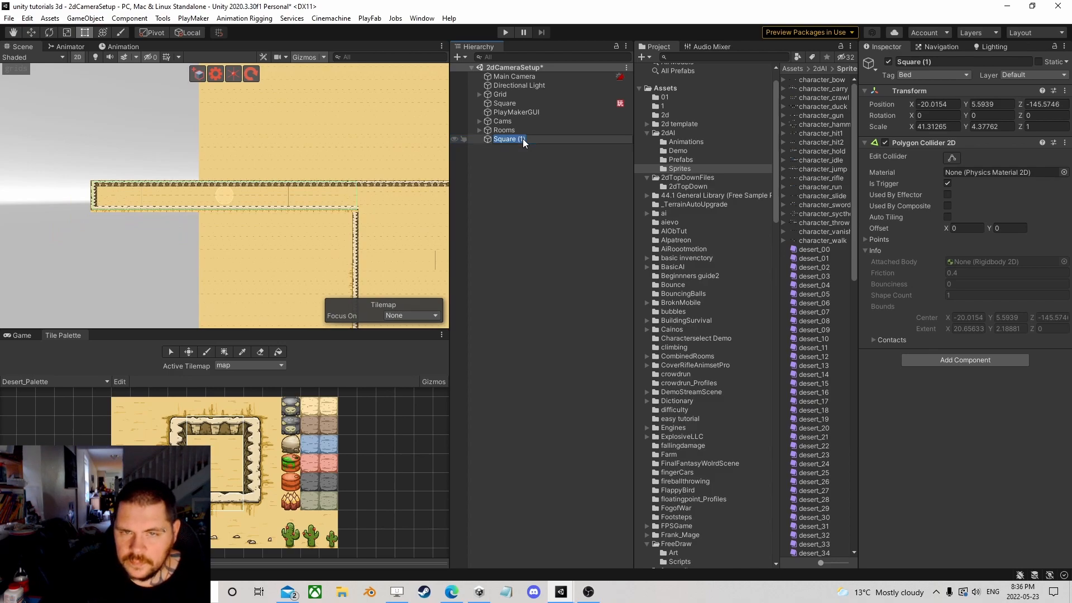
{"action": "type", "text": "TopHallwa"}
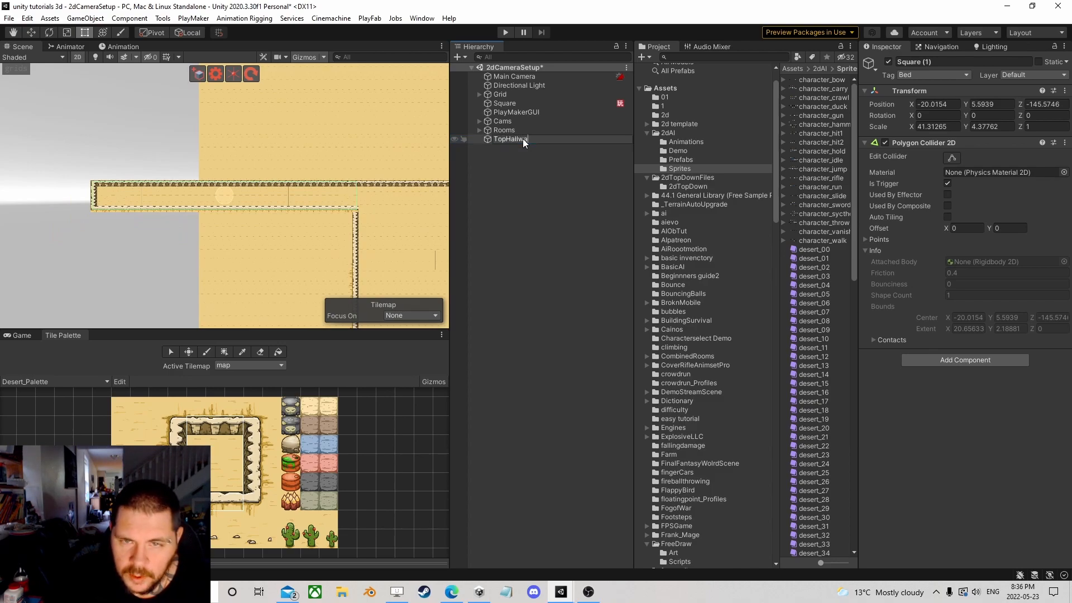
{"action": "type", "text": "y"}
{"action": "key", "text": "Return"}
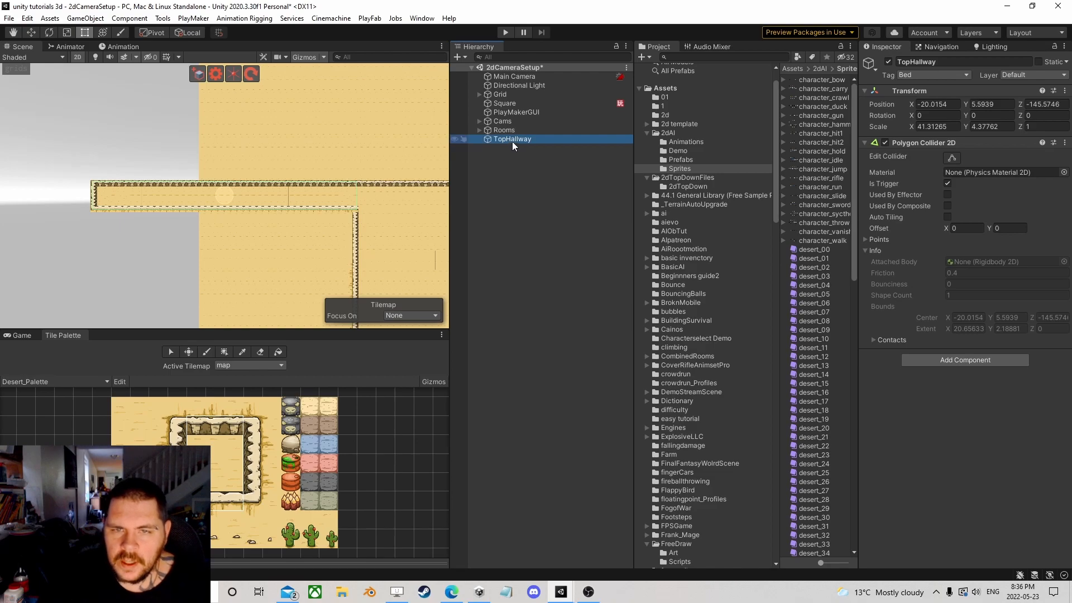
{"action": "left_click_drag", "start_coordinate": [512, 140], "coordinate": [505, 130]}
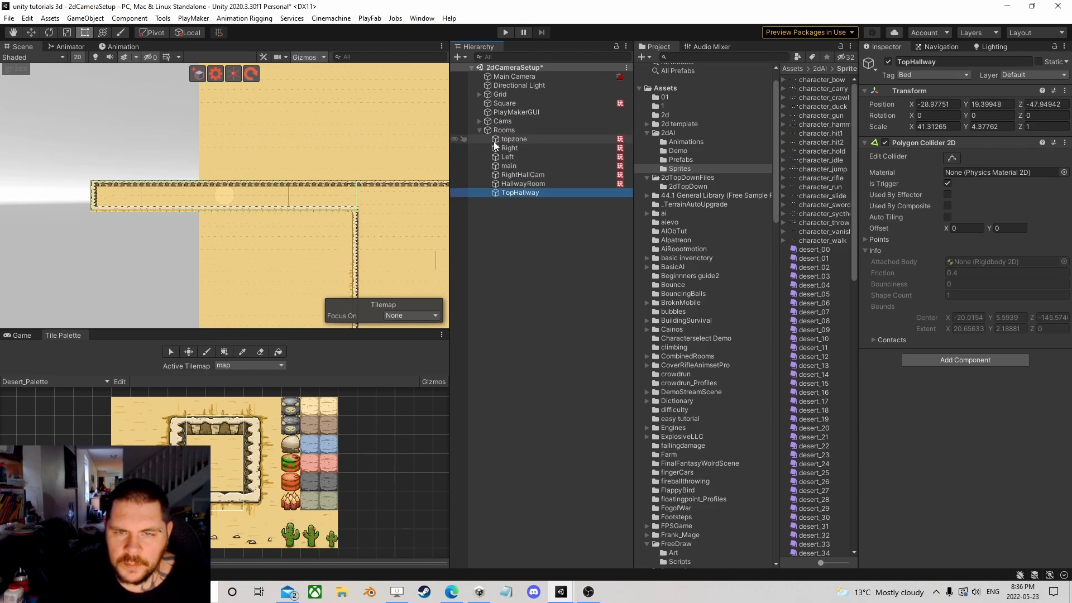
- Copy the PlayMakerFSM component from HallwayRoom and paste it as a new component on TopHallway
{"action": "left_click", "coordinate": [521, 183]}
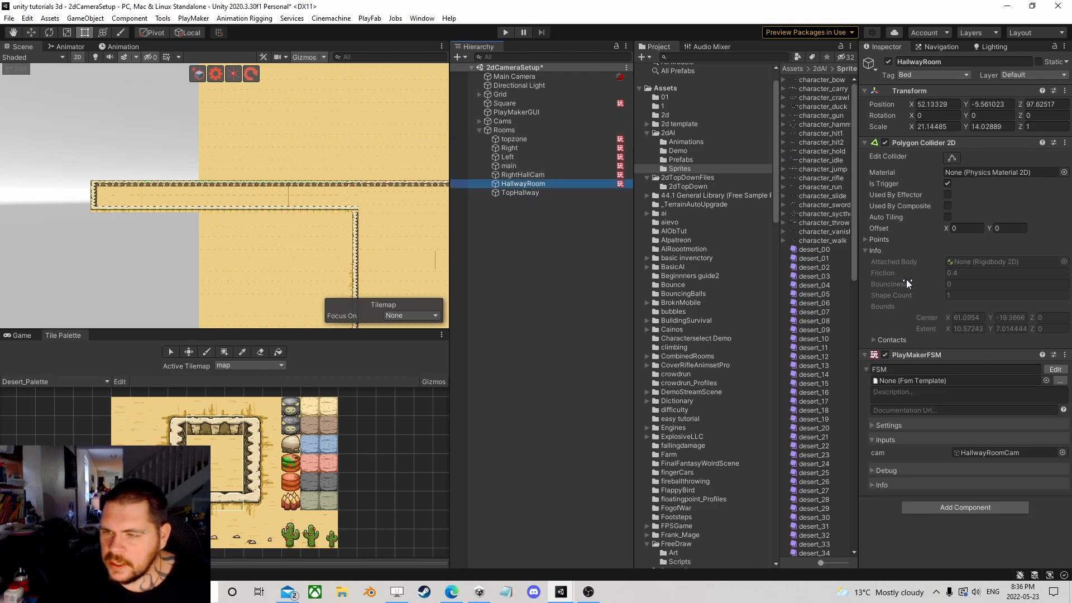
{"action": "right_click", "coordinate": [925, 356]}
{"action": "left_click", "coordinate": [970, 415]}
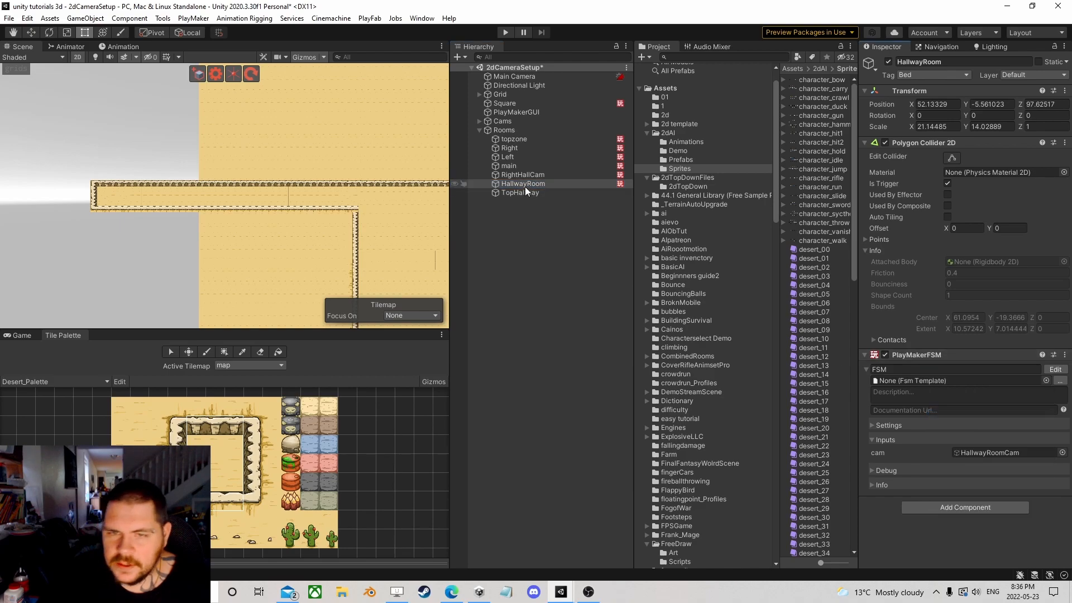
{"action": "left_click", "coordinate": [520, 192]}
{"action": "right_click", "coordinate": [912, 142]}
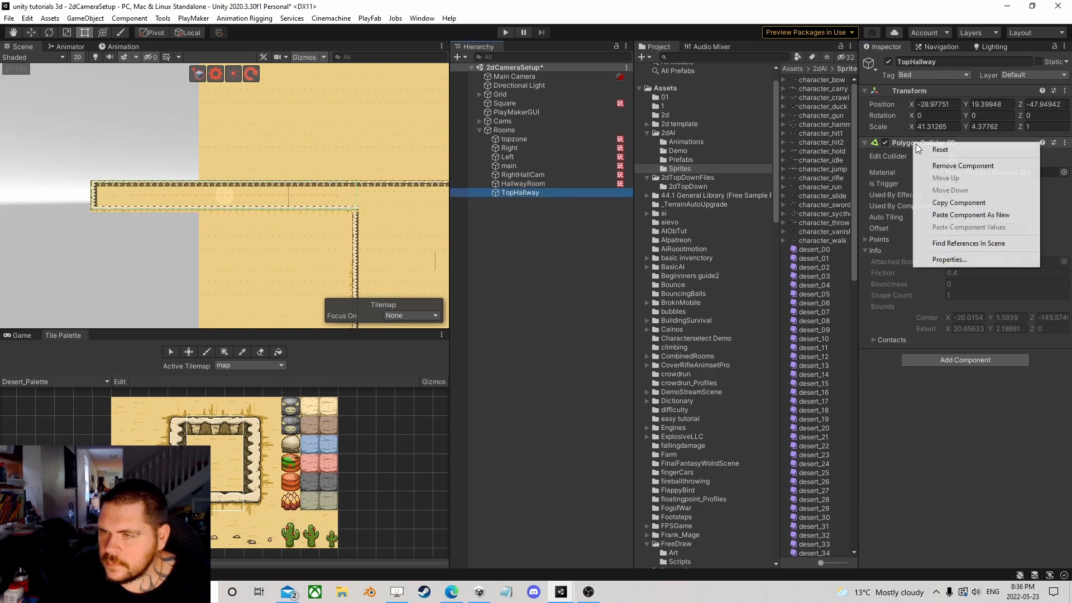
{"action": "left_click", "coordinate": [966, 222]}
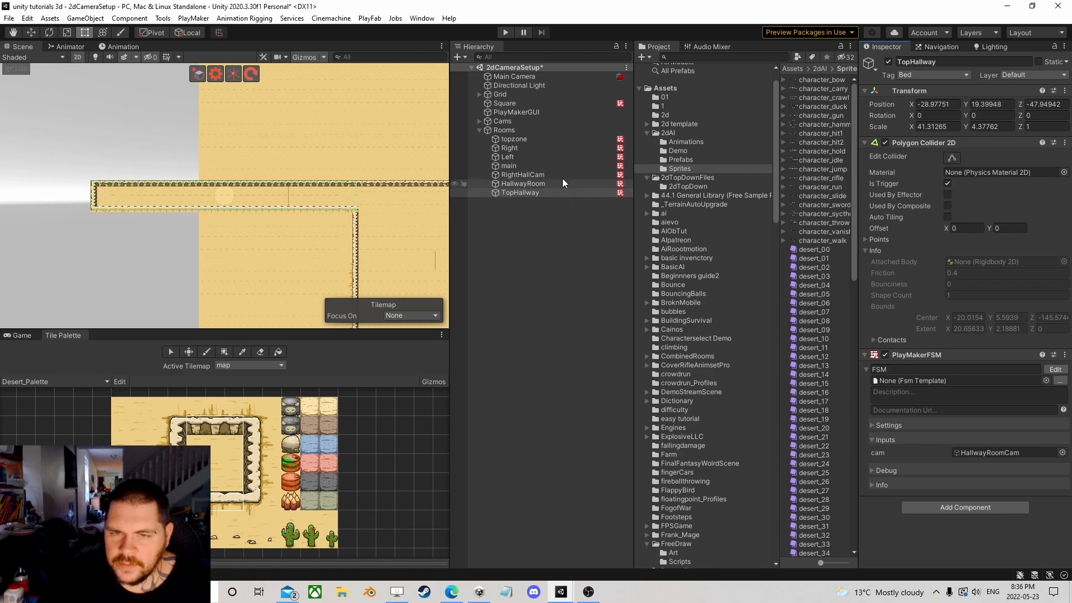
- Create a Cinemachine virtual camera at the root of the scene hierarchy
{"action": "left_click", "coordinate": [479, 130]}
{"action": "left_click", "coordinate": [480, 121]}
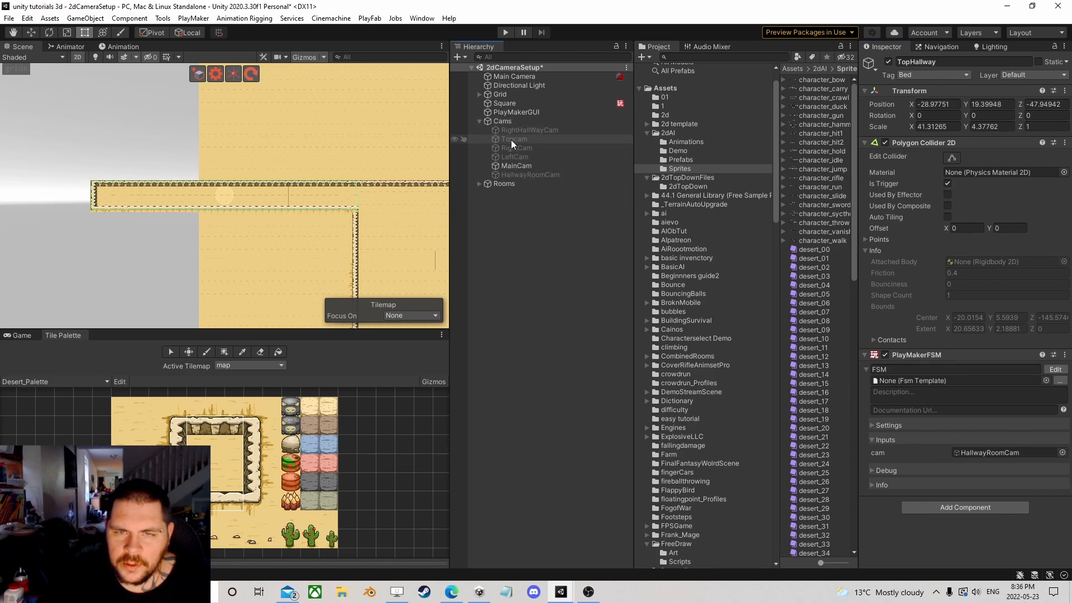
{"action": "left_click", "coordinate": [499, 226]}
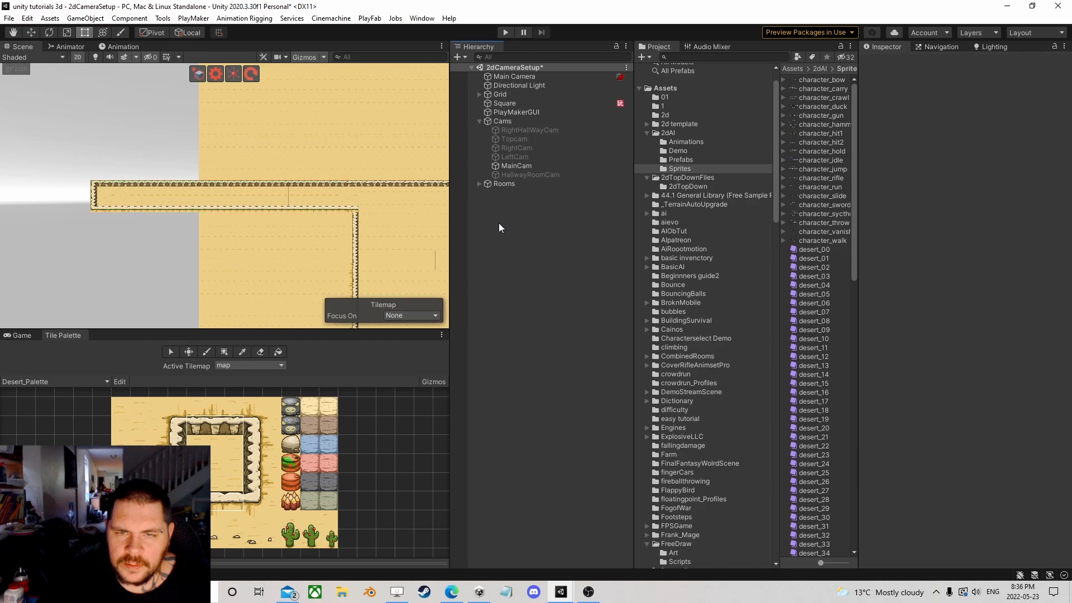
{"action": "left_click", "coordinate": [321, 20]}
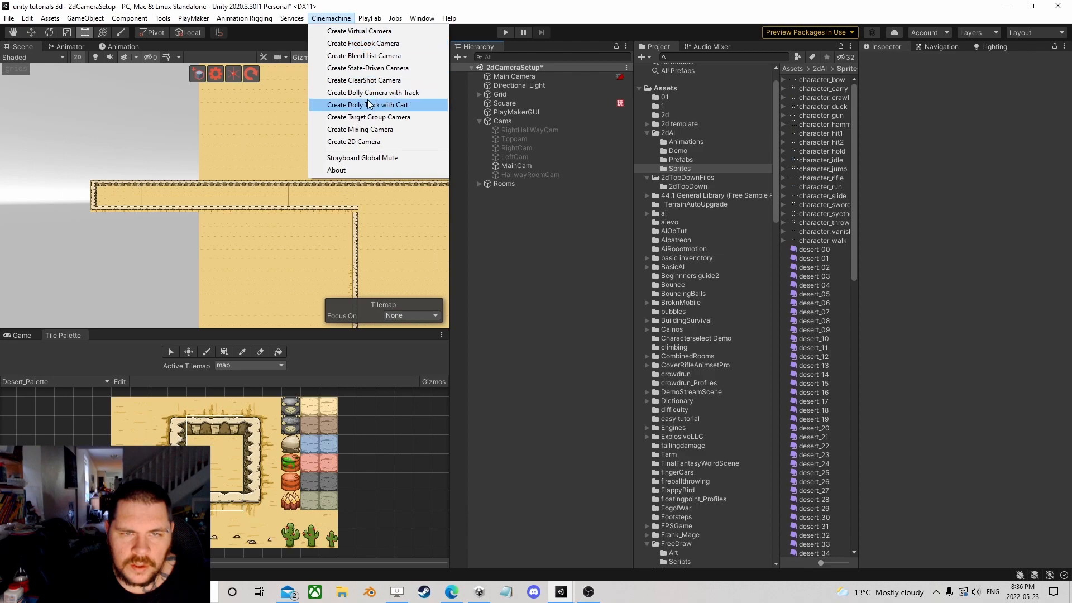
{"action": "left_click", "coordinate": [378, 32]}
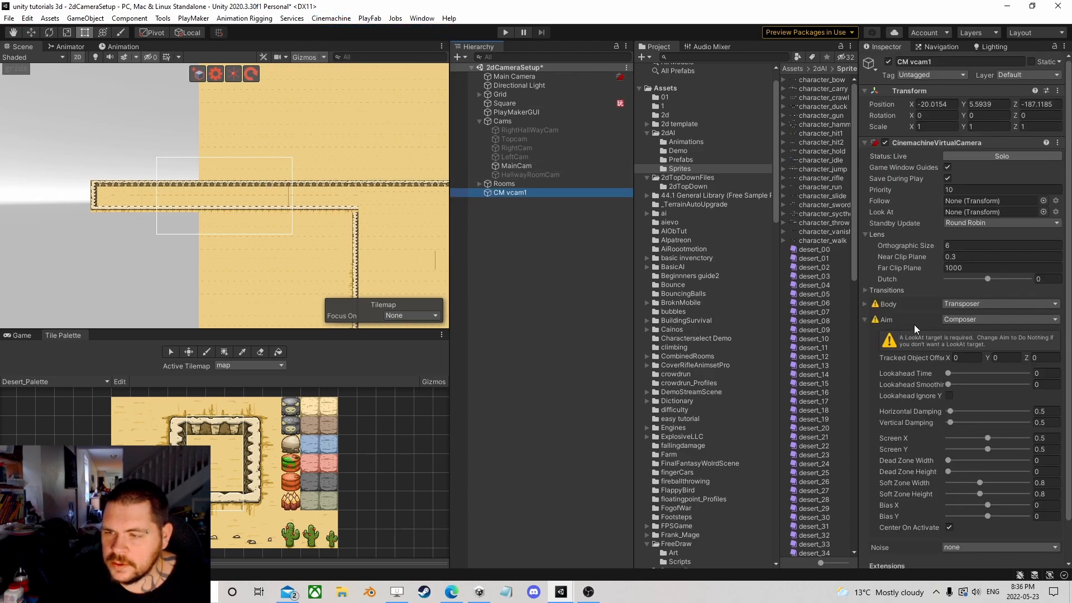
- Set the new virtual camera's Body to Framing Transposer and assign Square as its Follow target
{"action": "left_click", "coordinate": [999, 303]}
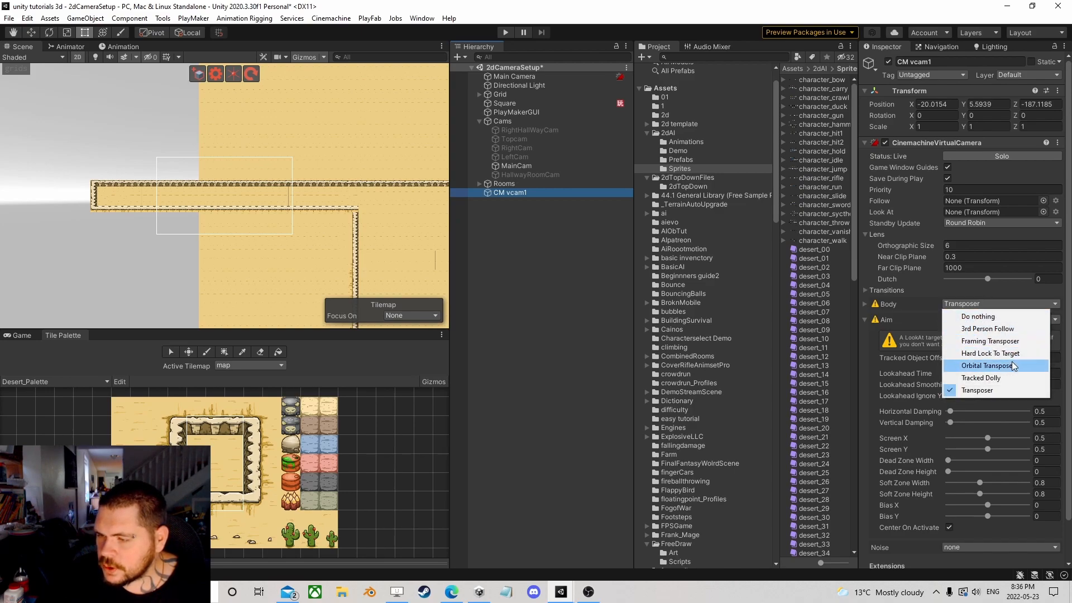
{"action": "left_click", "coordinate": [1005, 341]}
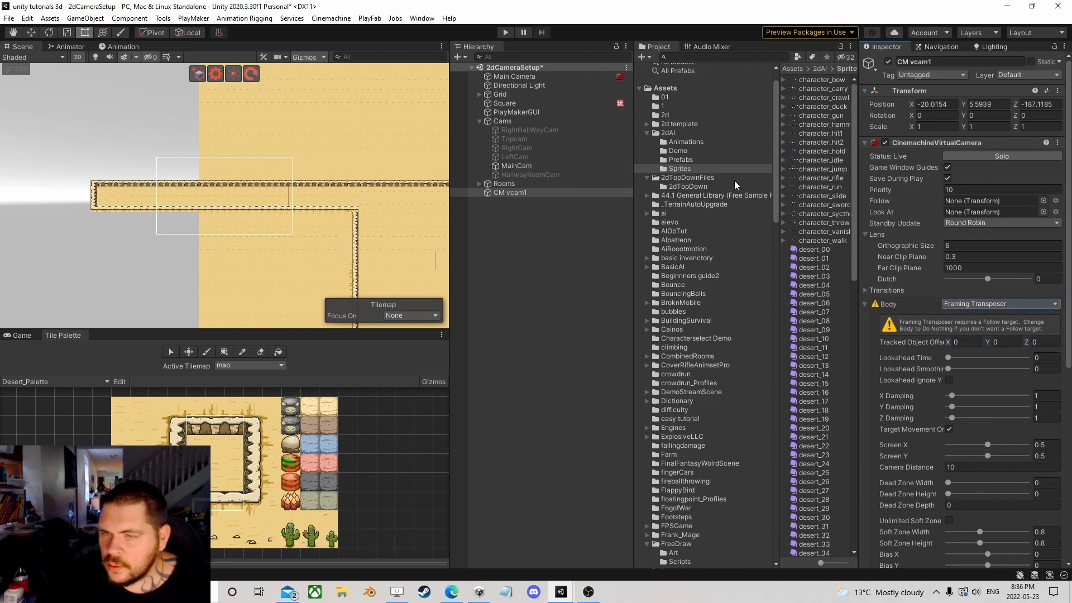
{"action": "left_click_drag", "start_coordinate": [505, 105], "coordinate": [981, 203]}
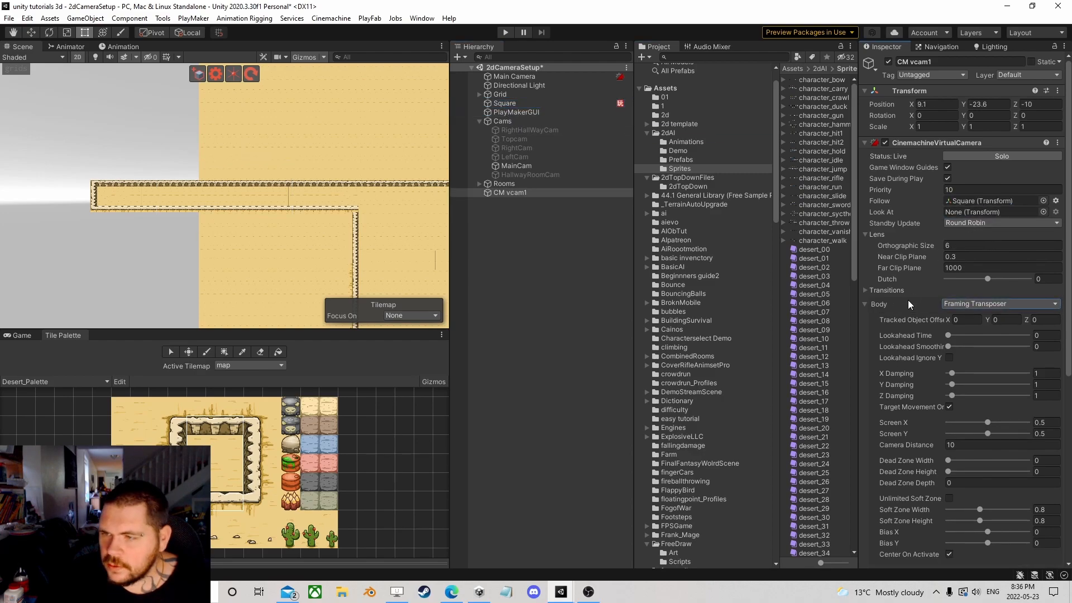
- Set the virtual camera's Aim to Do nothing and add the CinemachineConfiner extension
{"action": "left_click", "coordinate": [864, 304]}
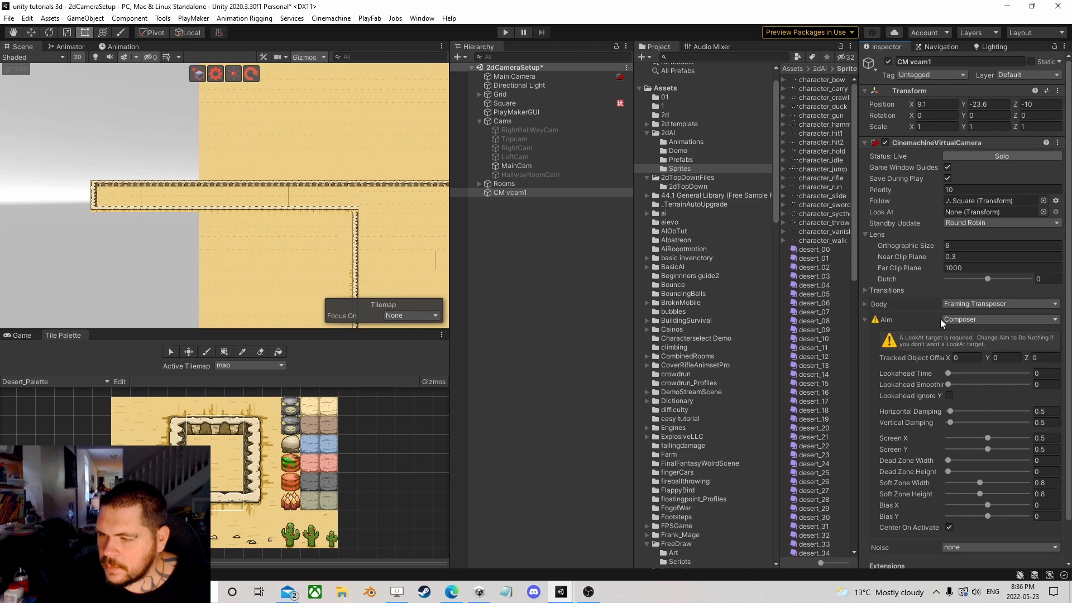
{"action": "left_click", "coordinate": [954, 319]}
{"action": "left_click", "coordinate": [978, 332]}
{"action": "left_click", "coordinate": [970, 364]}
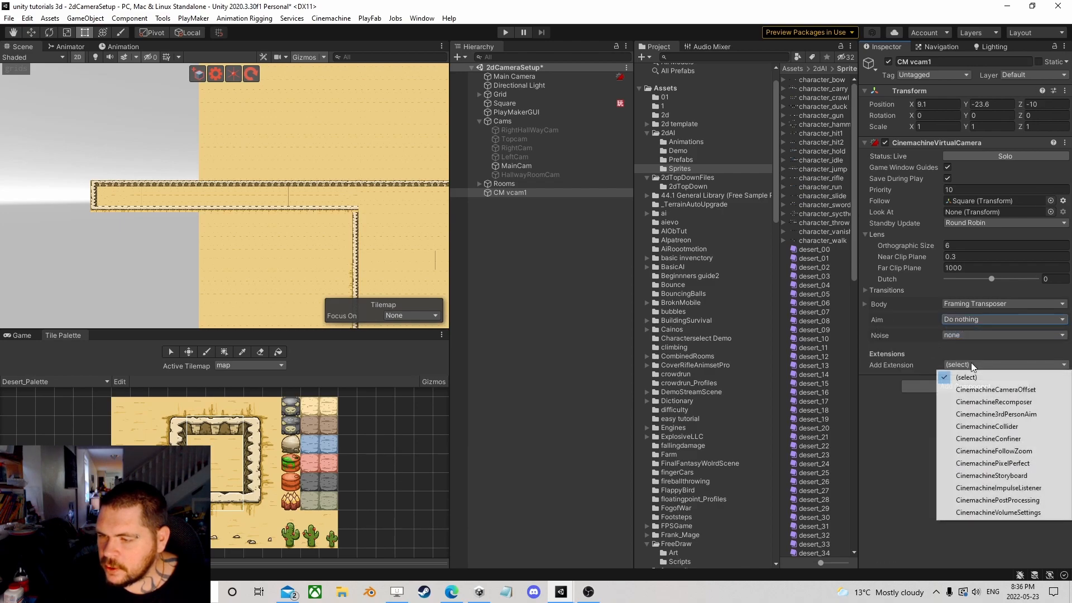
{"action": "left_click", "coordinate": [974, 438]}
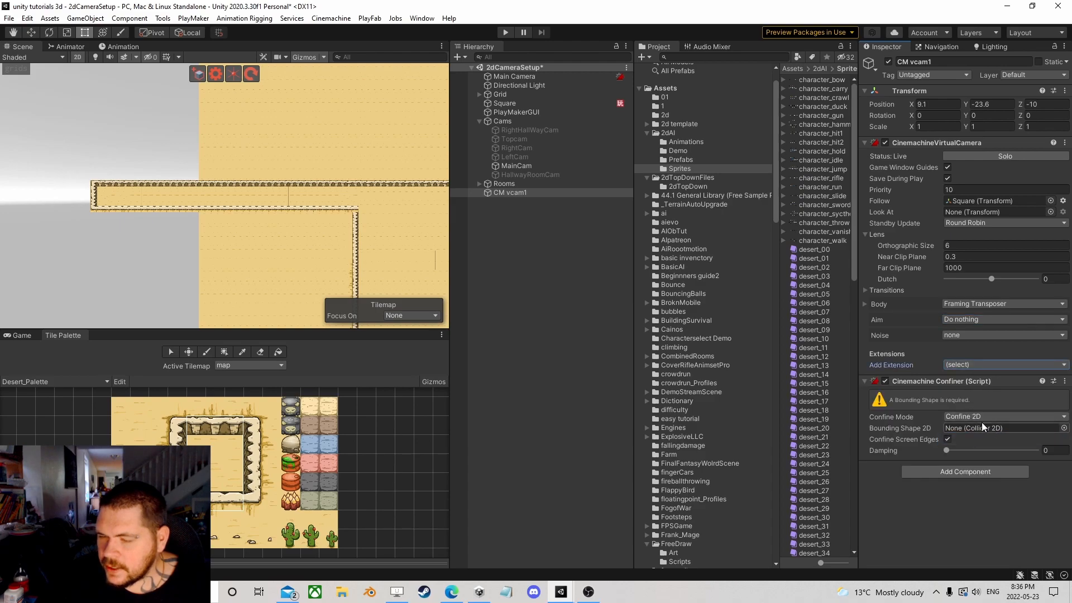
- Examine the Follow, Body and Confiner settings of the existing cameras in Cams, along with the components on TopHallway
{"action": "left_click_drag", "start_coordinate": [528, 175], "coordinate": [568, 177]}
{"action": "left_click", "coordinate": [524, 176]}
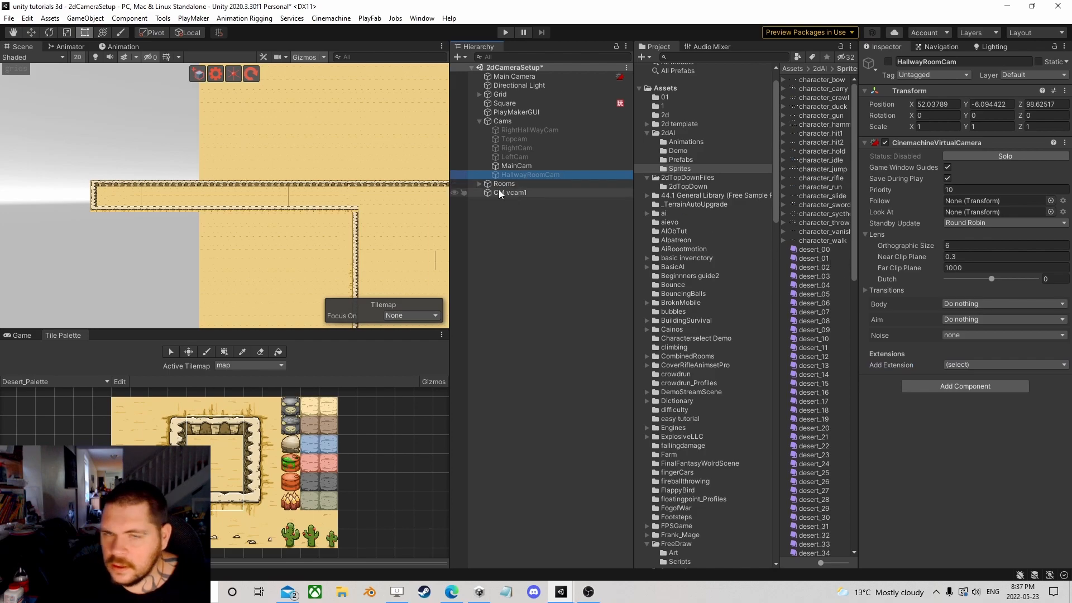
{"action": "left_click", "coordinate": [521, 148]}
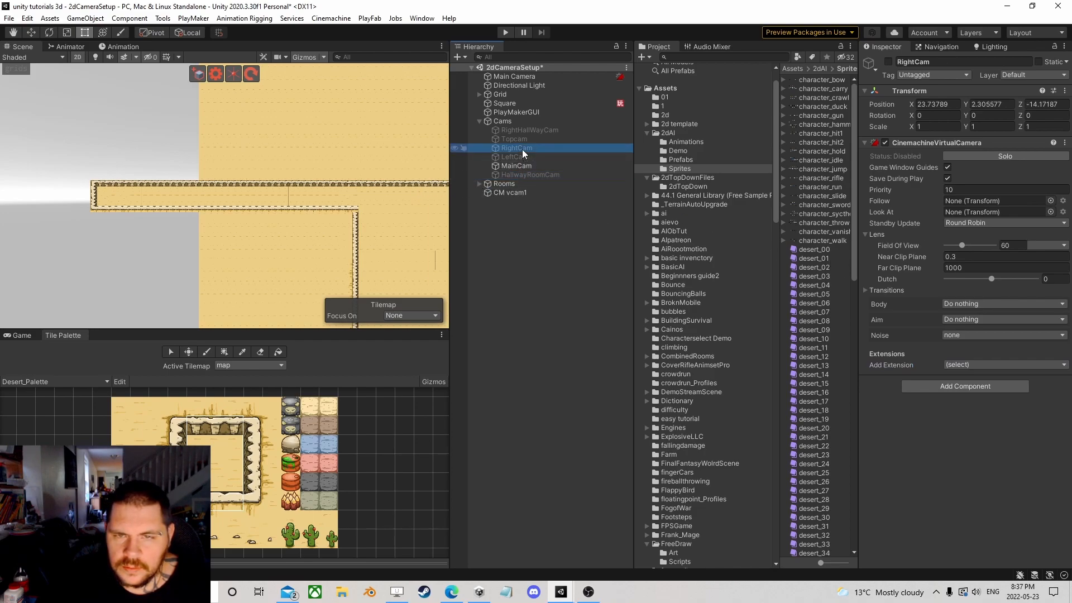
{"action": "left_click", "coordinate": [521, 130]}
{"action": "left_click", "coordinate": [514, 139]}
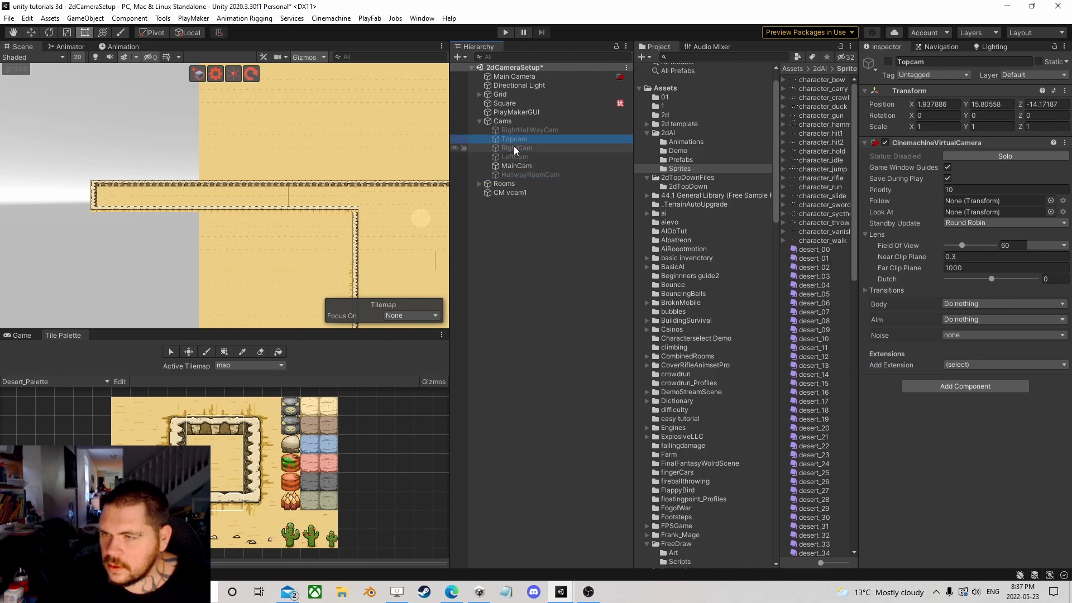
{"action": "left_click", "coordinate": [479, 183]}
{"action": "left_click", "coordinate": [517, 247]}
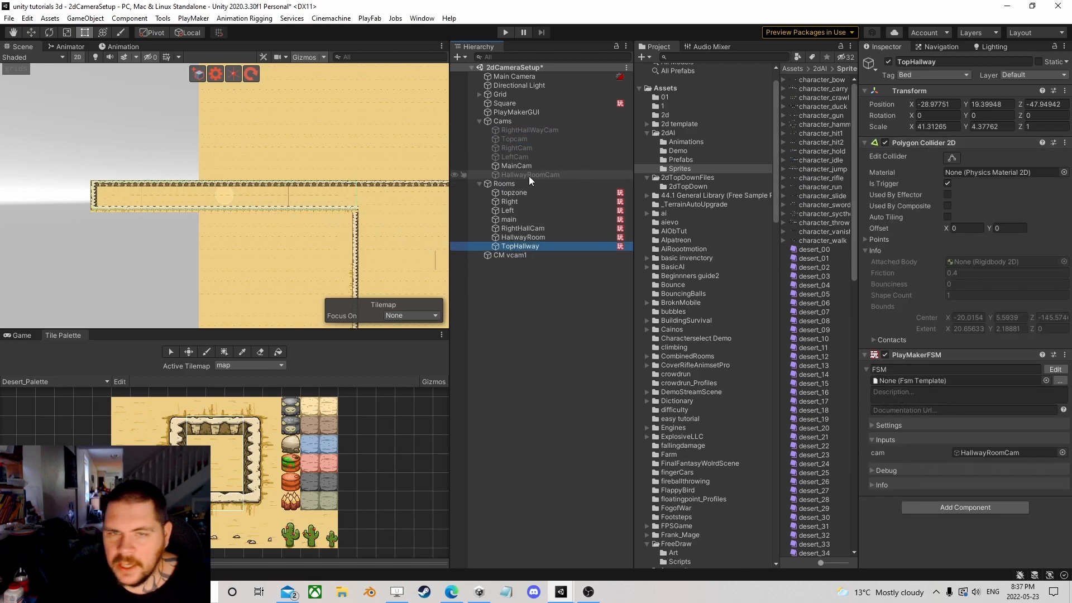
{"action": "left_click", "coordinate": [515, 175]}
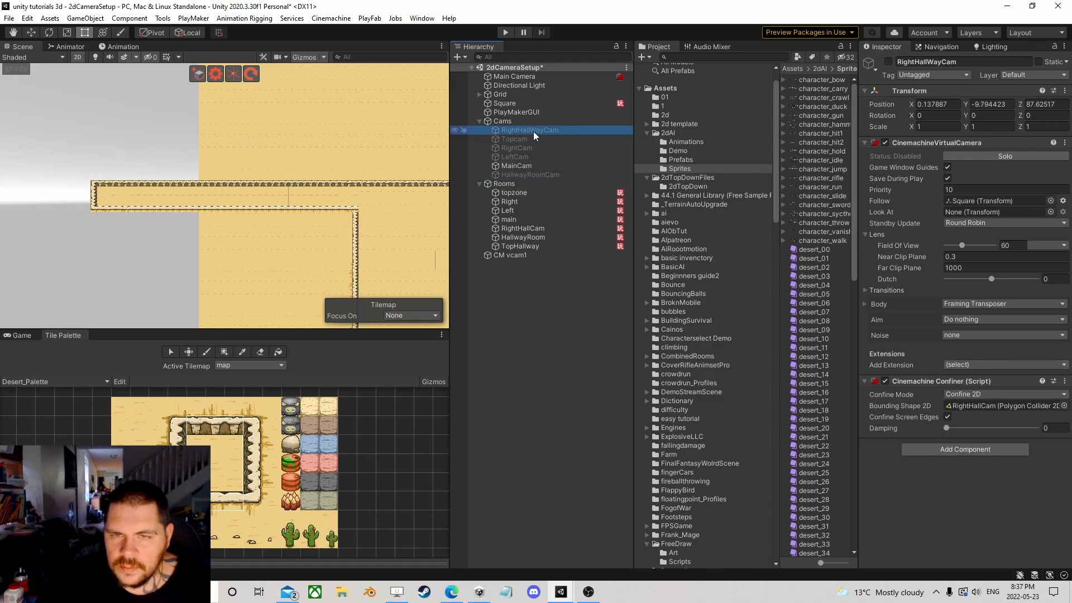
{"action": "left_click", "coordinate": [522, 166]}
{"action": "left_click", "coordinate": [518, 157]}
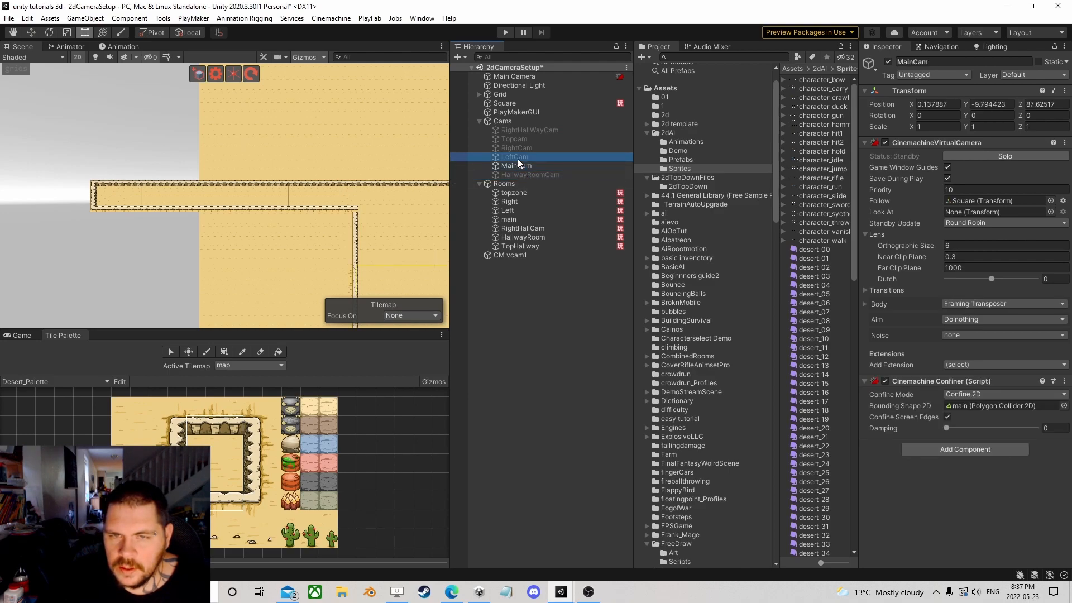
{"action": "left_click", "coordinate": [514, 148]}
{"action": "left_click", "coordinate": [517, 138]}
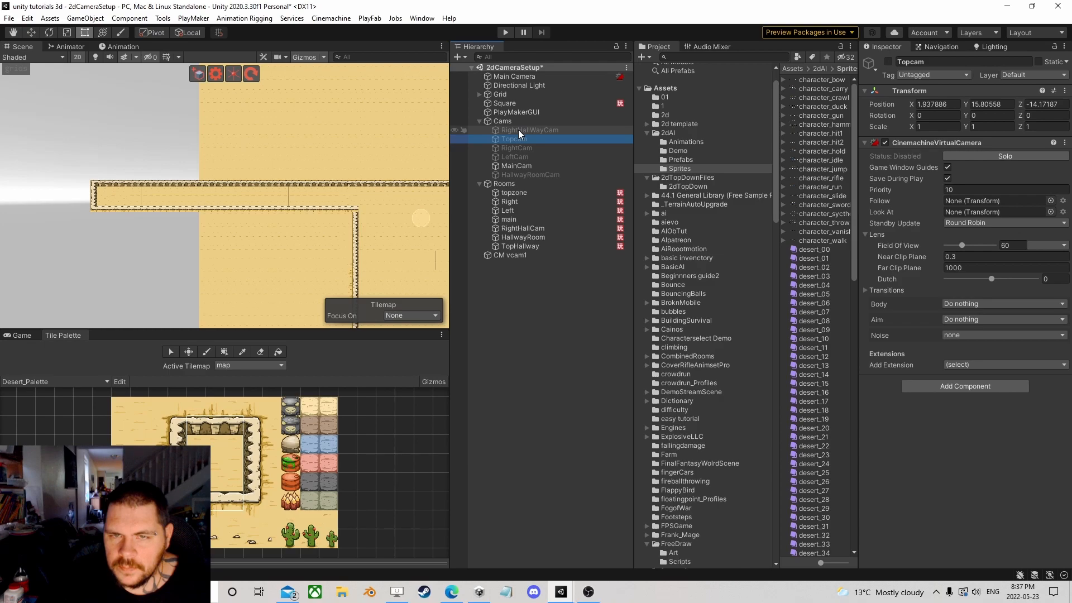
{"action": "left_click", "coordinate": [517, 130]}
{"action": "left_click", "coordinate": [518, 176]}
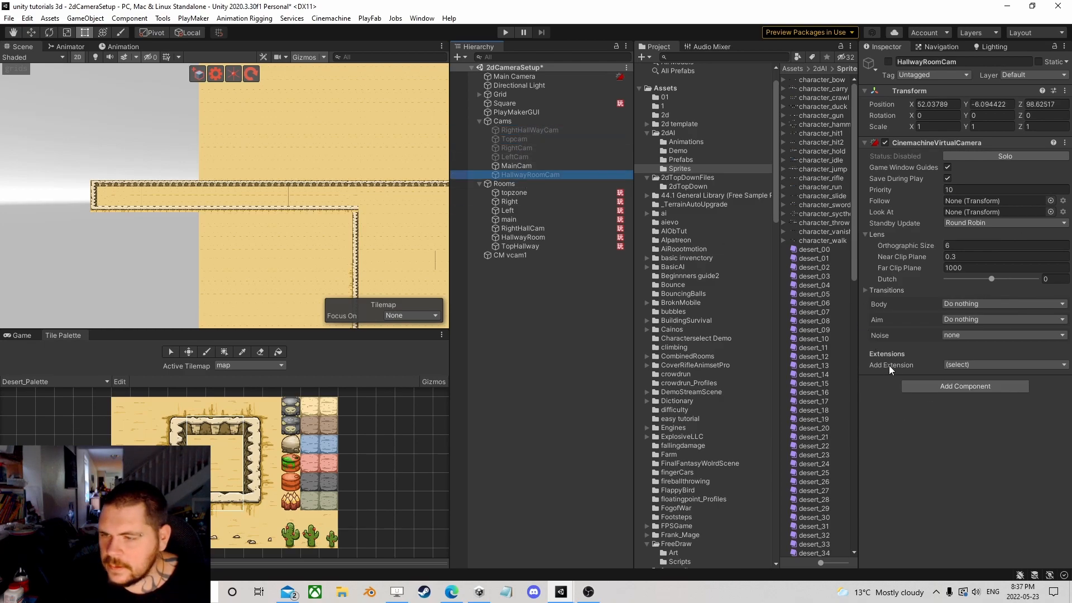
{"action": "left_click", "coordinate": [536, 167]}
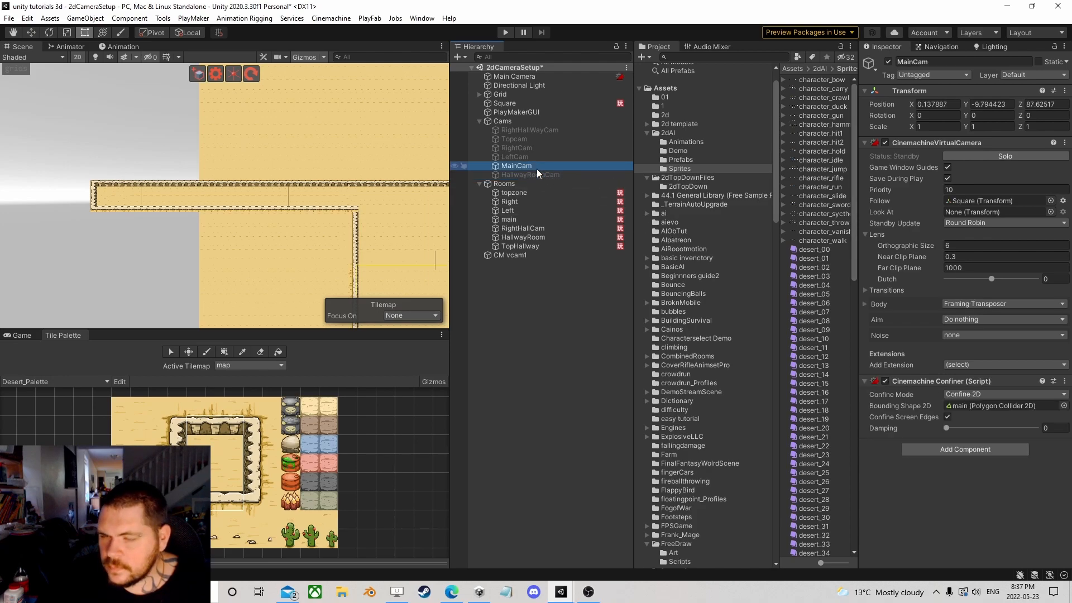
- Assign TopHallway as the Bounding Shape 2D of CM vcam1's Cinemachine Confiner
{"action": "left_click", "coordinate": [511, 255]}
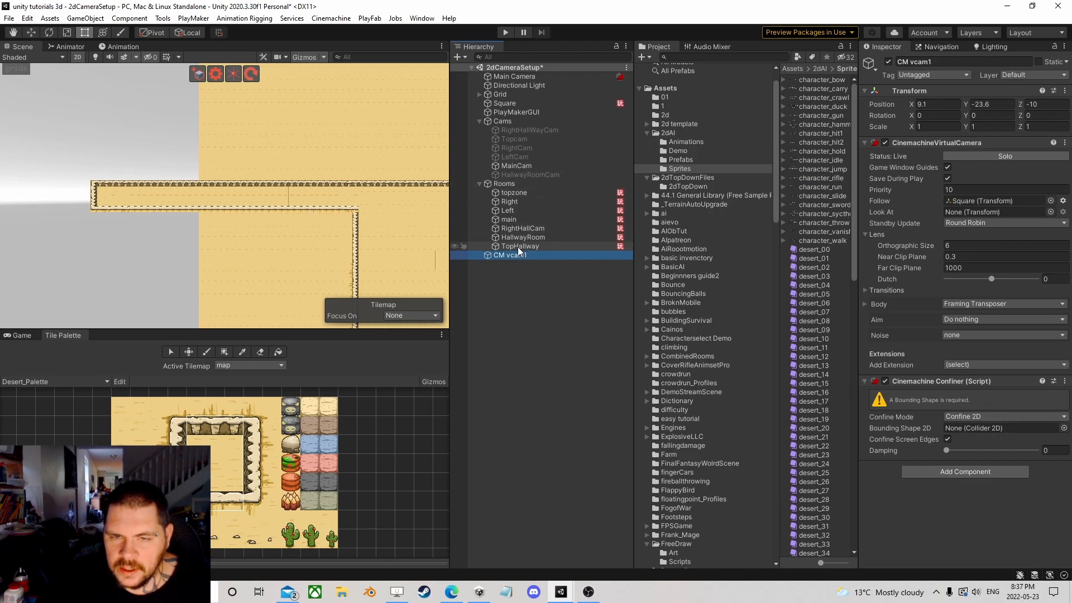
{"action": "left_click_drag", "start_coordinate": [512, 247], "coordinate": [980, 429]}
{"action": "scroll", "coordinate": [386, 247], "scroll_direction": "down", "scroll_amount": 1}
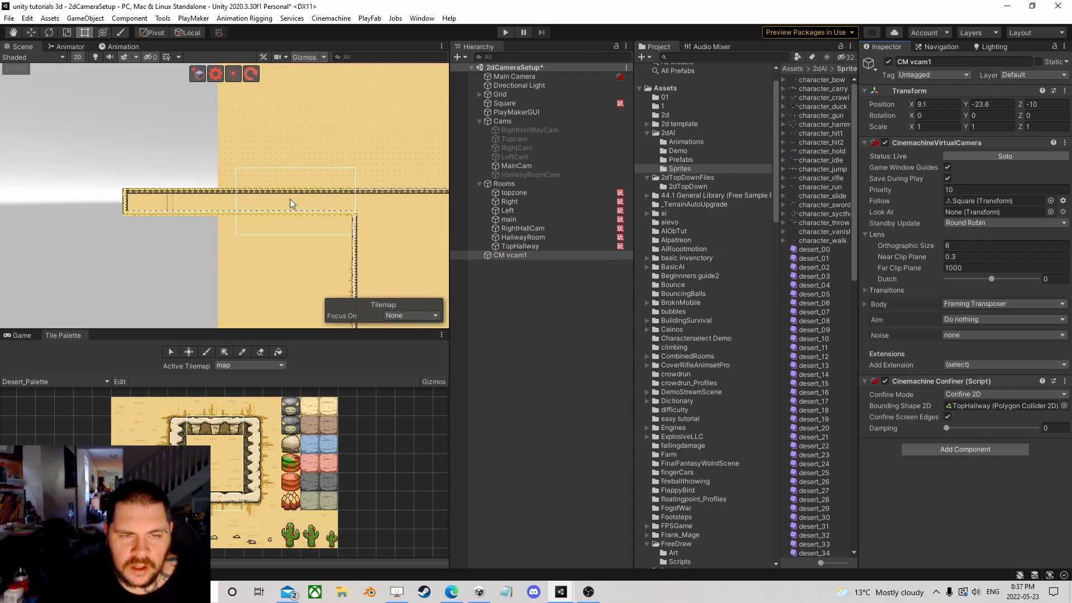
- Rename the CM vcam1 virtual camera as TopHallwayCam
{"action": "left_click", "coordinate": [509, 255]}
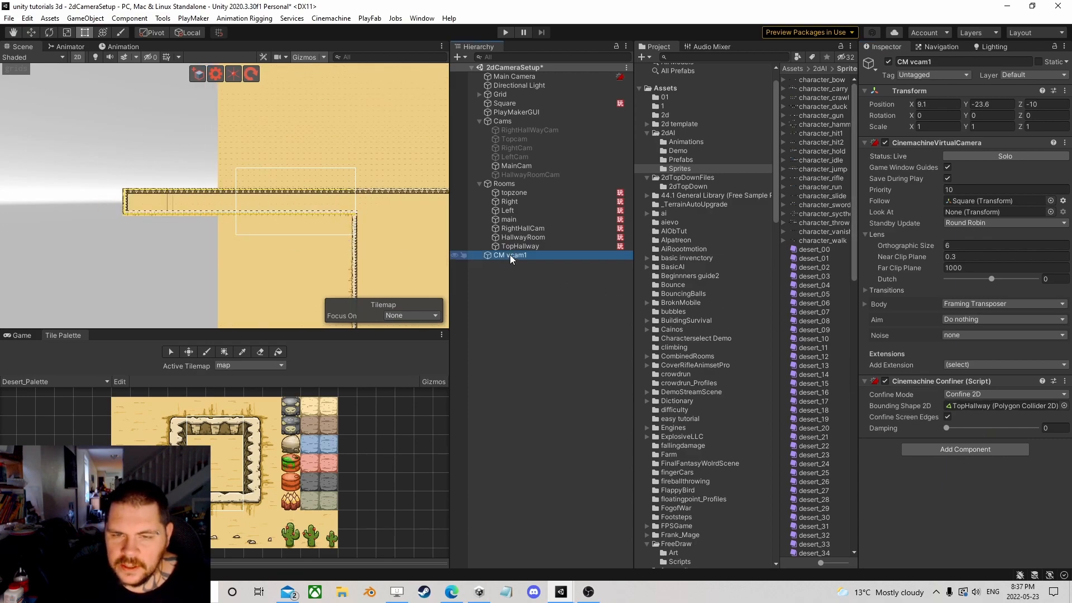
{"action": "left_click", "coordinate": [510, 255]}
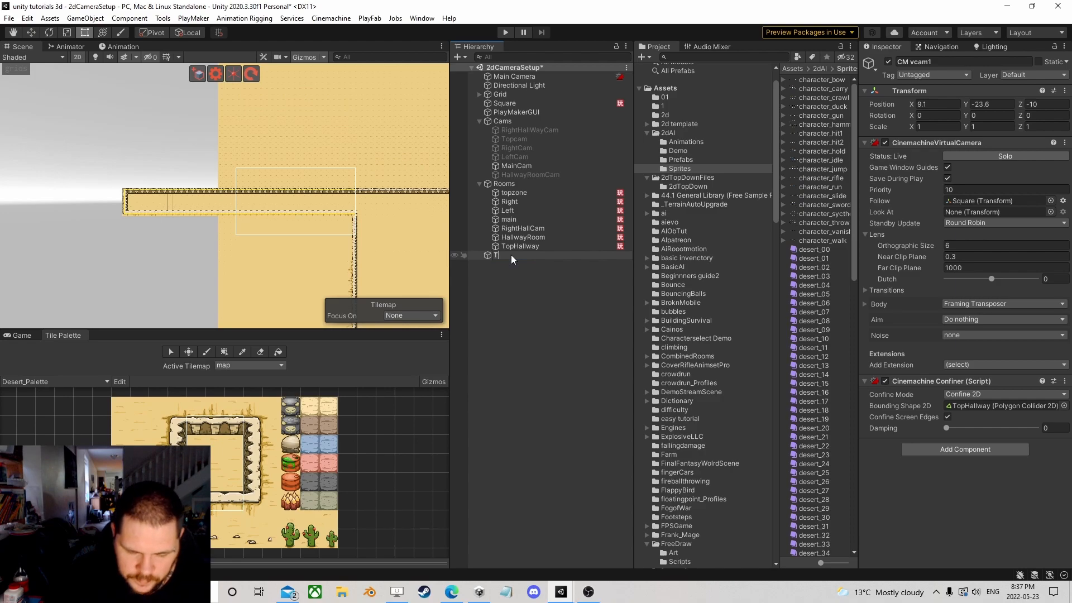
{"action": "type", "text": "TopHallwayCam"}
{"action": "key", "text": "Return"}
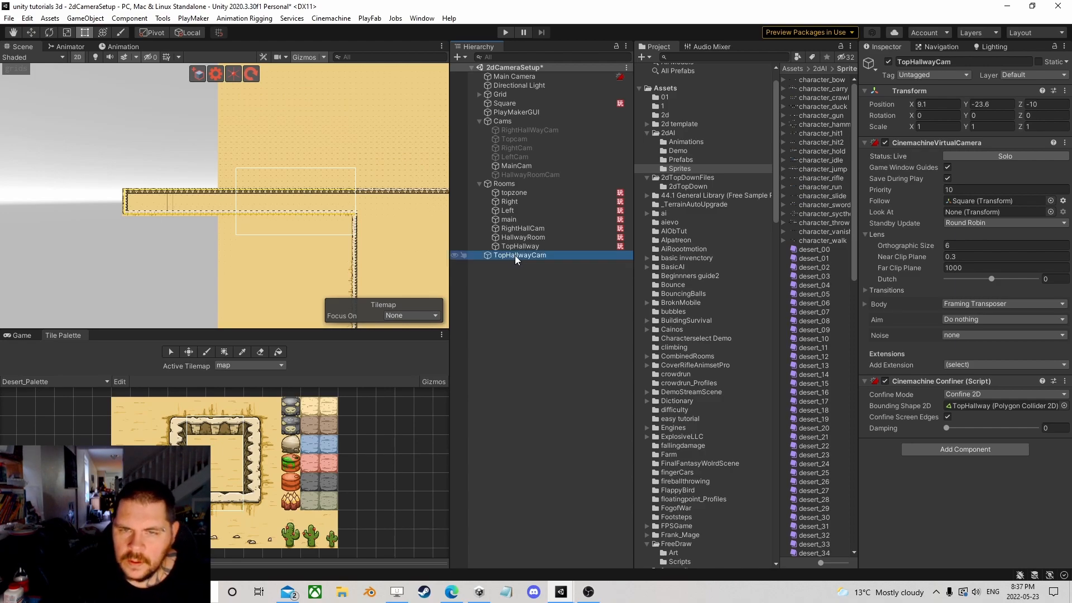
- Place TopHallwayCam inside the Cams group and deactivate it, leaving the Cams and Rooms groups collapsed
{"action": "left_click_drag", "start_coordinate": [504, 252], "coordinate": [504, 122]}
{"action": "left_click", "coordinate": [888, 62]}
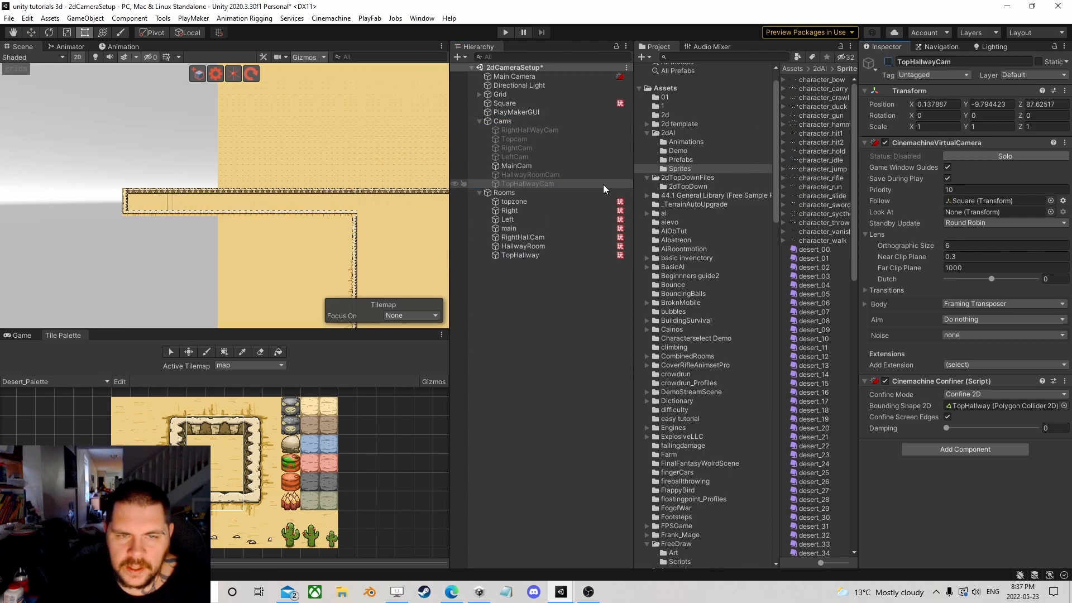
{"action": "left_click", "coordinate": [479, 121]}
{"action": "left_click", "coordinate": [479, 130]}
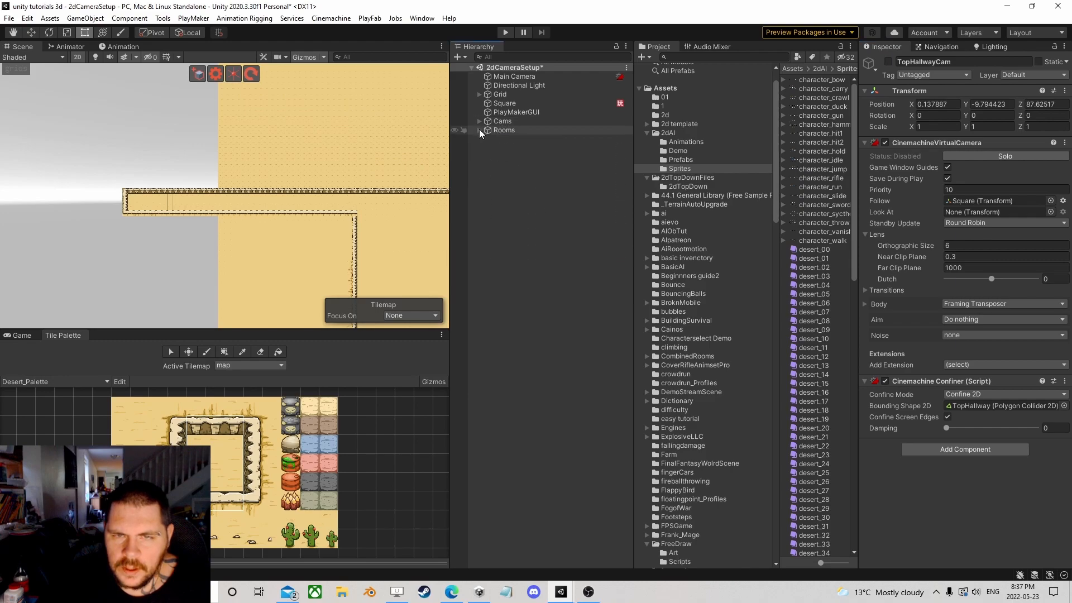
- Open the Square's PlayMaker FSM in the editor and select State 1
{"action": "left_click", "coordinate": [500, 104]}
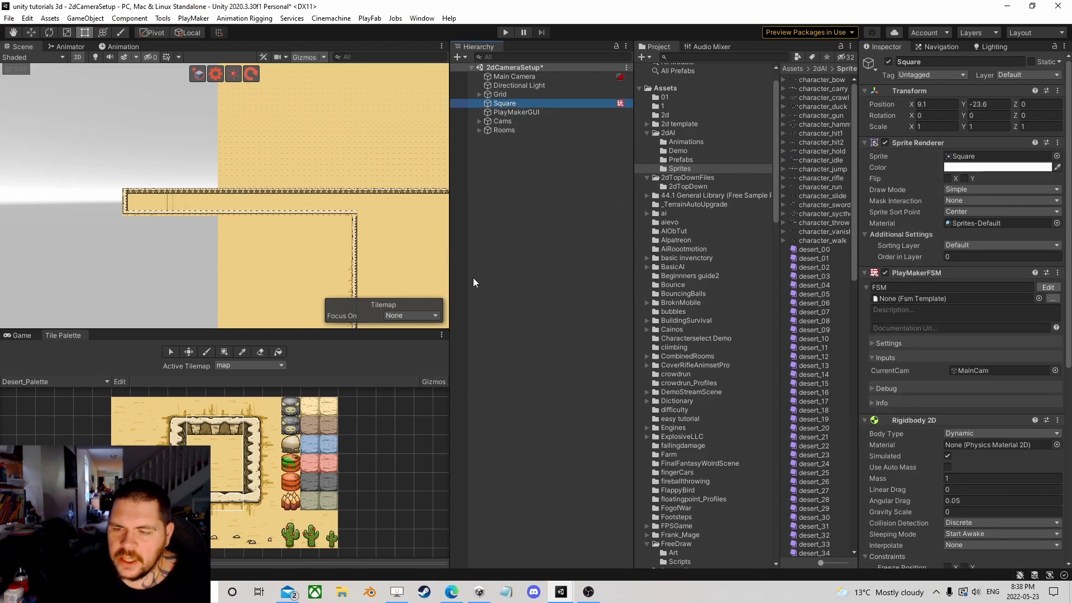
{"action": "scroll", "coordinate": [371, 262], "scroll_direction": "down", "scroll_amount": 1}
{"action": "scroll", "coordinate": [370, 262], "scroll_direction": "down", "scroll_amount": 4}
{"action": "middle_click_drag", "start_coordinate": [363, 258], "coordinate": [211, 150]}
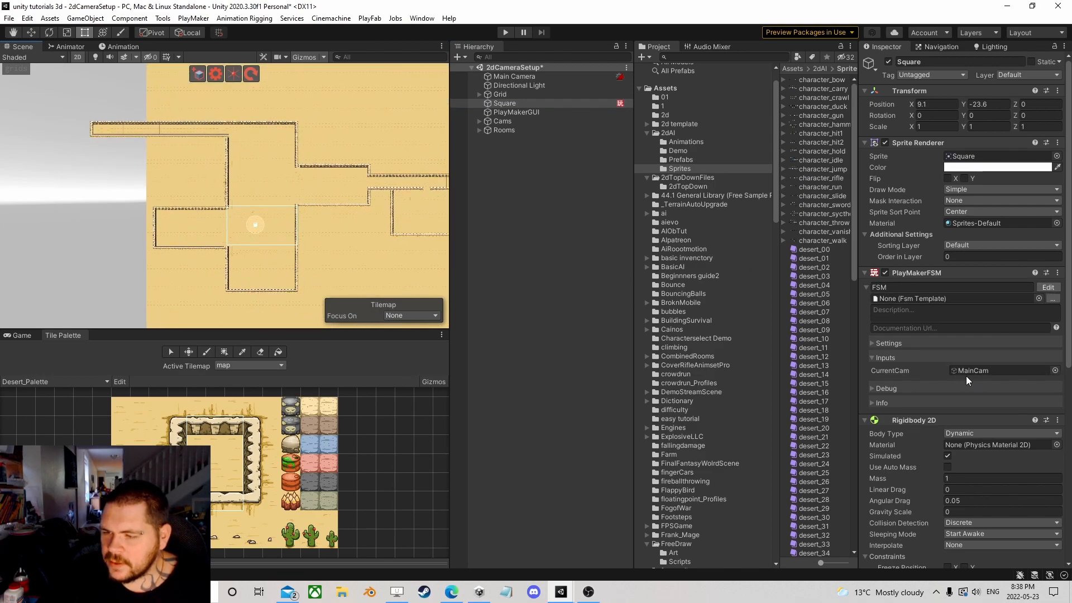
{"action": "scroll", "coordinate": [260, 239], "scroll_direction": "up", "scroll_amount": 2}
{"action": "left_click", "coordinate": [1046, 287]}
{"action": "left_click", "coordinate": [186, 336]}
{"action": "left_click_drag", "start_coordinate": [185, 336], "coordinate": [183, 325]}
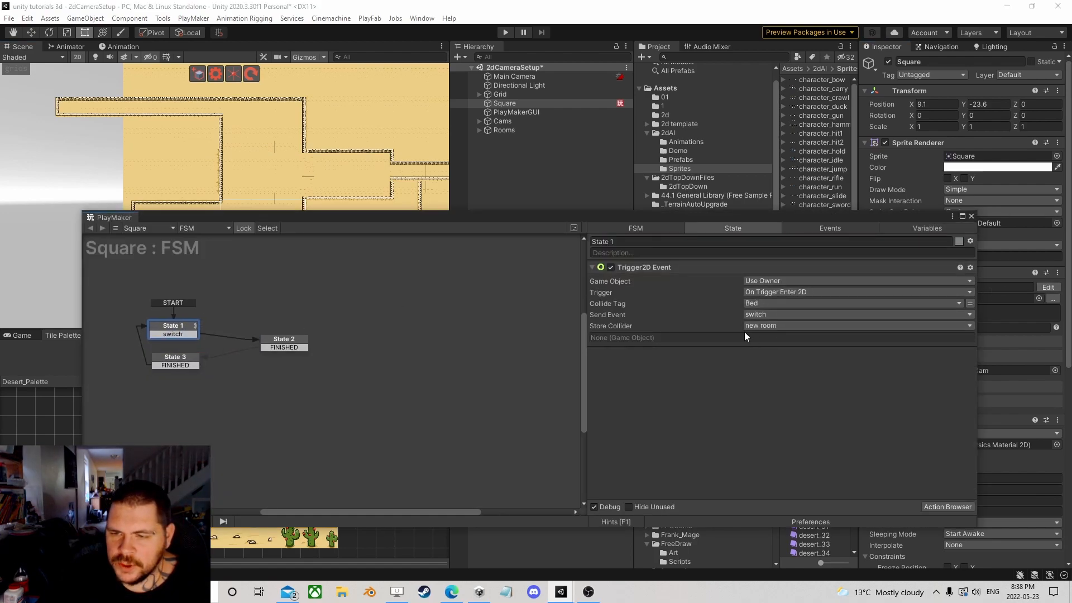
- Examine State 1's Trigger2D Event settings, including the Collide Tag options, the switch event and the Store Collider variable
{"action": "left_click", "coordinate": [814, 304]}
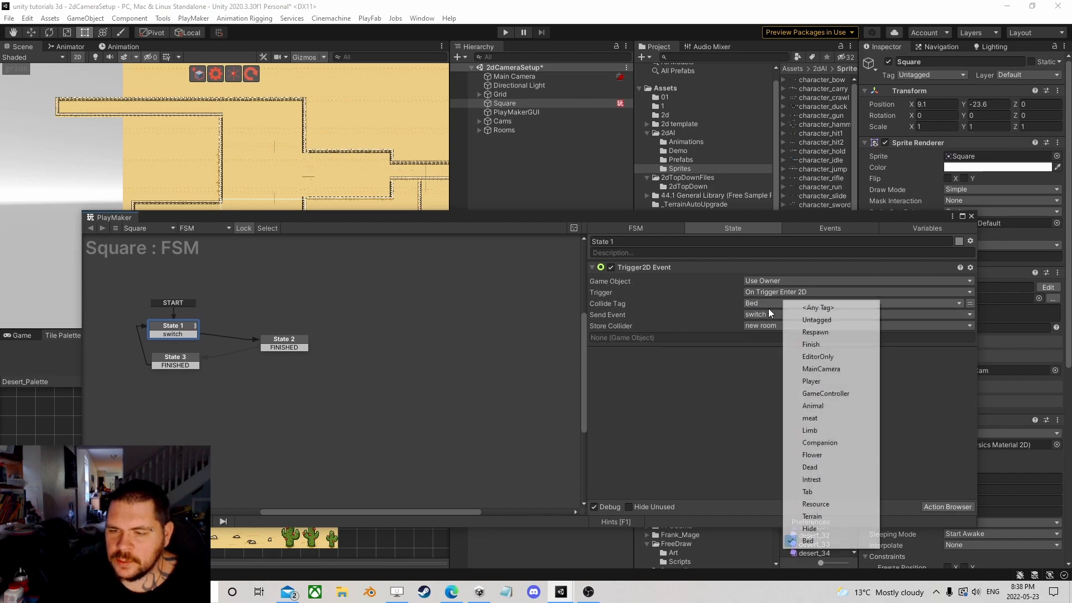
{"action": "left_click", "coordinate": [711, 400]}
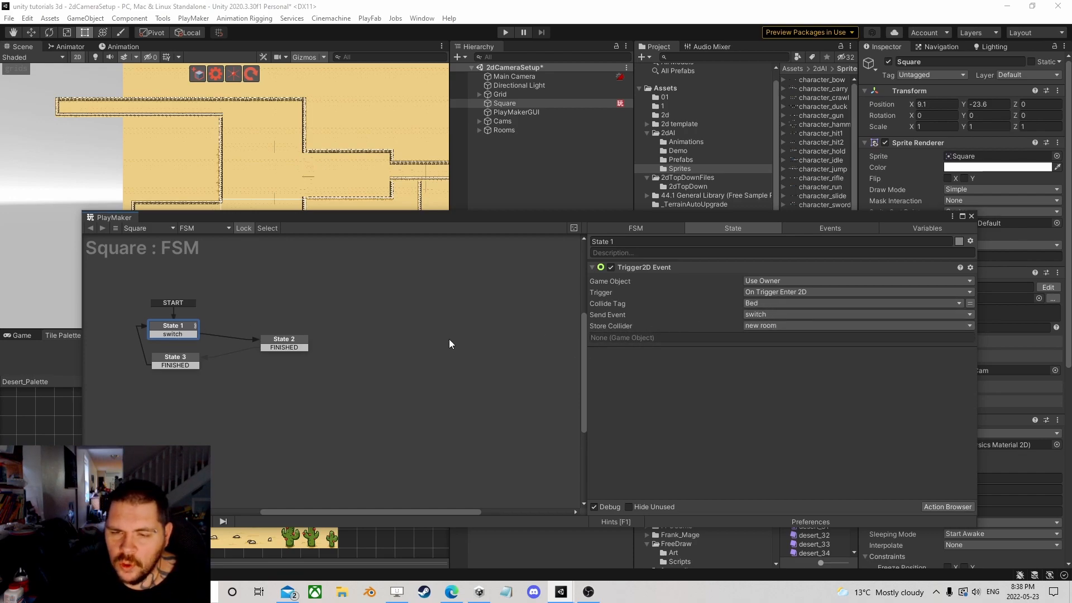
{"action": "left_click_drag", "start_coordinate": [174, 329], "coordinate": [183, 331]}
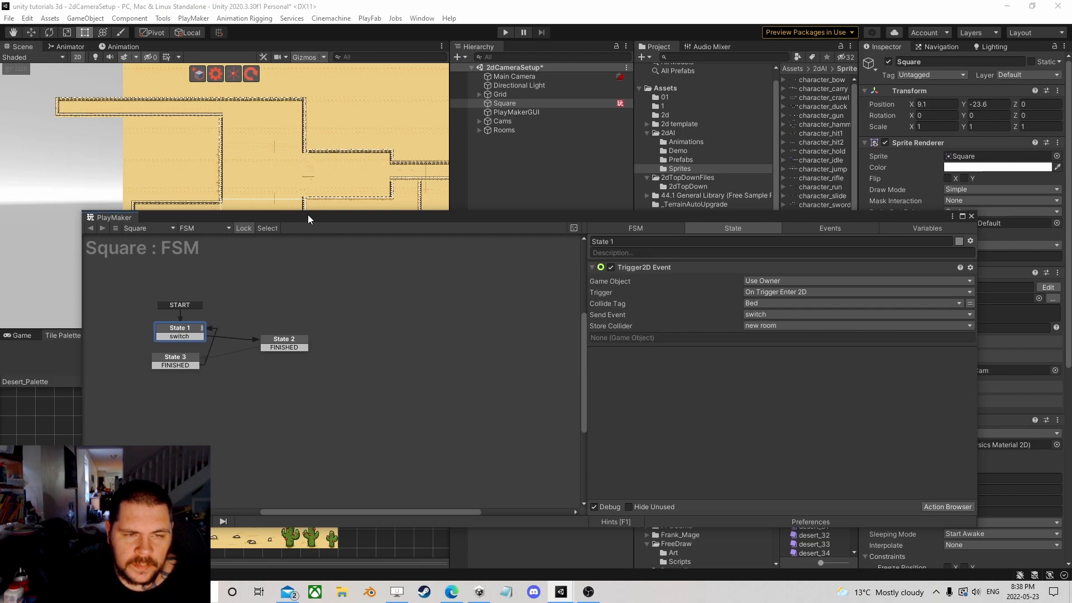
{"action": "left_click_drag", "start_coordinate": [308, 217], "coordinate": [304, 305]}
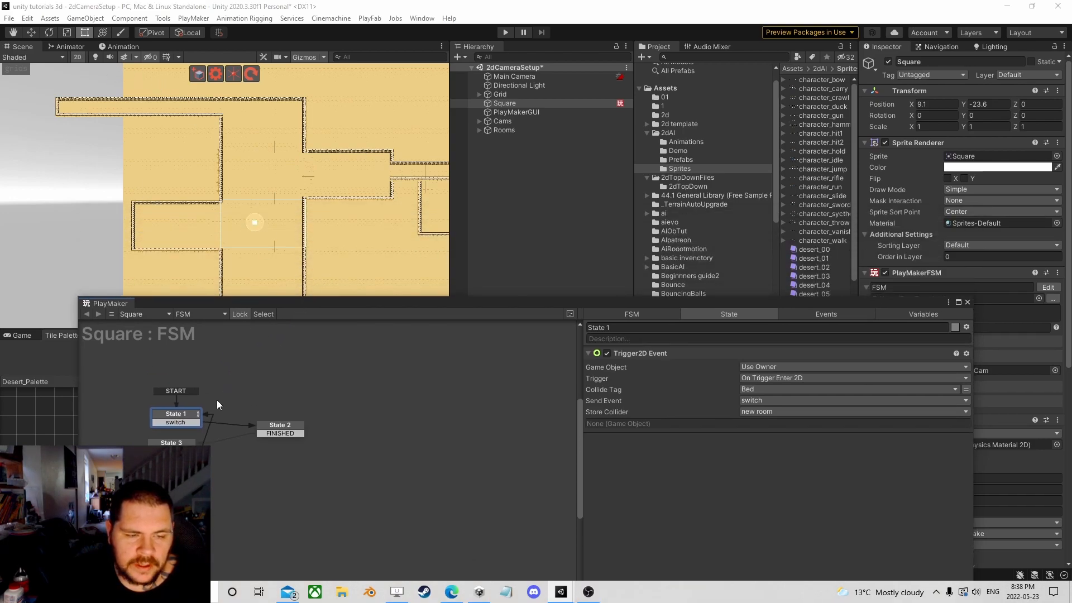
{"action": "left_click", "coordinate": [185, 422]}
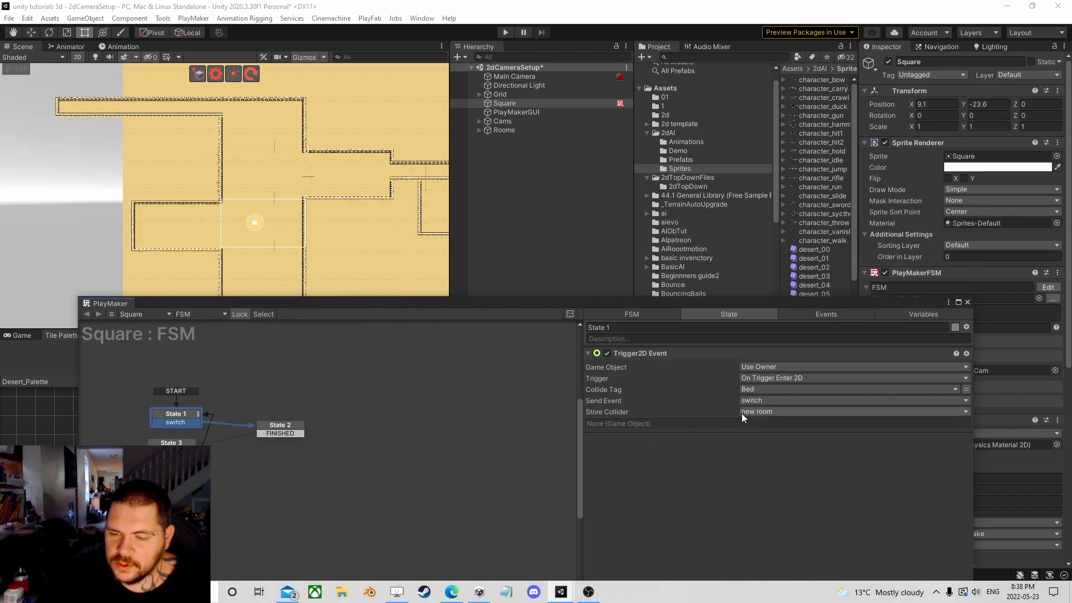
- Examine State 2's Get Fsm Game Object and two Activate Game Object actions against topzone's cam variable, collapsing each action
{"action": "left_click", "coordinate": [281, 425]}
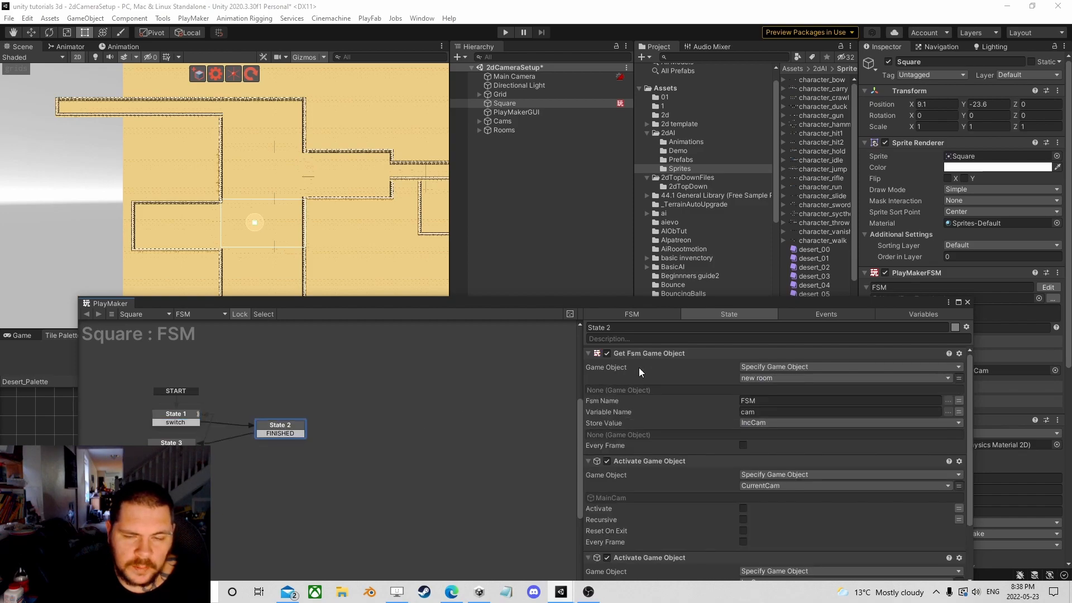
{"action": "left_click_drag", "start_coordinate": [677, 306], "coordinate": [574, 241]}
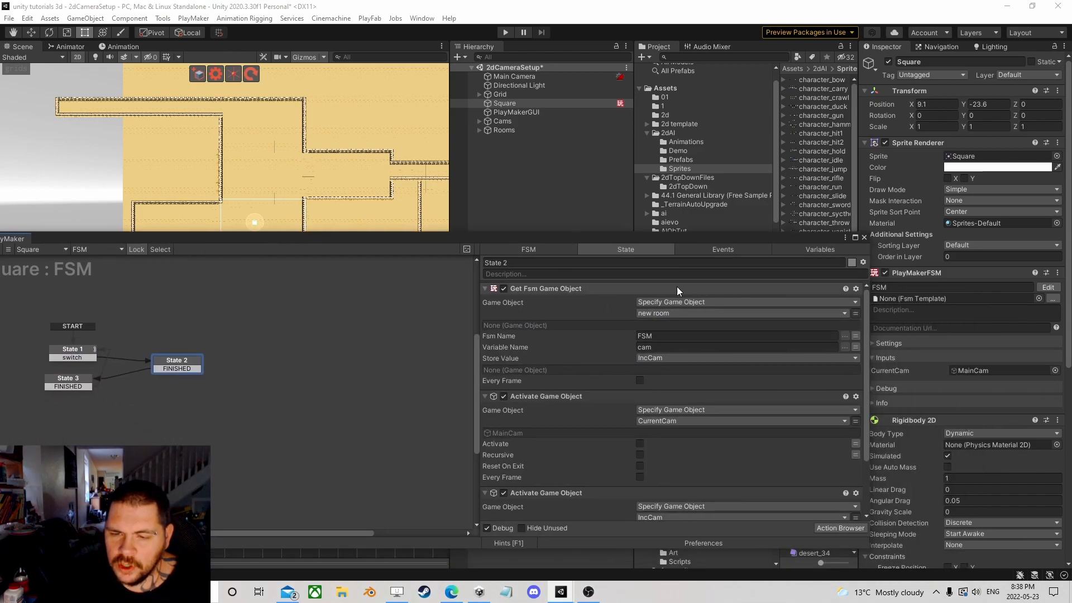
{"action": "left_click", "coordinate": [479, 130]}
{"action": "left_click", "coordinate": [511, 140]}
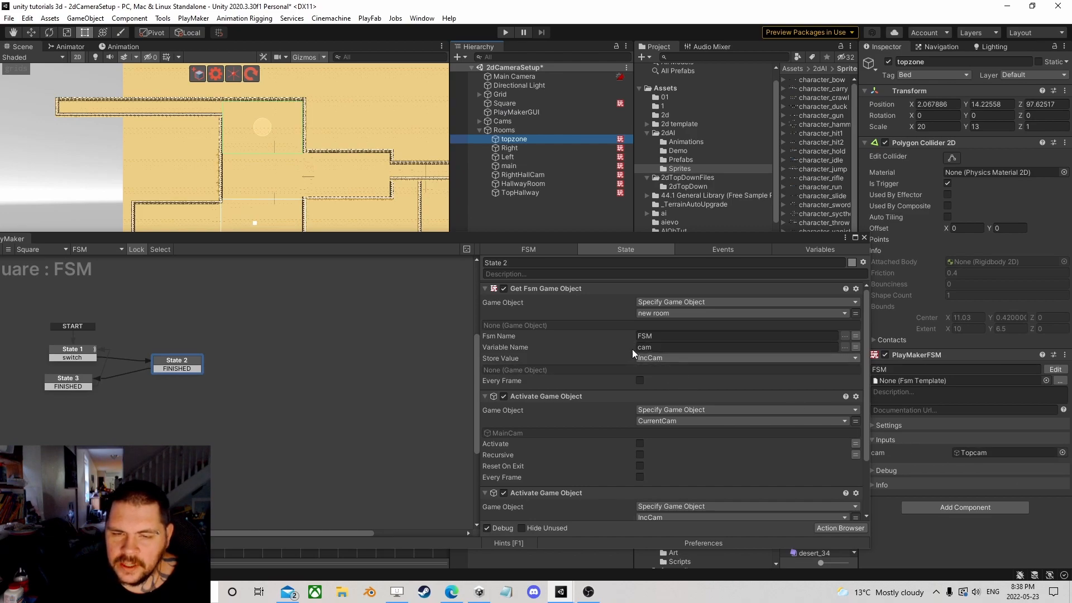
{"action": "left_click", "coordinate": [485, 288]}
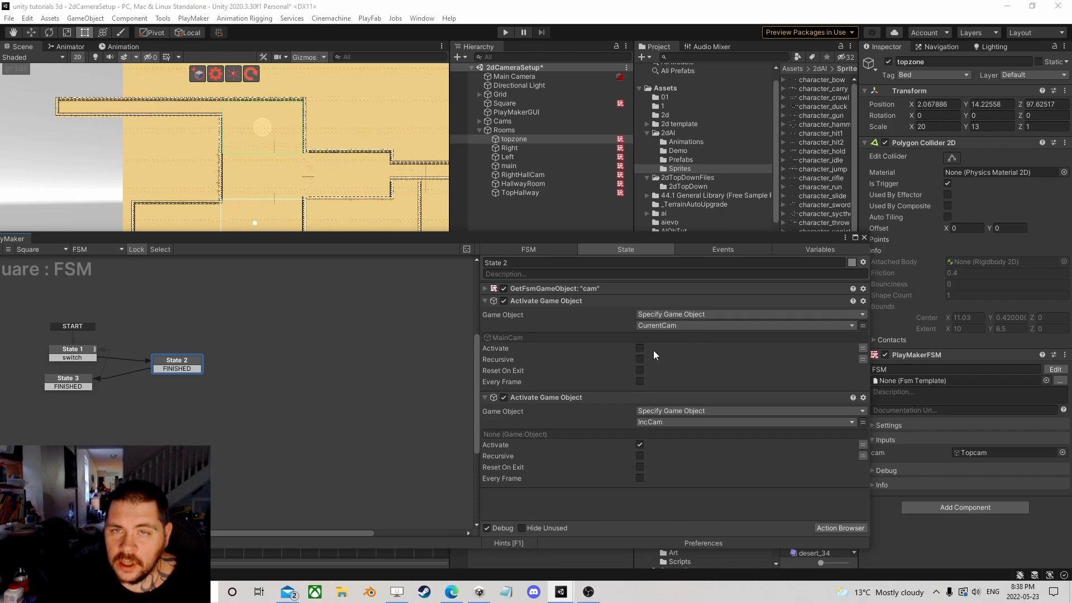
{"action": "left_click", "coordinate": [486, 302]}
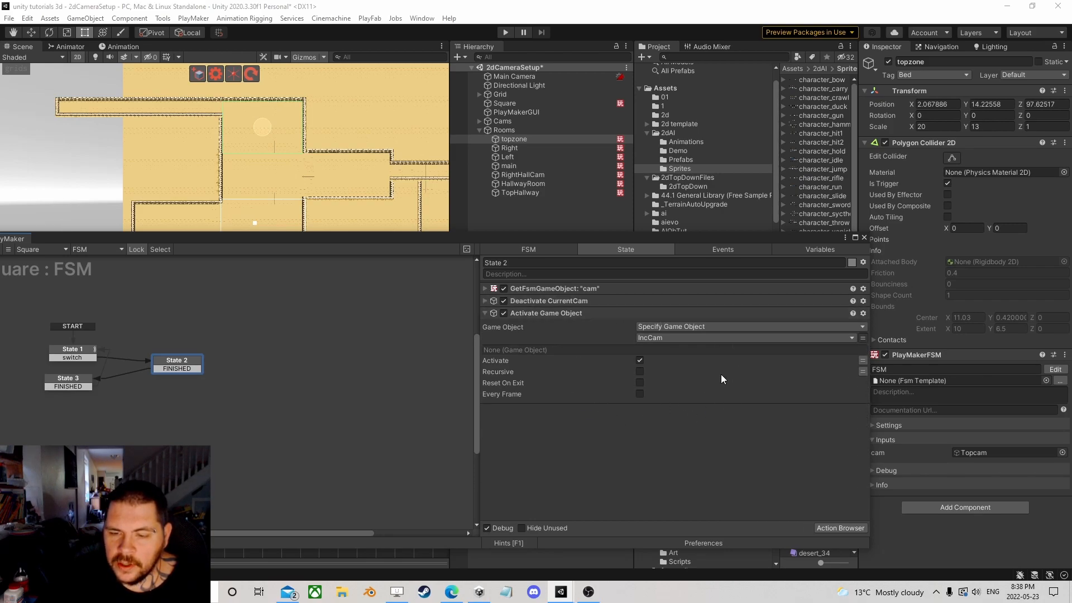
{"action": "left_click", "coordinate": [483, 313]}
- Review State 3's Set Game Object action and State 1's trigger action, and close the FSM editor
{"action": "left_click", "coordinate": [67, 382]}
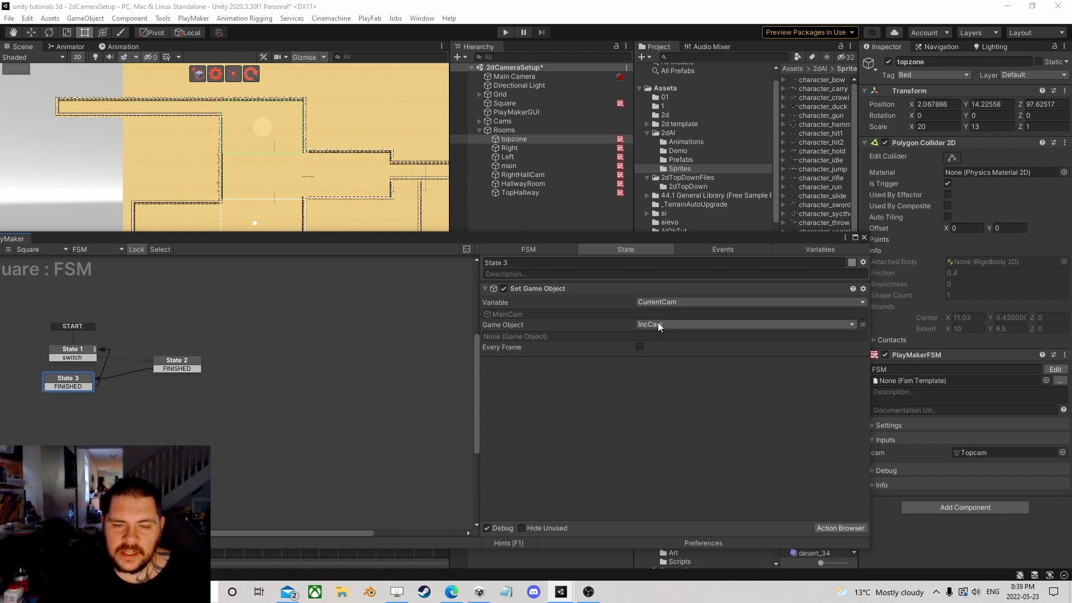
{"action": "left_click", "coordinate": [78, 352]}
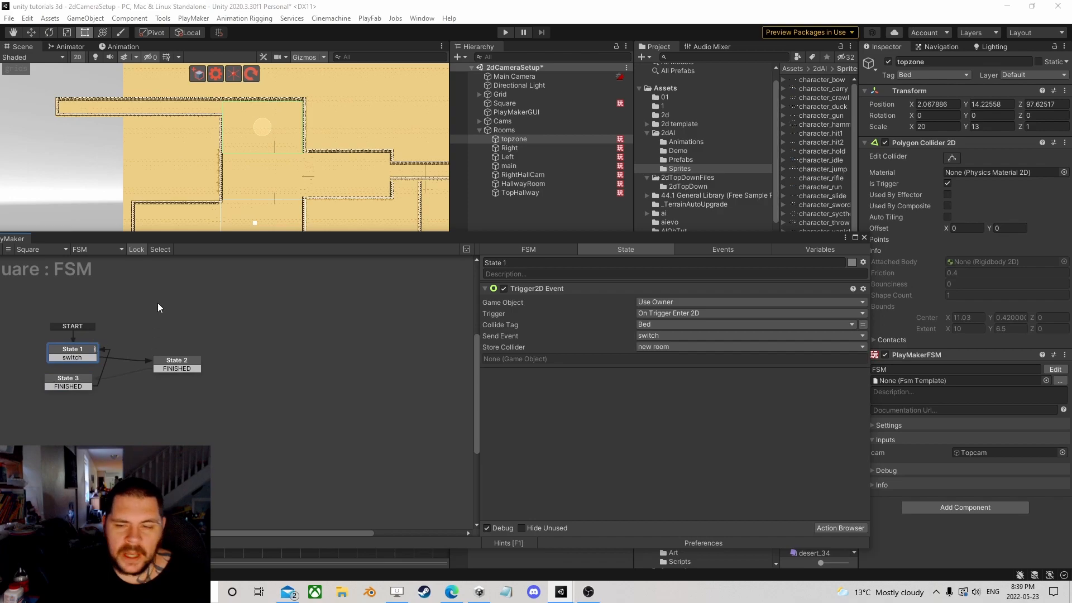
{"action": "left_click", "coordinate": [864, 237]}
- Run the scene and move the Square into the left room, back out and up into the top room to test the camera switching
{"action": "left_click", "coordinate": [505, 32]}
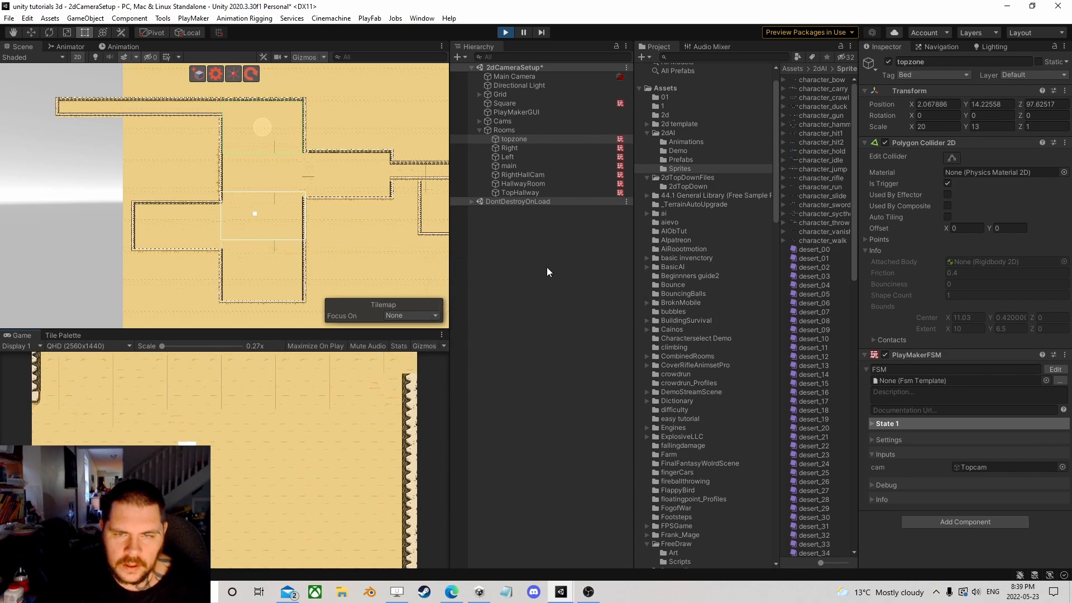
{"action": "left_click", "coordinate": [479, 130]}
{"action": "left_click", "coordinate": [303, 429]}
{"action": "key", "text": "w"}
{"action": "key", "text": "a"}
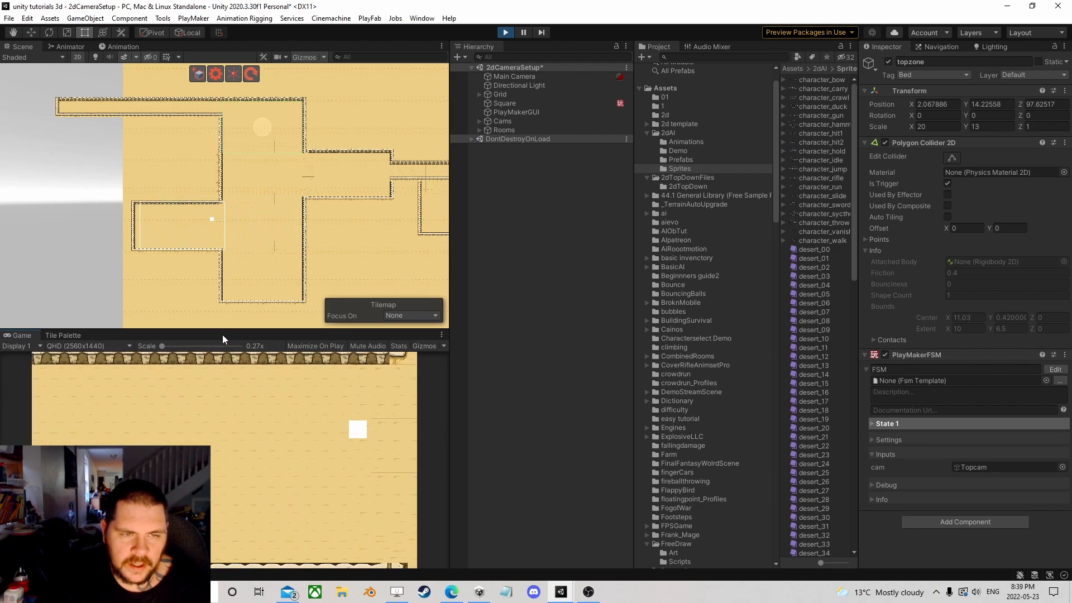
{"action": "key", "text": "d"}
{"action": "key", "text": "w"}
{"action": "key", "text": "w"}
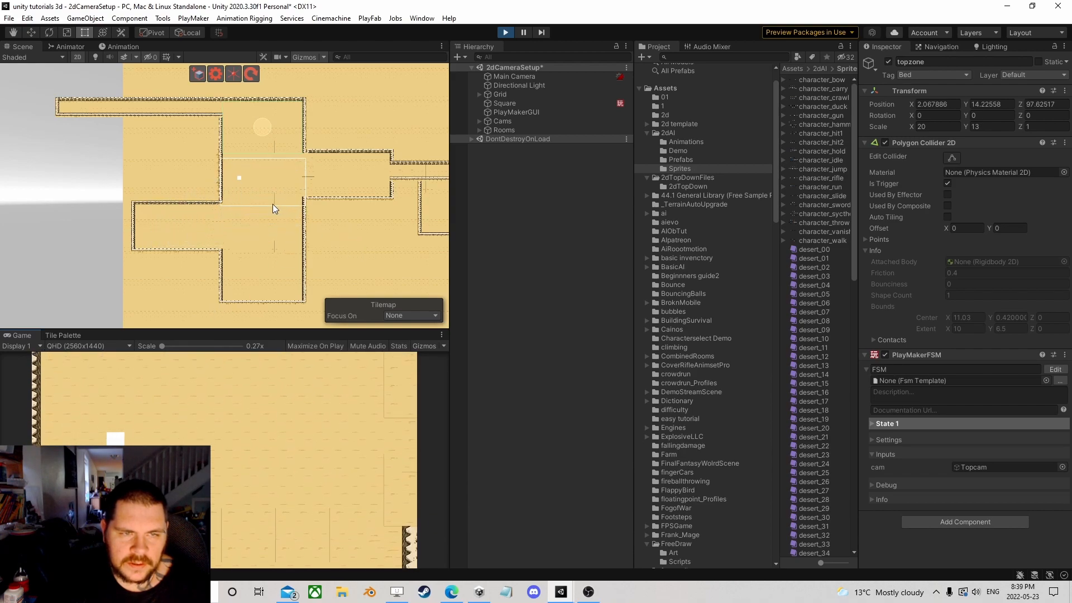
{"action": "key", "text": "w"}
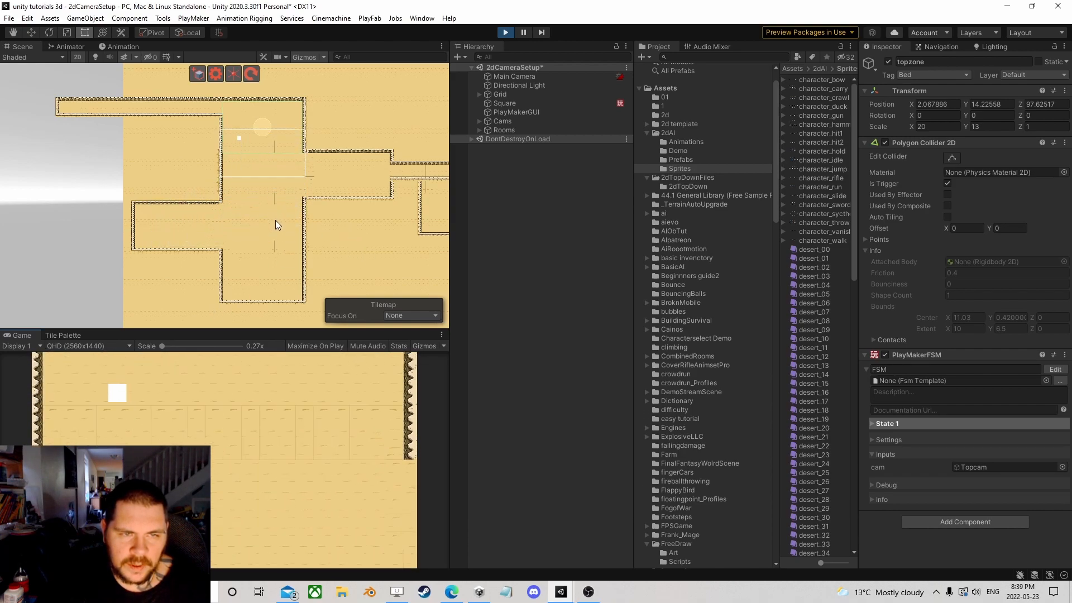
- Move the Square into the TopHallway corridor and back into the top room to test that corridor's camera
{"action": "key", "text": "a"}
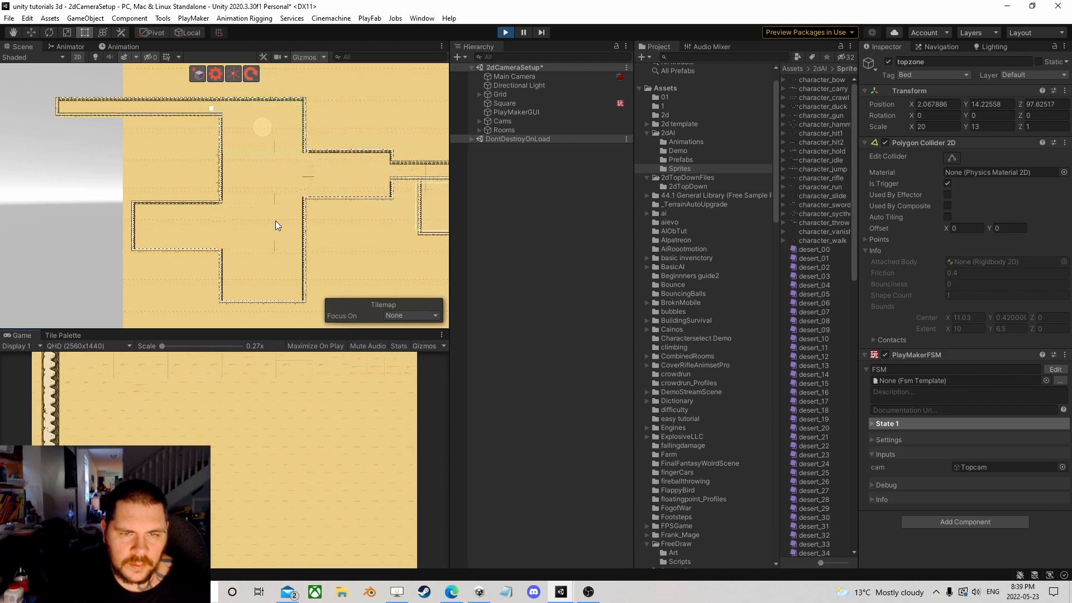
{"action": "key", "text": "a"}
{"action": "key", "text": "d"}
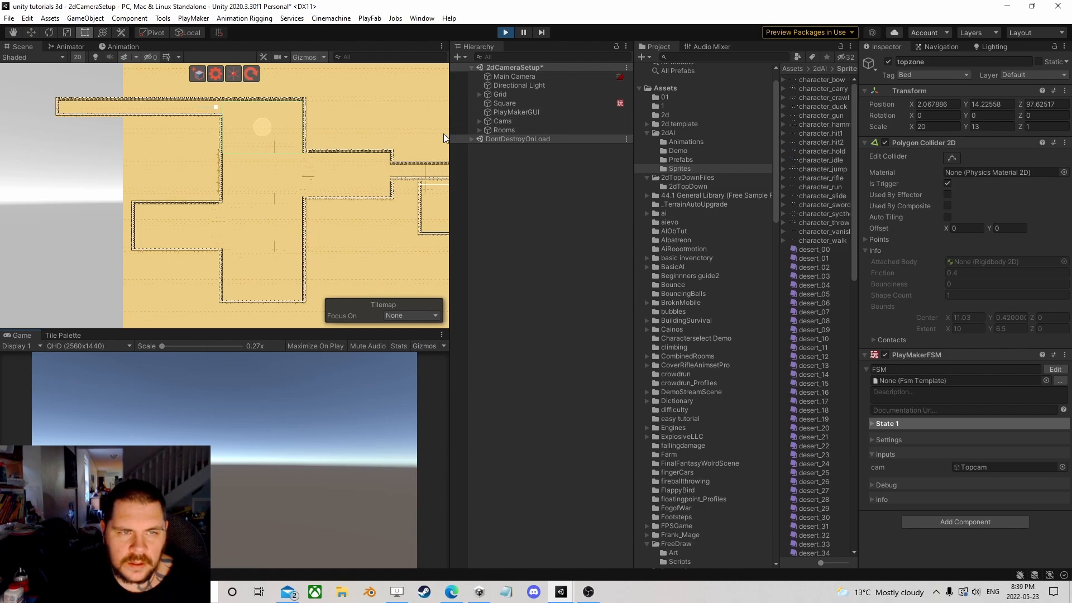
{"action": "key", "text": "d"}
{"action": "key", "text": "s"}
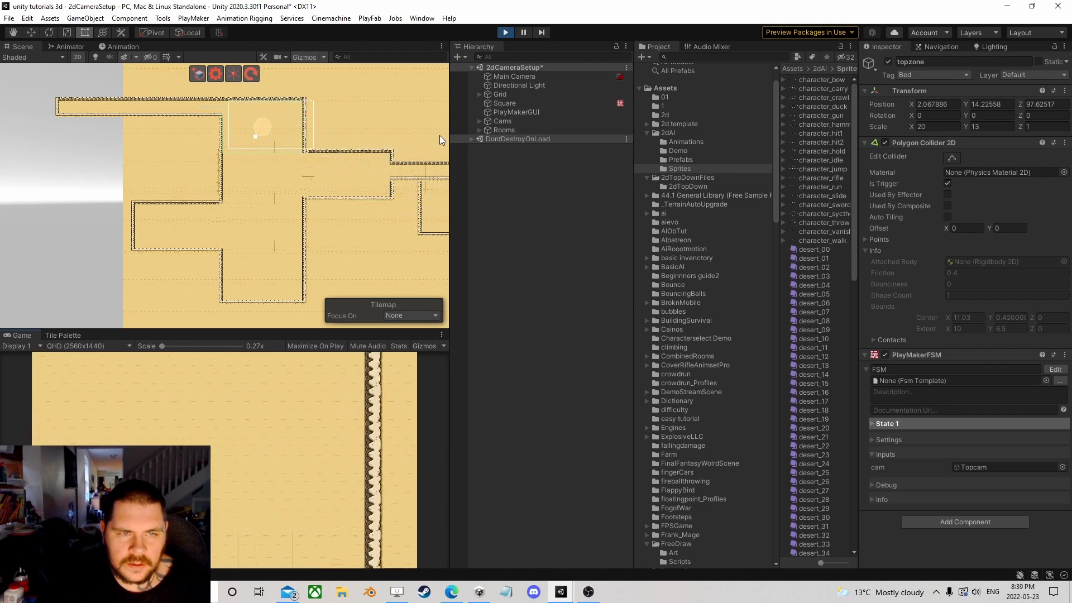
- Move the Square through the right room and right hallway, down into the room below the hallway, to test their cameras
{"action": "key", "text": "s"}
{"action": "key", "text": "d"}
{"action": "key", "text": "d"}
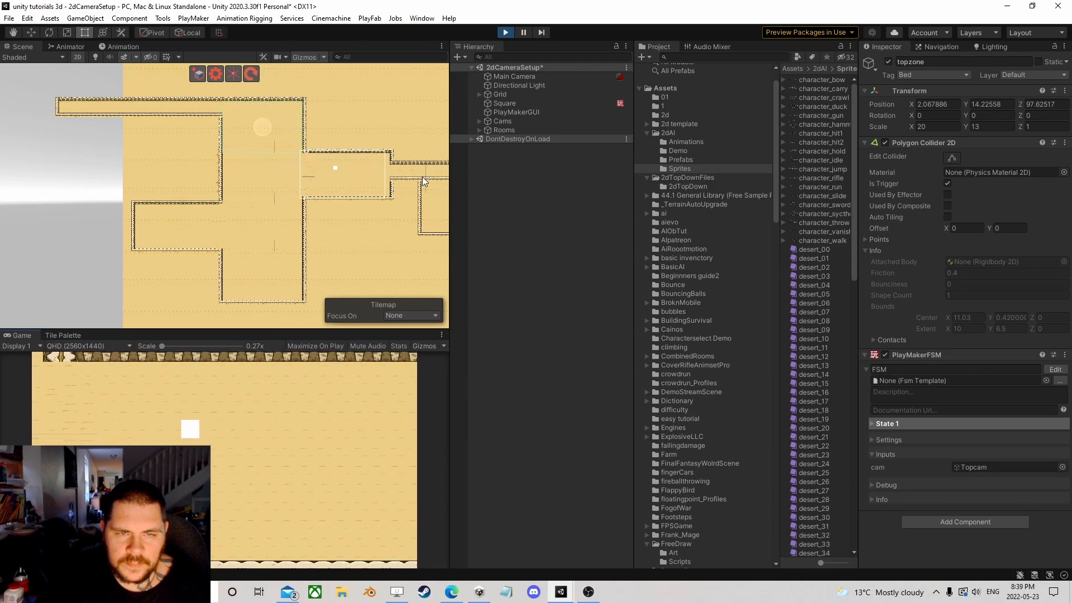
{"action": "key", "text": "d"}
{"action": "key", "text": "d"}
{"action": "key", "text": "d"}
{"action": "key", "text": "d"}
{"action": "key", "text": "a"}
{"action": "key", "text": "s"}
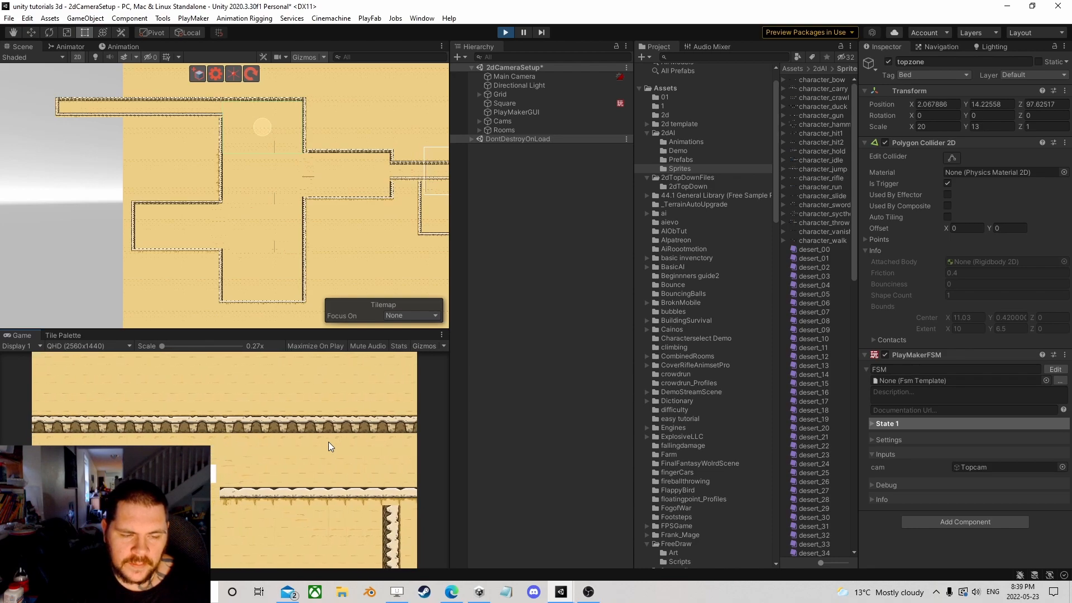
{"action": "key", "text": "s"}
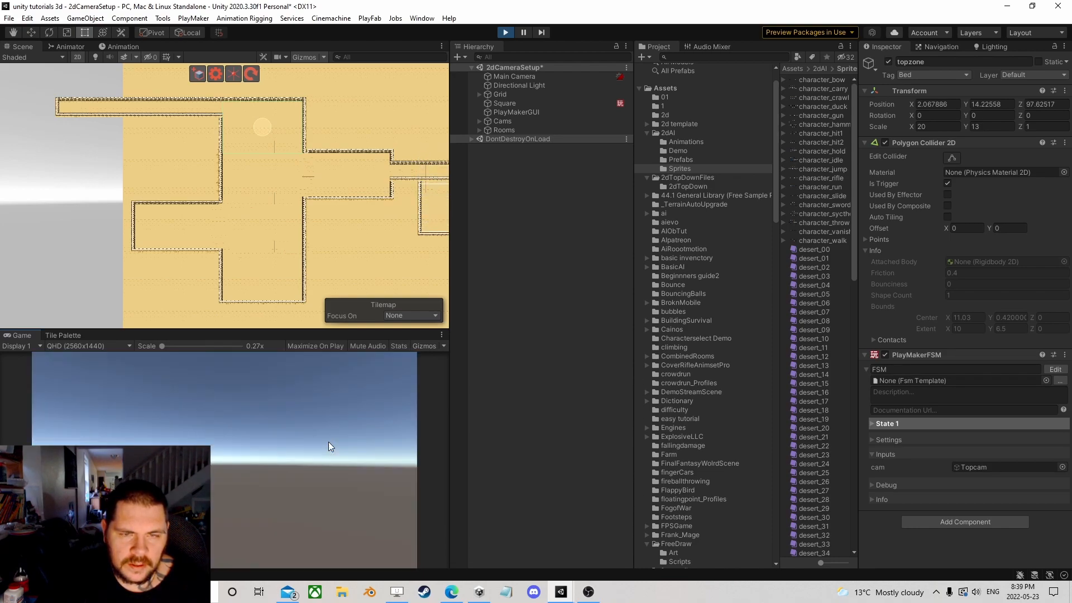
- Expand the Cams group and compare HallwayRoomCam's position and Cinemachine settings with MainCam's
{"action": "left_click", "coordinate": [478, 121]}
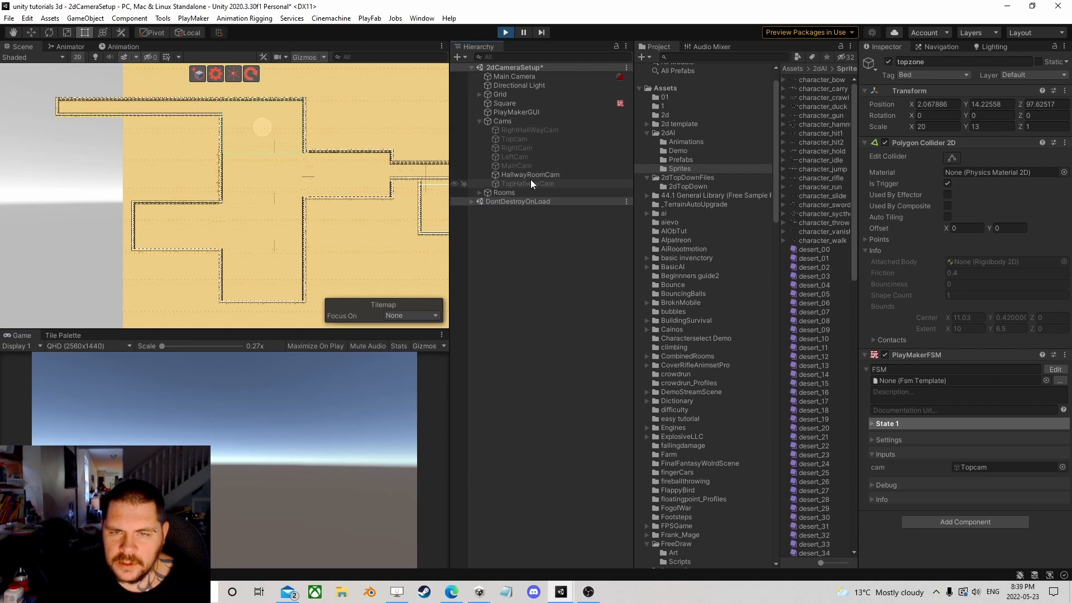
{"action": "left_click", "coordinate": [512, 176]}
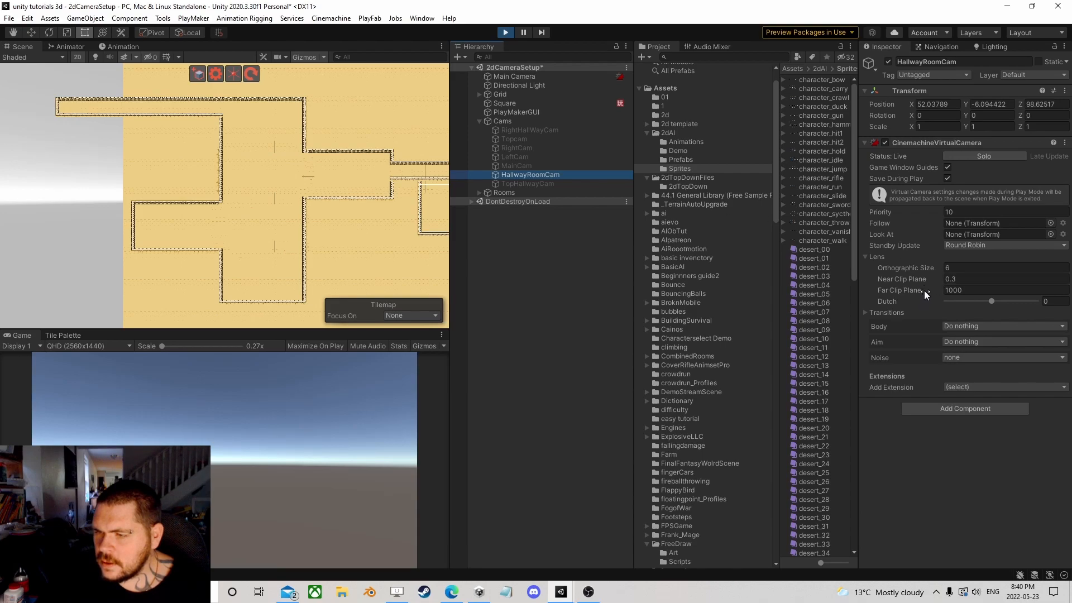
{"action": "left_click", "coordinate": [514, 166]}
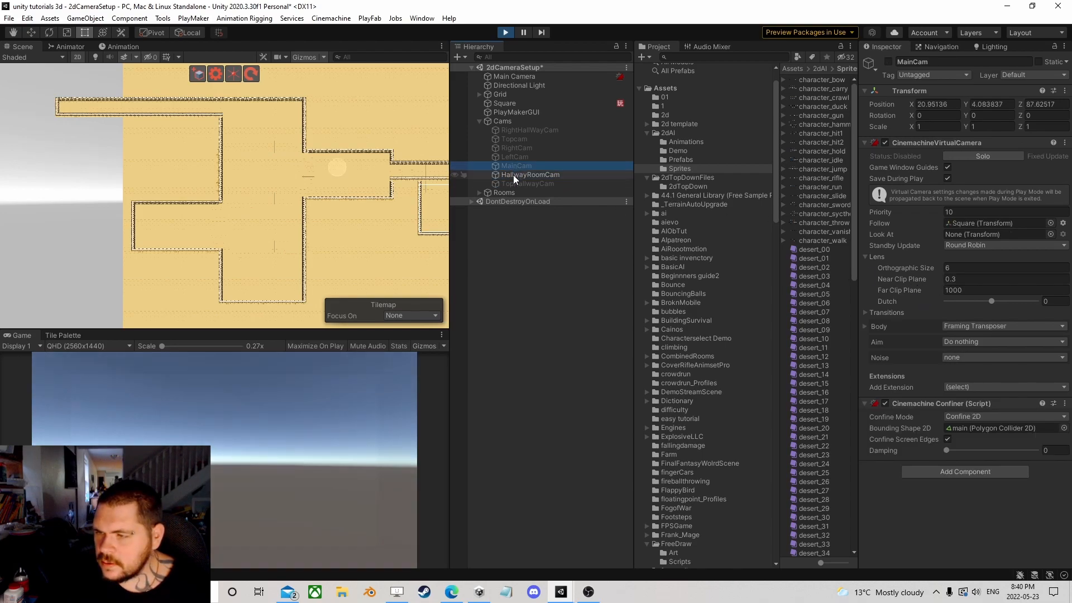
{"action": "left_click", "coordinate": [514, 175]}
{"action": "left_click", "coordinate": [511, 165]}
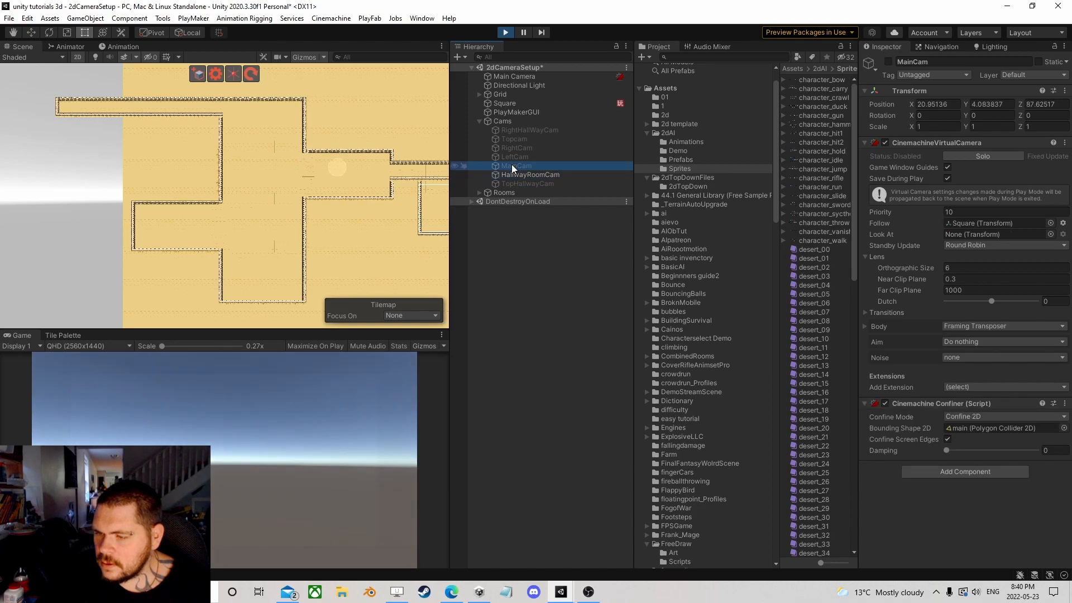
{"action": "left_click", "coordinate": [510, 174]}
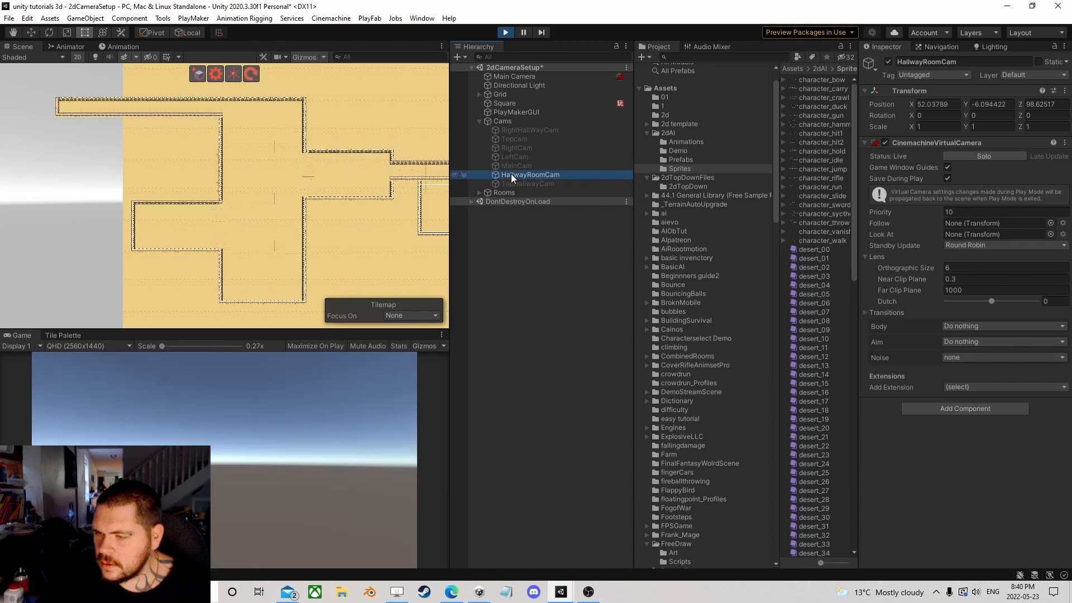
{"action": "left_click", "coordinate": [507, 165]}
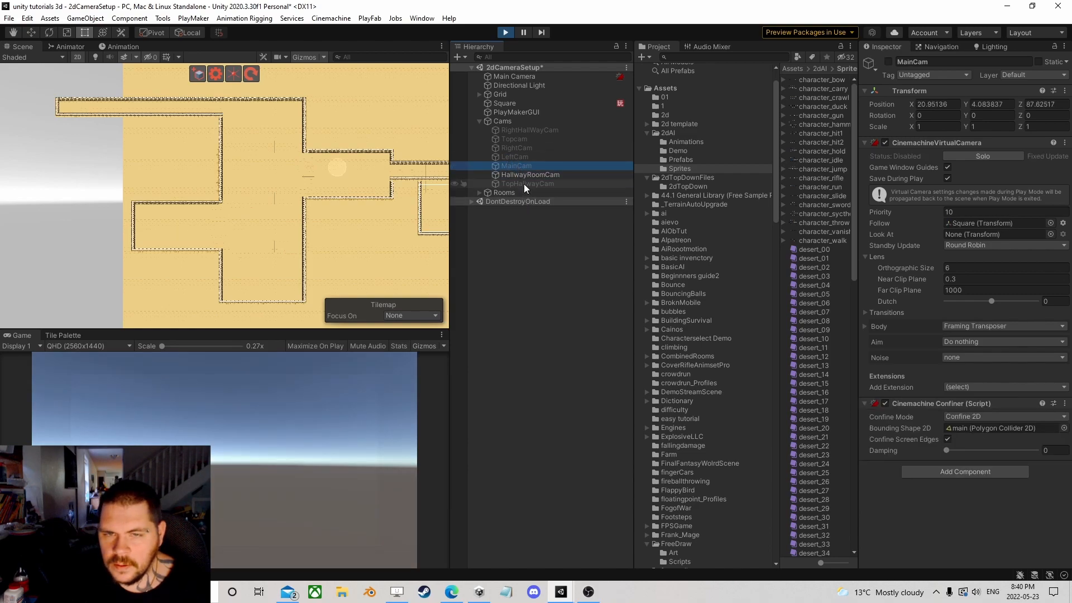
- Frame HallwayRoomCam in the scene and set its Z position to 0
{"action": "double_click", "coordinate": [523, 177]}
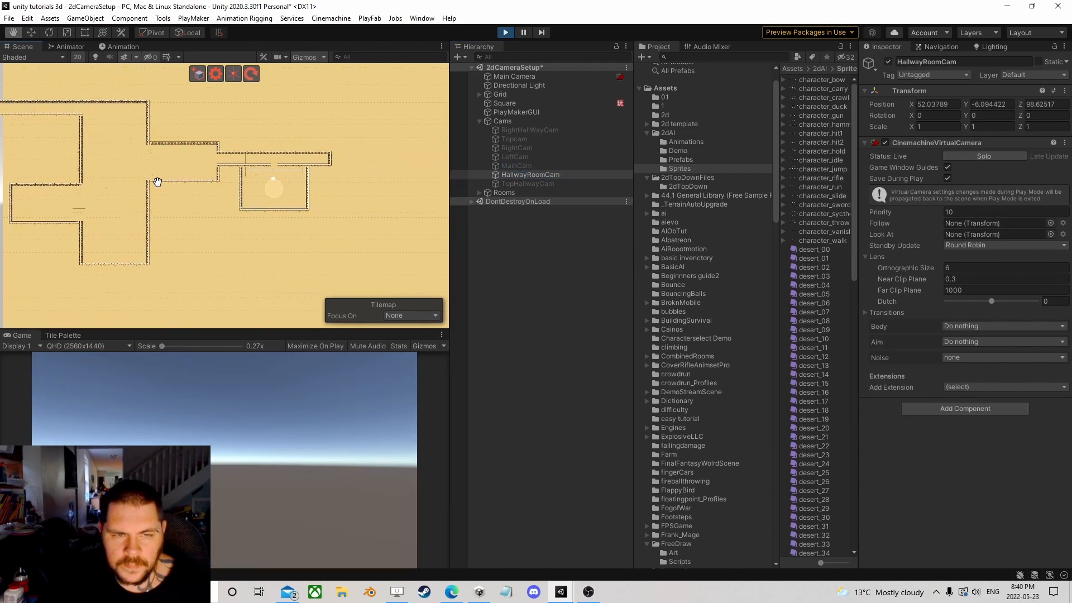
{"action": "double_click", "coordinate": [526, 173]}
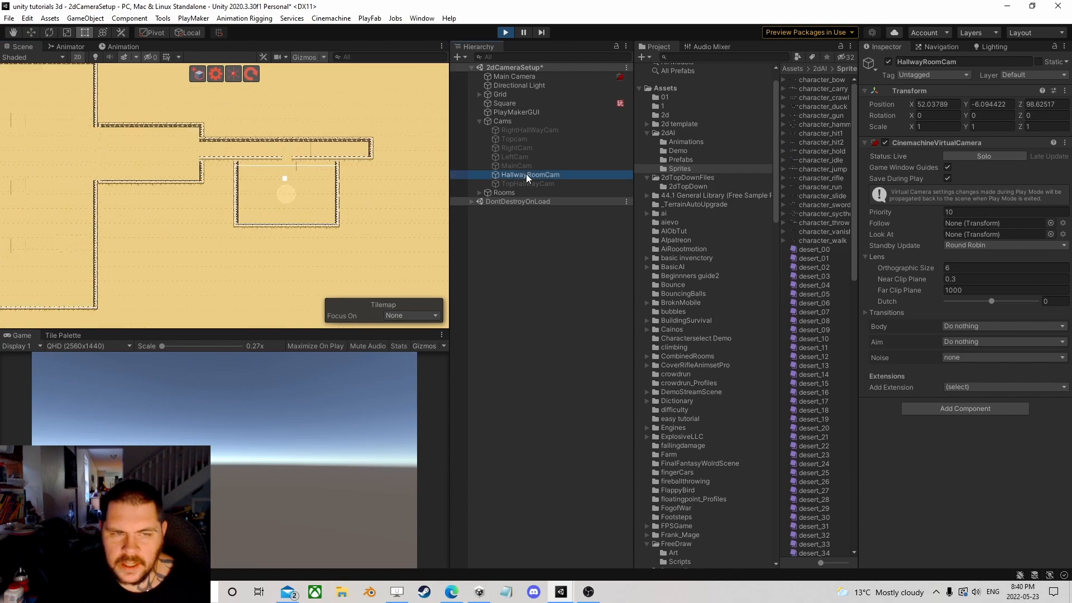
{"action": "scroll", "coordinate": [290, 165], "scroll_direction": "down", "scroll_amount": 10}
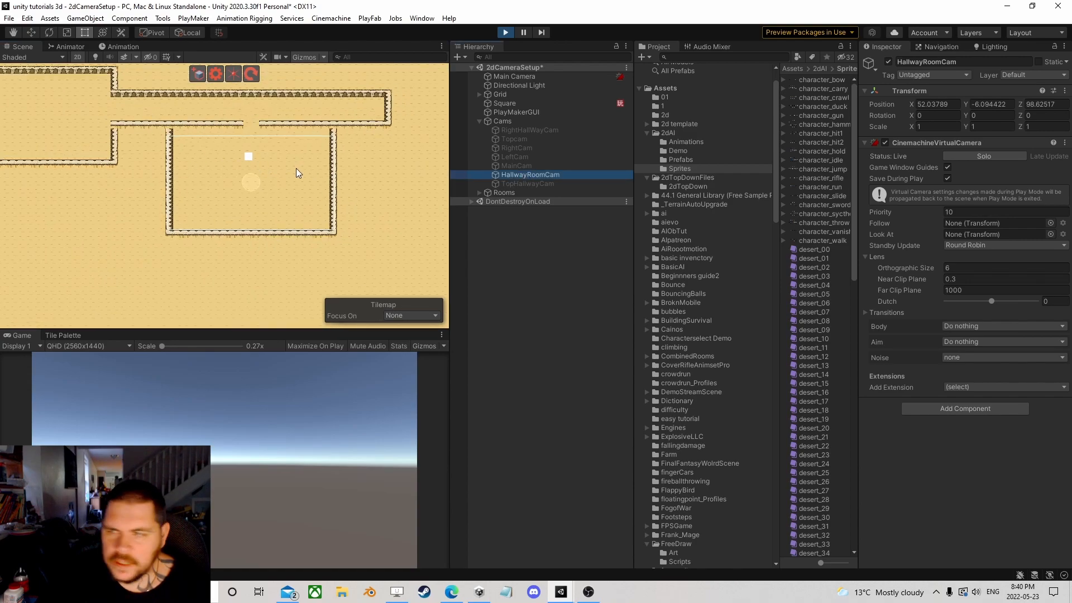
{"action": "scroll", "coordinate": [295, 168], "scroll_direction": "up", "scroll_amount": 1}
{"action": "type", "text": "0"}
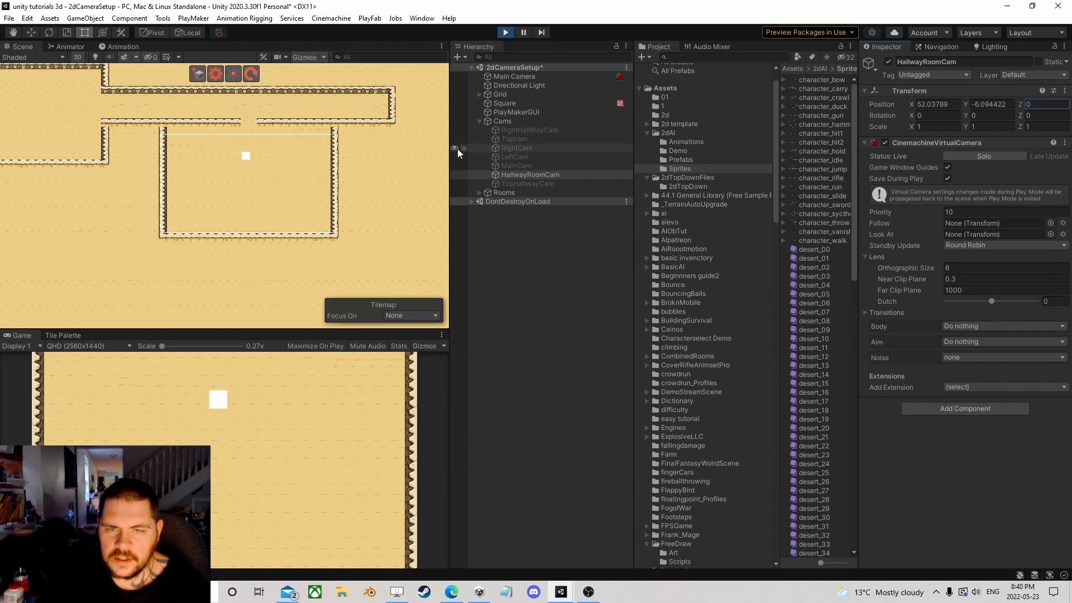
- Exit play mode, set HallwayRoomCam's Z position to 0, and check TopHallwayCam's settings
{"action": "left_click", "coordinate": [506, 33]}
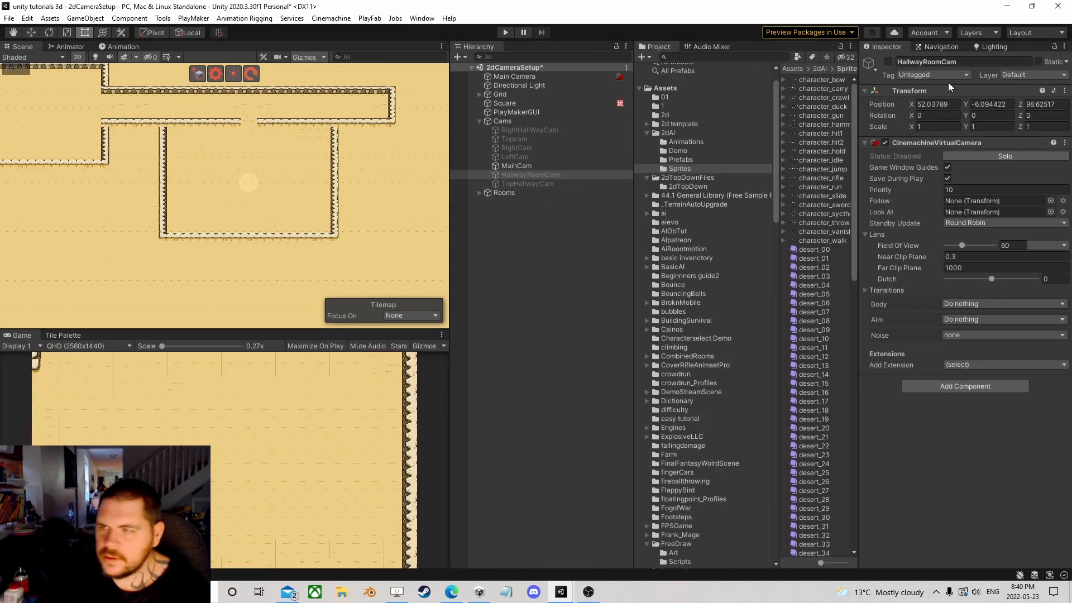
{"action": "type", "text": "0"}
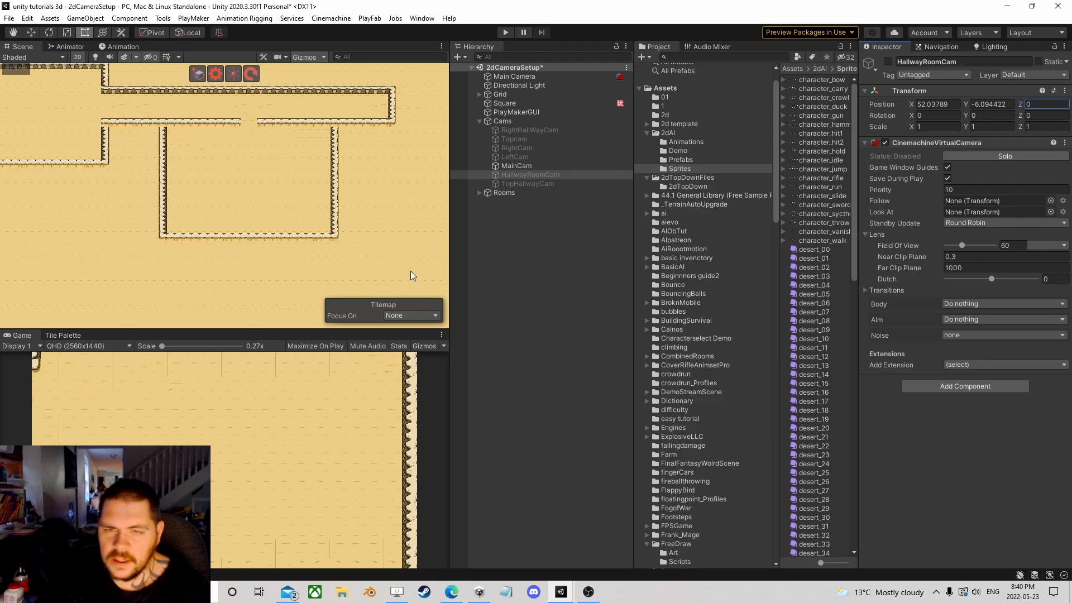
{"action": "left_click", "coordinate": [514, 184]}
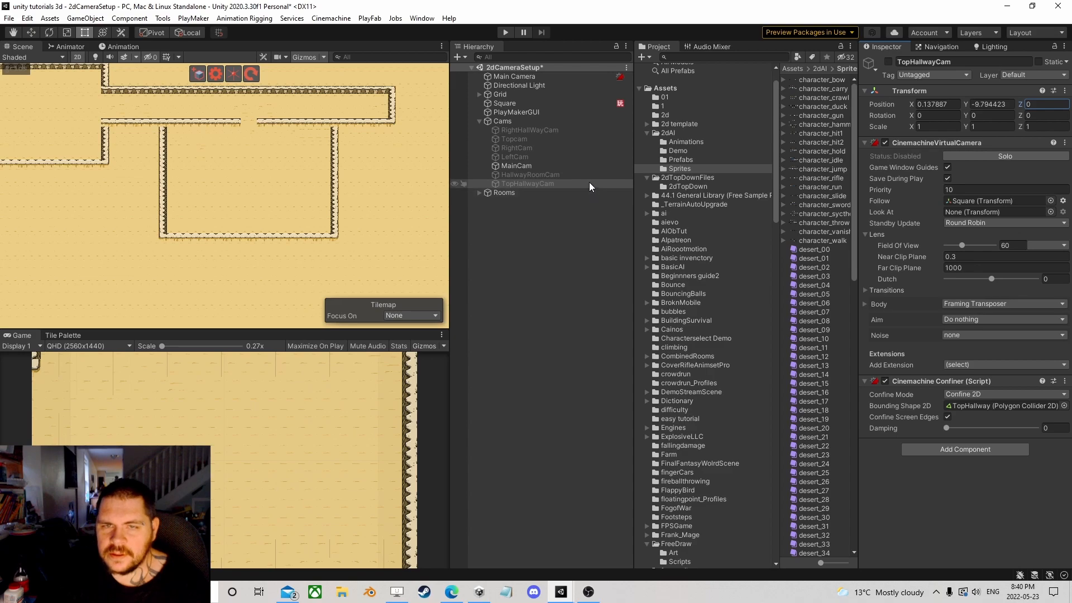
- Set the multiplier of the Horizontal and Vertical Get Axis actions in the Square's movement FSM to 10
{"action": "left_click", "coordinate": [501, 94]}
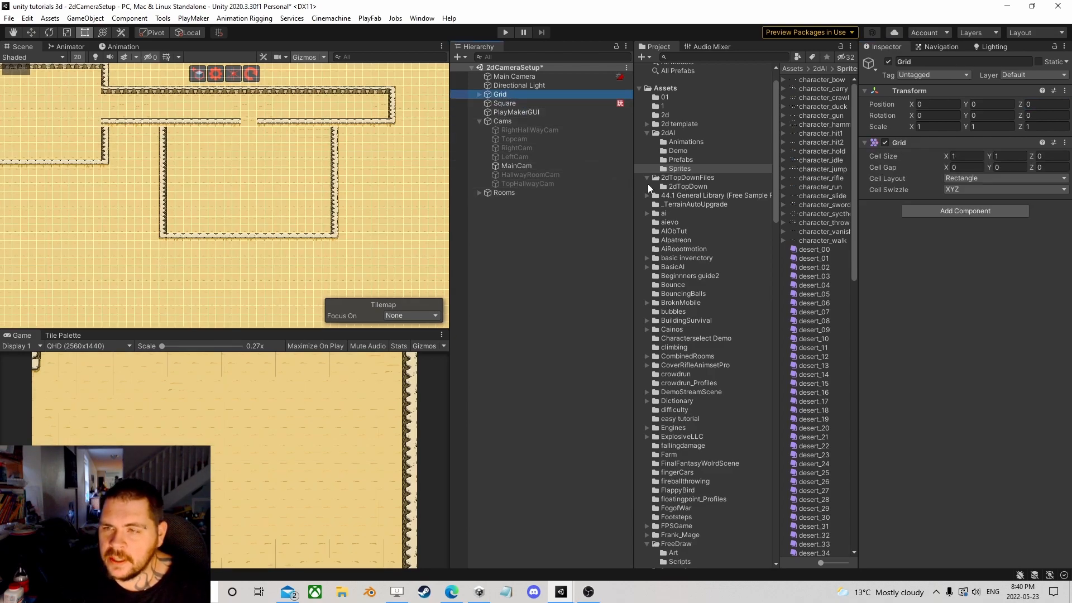
{"action": "left_click_drag", "start_coordinate": [634, 181], "coordinate": [599, 182]}
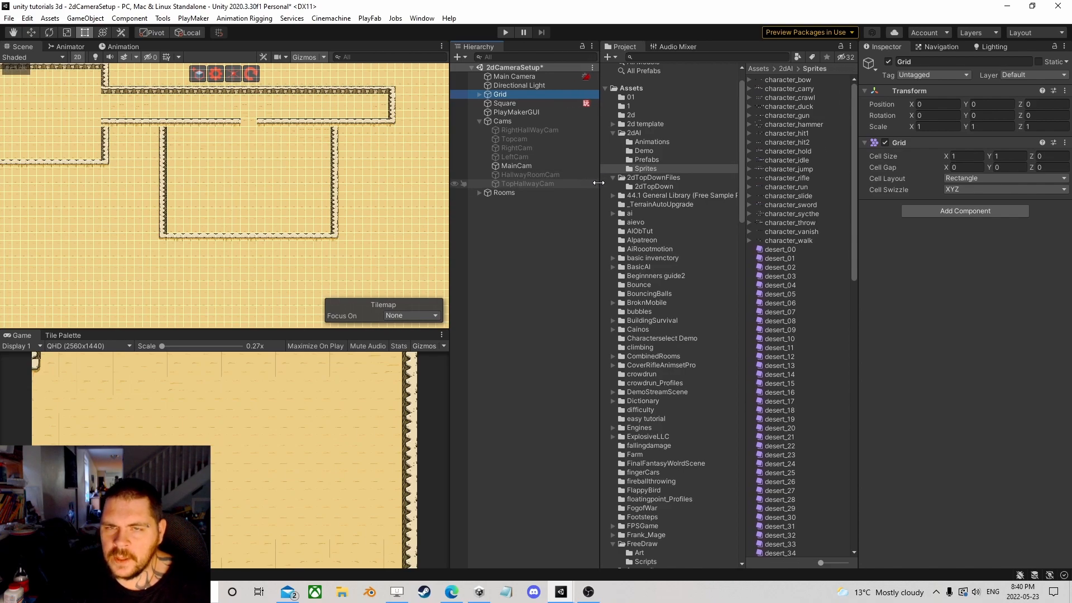
{"action": "left_click", "coordinate": [513, 103]}
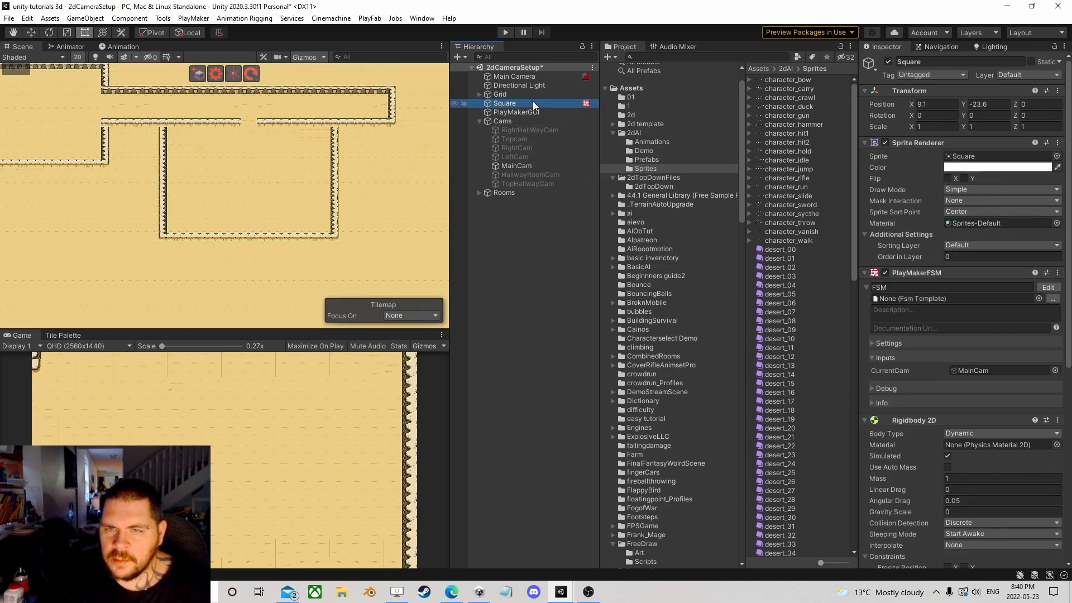
{"action": "left_click", "coordinate": [1047, 287]}
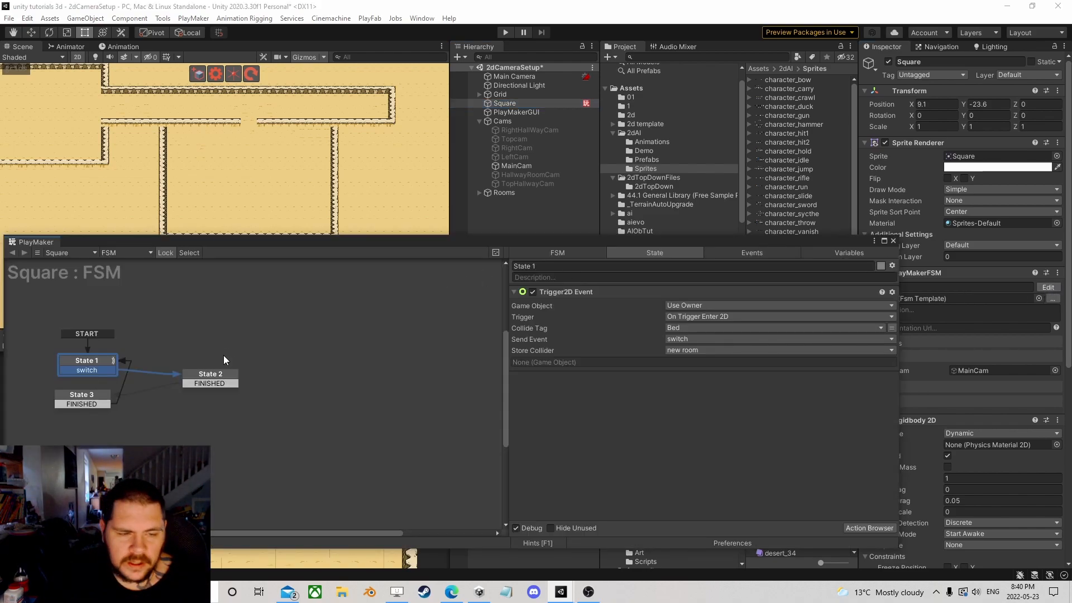
{"action": "left_click", "coordinate": [892, 240]}
{"action": "scroll", "coordinate": [895, 162], "scroll_direction": "down", "scroll_amount": 5}
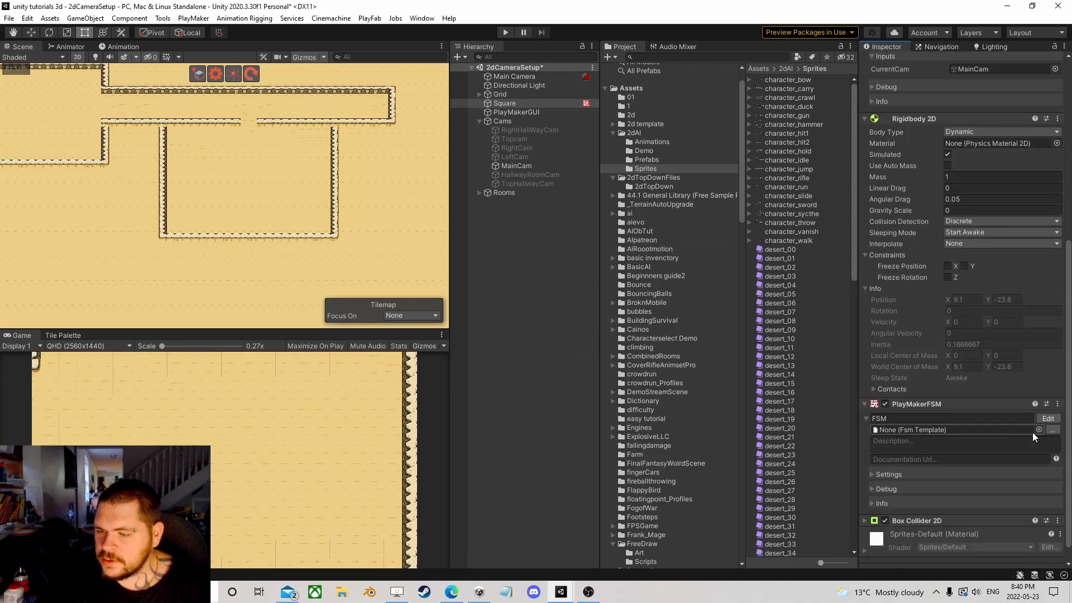
{"action": "left_click", "coordinate": [1047, 418]}
{"action": "left_click", "coordinate": [686, 317]}
{"action": "type", "text": "10"}
{"action": "left_click", "coordinate": [678, 401]}
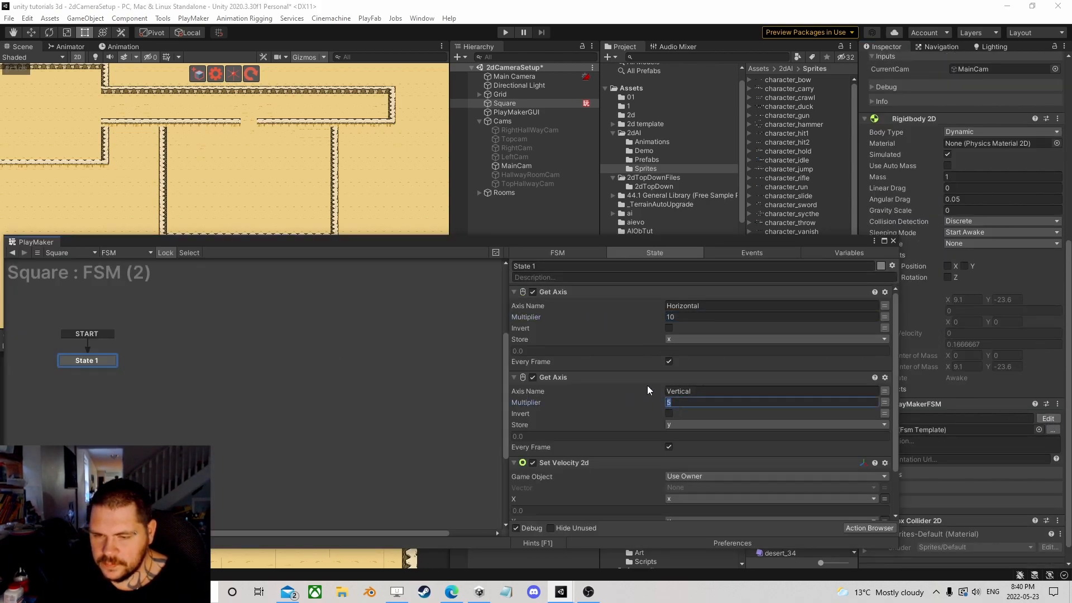
{"action": "left_click", "coordinate": [893, 240]}
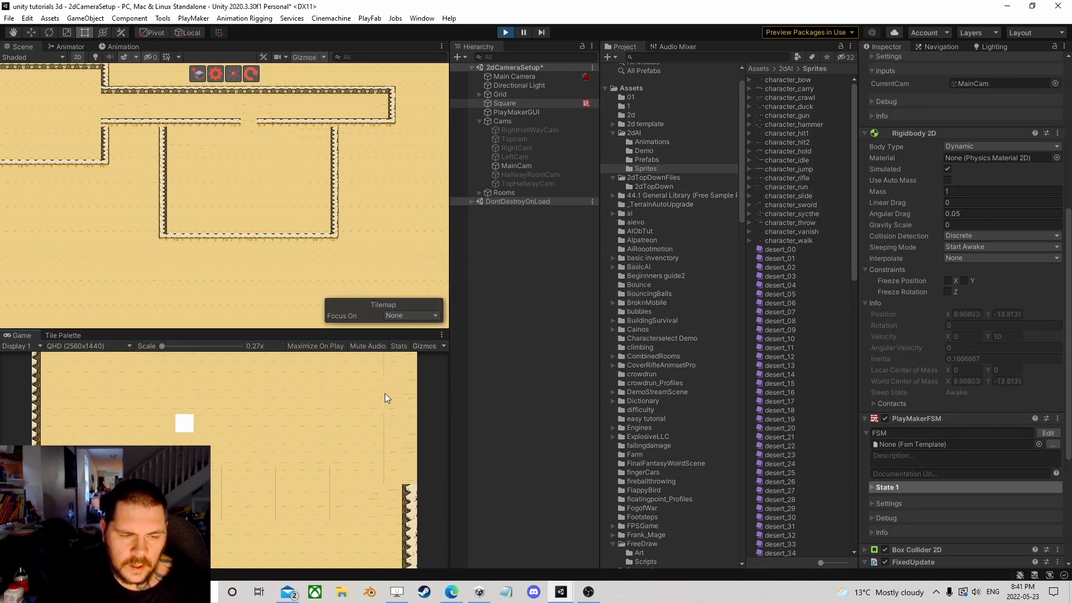
- Play-test the Square going from the main room through the top room into the TopHallway corridor and back
{"action": "key", "text": "a"}
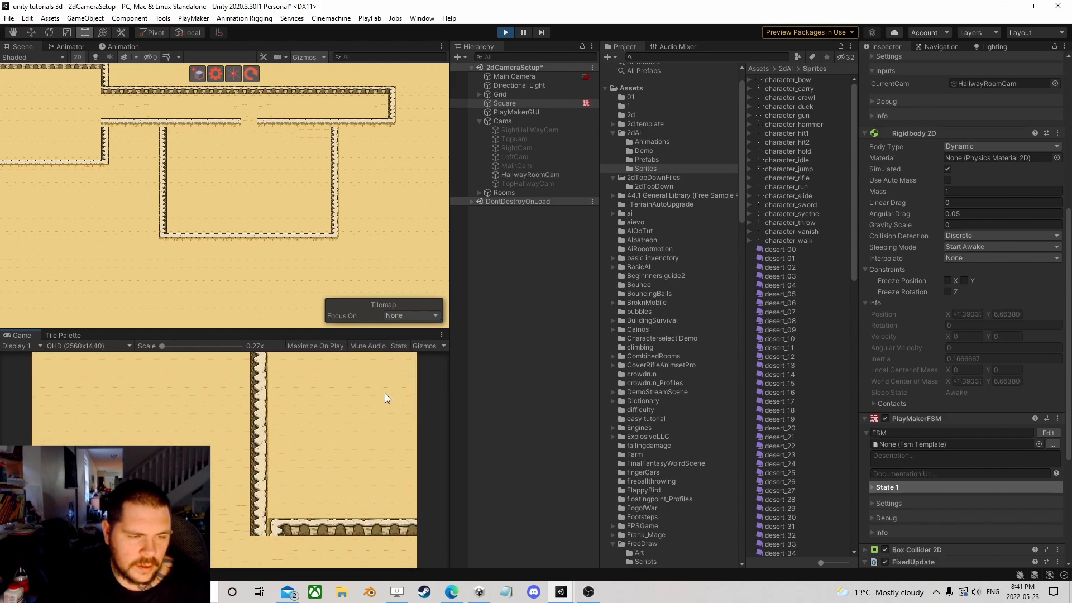
{"action": "key", "text": "d"}
{"action": "key", "text": "a"}
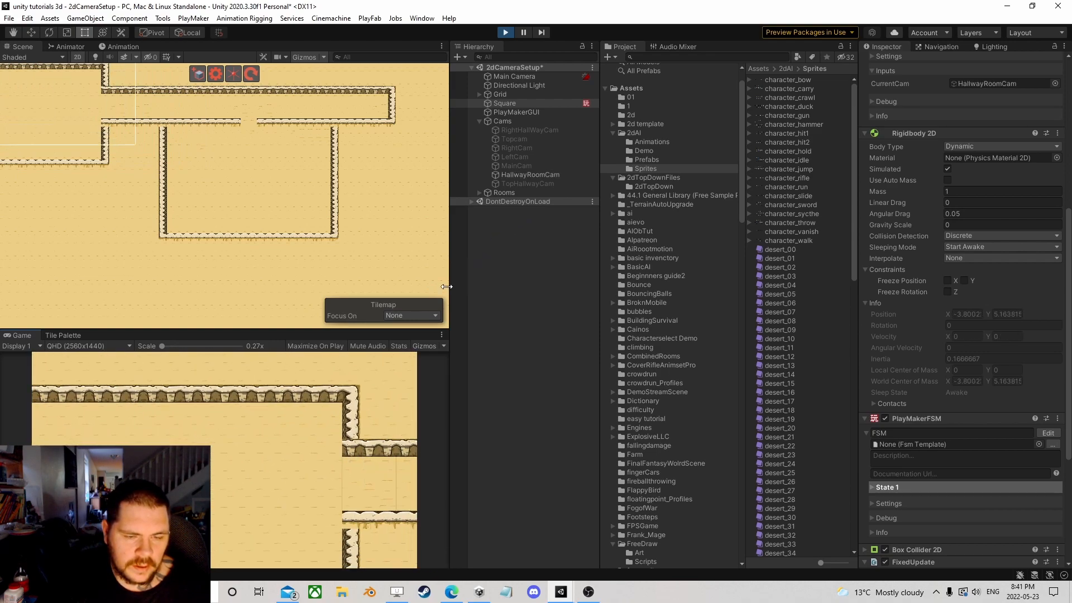
{"action": "key", "text": "d"}
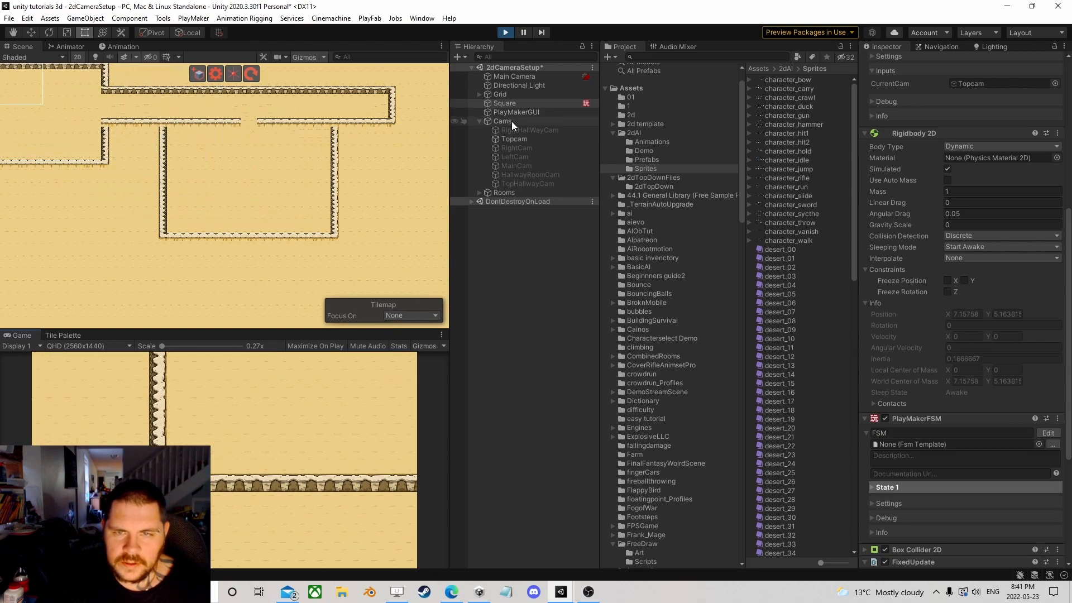
- Assign TopHallwayCam to the cam input of the TopHallway room's FSM while the game is running
{"action": "left_click", "coordinate": [514, 139]}
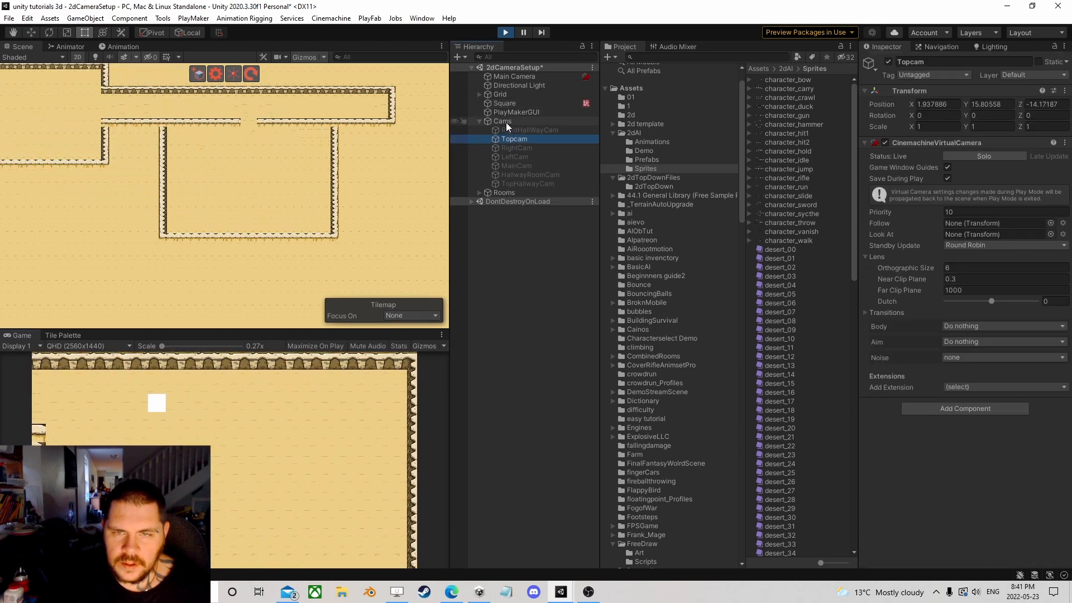
{"action": "left_click", "coordinate": [479, 192]}
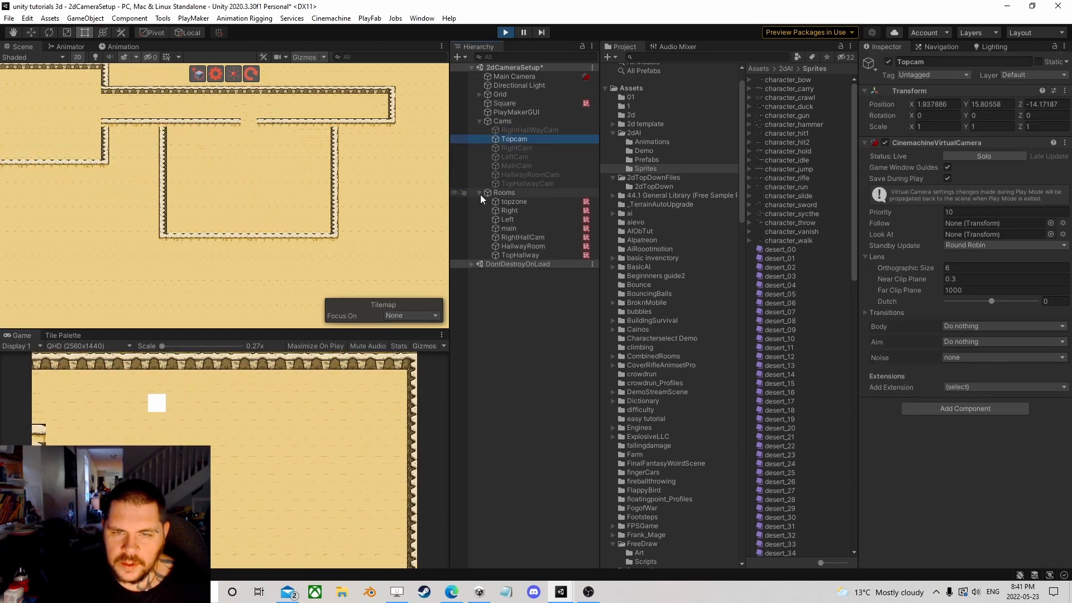
{"action": "left_click", "coordinate": [510, 255]}
{"action": "left_click", "coordinate": [991, 466]}
{"action": "scroll", "coordinate": [237, 182], "scroll_direction": "down", "scroll_amount": 4}
{"action": "left_click_drag", "start_coordinate": [520, 186], "coordinate": [983, 467]}
- Move the Square into and around the TopHallway corridor to test its newly assigned camera
{"action": "left_click", "coordinate": [216, 463]}
{"action": "key", "text": "a"}
{"action": "key", "text": "w"}
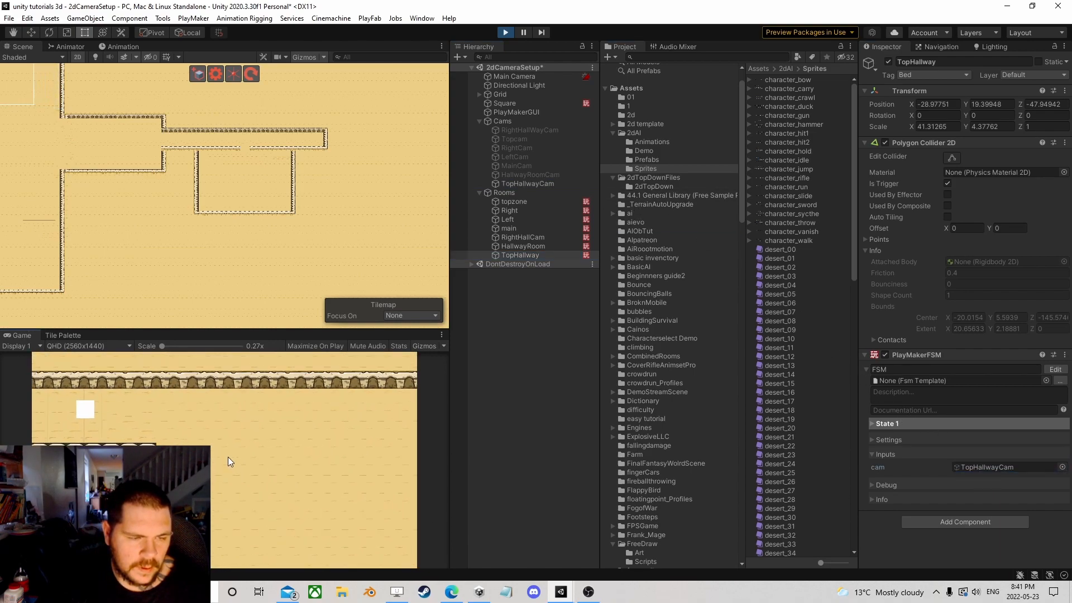
{"action": "key", "text": "a"}
{"action": "key", "text": "a"}
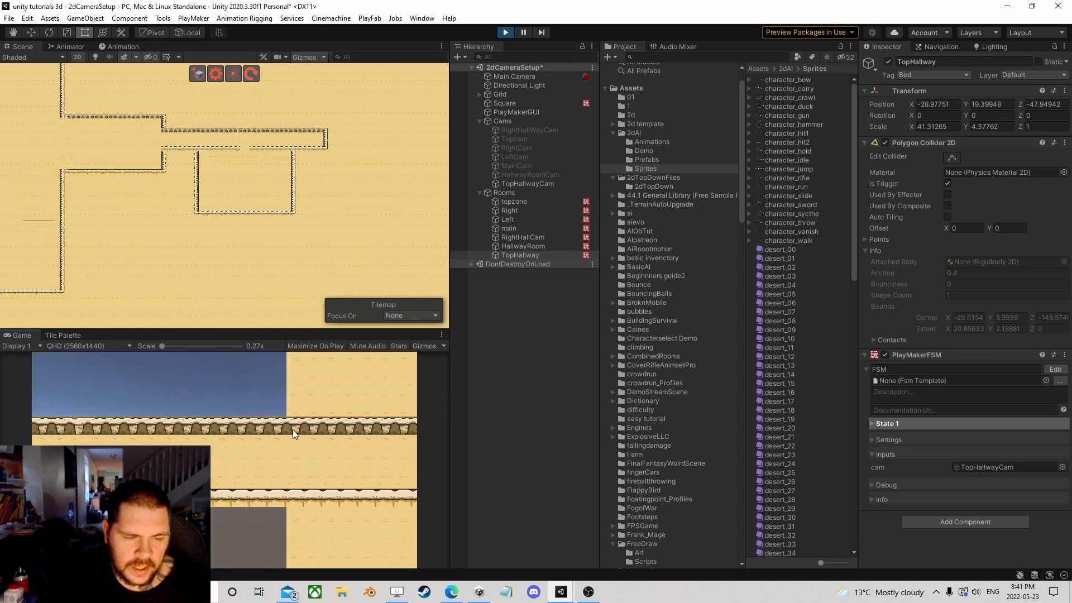
{"action": "key", "text": "a"}
{"action": "key", "text": "d"}
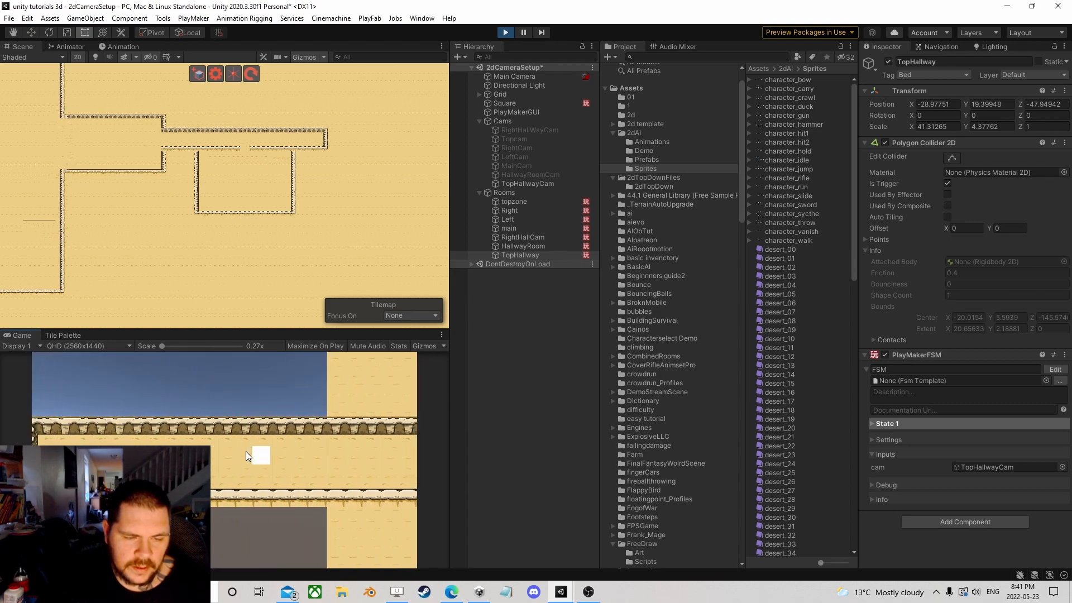
{"action": "key", "text": "a"}
{"action": "key", "text": "w"}
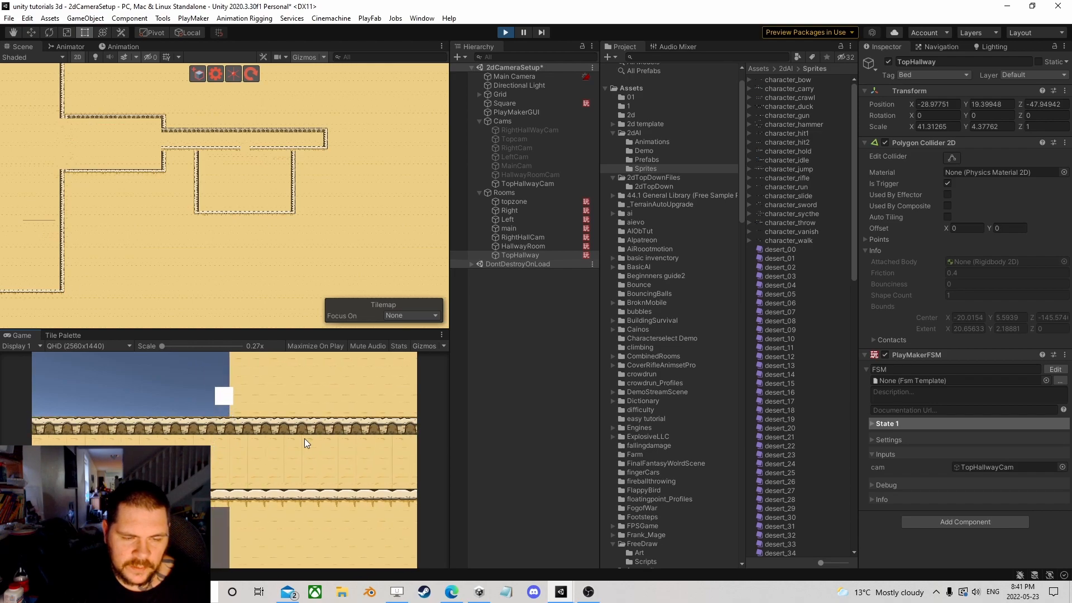
{"action": "key", "text": "s"}
{"action": "key", "text": "d"}
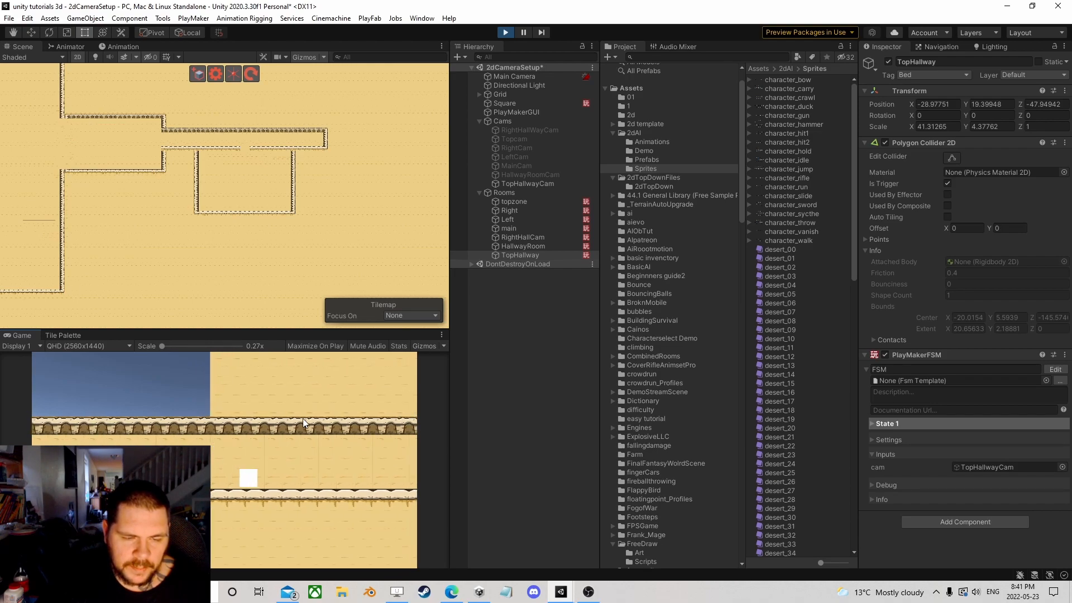
- Move the Square through the right room and right hallway, into the room below the hallway and back up
{"action": "key", "text": "d"}
{"action": "key", "text": "s"}
{"action": "key", "text": "d"}
{"action": "key", "text": "d"}
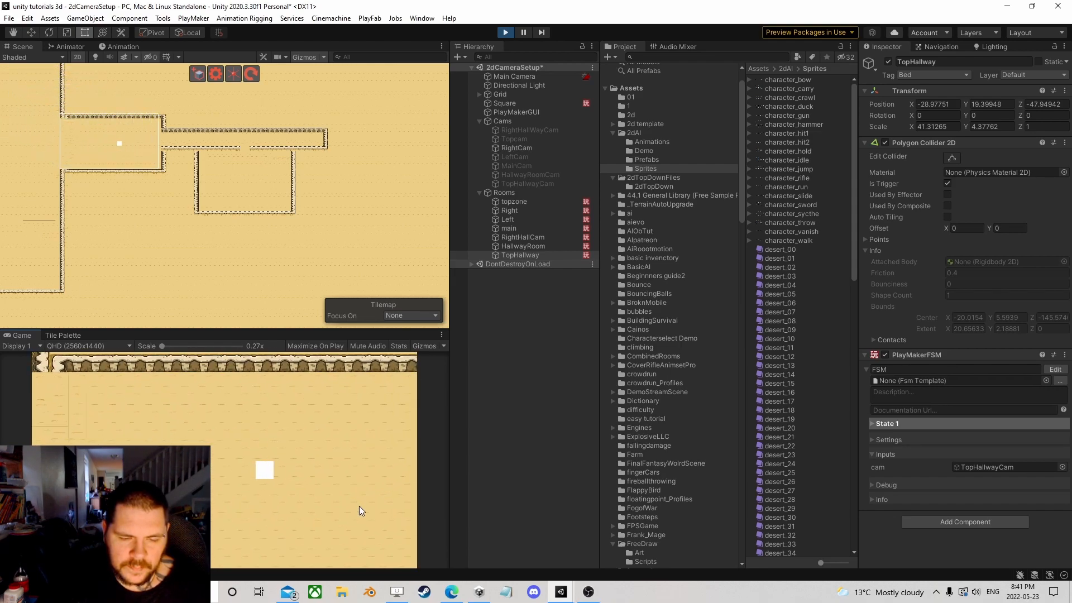
{"action": "key", "text": "d"}
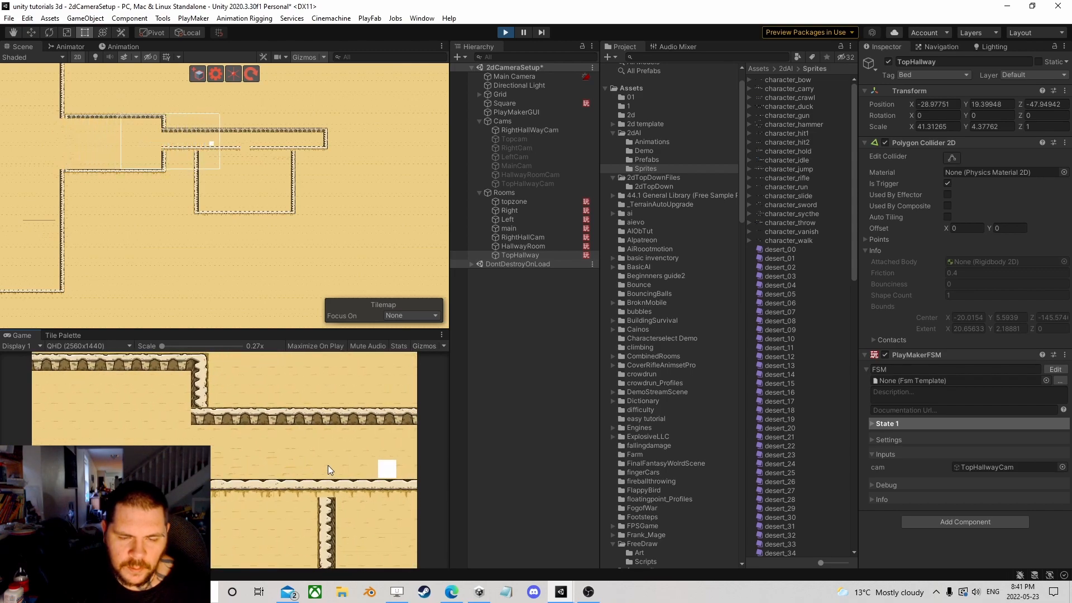
{"action": "key", "text": "s"}
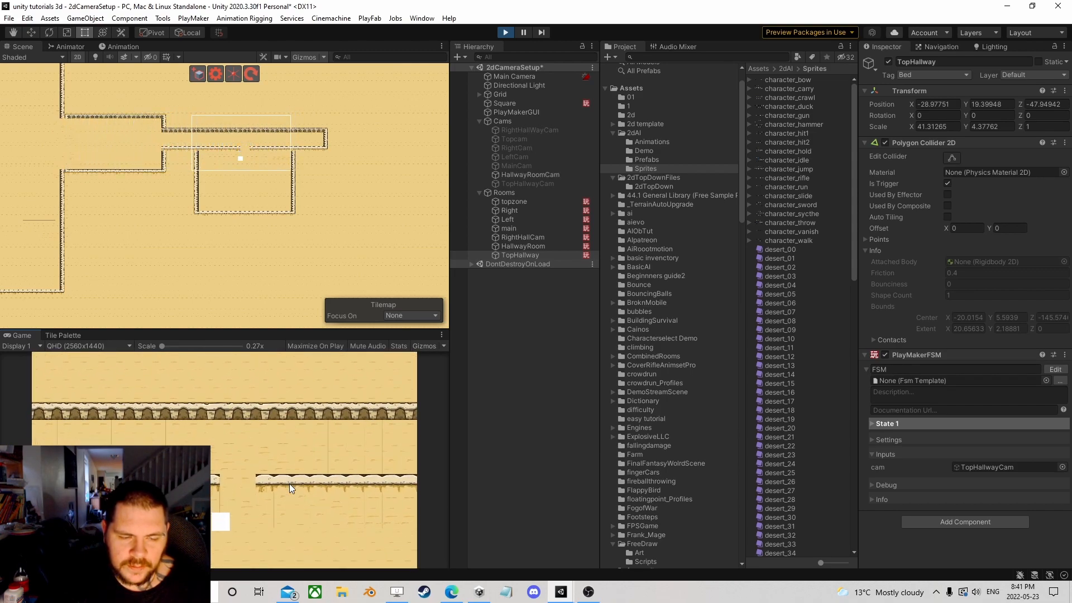
{"action": "key", "text": "w"}
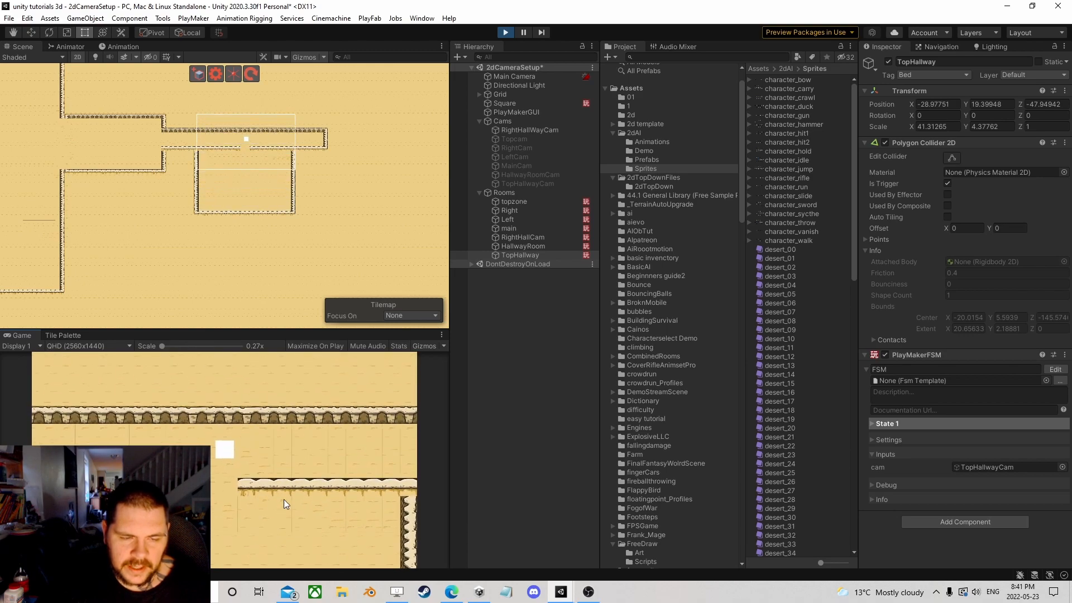
- Show Main Camera's CinemachineBrain settings while moving the Square back through the right room to the top room
{"action": "left_click", "coordinate": [504, 76]}
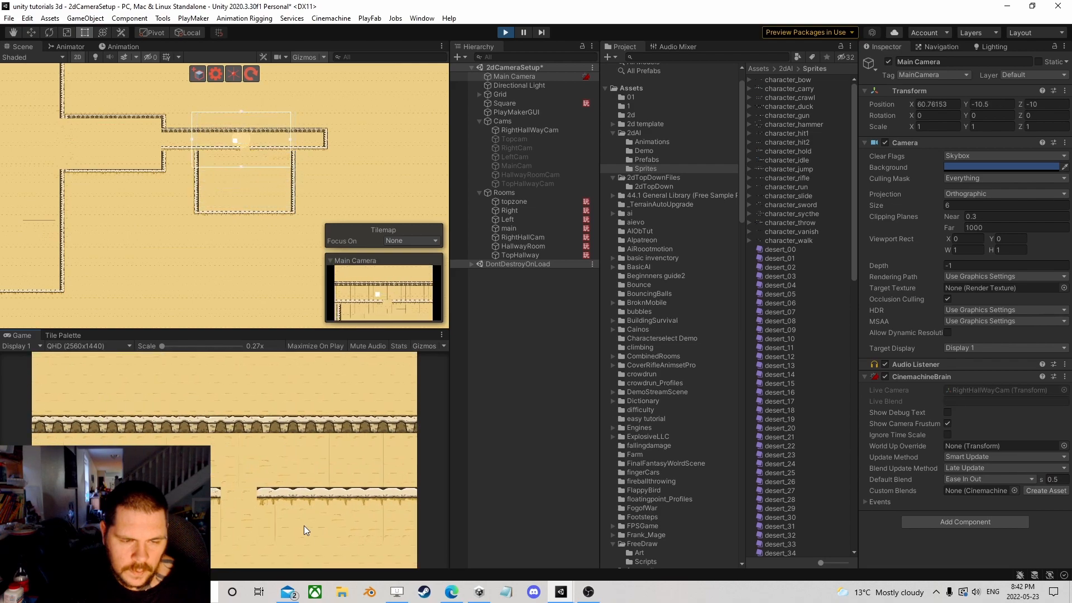
{"action": "key", "text": "a"}
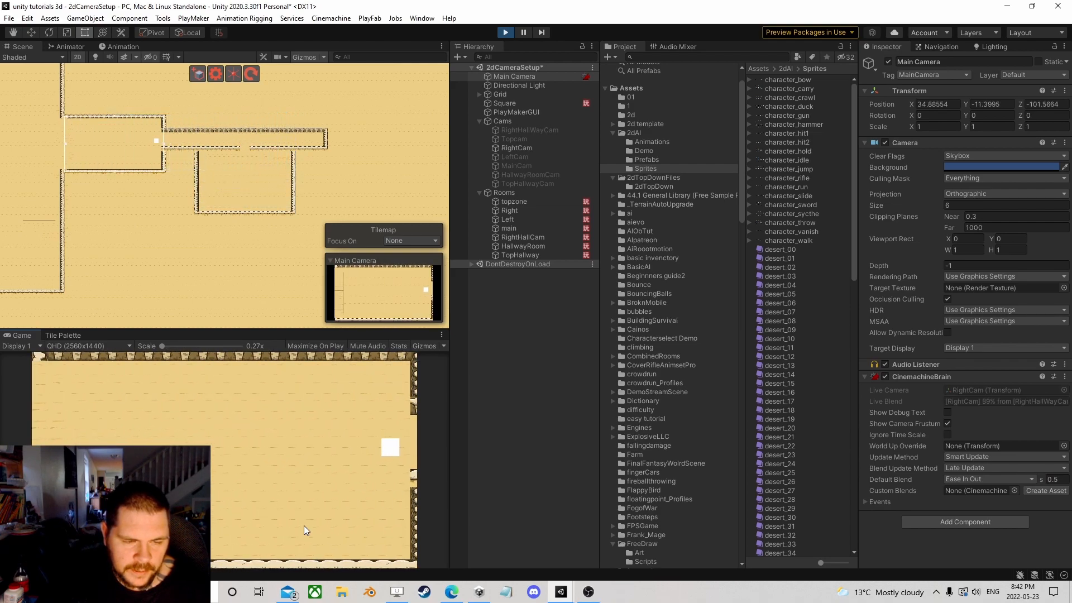
{"action": "key", "text": "a"}
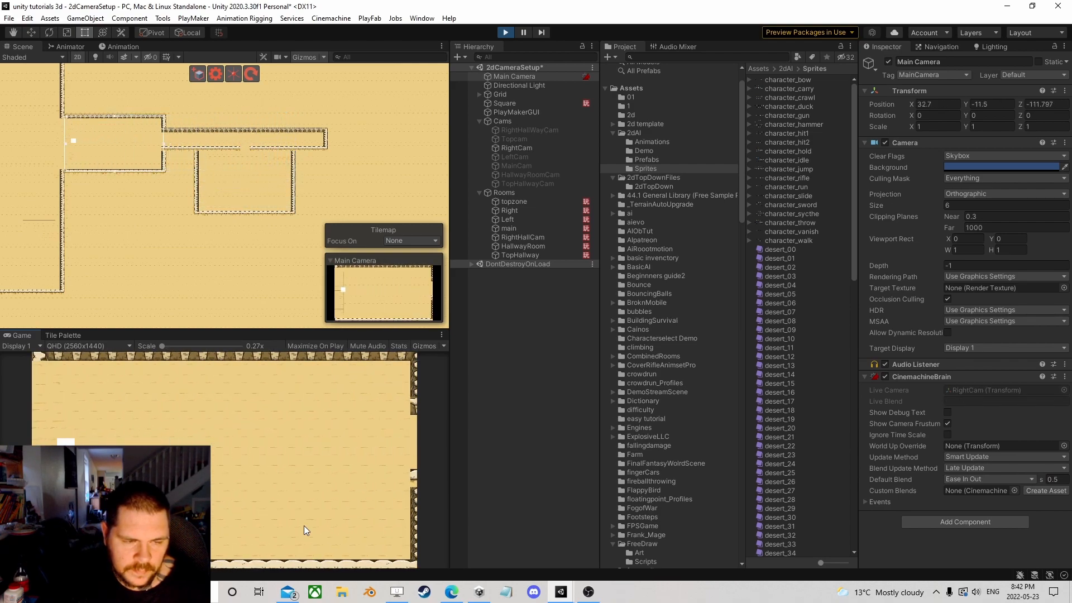
{"action": "key", "text": "w"}
{"action": "key", "text": "w"}
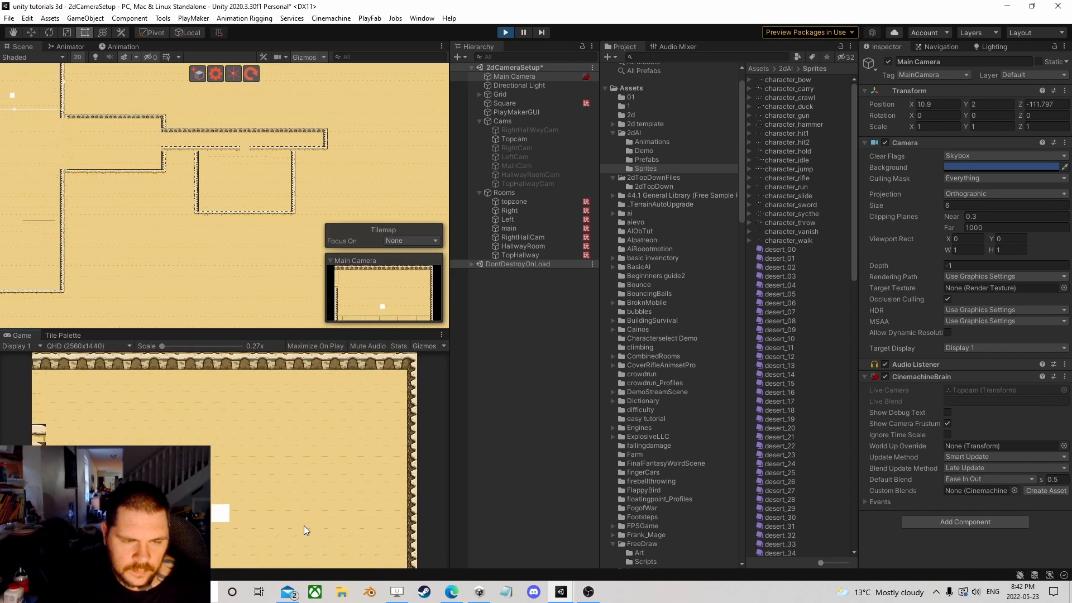
- Move the Square down from the top room and around the main room to test MainCam's follow behaviour
{"action": "key", "text": "s"}
{"action": "key", "text": "a"}
{"action": "key", "text": "d"}
{"action": "key", "text": "s"}
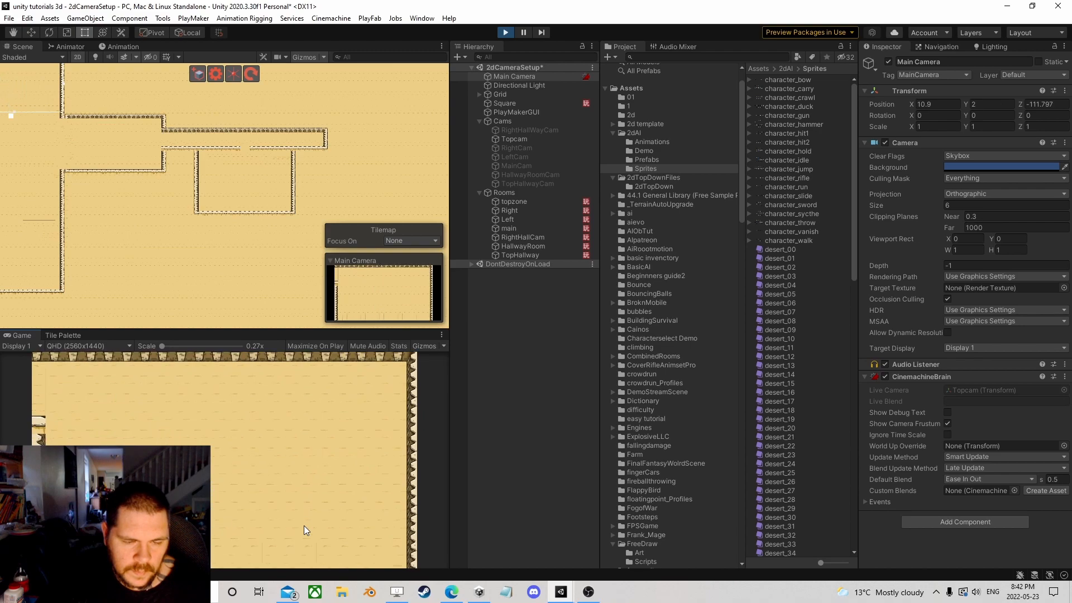
{"action": "key", "text": "s"}
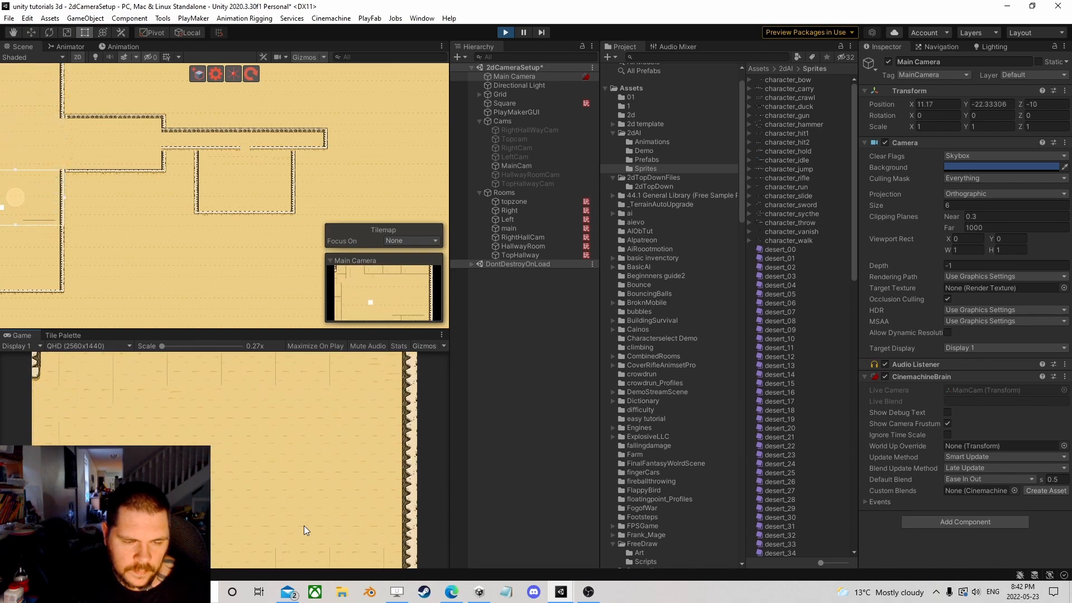
{"action": "key", "text": "s"}
{"action": "key", "text": "a"}
{"action": "key", "text": "a"}
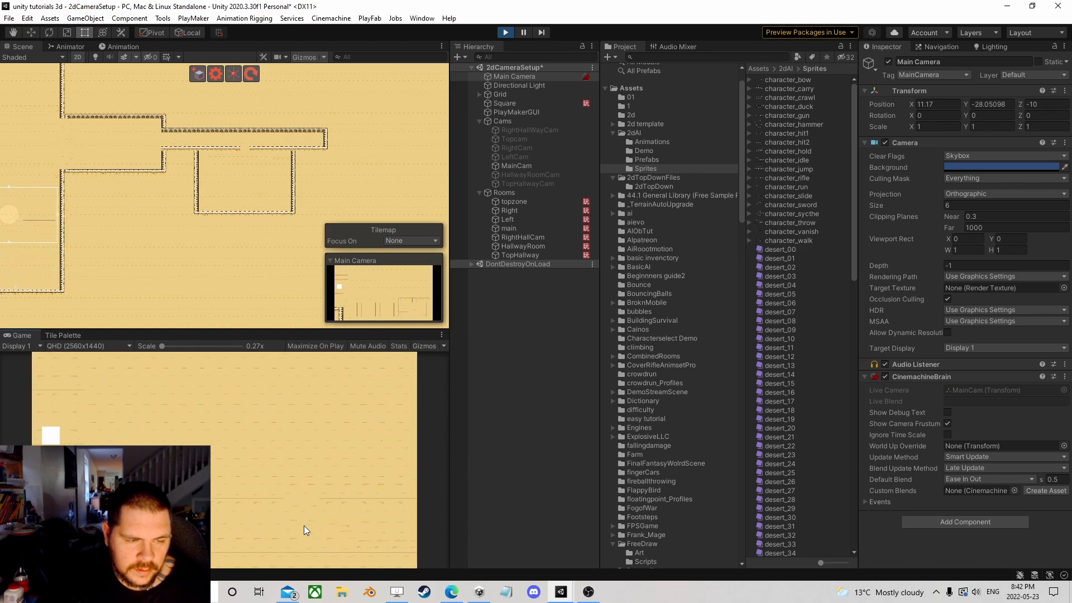
{"action": "key", "text": "d"}
{"action": "key", "text": "w"}
{"action": "key", "text": "d"}
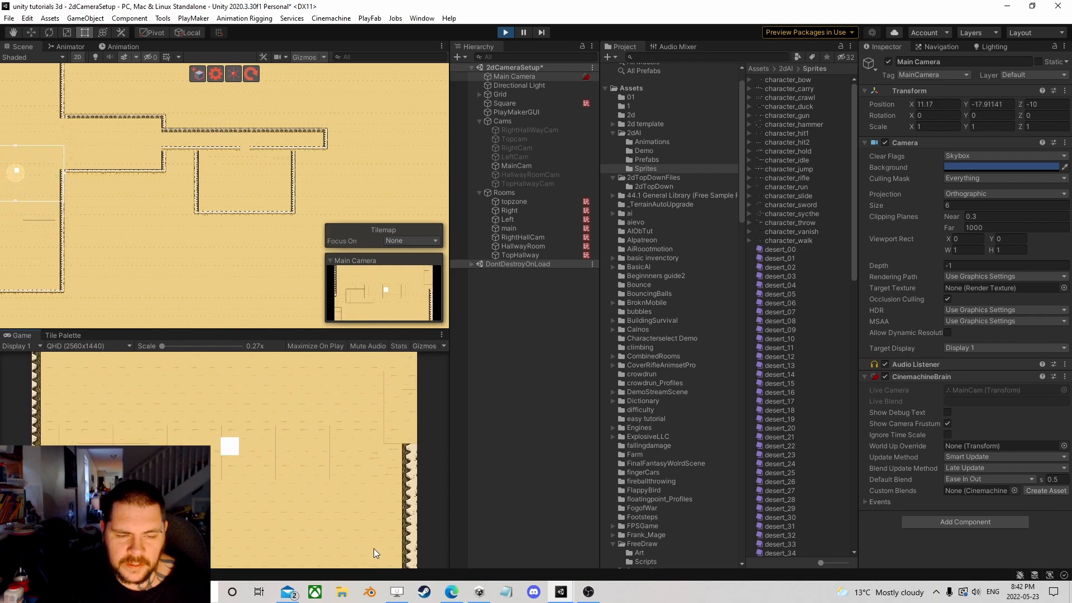
- Move the Square from the main room into the right room and up to the top room to test camera blending
{"action": "key", "text": "s"}
{"action": "key", "text": "a"}
{"action": "key", "text": "w"}
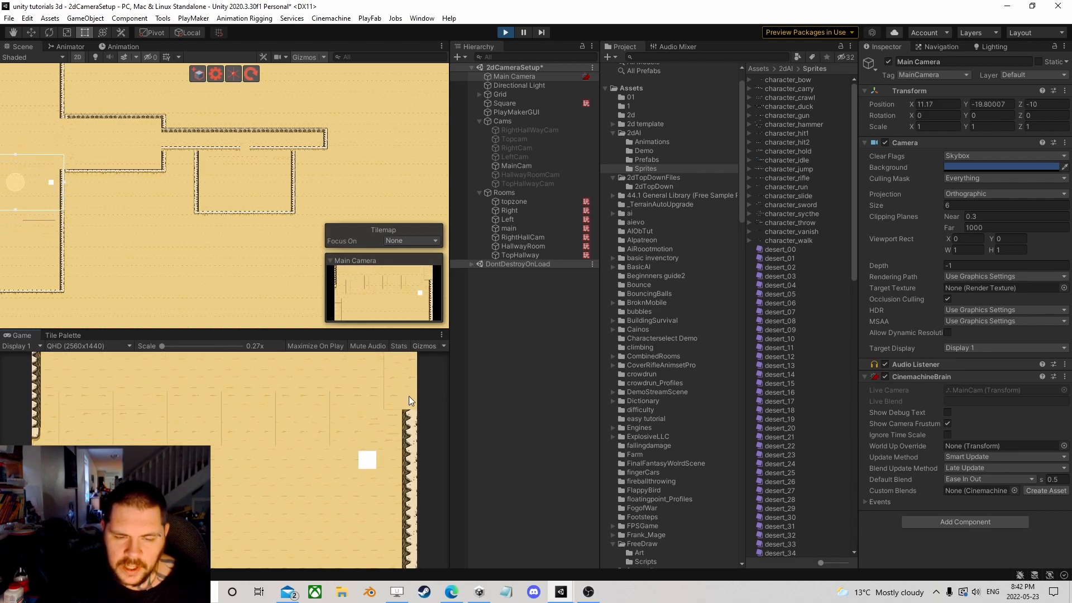
{"action": "key", "text": "w"}
{"action": "key", "text": "w"}
{"action": "key", "text": "d"}
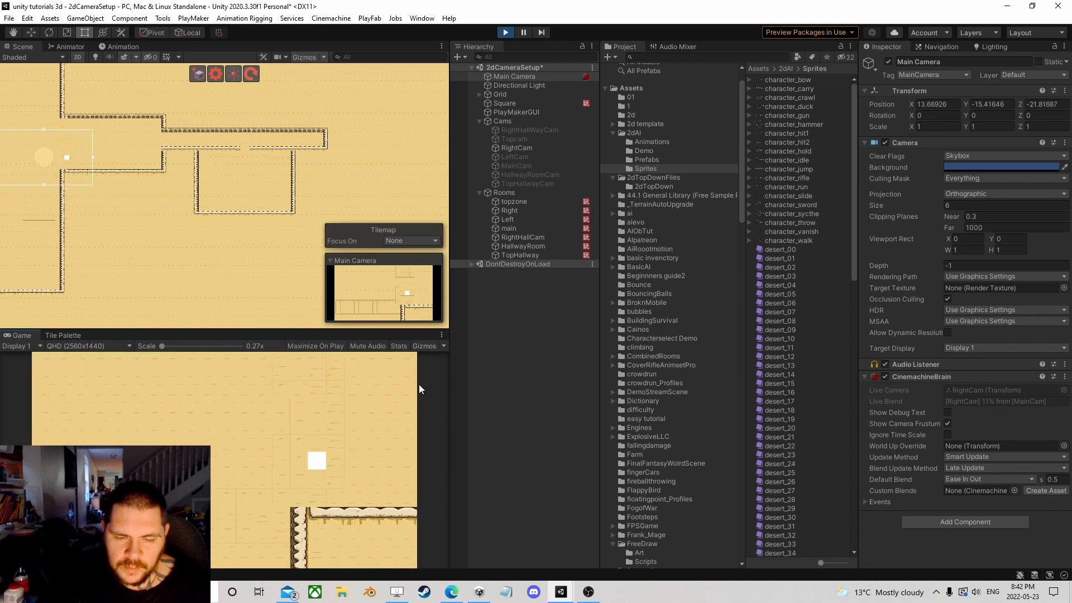
{"action": "key", "text": "a"}
{"action": "key", "text": "w"}
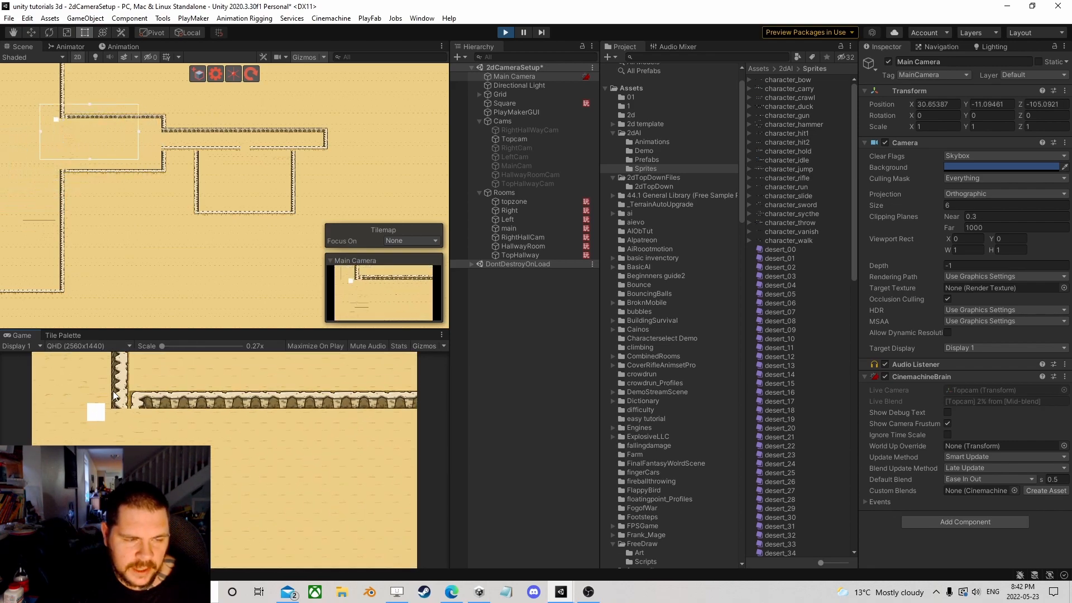
- Move the Square from the top room through the main room and right hallway to the room below the hallway
{"action": "key", "text": "d"}
{"action": "key", "text": "s"}
{"action": "key", "text": "d"}
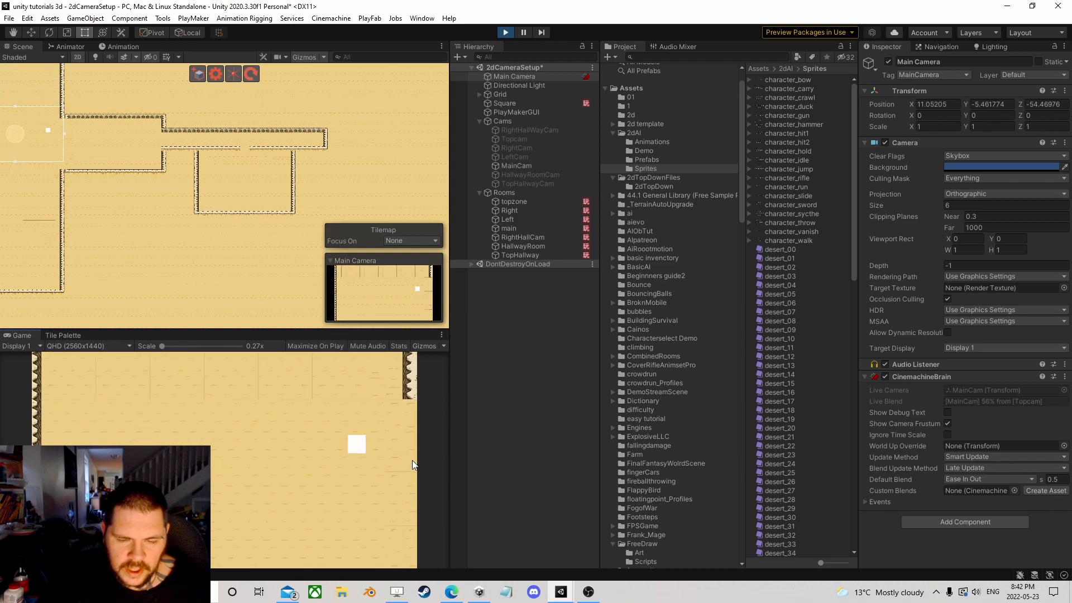
{"action": "key", "text": "d"}
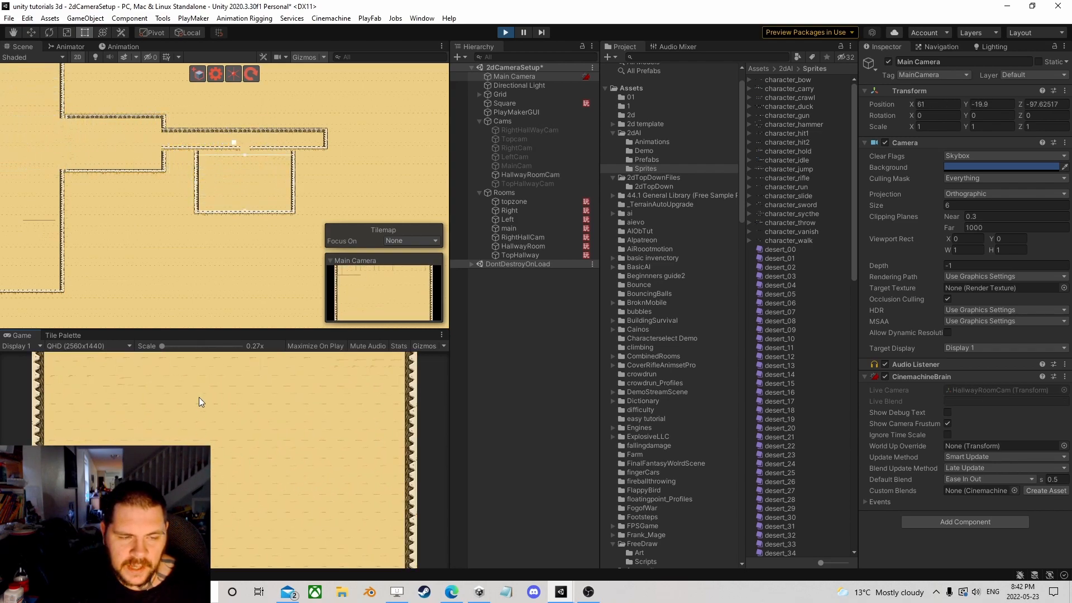
{"action": "key", "text": "s"}
{"action": "key", "text": "a"}
{"action": "key", "text": "w"}
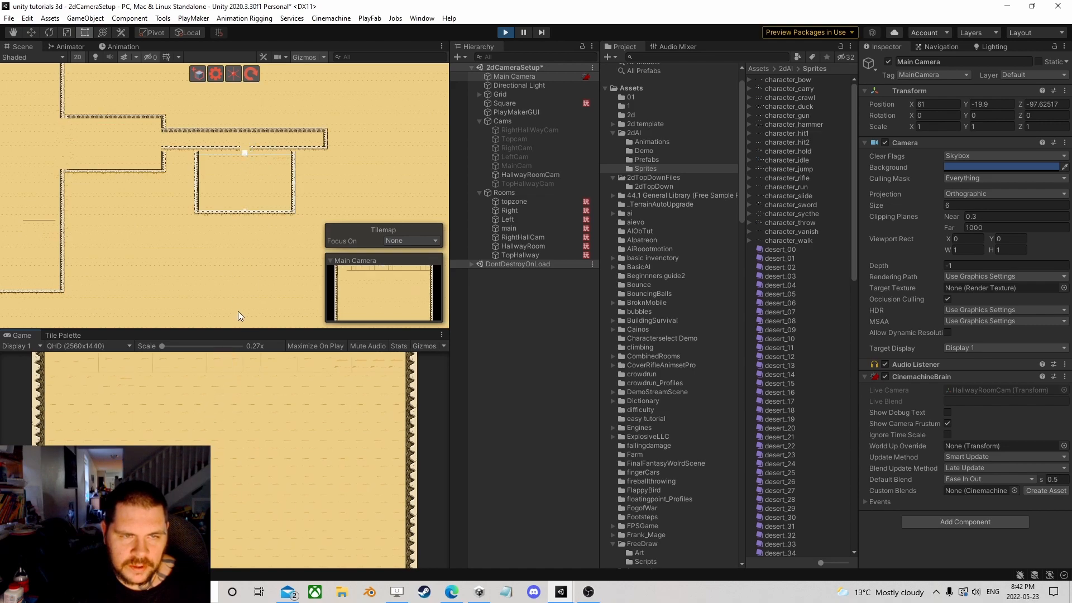
- Move the Square along the right hallway toward its far end and back into the right room
{"action": "key", "text": "d"}
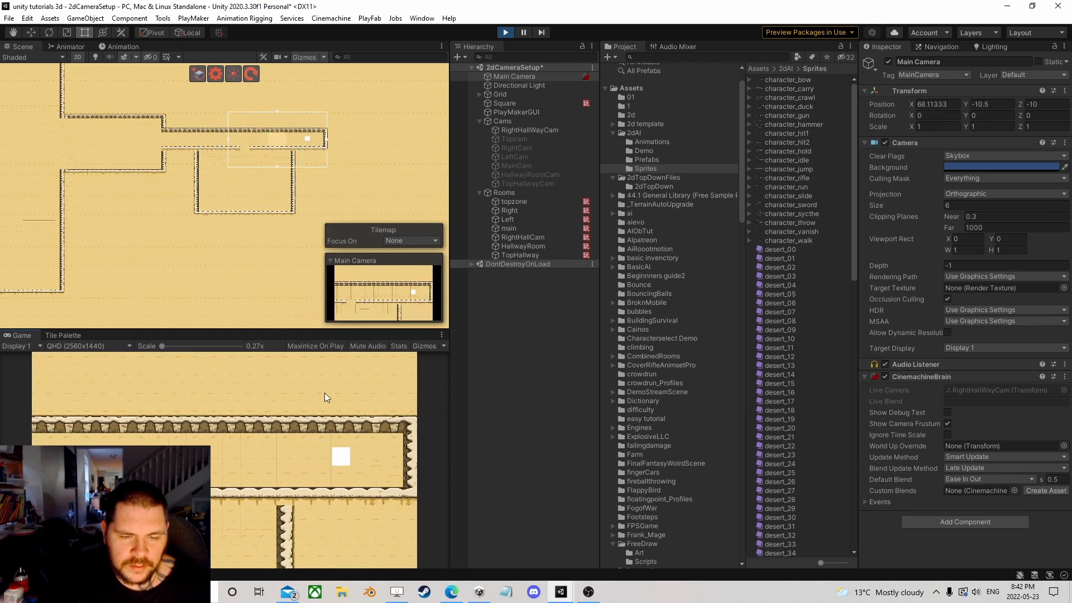
{"action": "key", "text": "a"}
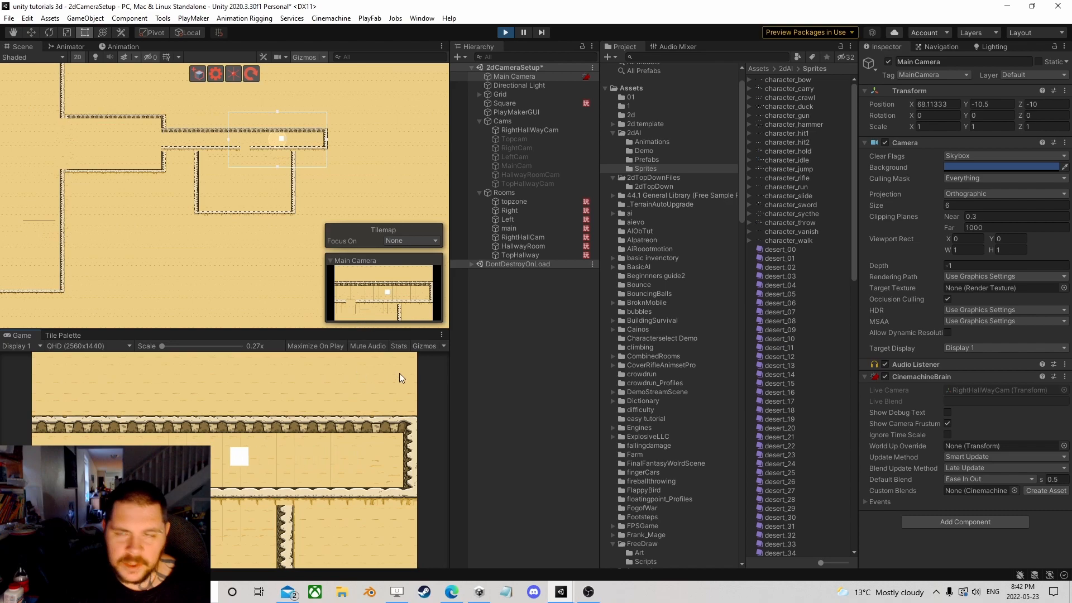
{"action": "key", "text": "a"}
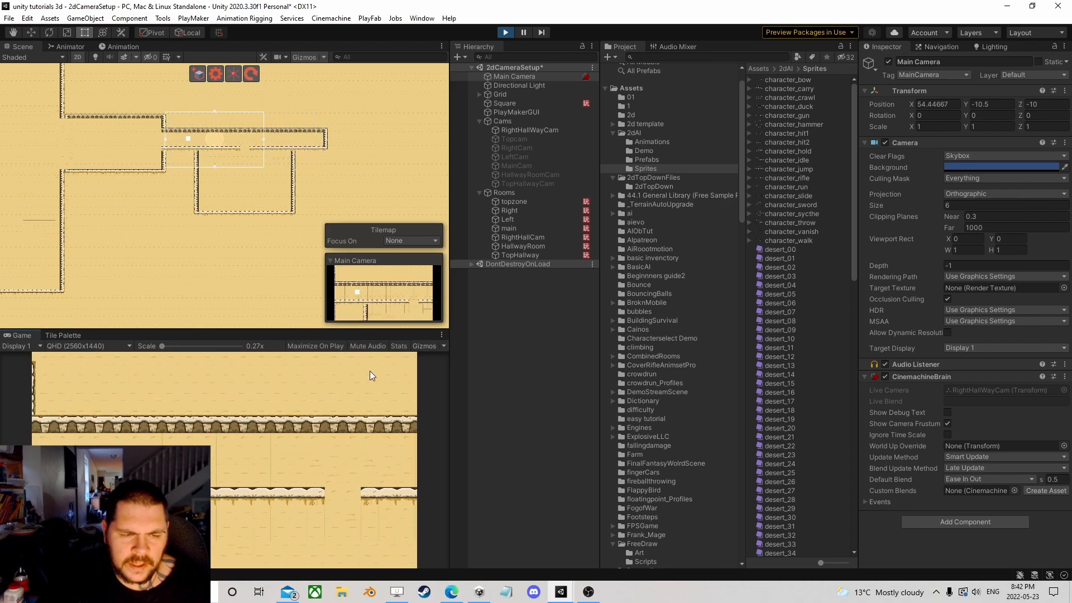
{"action": "key", "text": "a"}
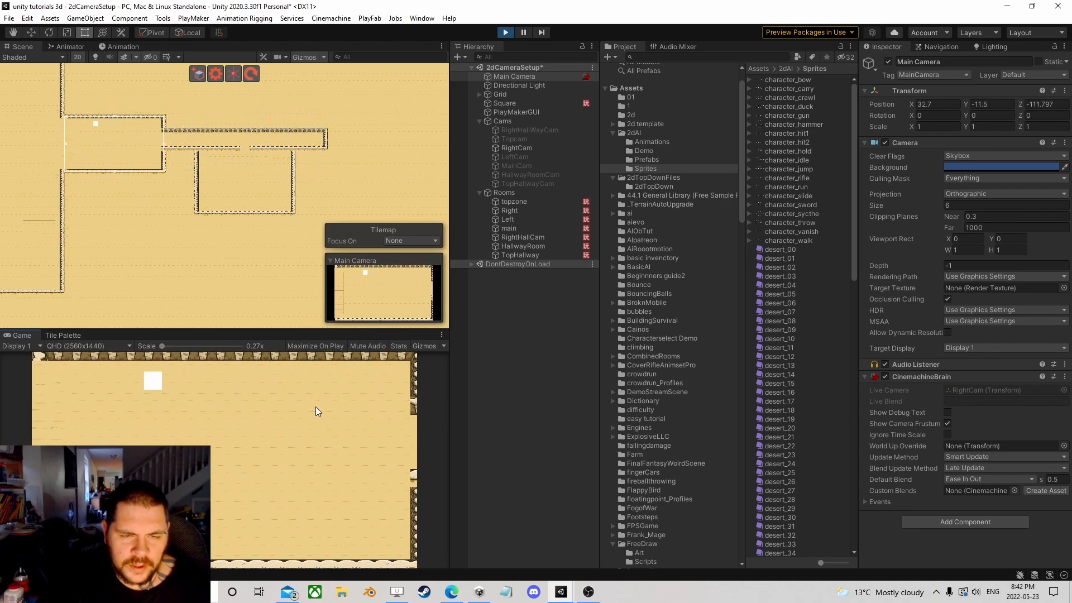
- Move the Square out of the right room and up into the top hallway to test TopHallwayCam
{"action": "key", "text": "a"}
{"action": "key", "text": "w"}
{"action": "key", "text": "a"}
{"action": "key", "text": "a"}
{"action": "key", "text": "d"}
{"action": "key", "text": "d"}
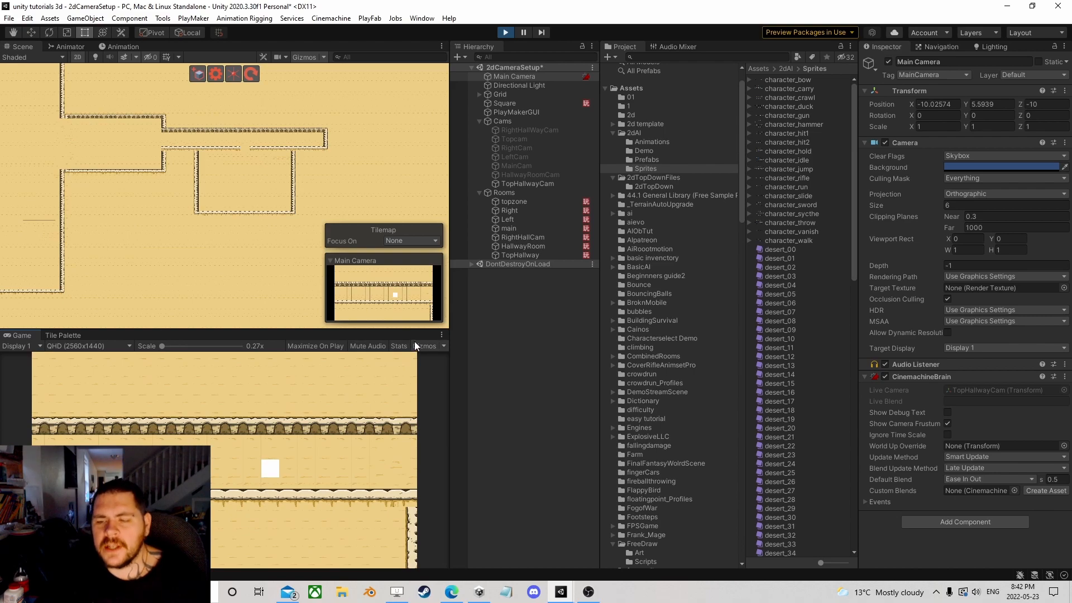
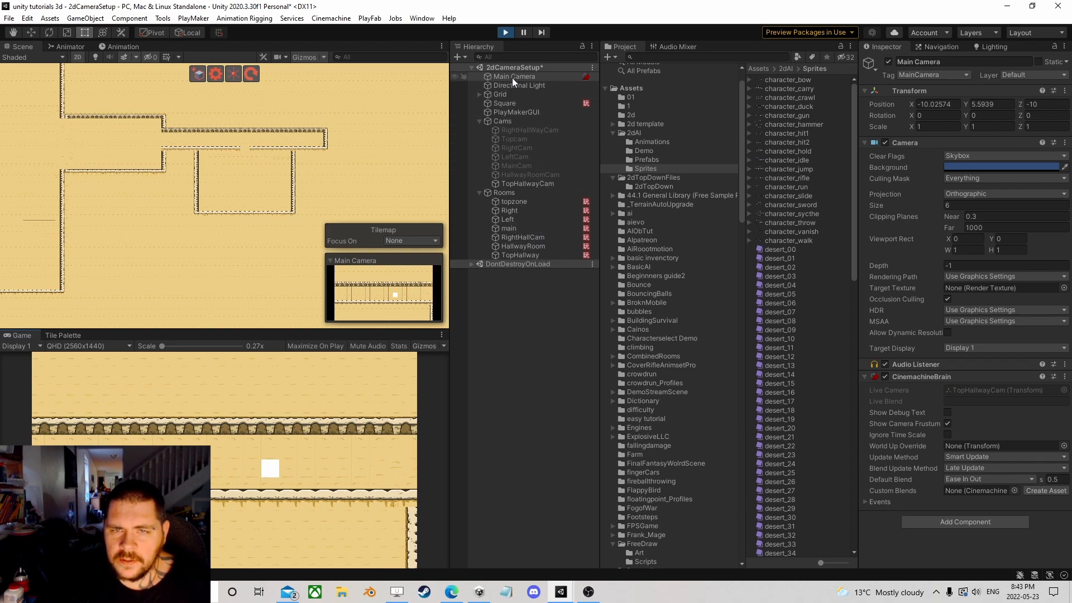
- Add a Post-process Layer and a global Post-process Volume with a new profile to Main Camera
{"action": "left_click", "coordinate": [966, 524]}
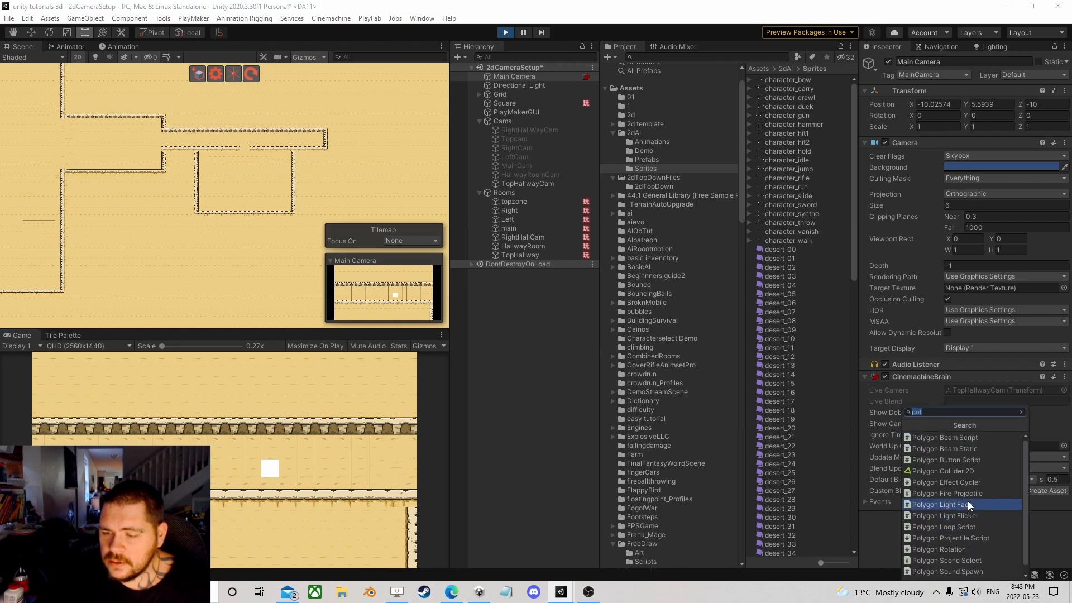
{"action": "type", "text": "post"}
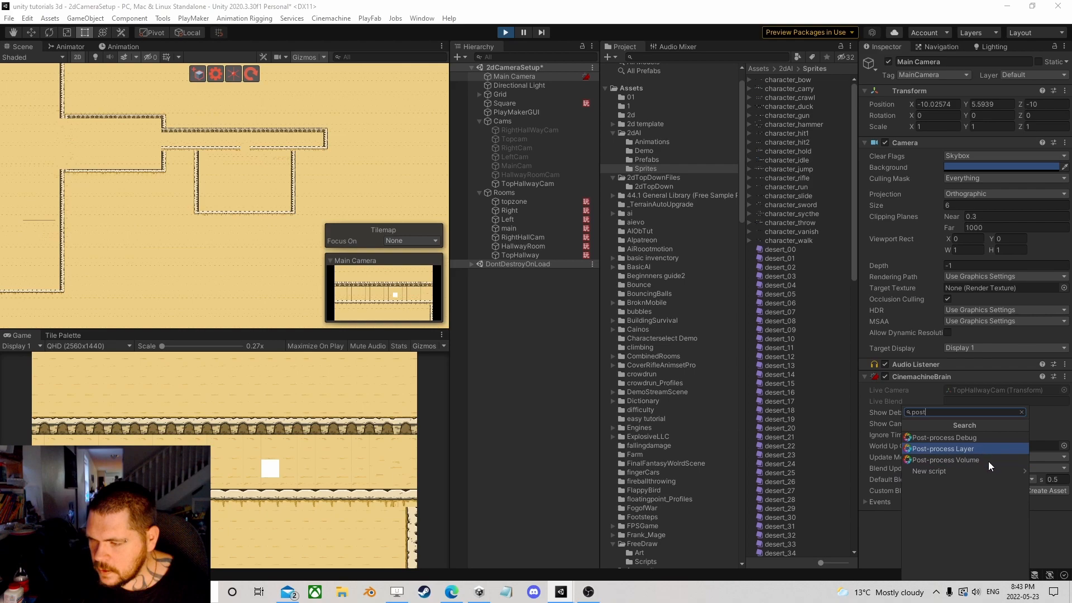
{"action": "left_click", "coordinate": [977, 452]}
{"action": "left_click", "coordinate": [986, 555]}
{"action": "left_click", "coordinate": [977, 460]}
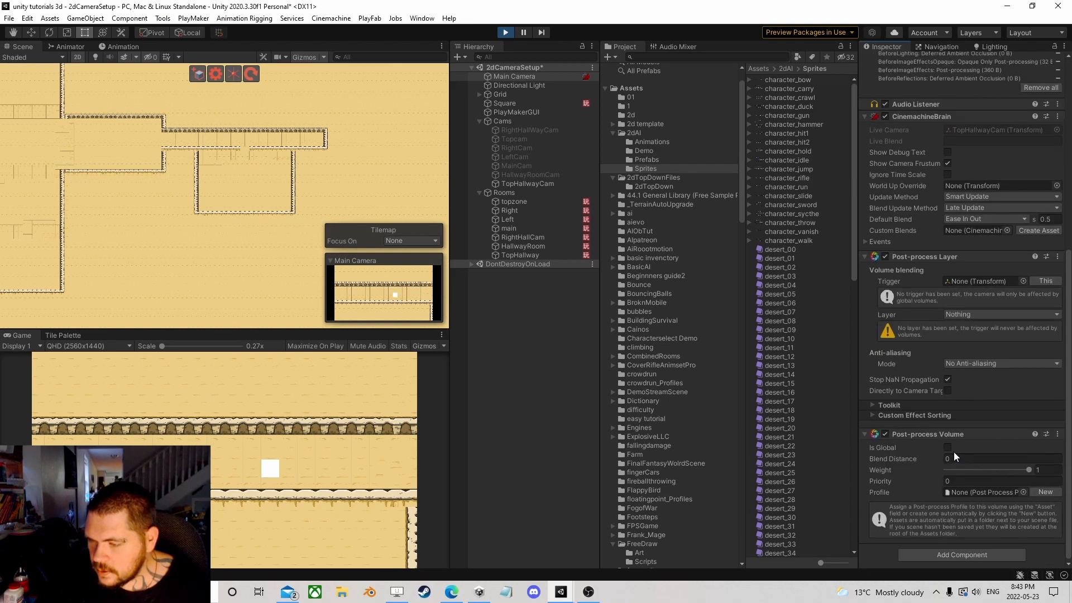
{"action": "left_click", "coordinate": [948, 447]}
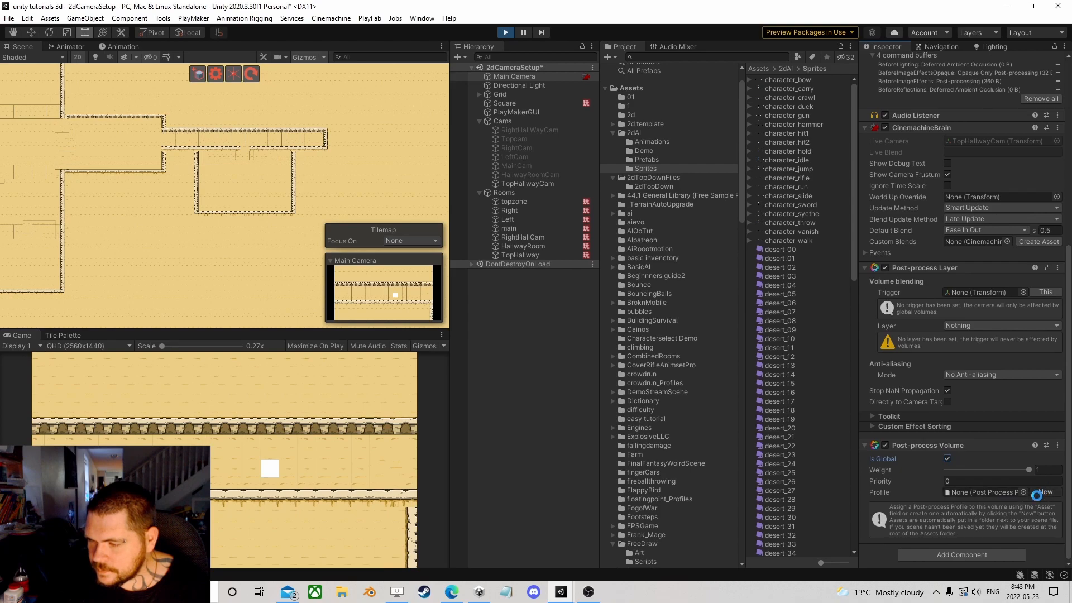
- Set both the Post-process Layer's volume-blending layer and the Main Camera object's layer to Enemy
{"action": "left_click", "coordinate": [993, 326]}
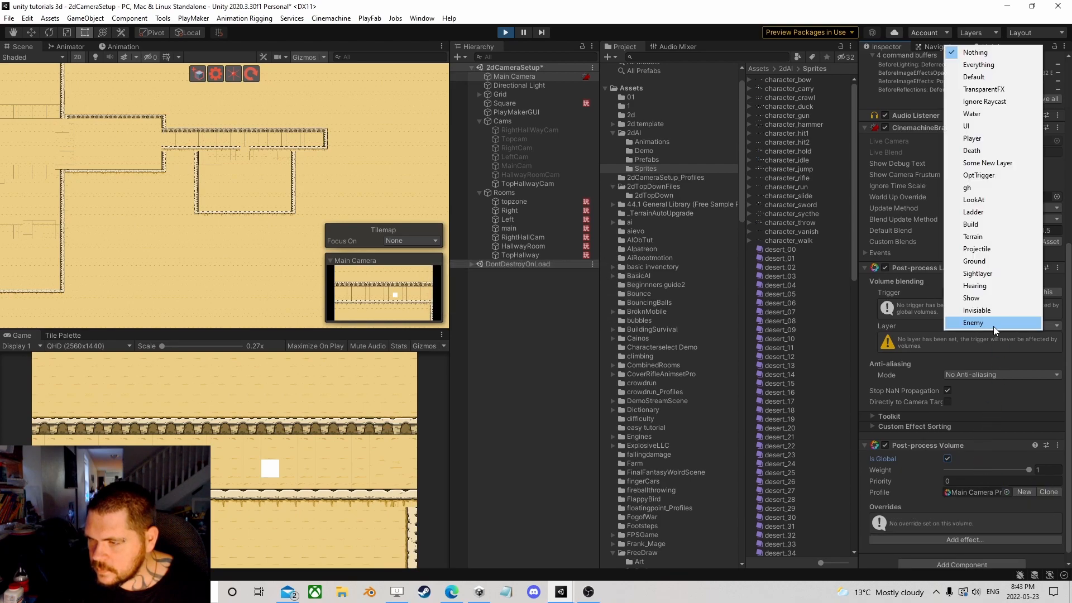
{"action": "left_click", "coordinate": [993, 326]}
{"action": "scroll", "coordinate": [965, 167], "scroll_direction": "up", "scroll_amount": 5}
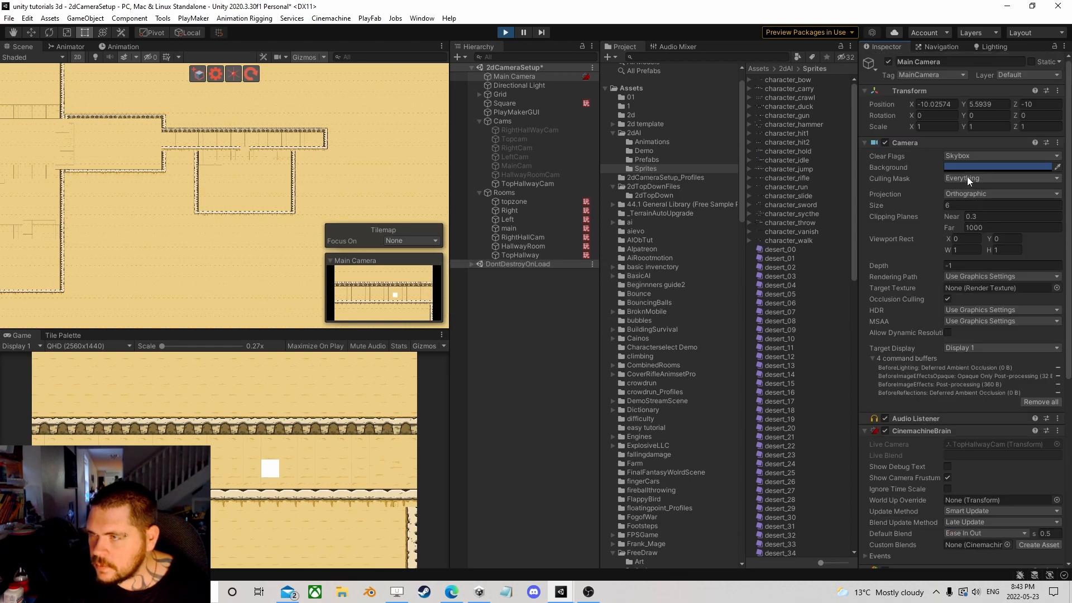
{"action": "left_click", "coordinate": [1013, 76]}
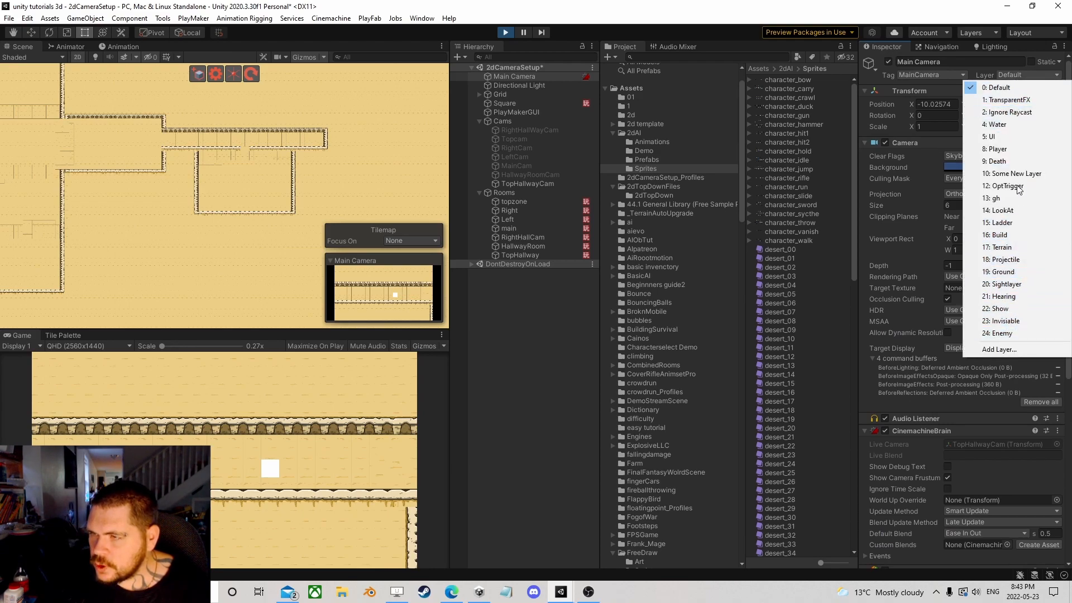
{"action": "left_click", "coordinate": [1020, 333]}
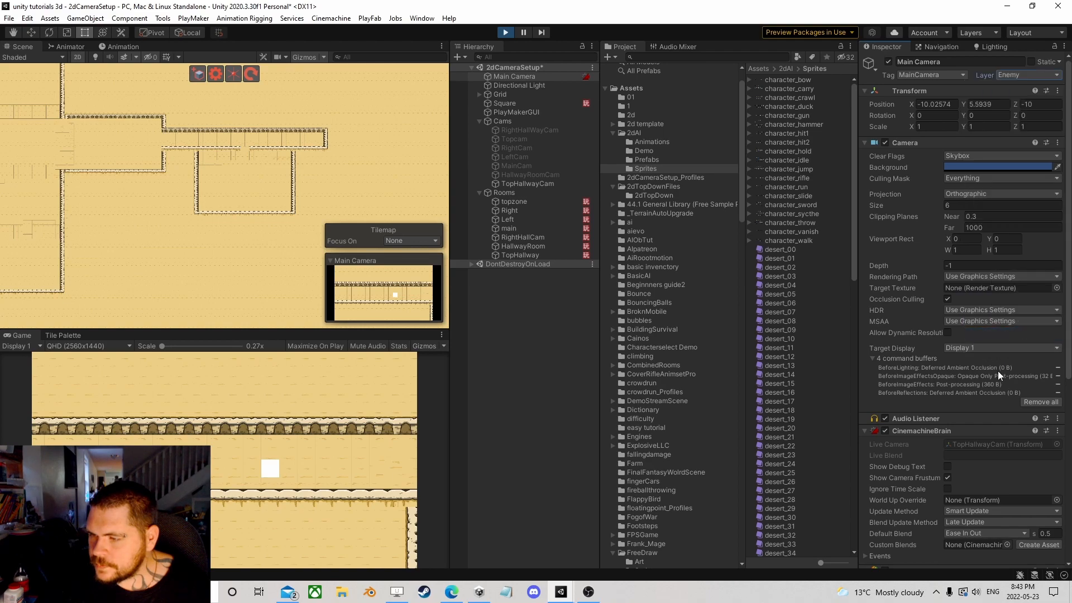
{"action": "scroll", "coordinate": [998, 380], "scroll_direction": "down", "scroll_amount": 5}
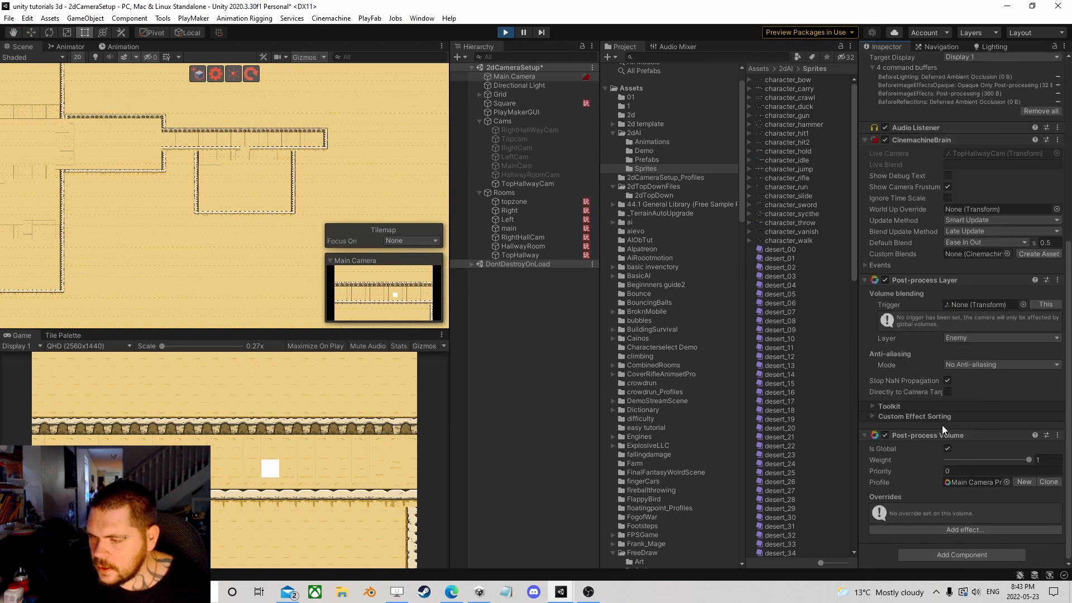
{"action": "left_click", "coordinate": [965, 528]}
{"action": "mouse_move", "coordinate": [1013, 541]}
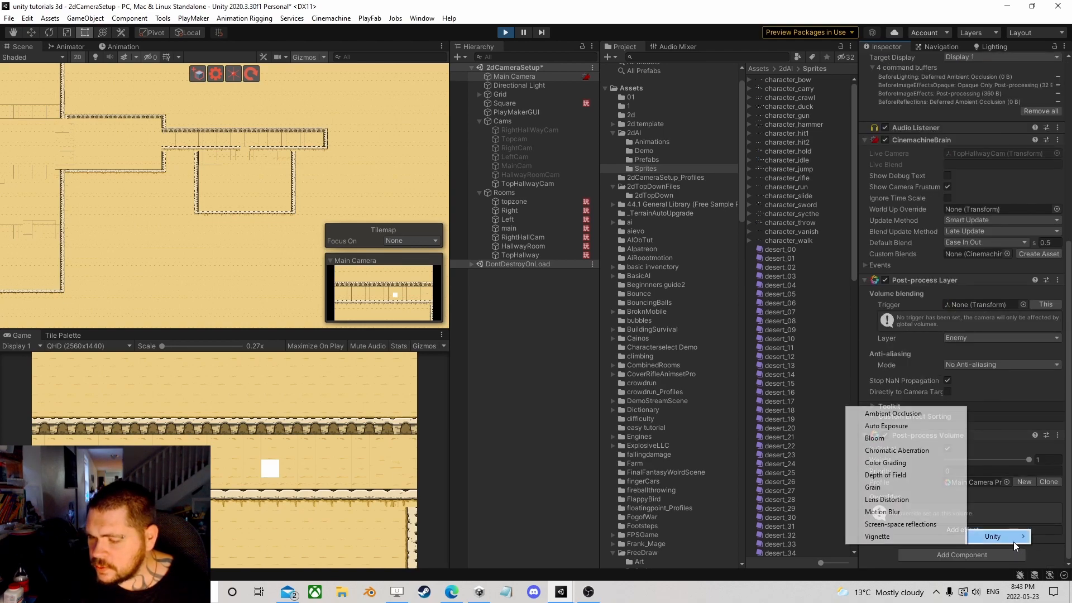
{"action": "left_click", "coordinate": [915, 524]}
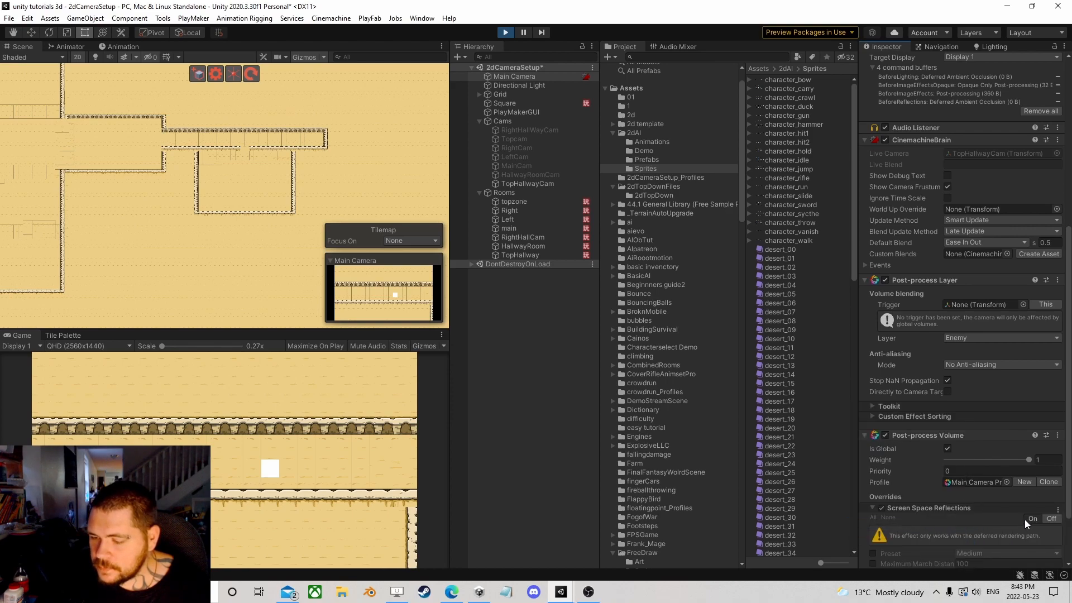
{"action": "right_click", "coordinate": [927, 504]}
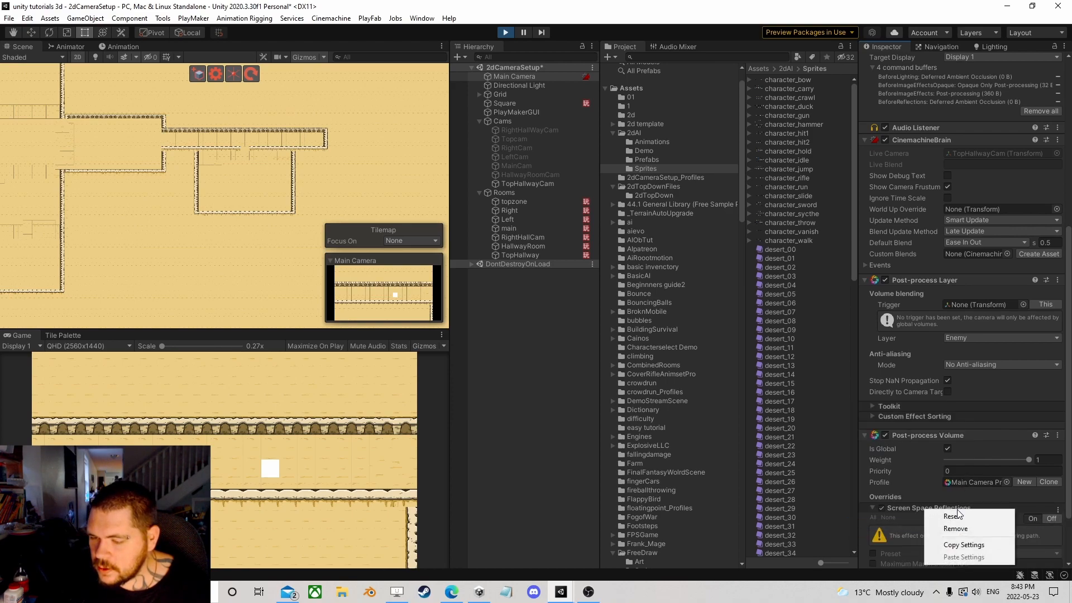
{"action": "left_click", "coordinate": [950, 528]}
- Add a Vignette effect to the Post-process Volume and set its Intensity to 0.431
{"action": "left_click", "coordinate": [968, 529]}
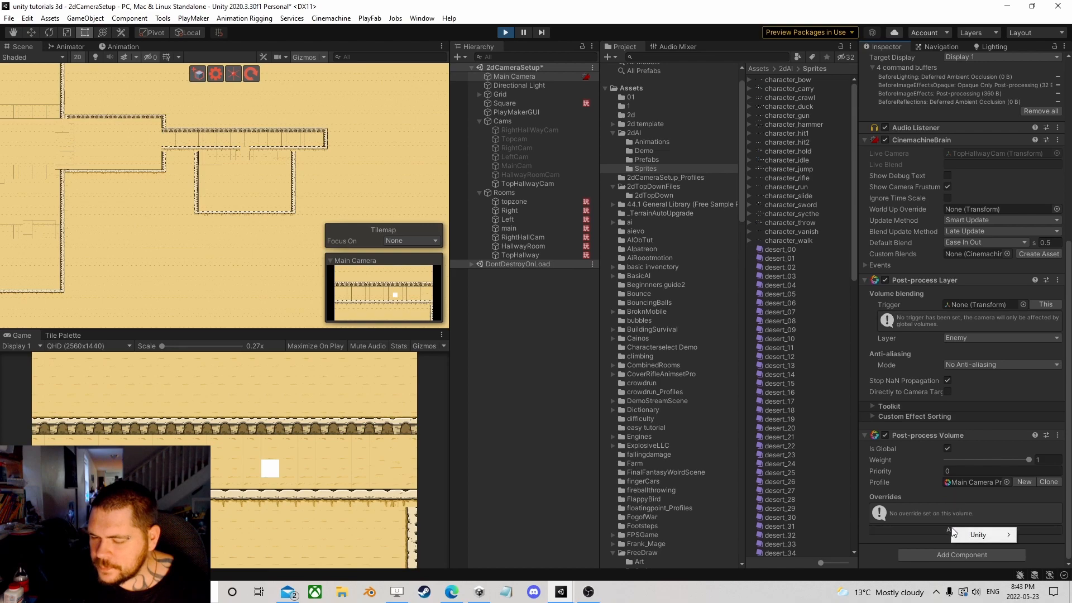
{"action": "mouse_move", "coordinate": [986, 533]}
{"action": "left_click", "coordinate": [910, 533]}
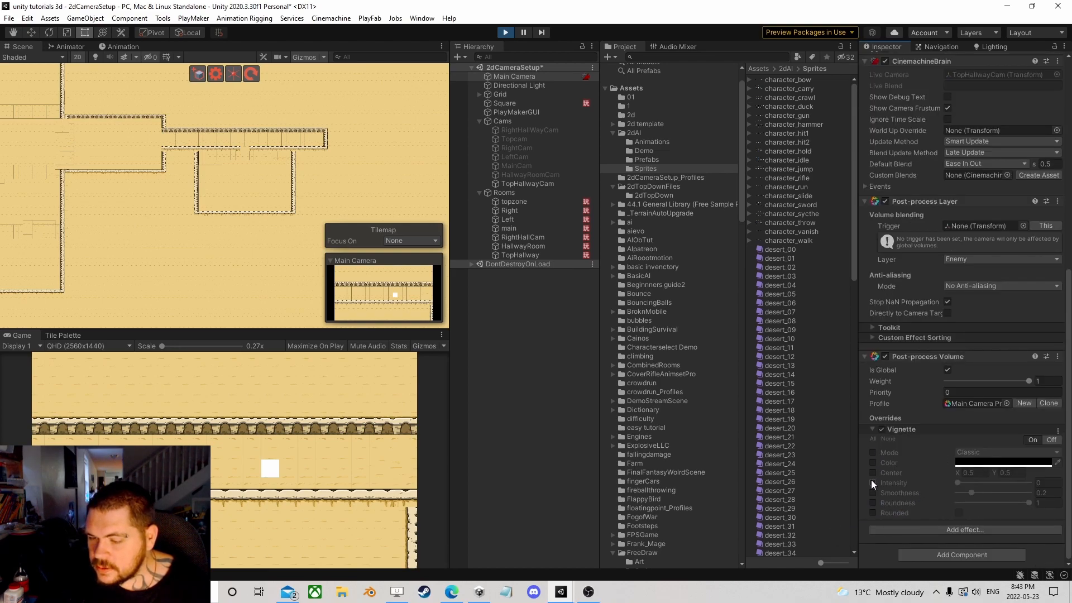
{"action": "left_click_drag", "start_coordinate": [960, 481], "coordinate": [989, 481]}
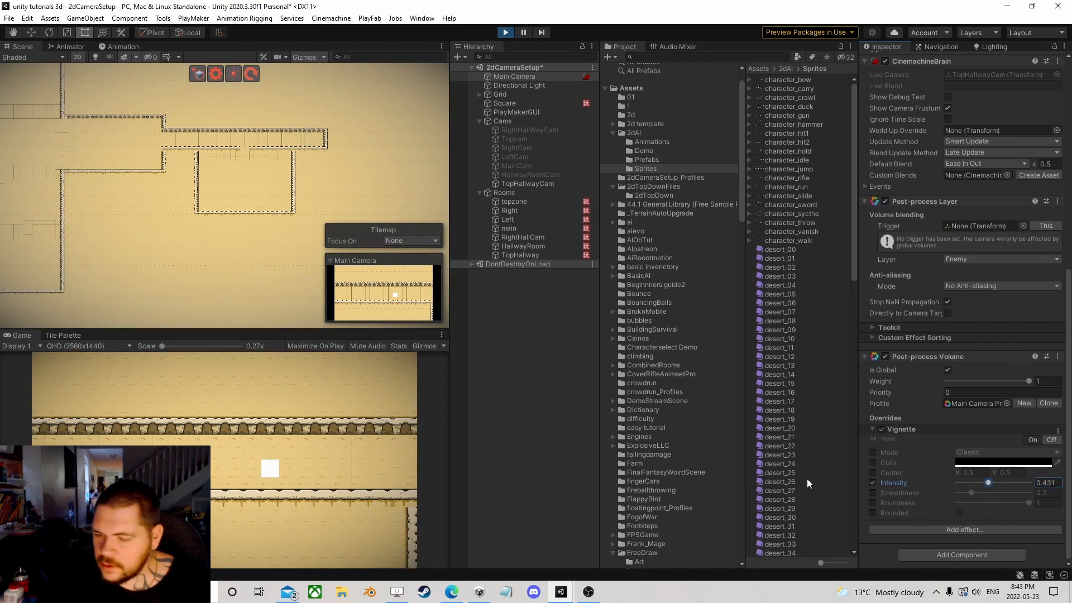
- Move the Square between the top hallway and the top room to check the vignette in play
{"action": "left_click", "coordinate": [222, 419]}
{"action": "key", "text": "d"}
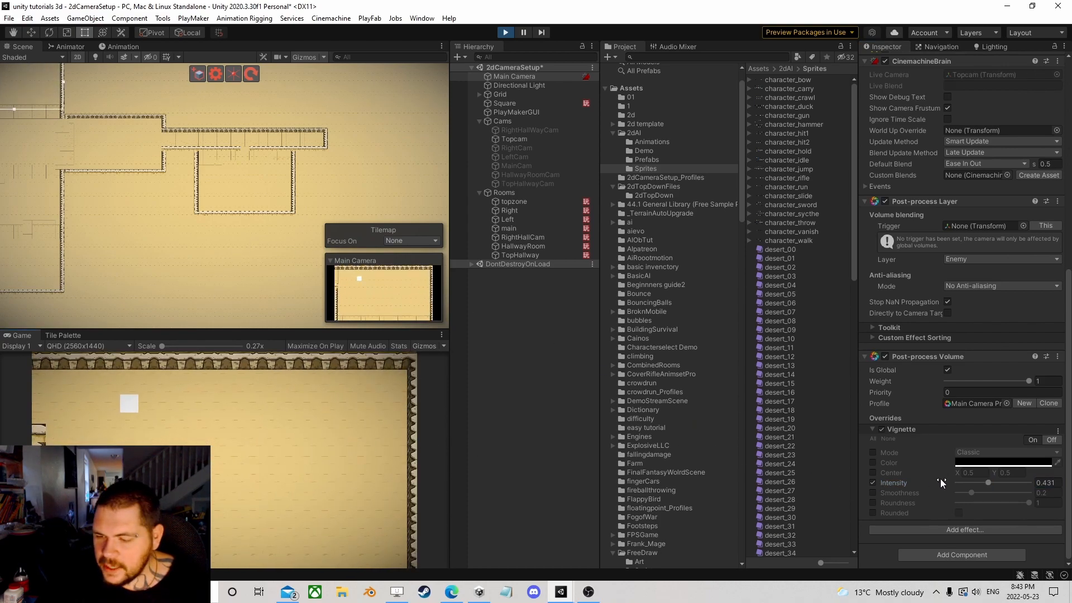
{"action": "left_click", "coordinate": [990, 481]}
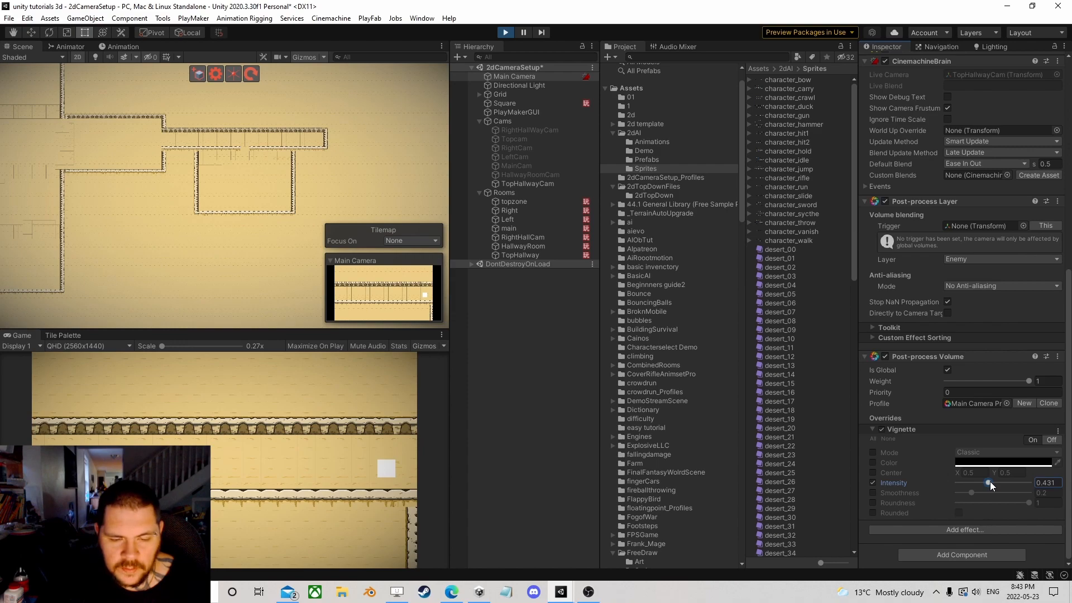
{"action": "key", "text": "d"}
{"action": "left_click", "coordinate": [1061, 430]}
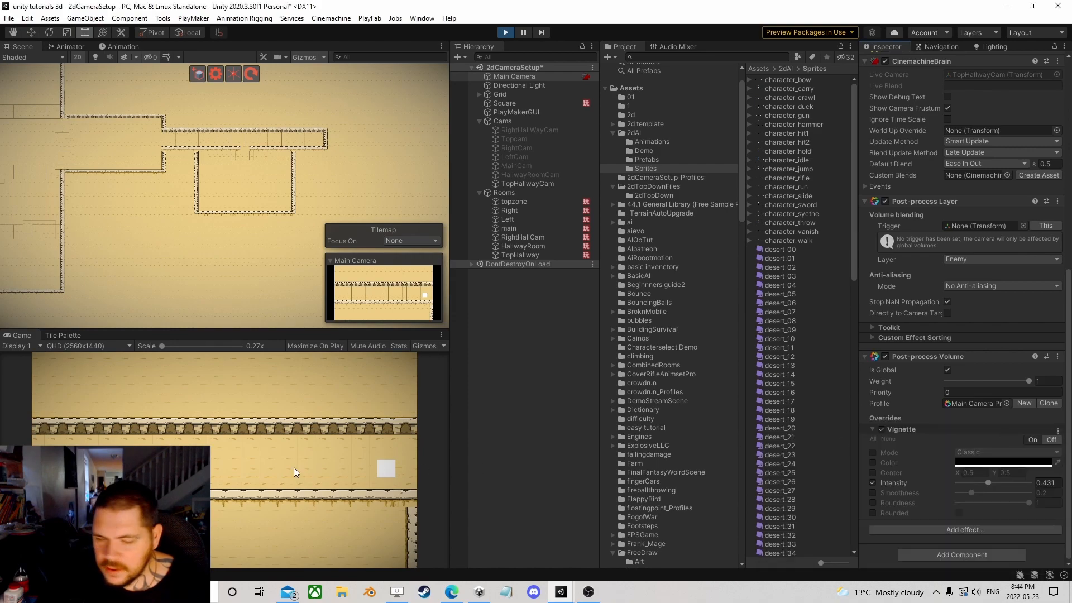
{"action": "key", "text": "d"}
- Set the Vignette's Intensity to 0.154 and Smoothness to 1, testing the look between the top room and hallway
{"action": "mouse_move", "coordinate": [987, 483]}
{"action": "left_mouse_down"}
{"action": "mouse_move", "coordinate": [996, 480]}
{"action": "mouse_move", "coordinate": [981, 482]}
{"action": "left_mouse_up"}
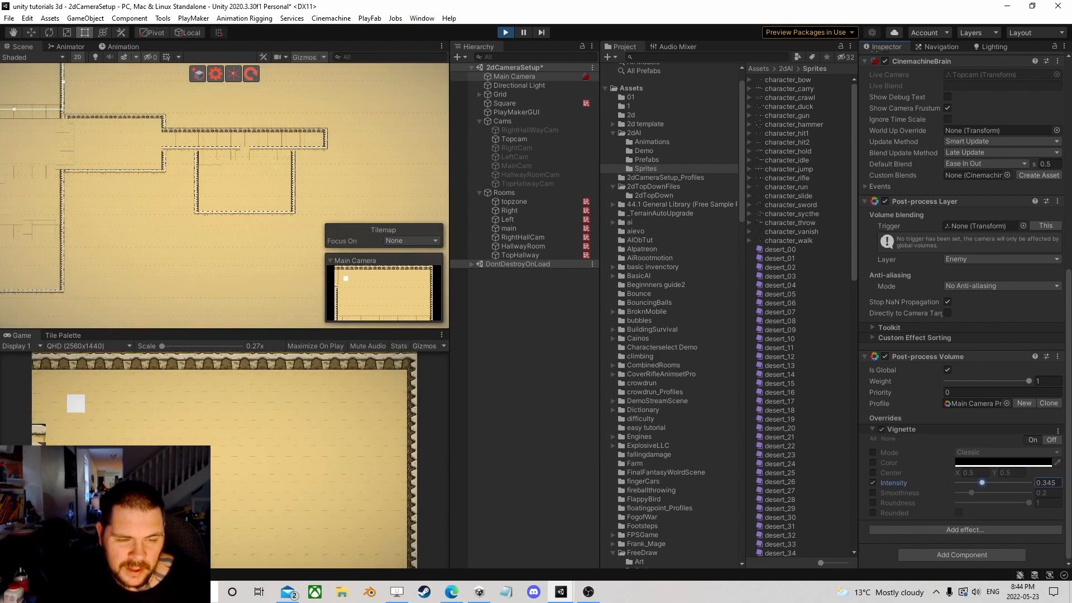
{"action": "key", "text": "a"}
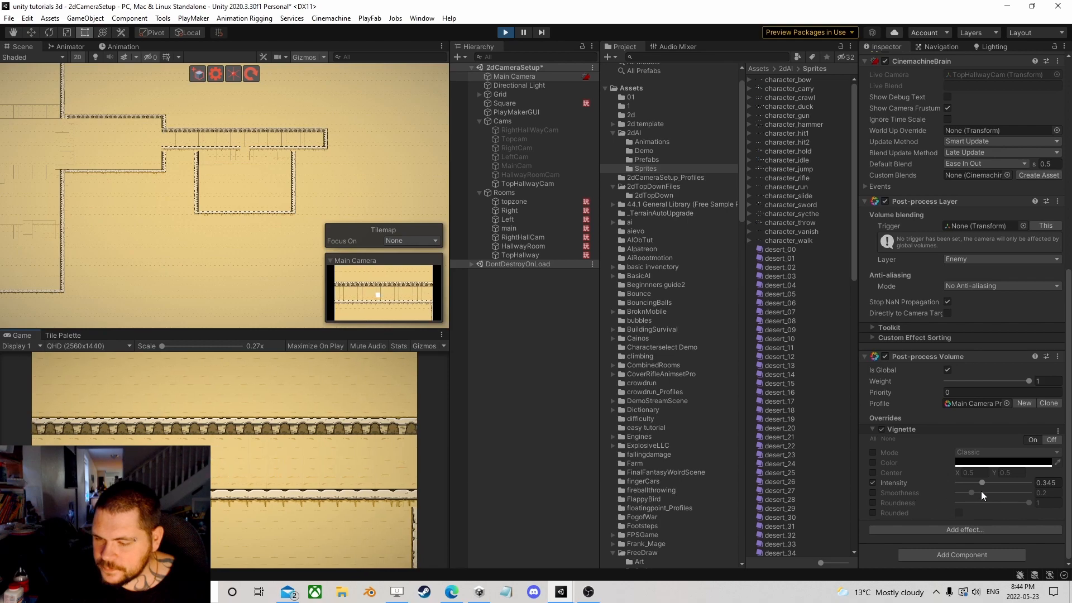
{"action": "mouse_move", "coordinate": [980, 480]}
{"action": "left_mouse_down"}
{"action": "mouse_move", "coordinate": [1026, 490]}
{"action": "mouse_move", "coordinate": [985, 491]}
{"action": "mouse_move", "coordinate": [1043, 473]}
{"action": "mouse_move", "coordinate": [969, 480]}
{"action": "left_mouse_up"}
- Move the Square from the top hallway through the top and main rooms into the left room to check the softened vignette
{"action": "left_click", "coordinate": [346, 446]}
{"action": "key", "text": "a"}
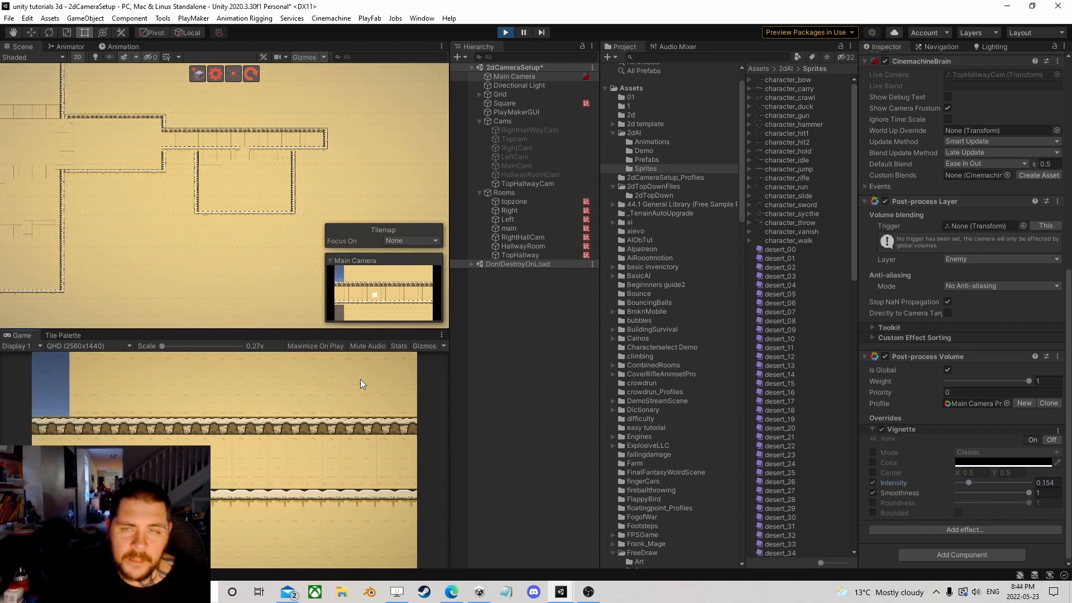
{"action": "key", "text": "d"}
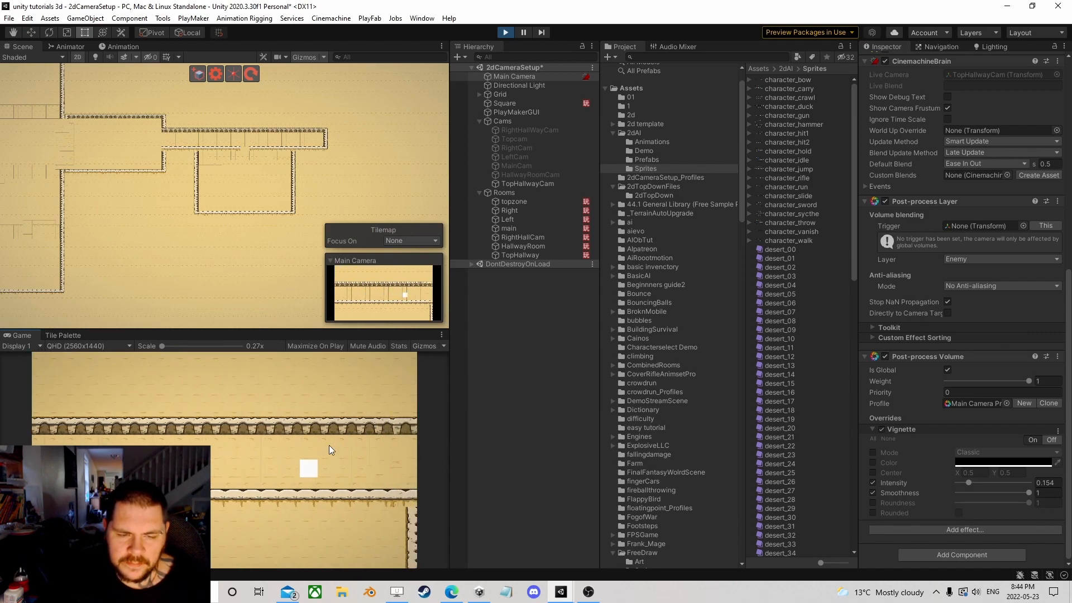
{"action": "key", "text": "w"}
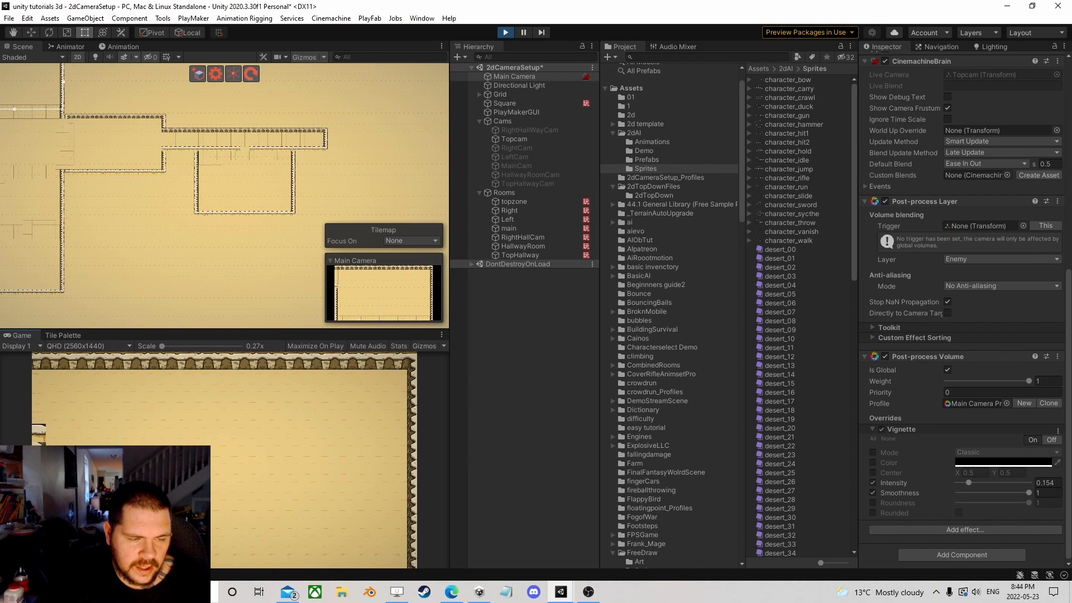
{"action": "key", "text": "s"}
{"action": "key", "text": "d"}
{"action": "key", "text": "a"}
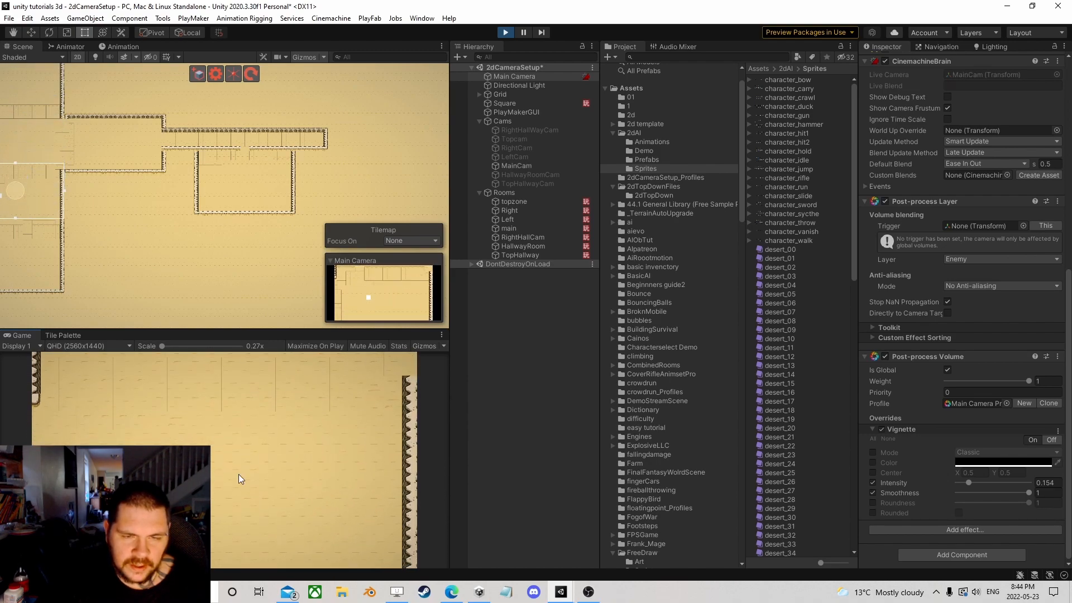
{"action": "key", "text": "d"}
{"action": "key", "text": "s"}
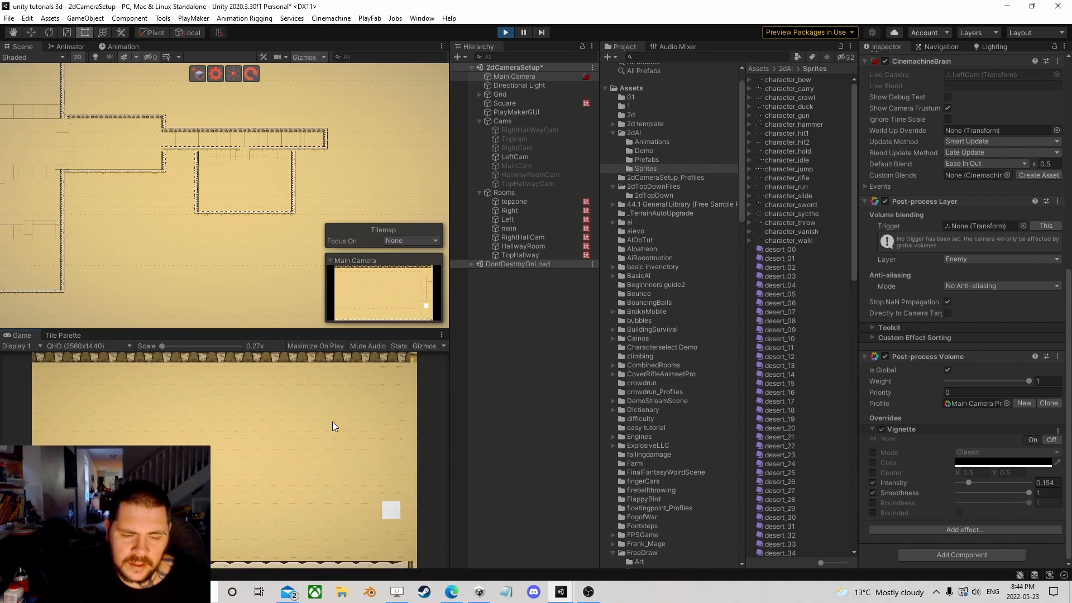
- Move the Square between the left room and the main room to test camera switching with the vignette
{"action": "key", "text": "d"}
{"action": "key", "text": "s"}
{"action": "key", "text": "a"}
{"action": "key", "text": "a"}
{"action": "key", "text": "w"}
{"action": "key", "text": "d"}
{"action": "key", "text": "w"}
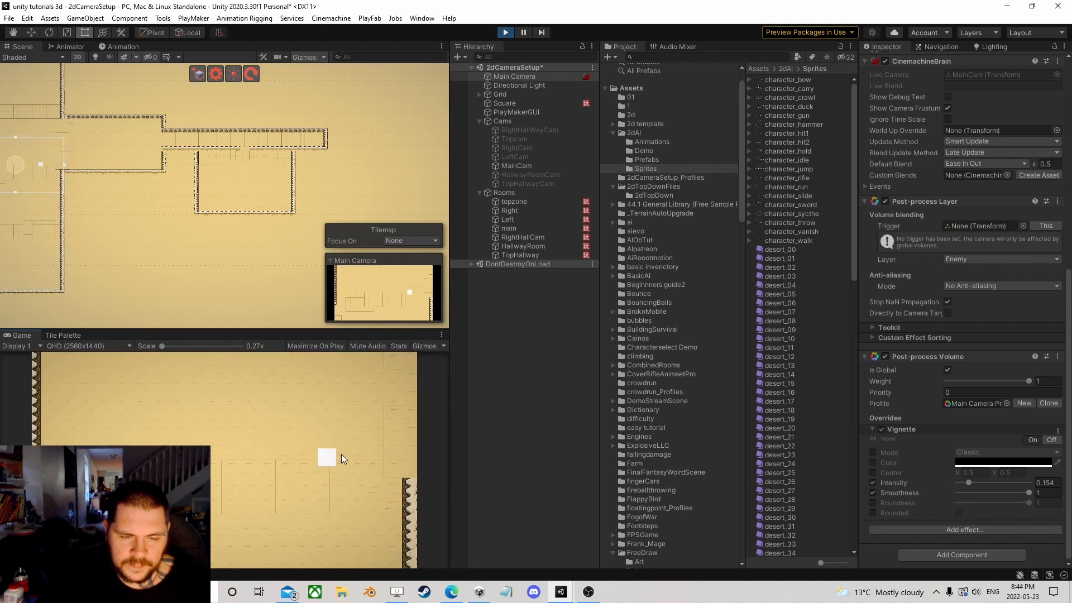
- Move the Square from the main room through the right room and right hallway into the hallway room to test camera switching
{"action": "key", "text": "d"}
{"action": "key", "text": "w"}
{"action": "key", "text": "d"}
{"action": "key", "text": "d"}
{"action": "key", "text": "s"}
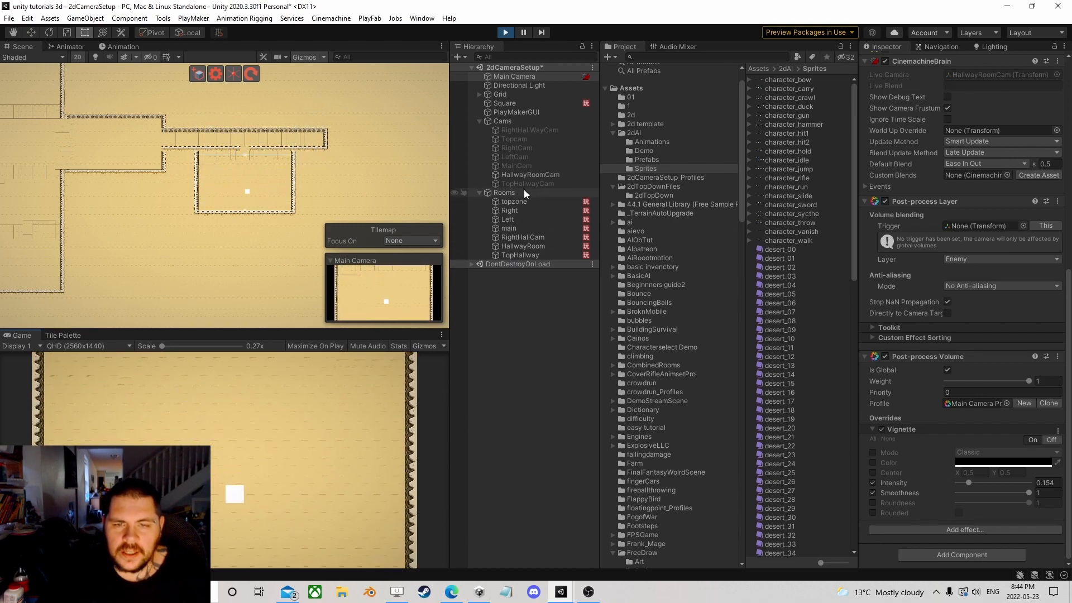
- Examine the topzone trigger area and its position relative to the surrounding rooms in the scene
{"action": "left_click", "coordinate": [513, 201]}
{"action": "scroll", "coordinate": [224, 215], "scroll_direction": "down", "scroll_amount": 8}
{"action": "middle_click_drag", "start_coordinate": [159, 183], "coordinate": [283, 197]}
{"action": "scroll", "coordinate": [283, 198], "scroll_direction": "up", "scroll_amount": 5}
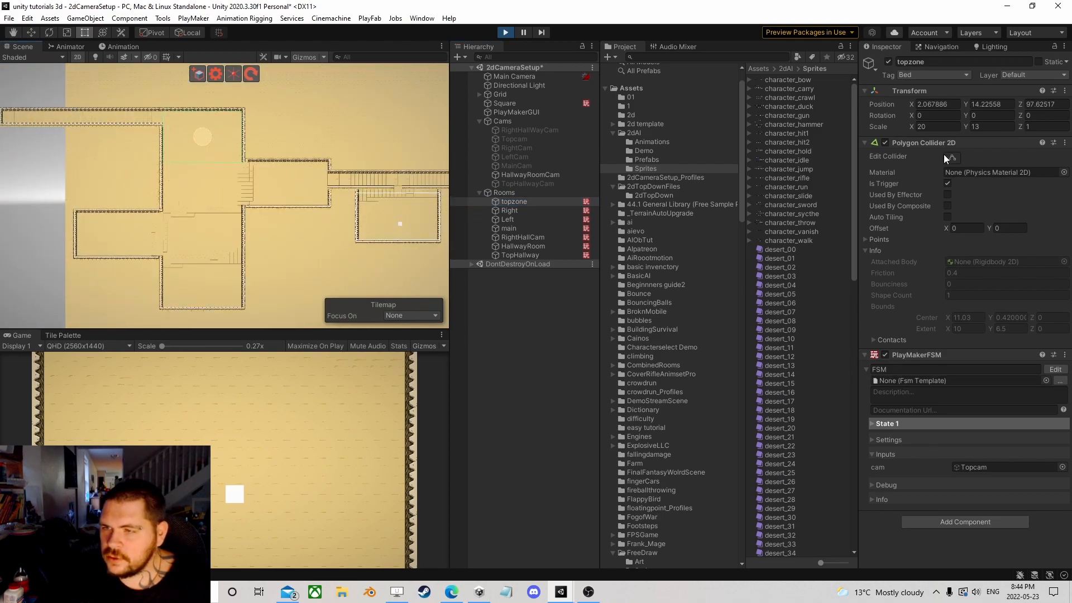
{"action": "scroll", "coordinate": [223, 192], "scroll_direction": "up", "scroll_amount": 1}
{"action": "middle_click_drag", "start_coordinate": [228, 154], "coordinate": [269, 181]}
{"action": "scroll", "coordinate": [182, 183], "scroll_direction": "down", "scroll_amount": 1}
{"action": "scroll", "coordinate": [245, 157], "scroll_direction": "down", "scroll_amount": 1}
{"action": "scroll", "coordinate": [224, 207], "scroll_direction": "up", "scroll_amount": 5}
{"action": "scroll", "coordinate": [196, 226], "scroll_direction": "up", "scroll_amount": 5}
{"action": "scroll", "coordinate": [270, 181], "scroll_direction": "up", "scroll_amount": 3}
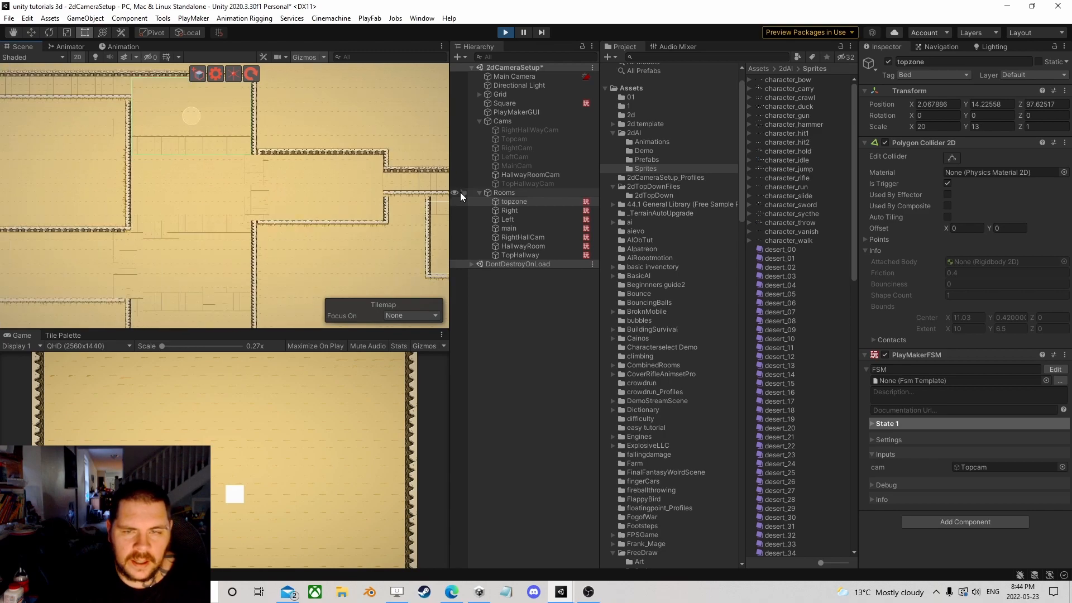
- Review topzone's FSM in the PlayMaker editor and close it
{"action": "left_click", "coordinate": [504, 264]}
{"action": "left_click", "coordinate": [514, 202]}
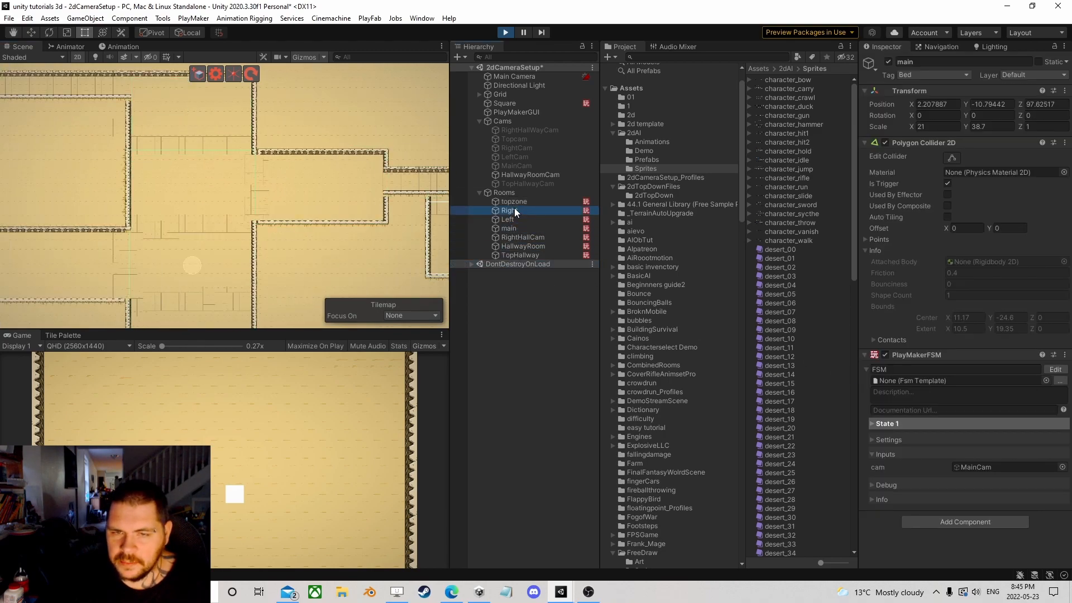
{"action": "left_click", "coordinate": [1056, 370]}
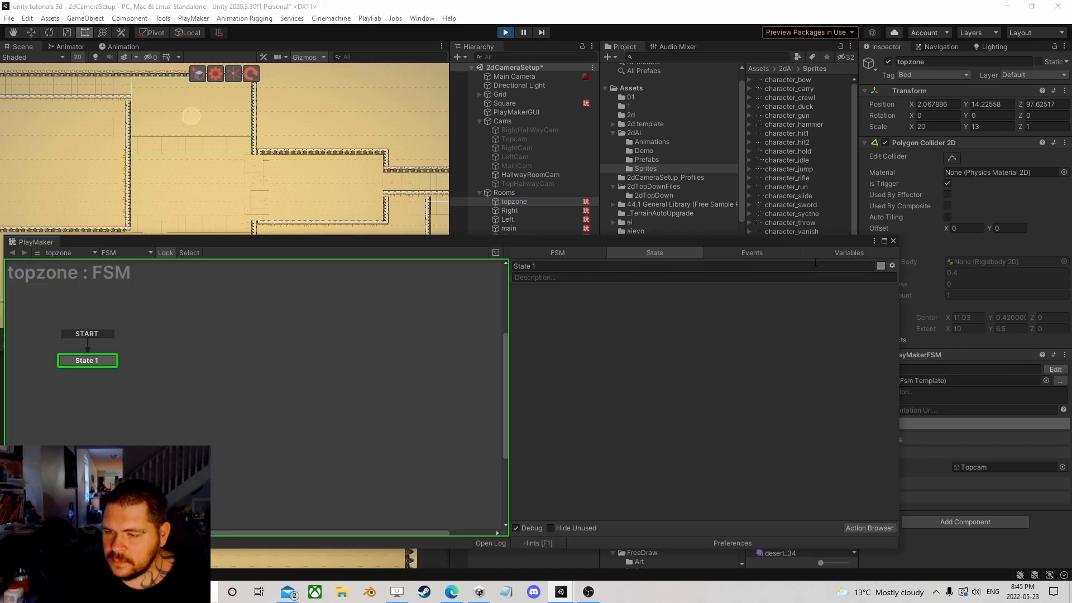
{"action": "left_click", "coordinate": [895, 240]}
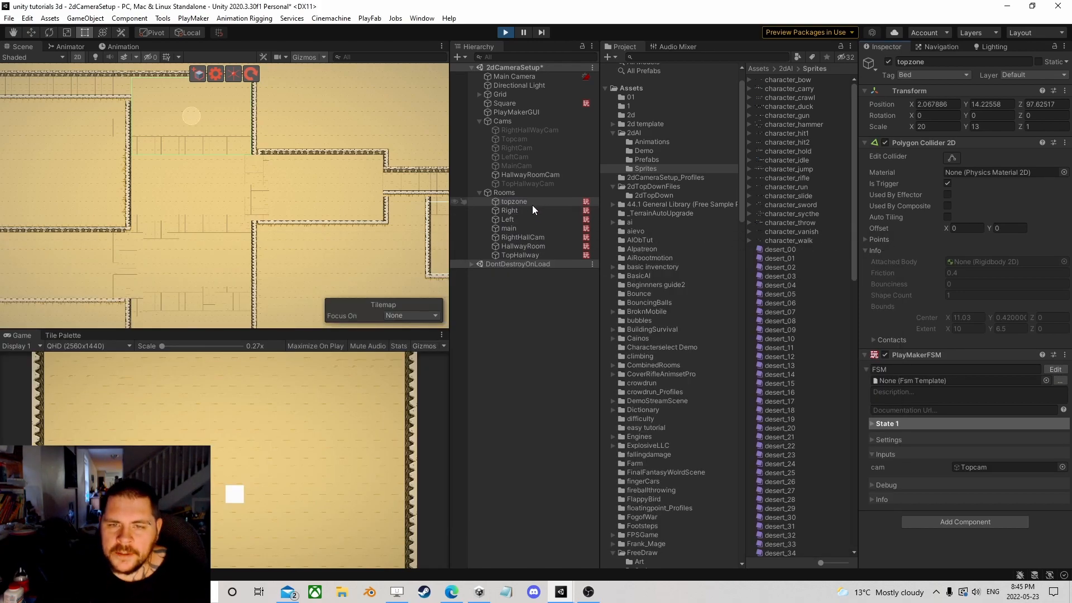
- Review States 1, 2 and 3 of the Square's camera-switching FSM, then close the PlayMaker editor
{"action": "left_click", "coordinate": [520, 95]}
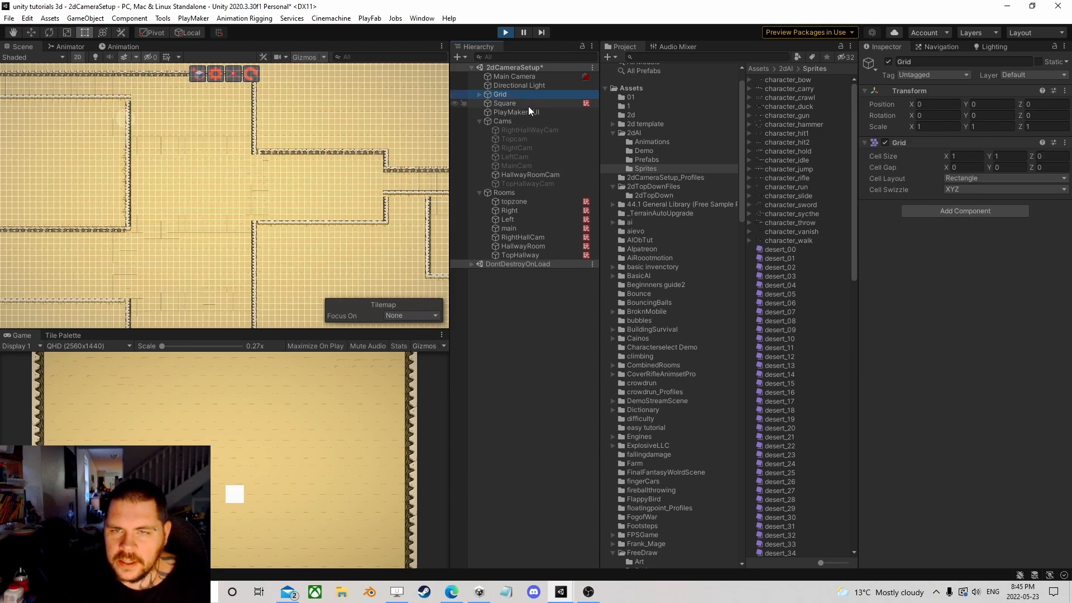
{"action": "left_click", "coordinate": [525, 104]}
{"action": "scroll", "coordinate": [1003, 306], "scroll_direction": "down", "scroll_amount": 3}
{"action": "left_click", "coordinate": [1049, 187]}
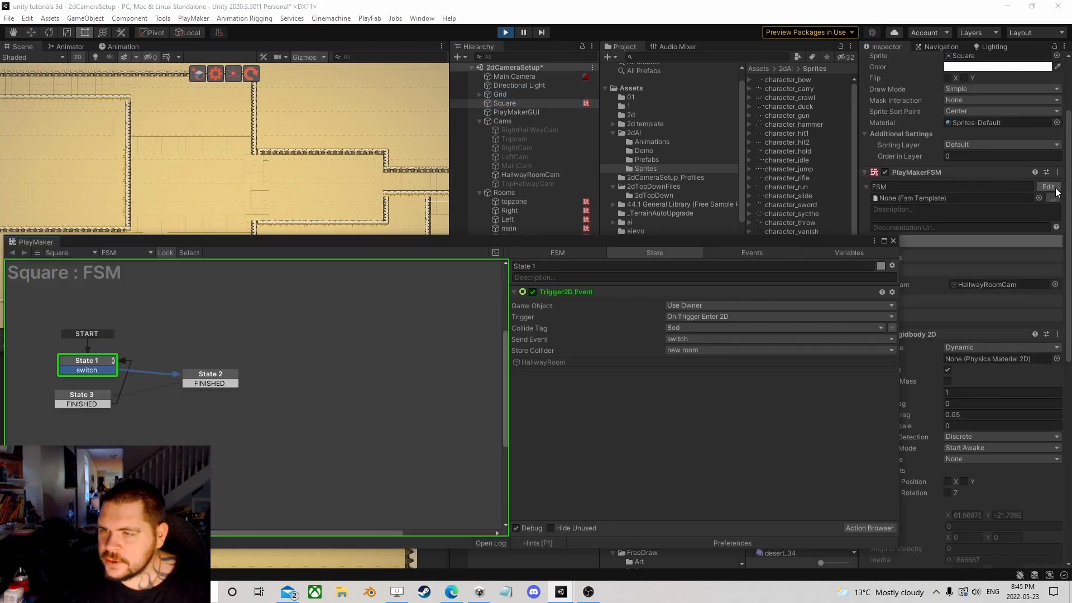
{"action": "left_click", "coordinate": [213, 377]}
{"action": "left_click", "coordinate": [94, 397]}
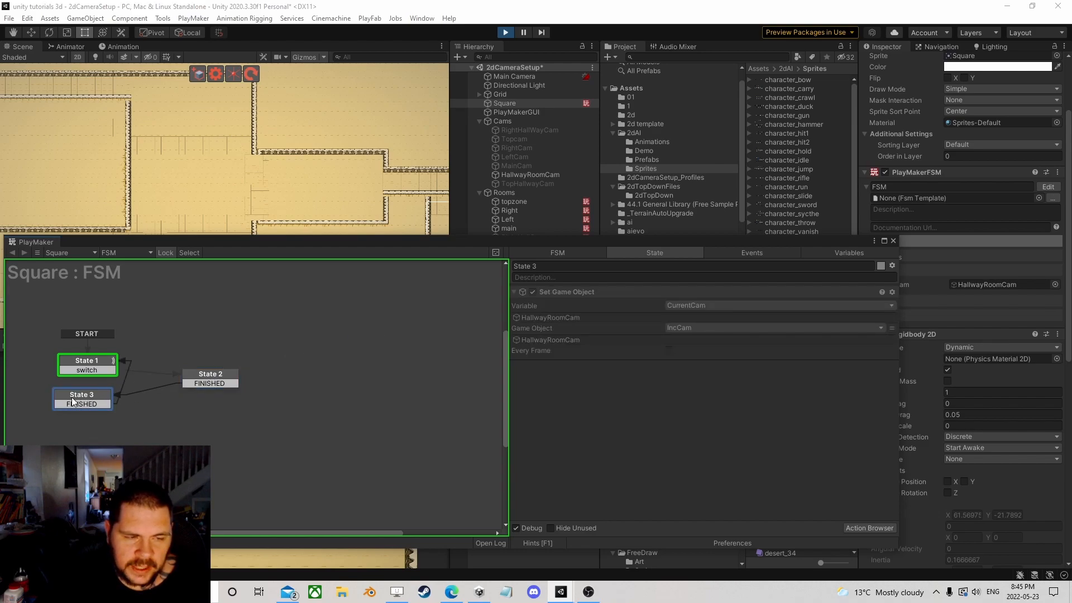
{"action": "left_click", "coordinate": [88, 365]}
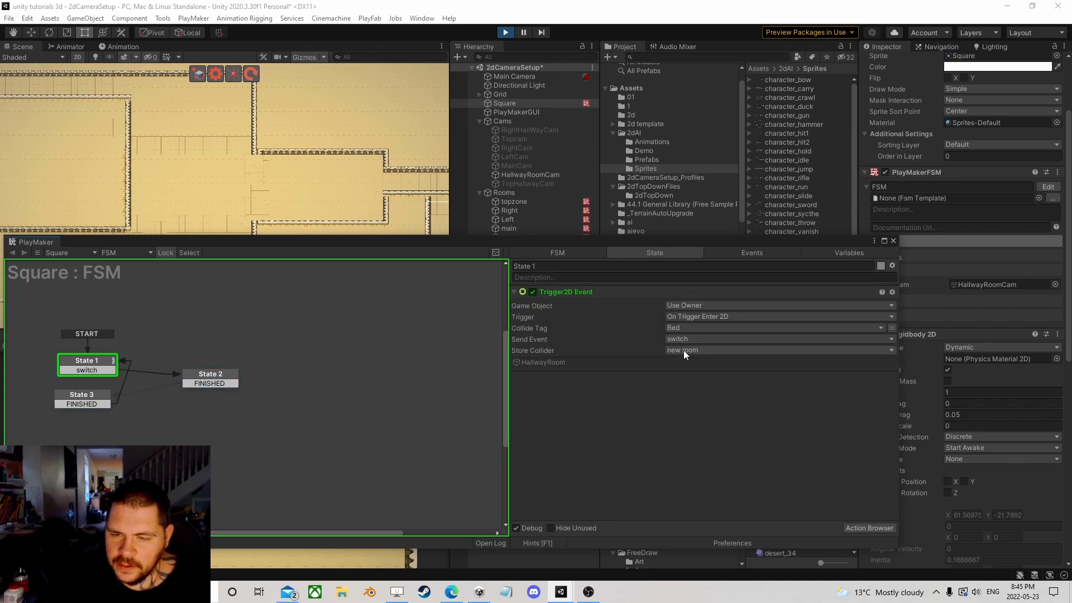
{"action": "left_click", "coordinate": [90, 392]}
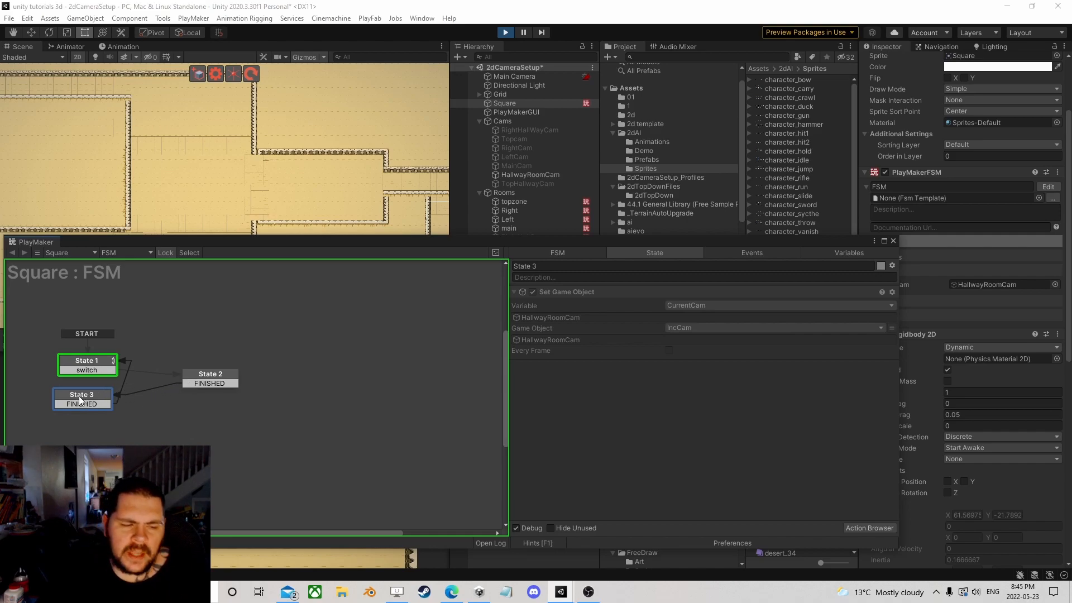
{"action": "mouse_move", "coordinate": [88, 398]}
{"action": "left_mouse_down"}
{"action": "mouse_move", "coordinate": [78, 399]}
{"action": "mouse_move", "coordinate": [90, 396]}
{"action": "left_mouse_up"}
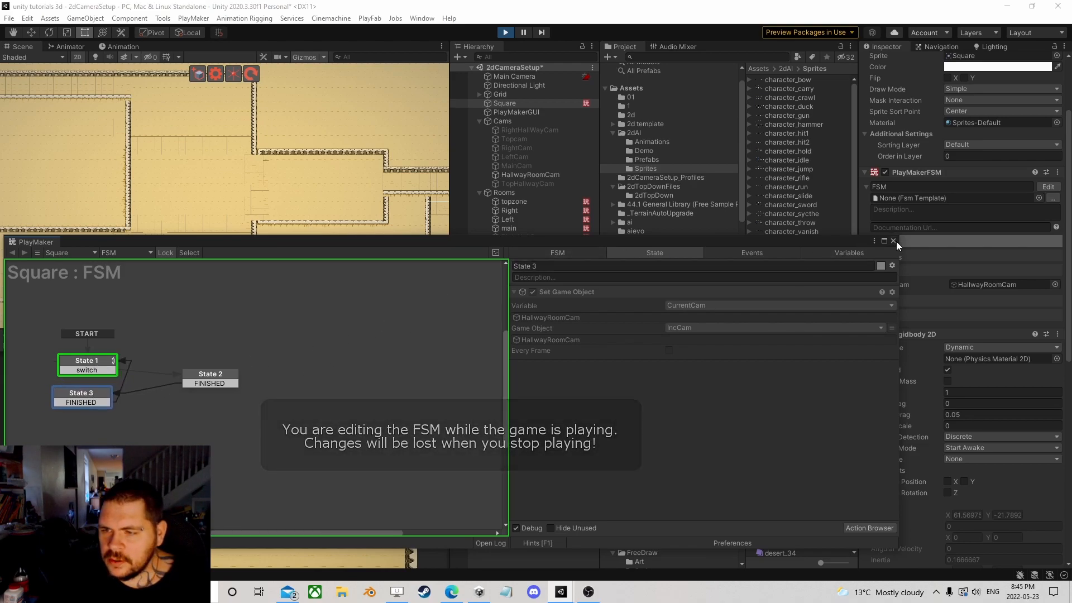
{"action": "left_click", "coordinate": [893, 241]}
- Check the Right room zone's cam input and collapse the Rooms group
{"action": "left_click", "coordinate": [510, 242]}
{"action": "left_click", "coordinate": [510, 211]}
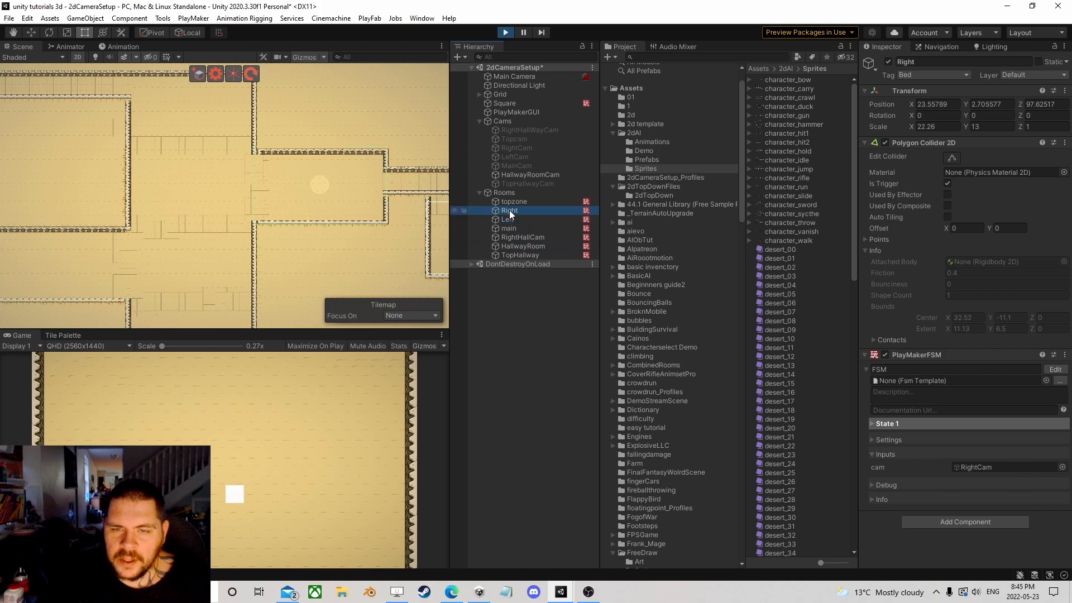
{"action": "left_click", "coordinate": [478, 193]}
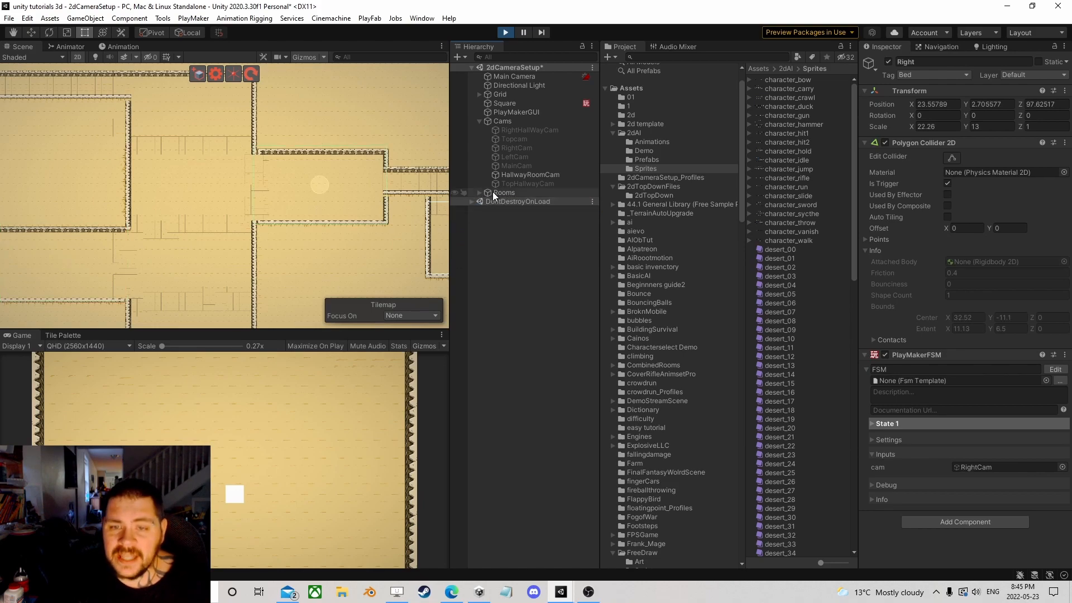
- Inspect the Topcam and RightCam virtual cameras, framing each in the scene to see its room coverage
{"action": "left_click", "coordinate": [522, 166]}
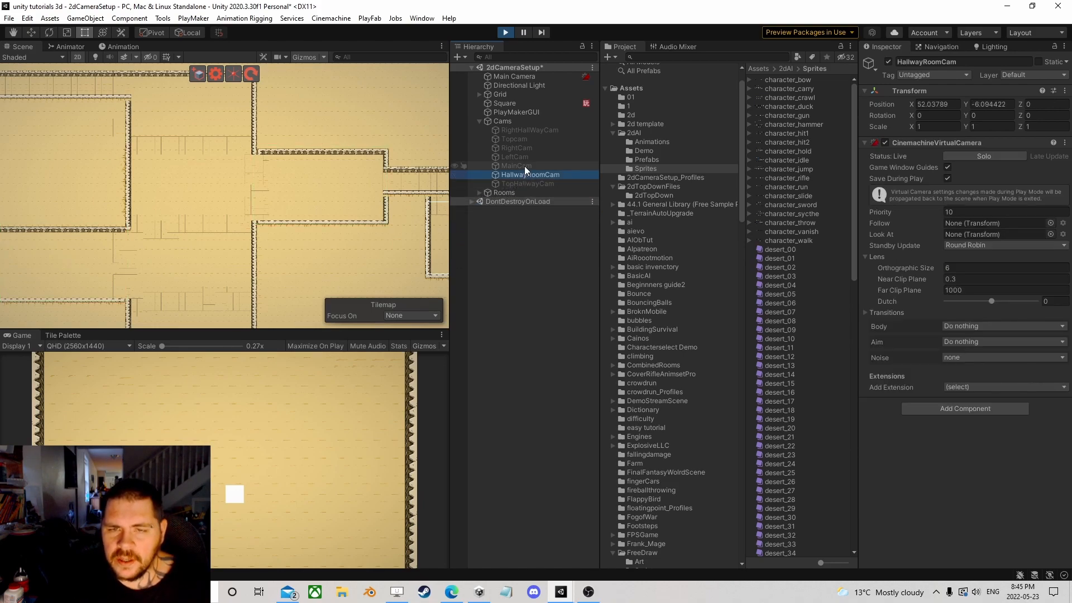
{"action": "left_click", "coordinate": [517, 148]}
{"action": "double_click", "coordinate": [519, 138]}
{"action": "scroll", "coordinate": [287, 189], "scroll_direction": "down", "scroll_amount": 10}
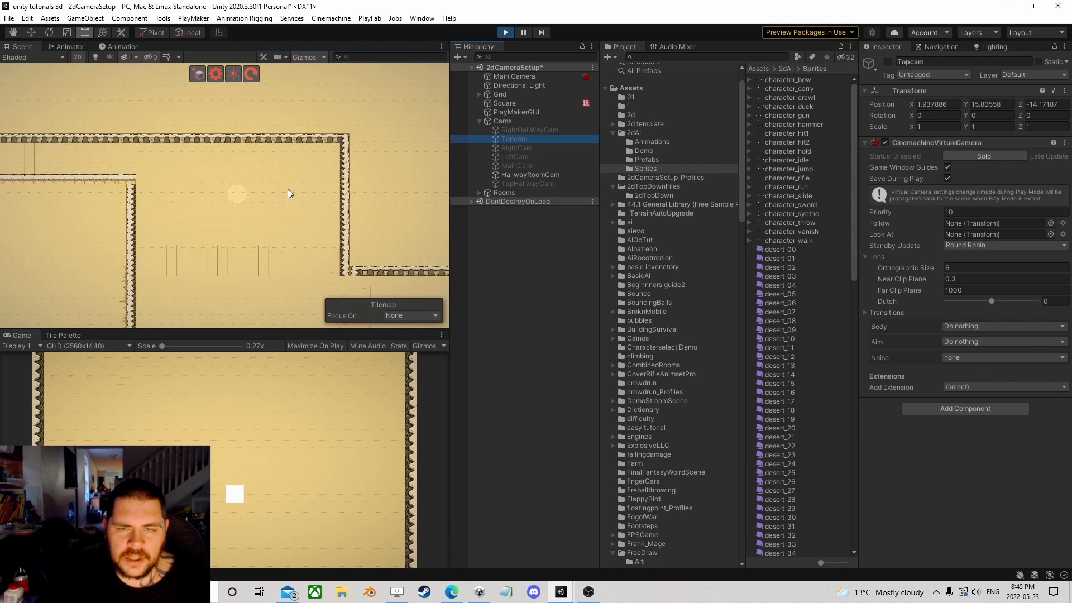
{"action": "left_click", "coordinate": [512, 146]}
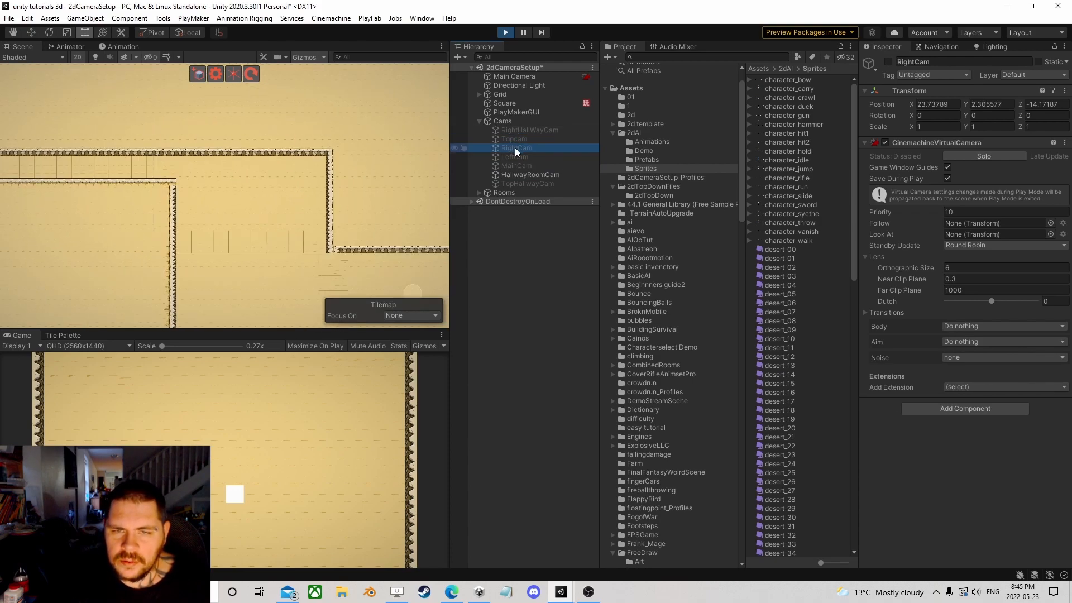
{"action": "double_click", "coordinate": [515, 149]}
{"action": "scroll", "coordinate": [330, 158], "scroll_direction": "down", "scroll_amount": 1}
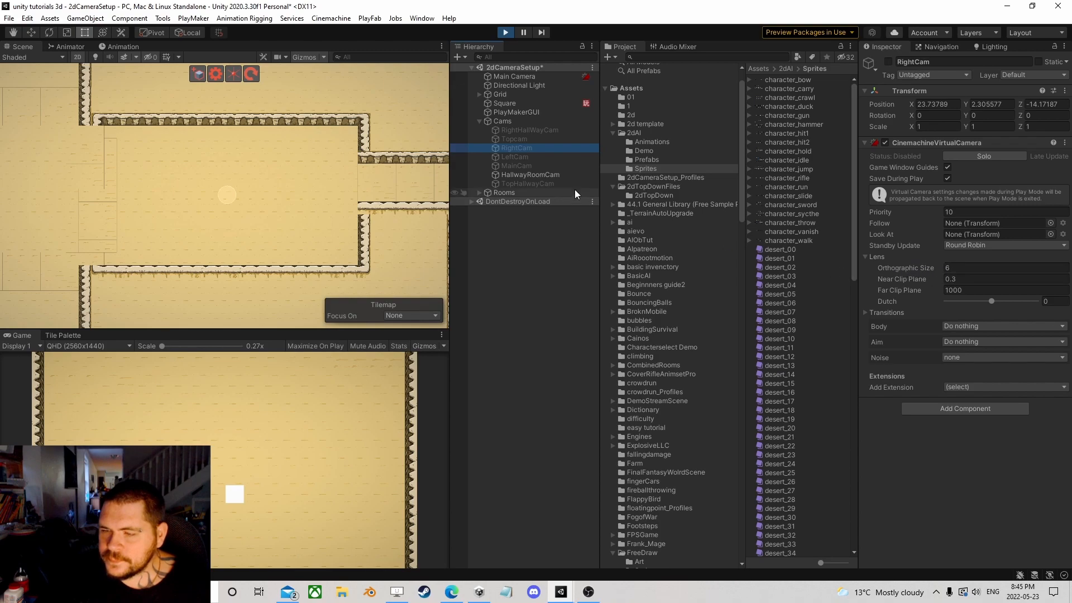
- Inspect MainCam's follow and confiner settings and view the main room it covers in the scene
{"action": "left_click", "coordinate": [525, 174]}
{"action": "double_click", "coordinate": [517, 165]}
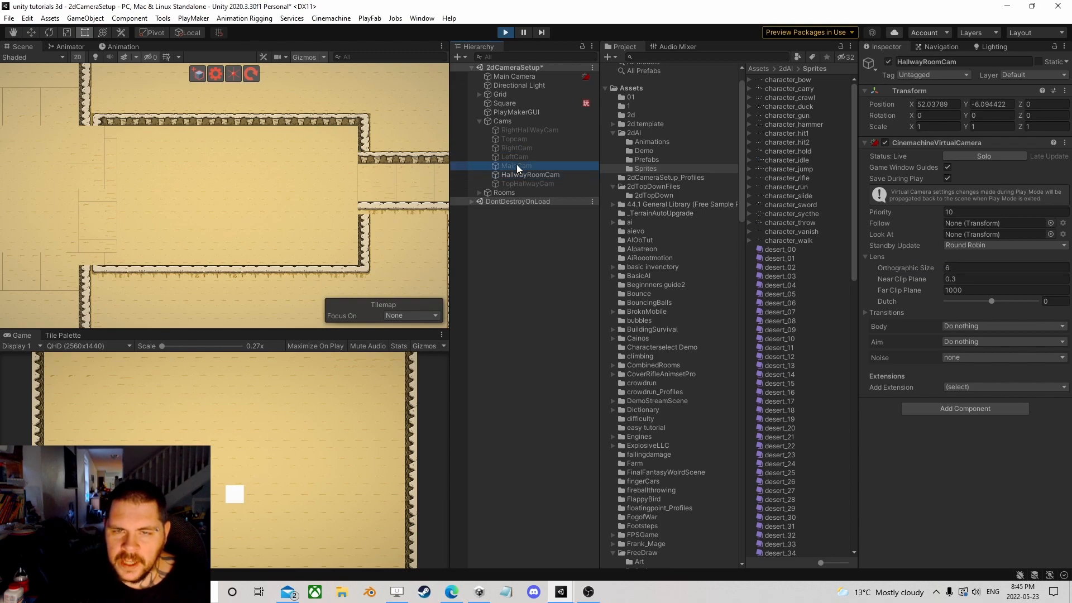
{"action": "scroll", "coordinate": [212, 206], "scroll_direction": "down", "scroll_amount": 3}
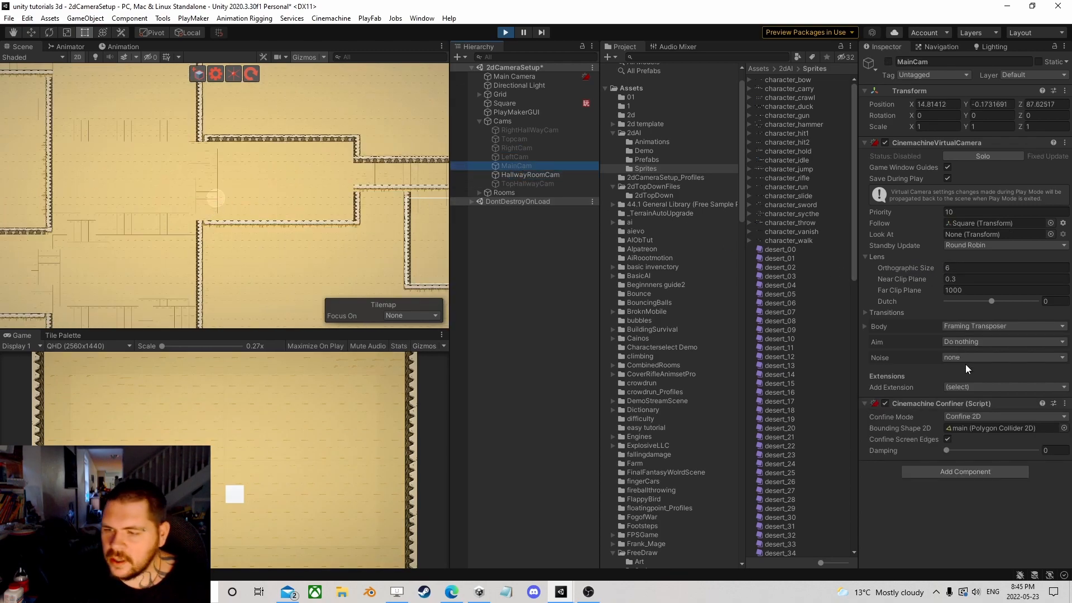
{"action": "scroll", "coordinate": [190, 214], "scroll_direction": "down", "scroll_amount": 4}
{"action": "middle_click_drag", "start_coordinate": [187, 216], "coordinate": [265, 205]}
{"action": "scroll", "coordinate": [181, 187], "scroll_direction": "down", "scroll_amount": 2}
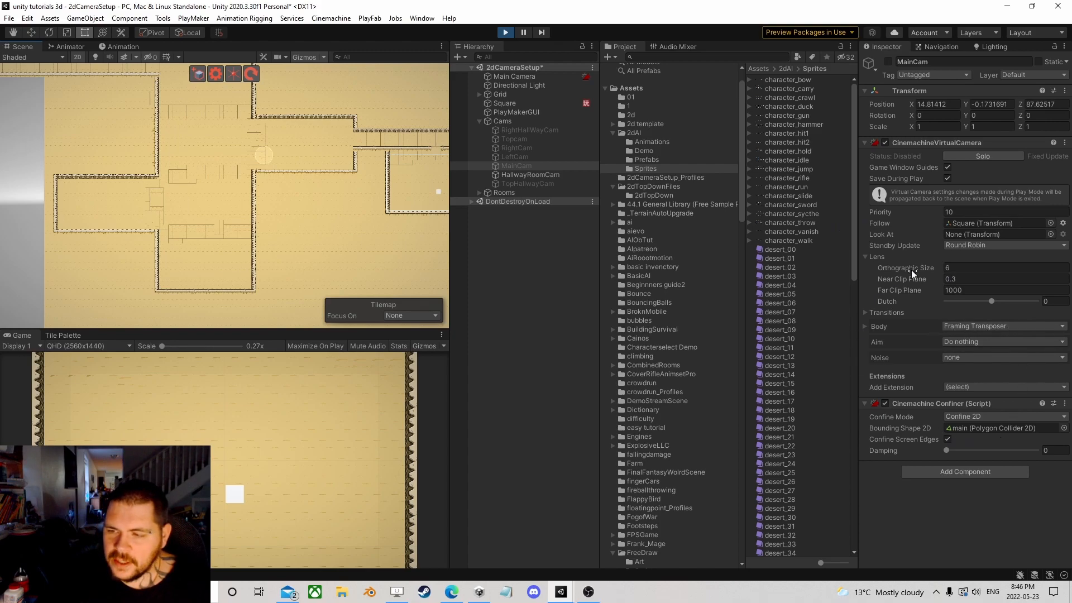
- Inspect HallwayRoomCam's settings and frame it in the scene to view the hallway room
{"action": "scroll", "coordinate": [358, 173], "scroll_direction": "up", "scroll_amount": 1}
{"action": "middle_click_drag", "start_coordinate": [344, 170], "coordinate": [83, 236]}
{"action": "scroll", "coordinate": [83, 235], "scroll_direction": "up", "scroll_amount": 1}
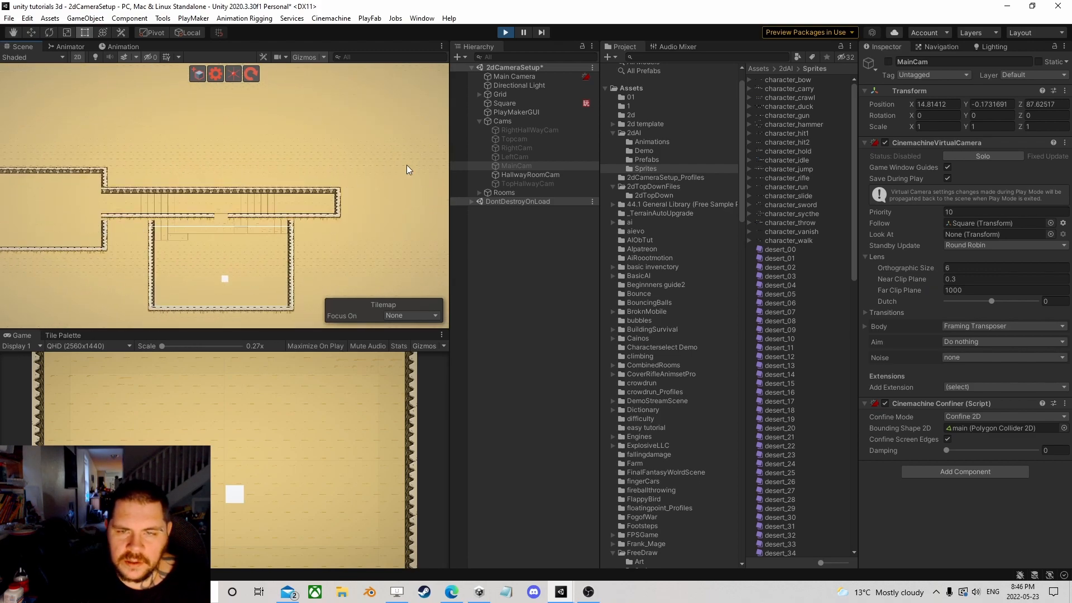
{"action": "left_click", "coordinate": [528, 175]}
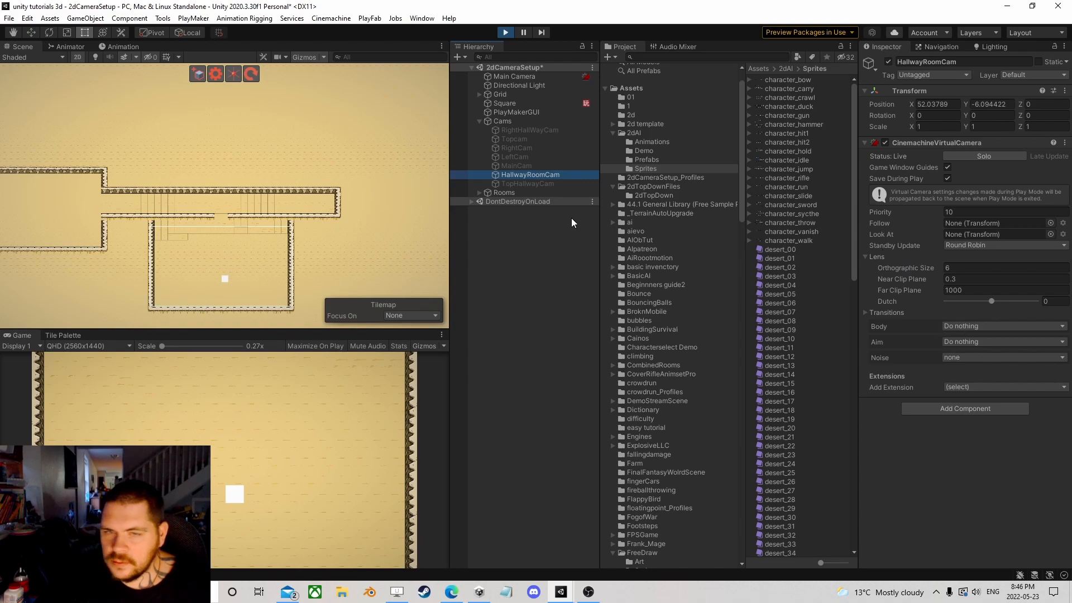
{"action": "double_click", "coordinate": [531, 174]}
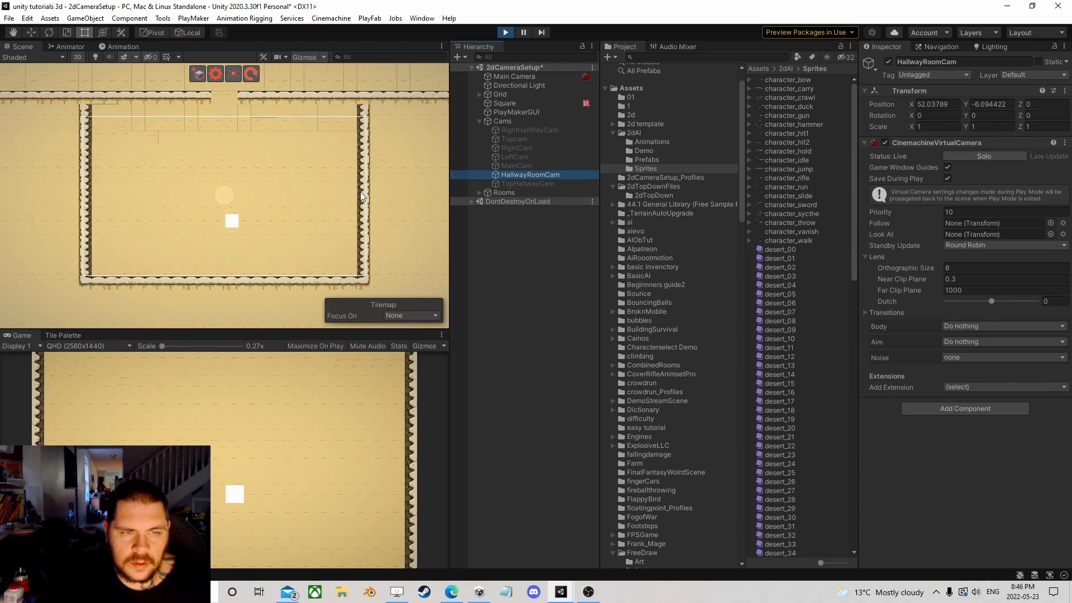
{"action": "scroll", "coordinate": [366, 185], "scroll_direction": "down", "scroll_amount": 3}
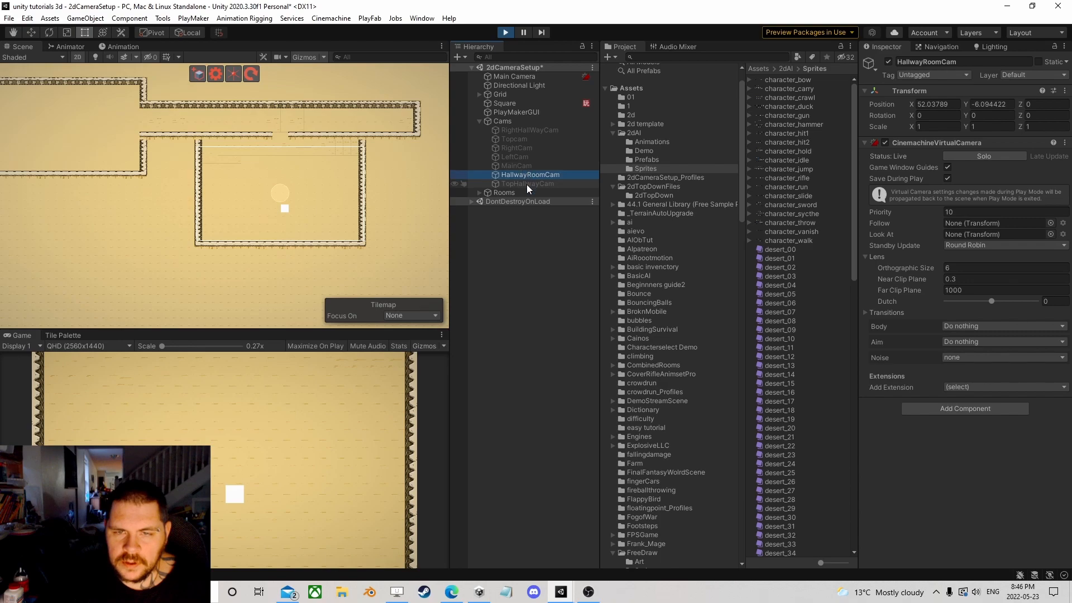
- Select RightHallWayCam and frame it in the scene around the right hallway
{"action": "left_click", "coordinate": [524, 131]}
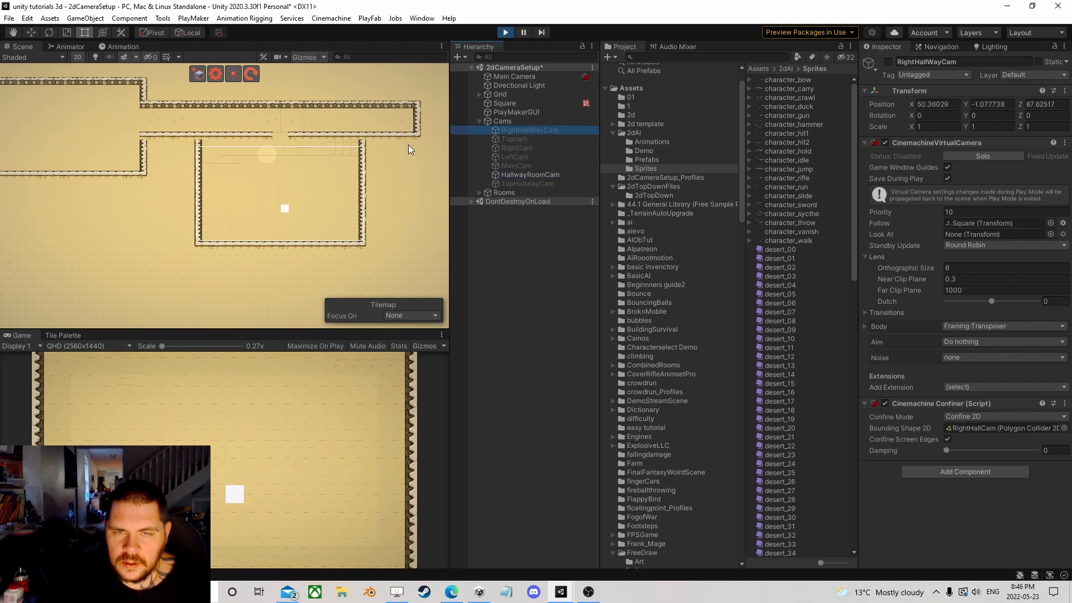
{"action": "key", "text": "f"}
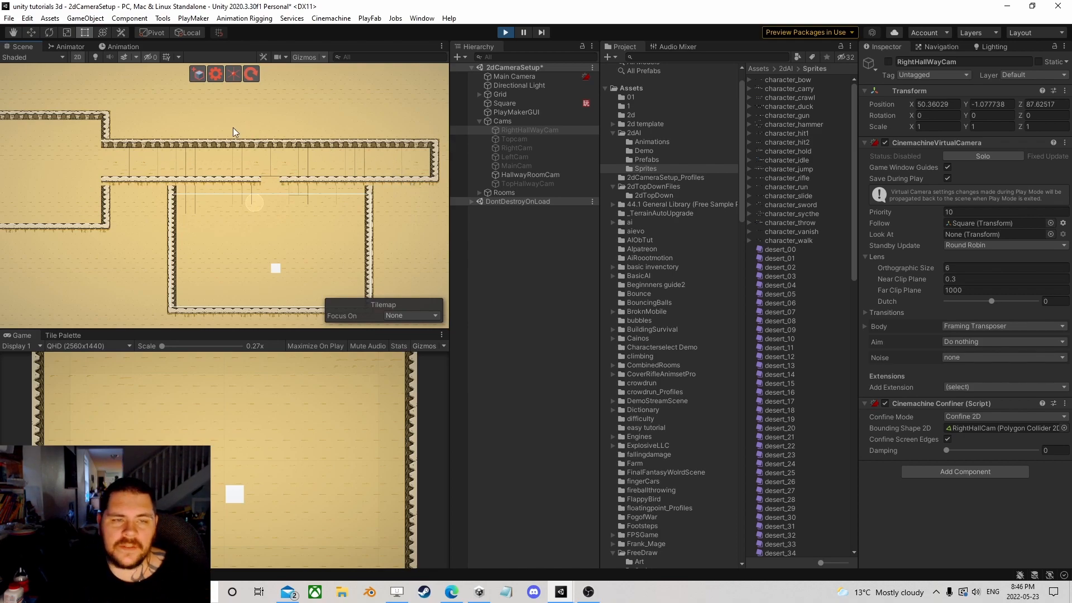
{"action": "scroll", "coordinate": [198, 205], "scroll_direction": "down", "scroll_amount": 3}
{"action": "middle_click_drag", "start_coordinate": [180, 207], "coordinate": [134, 233]}
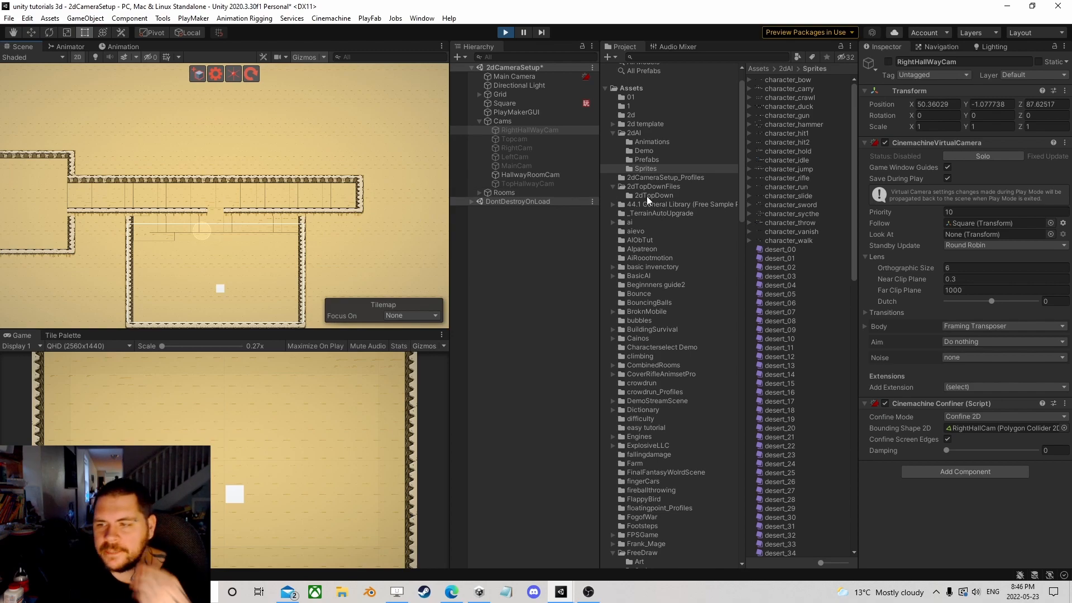
- Set RightHallWayCam's Orthographic Size to 8 and move the Square up into the right hallway to test it
{"action": "left_click", "coordinate": [950, 268]}
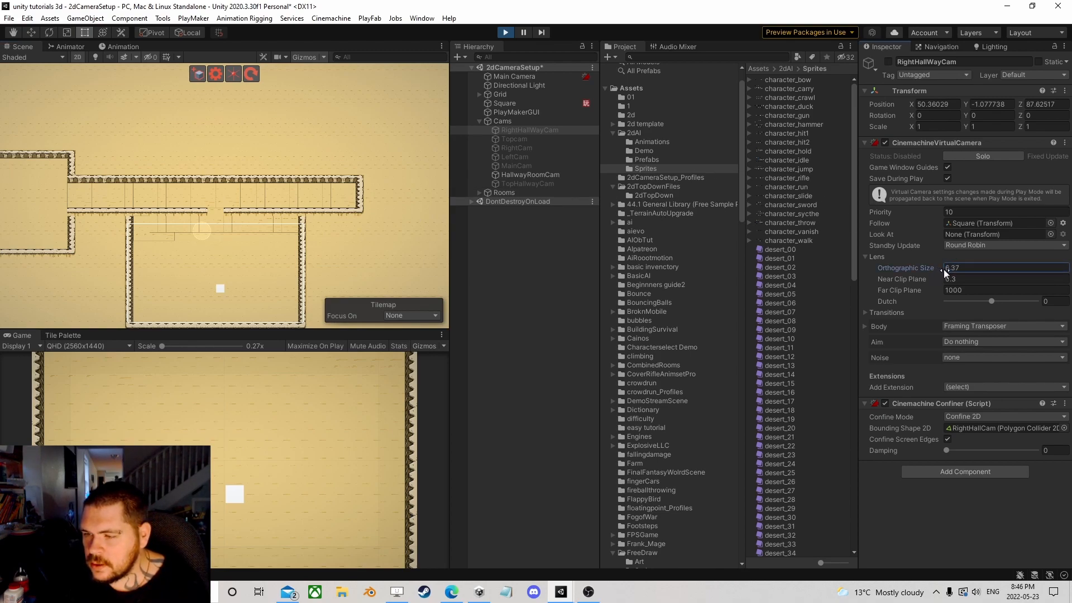
{"action": "type", "text": "8"}
{"action": "left_click", "coordinate": [253, 424]}
{"action": "key", "text": "w"}
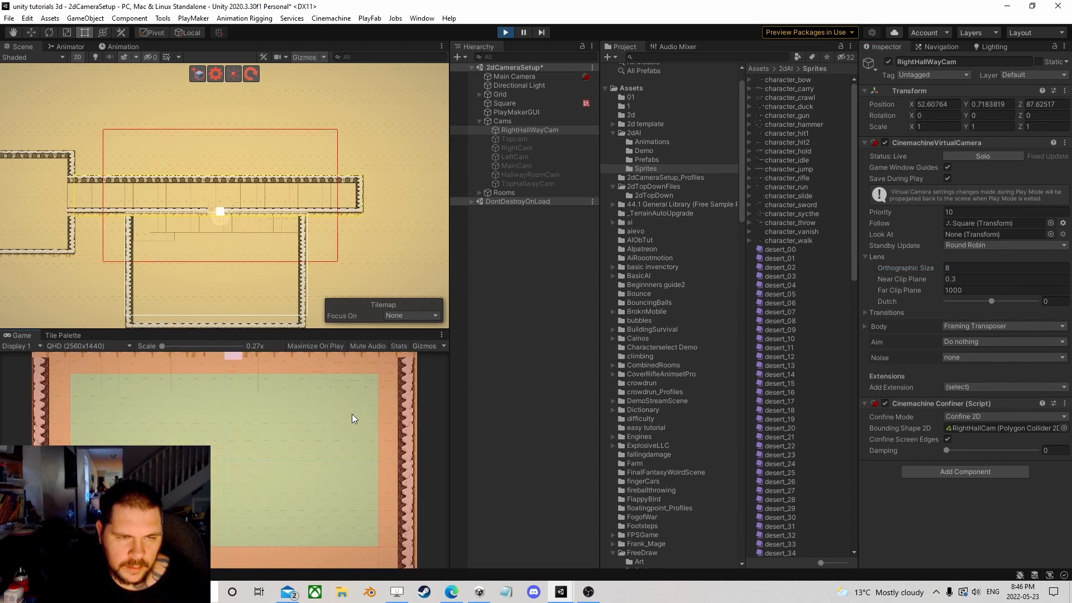
- Set RightHallWayCam's Orthographic Size to 2 and clear the selection
{"action": "left_click_drag", "start_coordinate": [932, 269], "coordinate": [889, 270]}
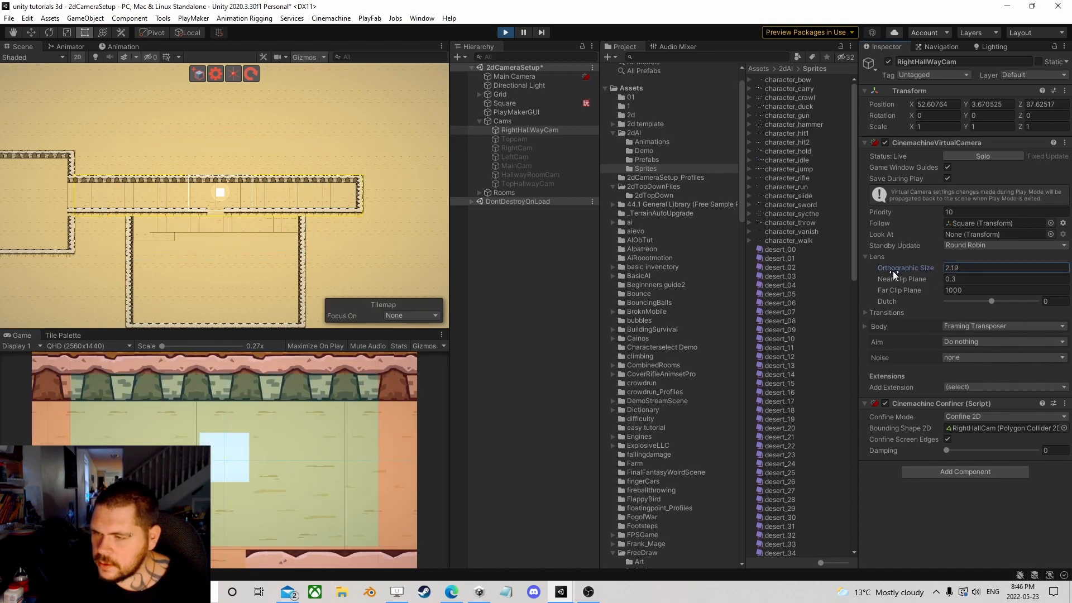
{"action": "type", "text": "2"}
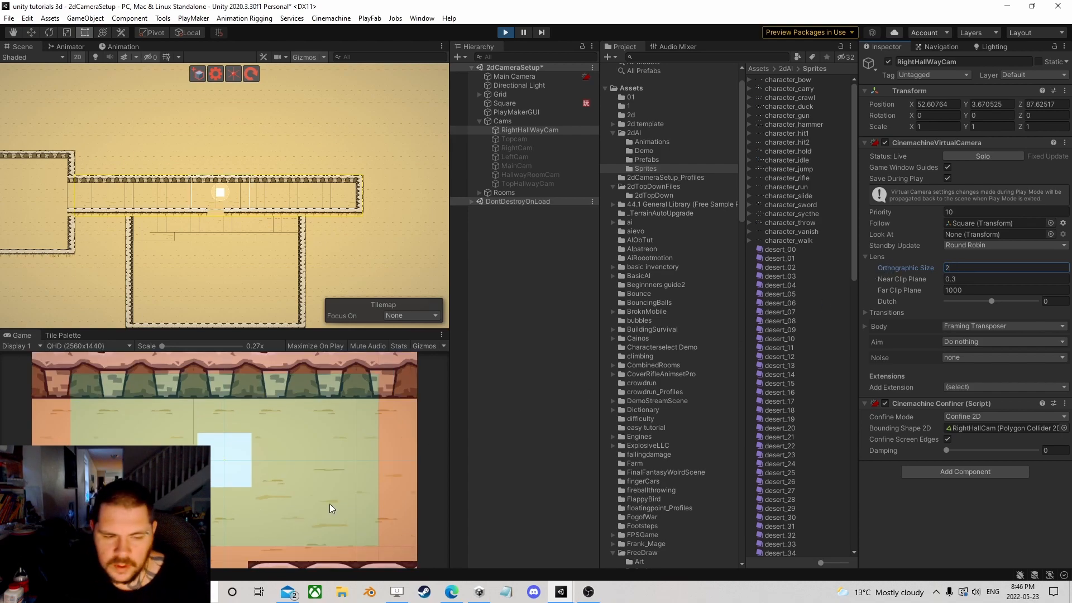
{"action": "left_click", "coordinate": [537, 391]}
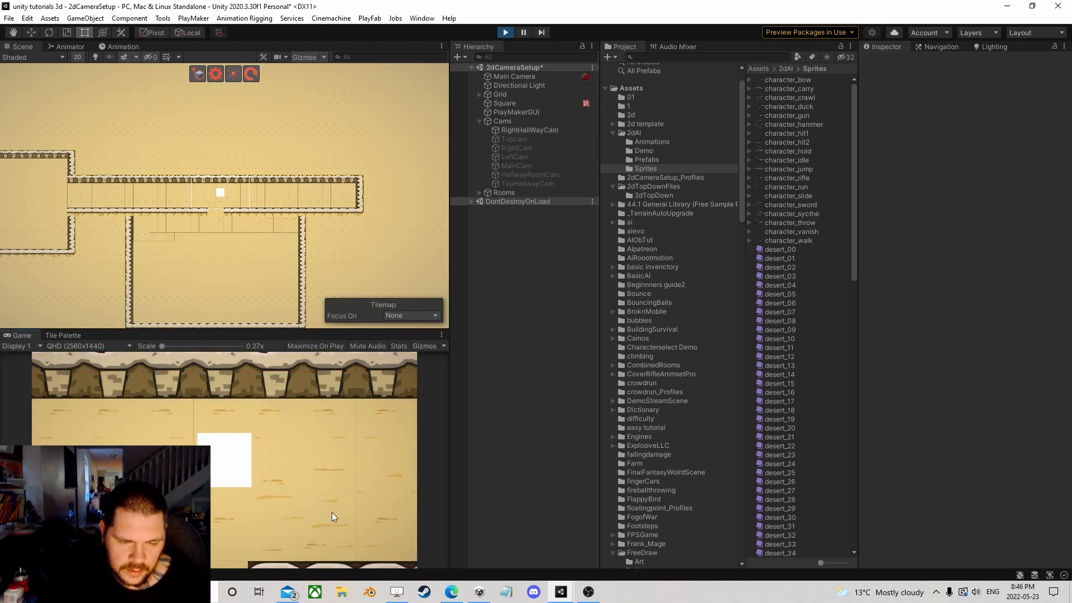
- Move the Square along the right hallway into the right room to test the closer hallway camera
{"action": "key", "text": "w"}
{"action": "key", "text": "a"}
{"action": "key", "text": "s"}
{"action": "key", "text": "w"}
{"action": "key", "text": "w"}
{"action": "key", "text": "a"}
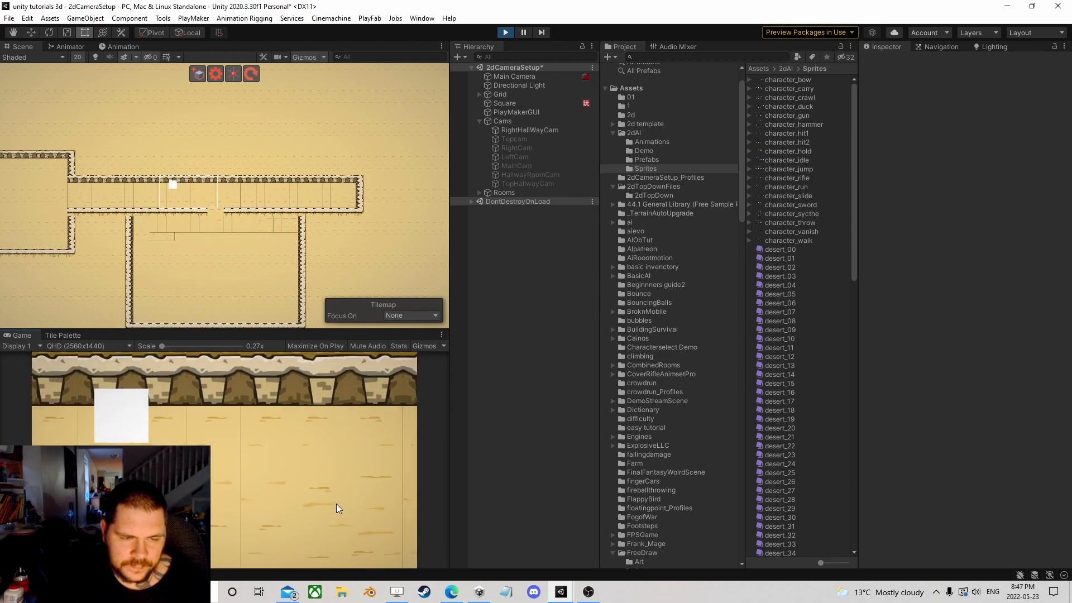
{"action": "key", "text": "a"}
{"action": "key", "text": "s"}
{"action": "key", "text": "d"}
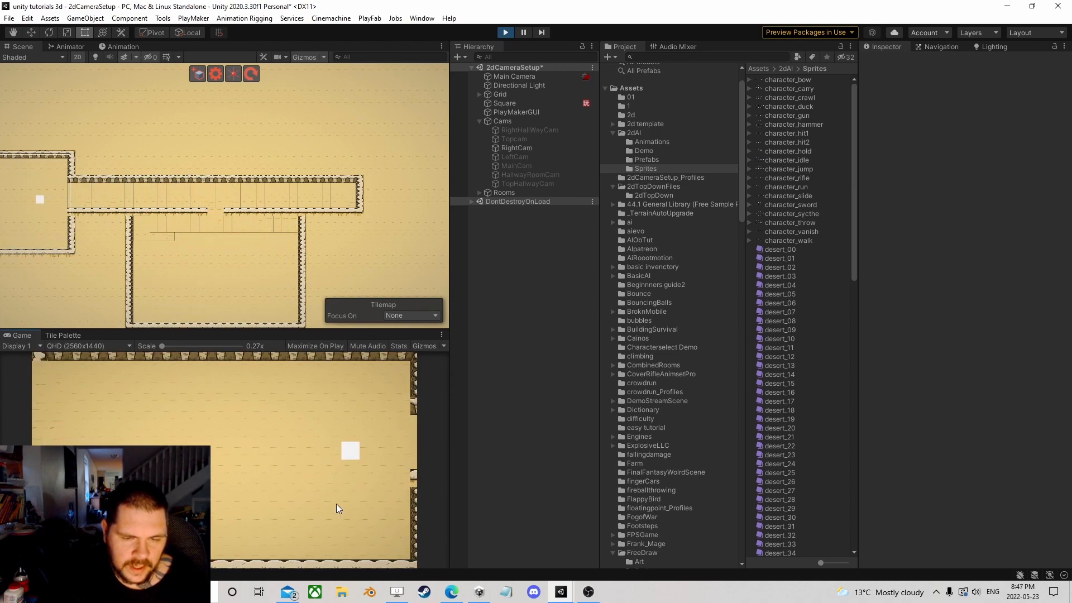
- Move the Square to the far end of the right hallway, back into the right room and on to the top room
{"action": "key", "text": "d"}
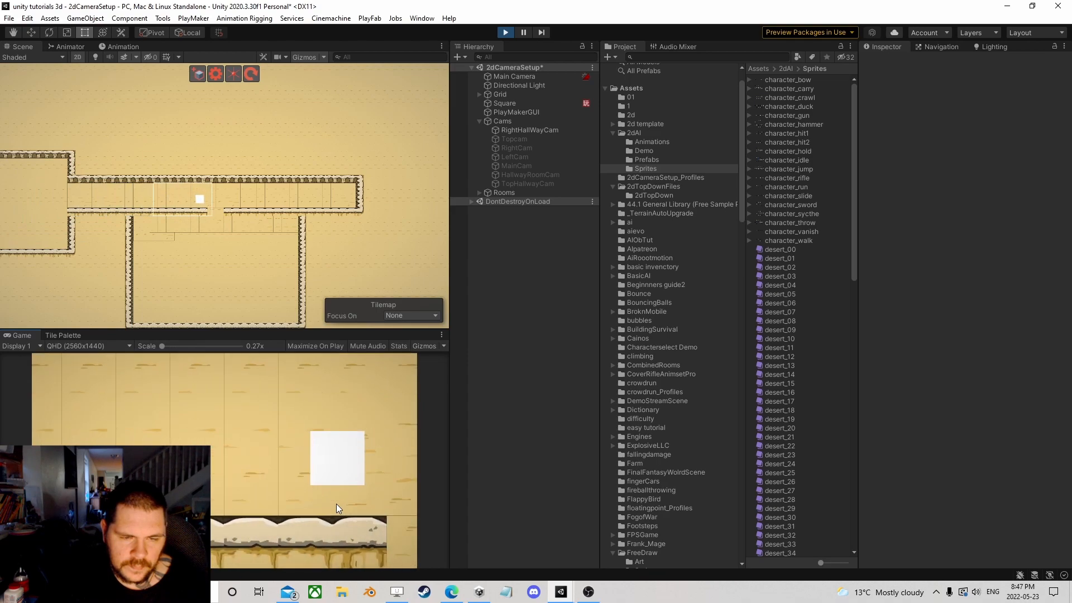
{"action": "key", "text": "d"}
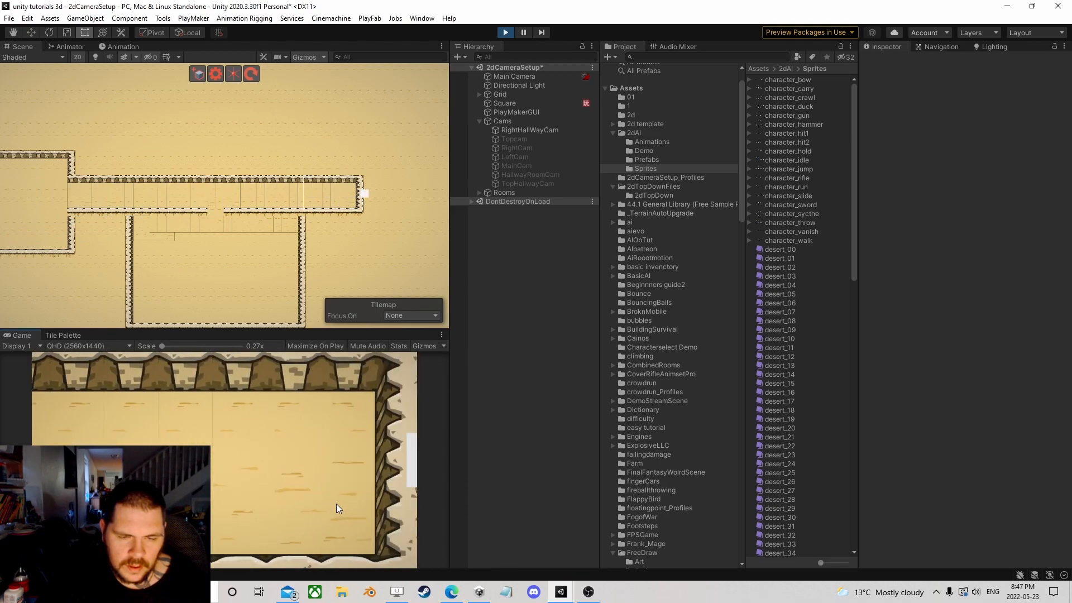
{"action": "key", "text": "a"}
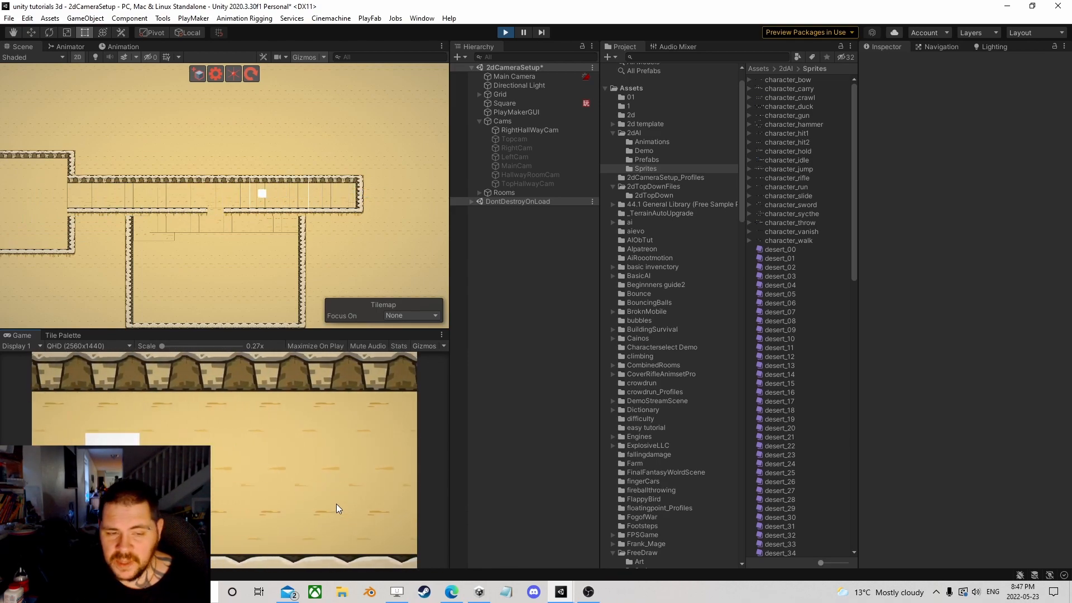
{"action": "key", "text": "a"}
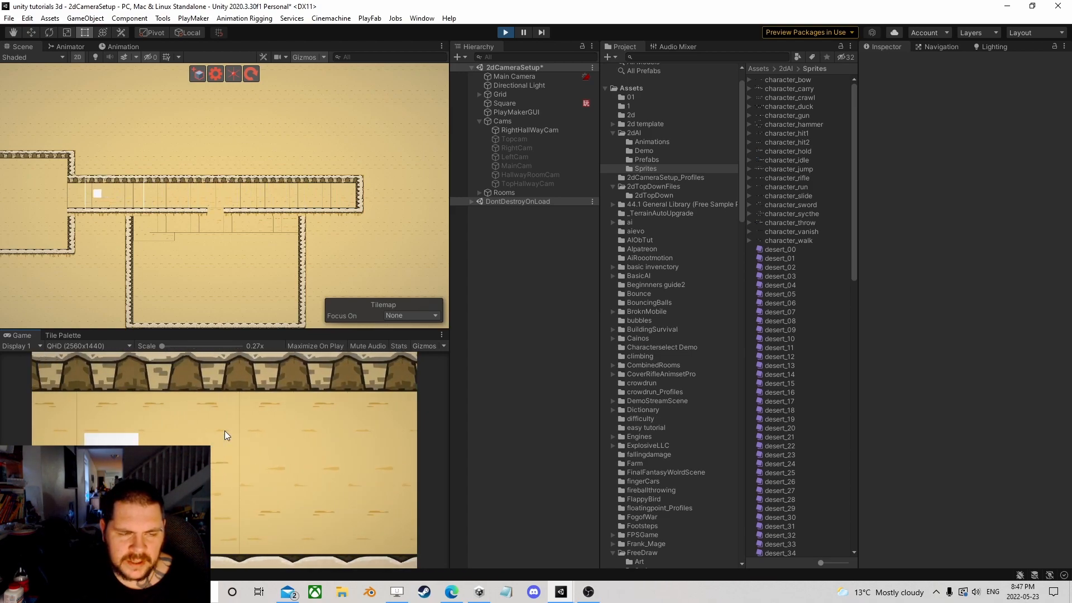
{"action": "key", "text": "a"}
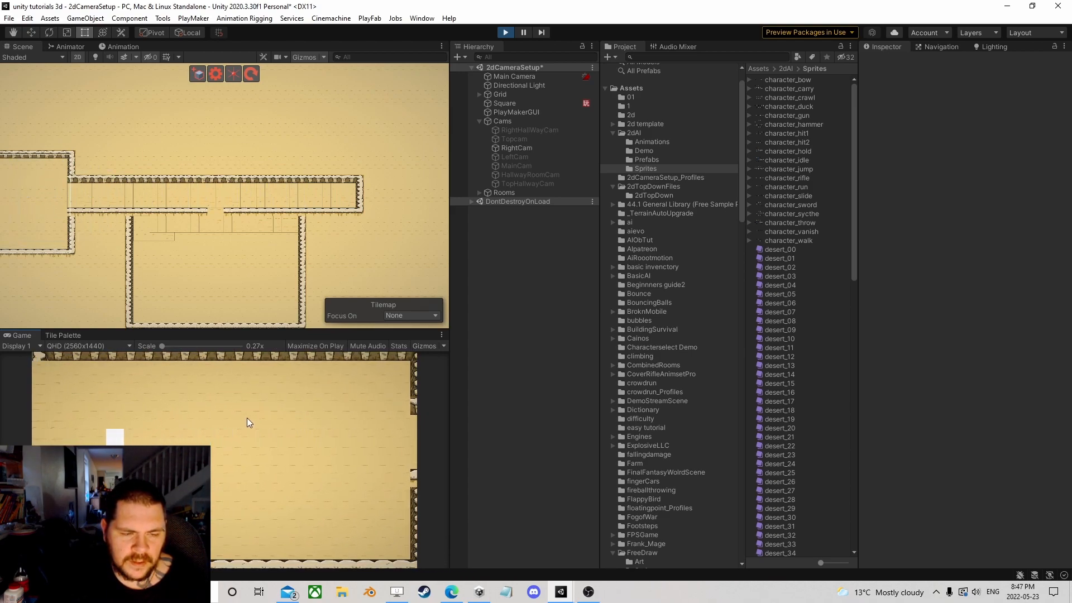
{"action": "key", "text": "a"}
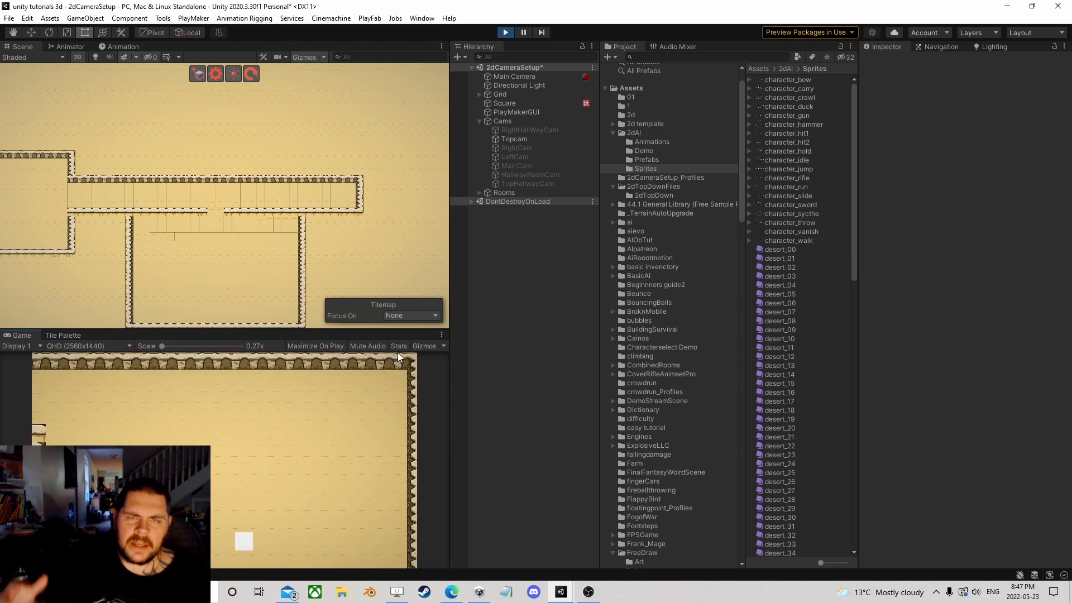
- Set Topcam's Orthographic Size to 9.68 and return control to the running game
{"action": "left_click", "coordinate": [514, 140]}
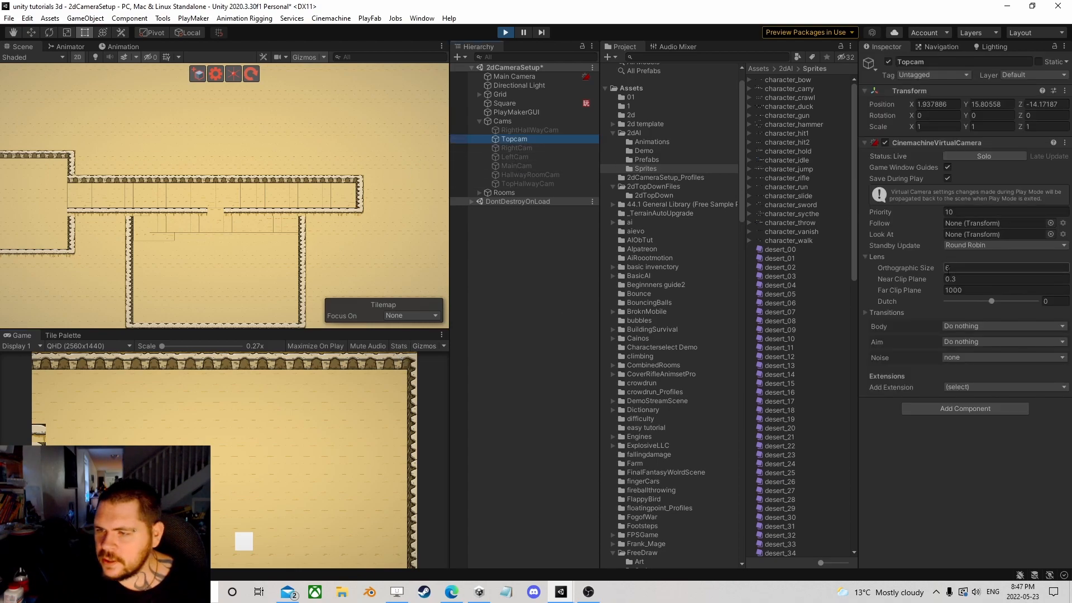
{"action": "left_click_drag", "start_coordinate": [922, 267], "coordinate": [947, 268]}
{"action": "left_click", "coordinate": [311, 547]}
- Move the Square around the top room, down into the main room and on to the left room to test the wider top camera
{"action": "key", "text": "s"}
{"action": "key", "text": "w"}
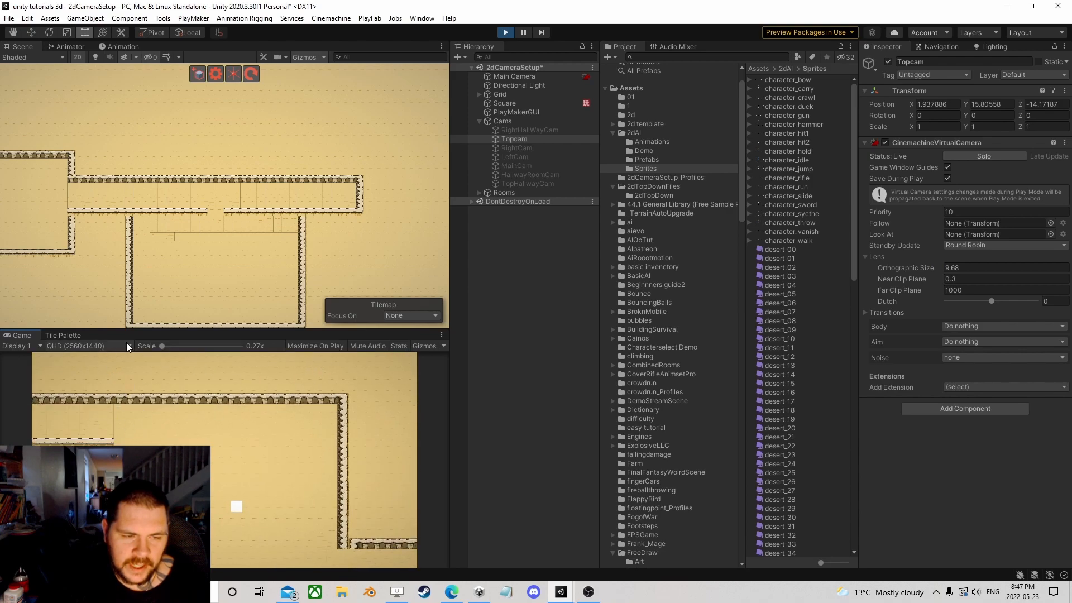
{"action": "key", "text": "d"}
{"action": "key", "text": "a"}
{"action": "key", "text": "s"}
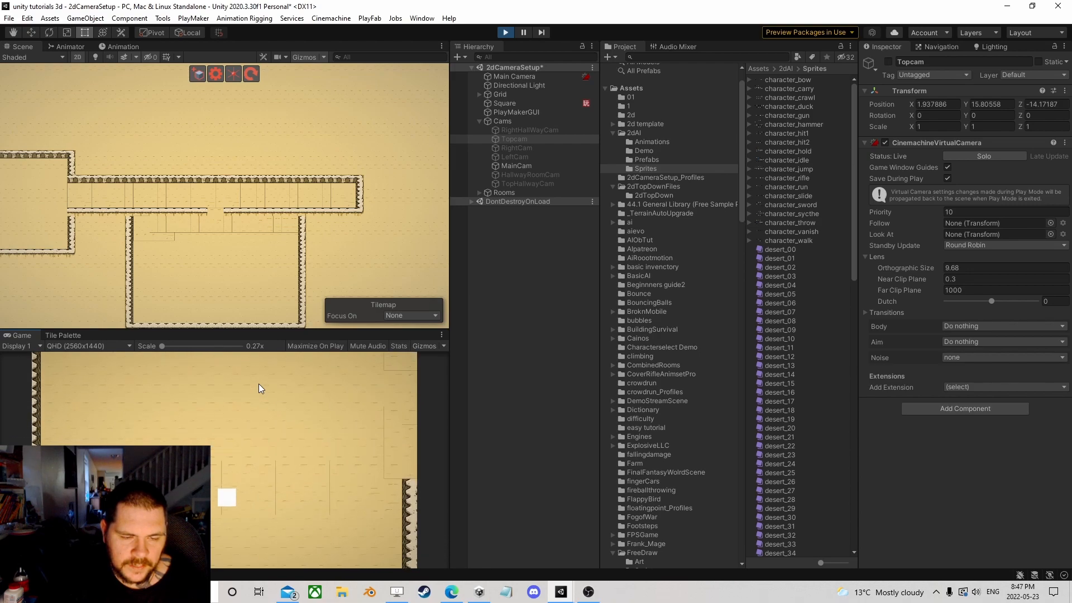
{"action": "key", "text": "a"}
{"action": "key", "text": "a"}
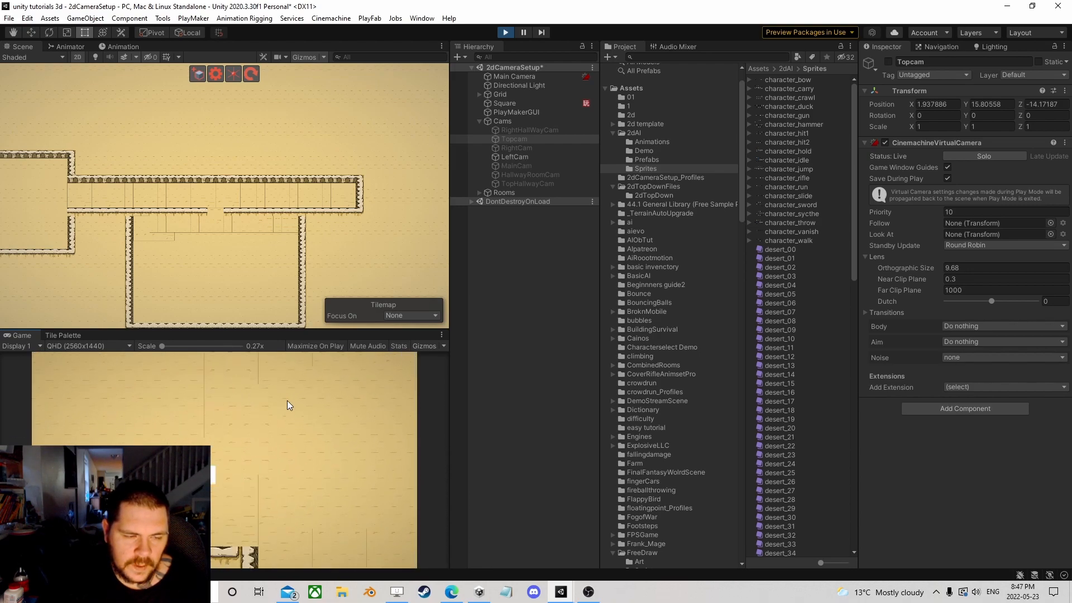